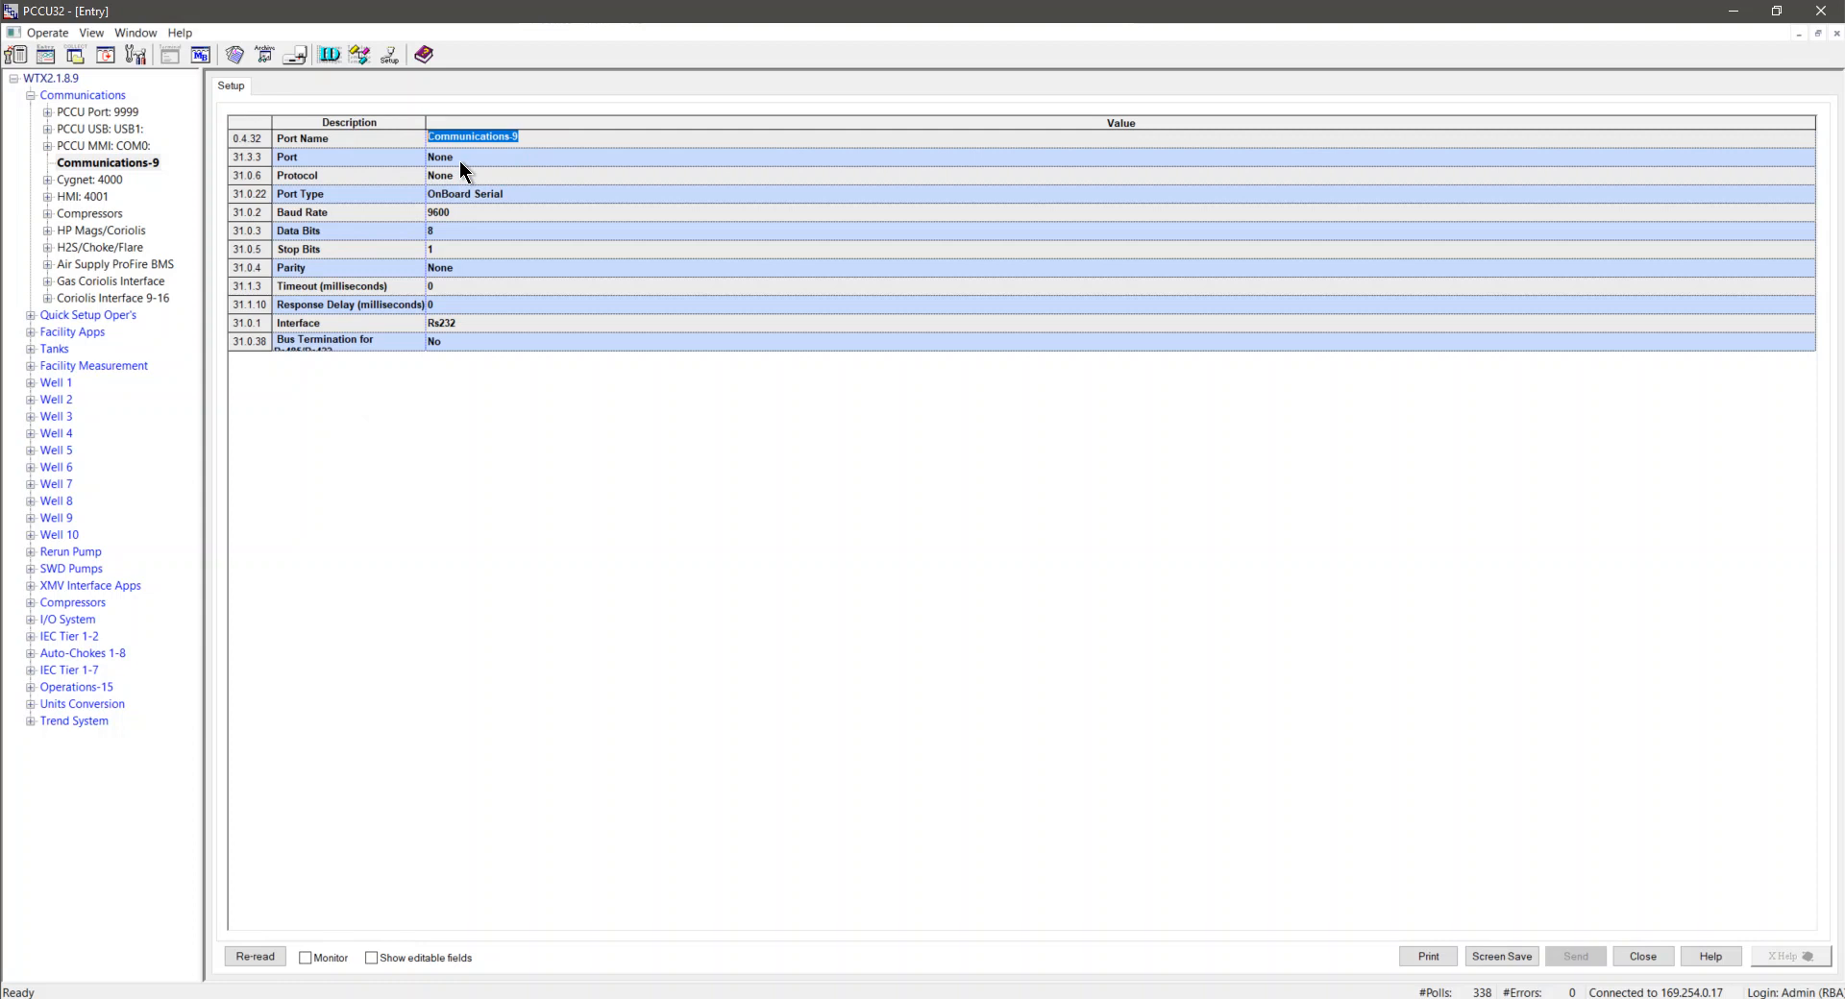
Step: Rename the Communications-9 port as Serial Coriolis, accept the disconnection warning and send the change to the device
text(erial)
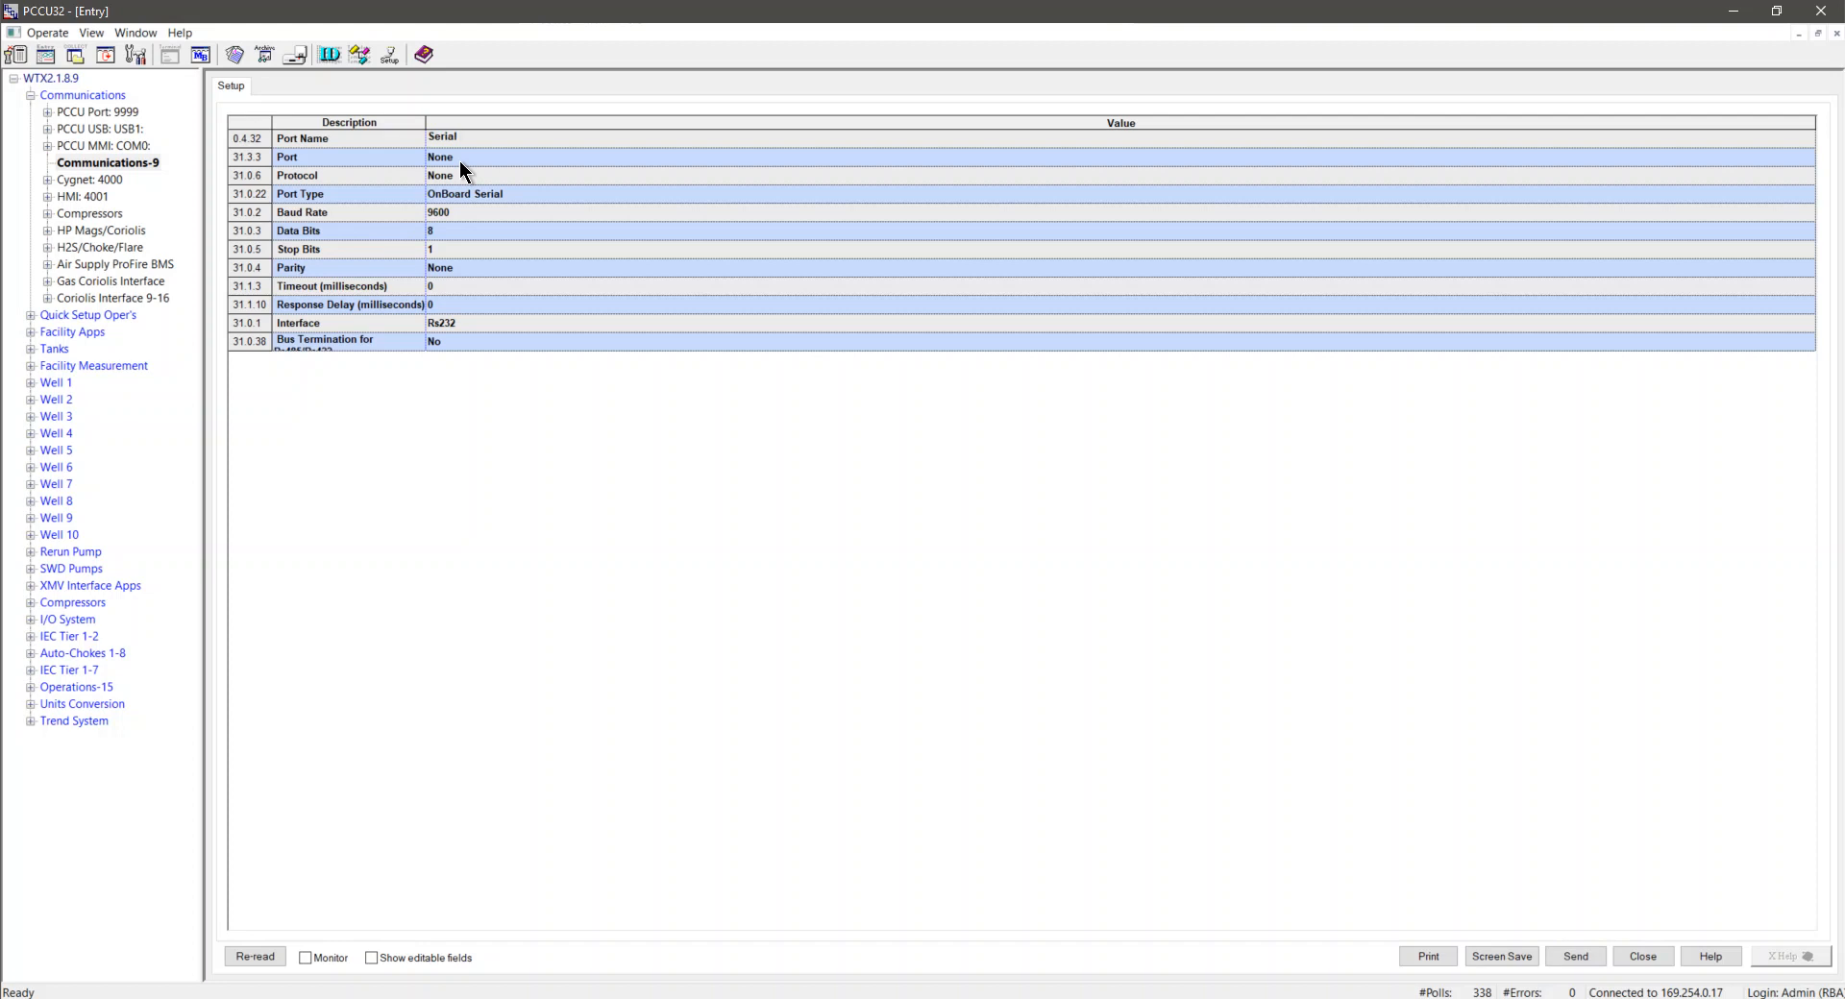
text( Coriolis)
key(Return)
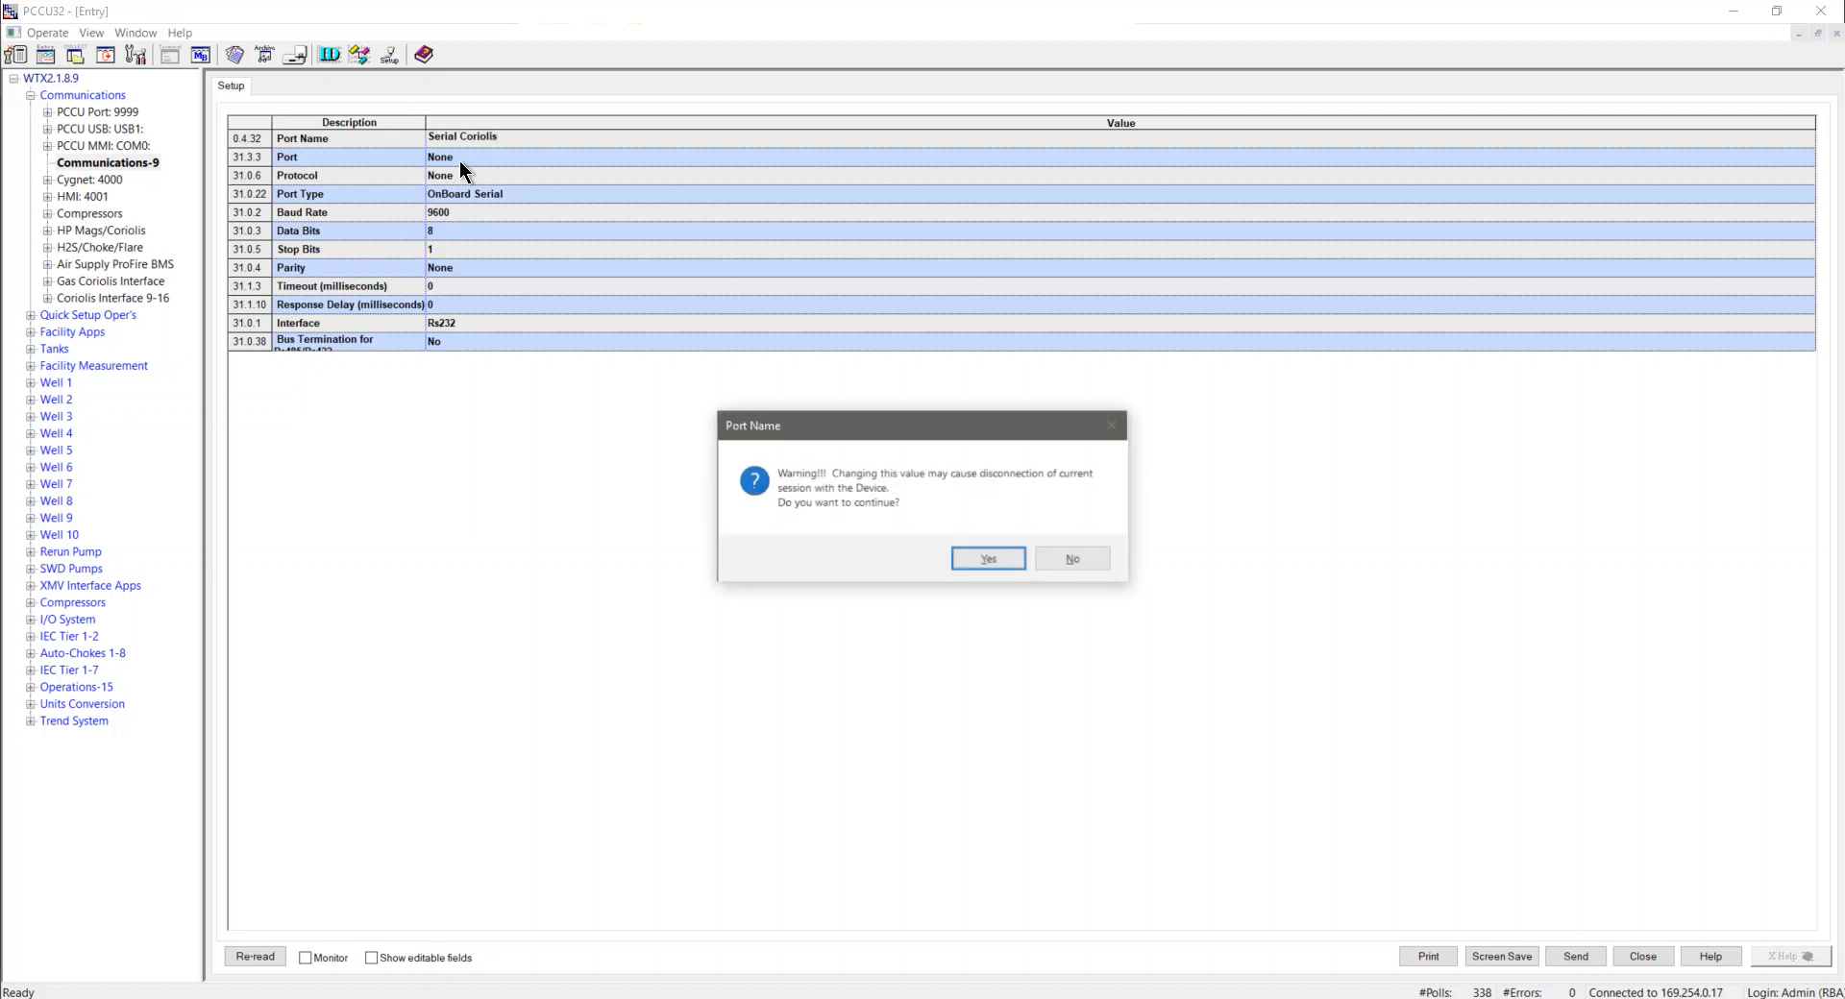
key(Return)
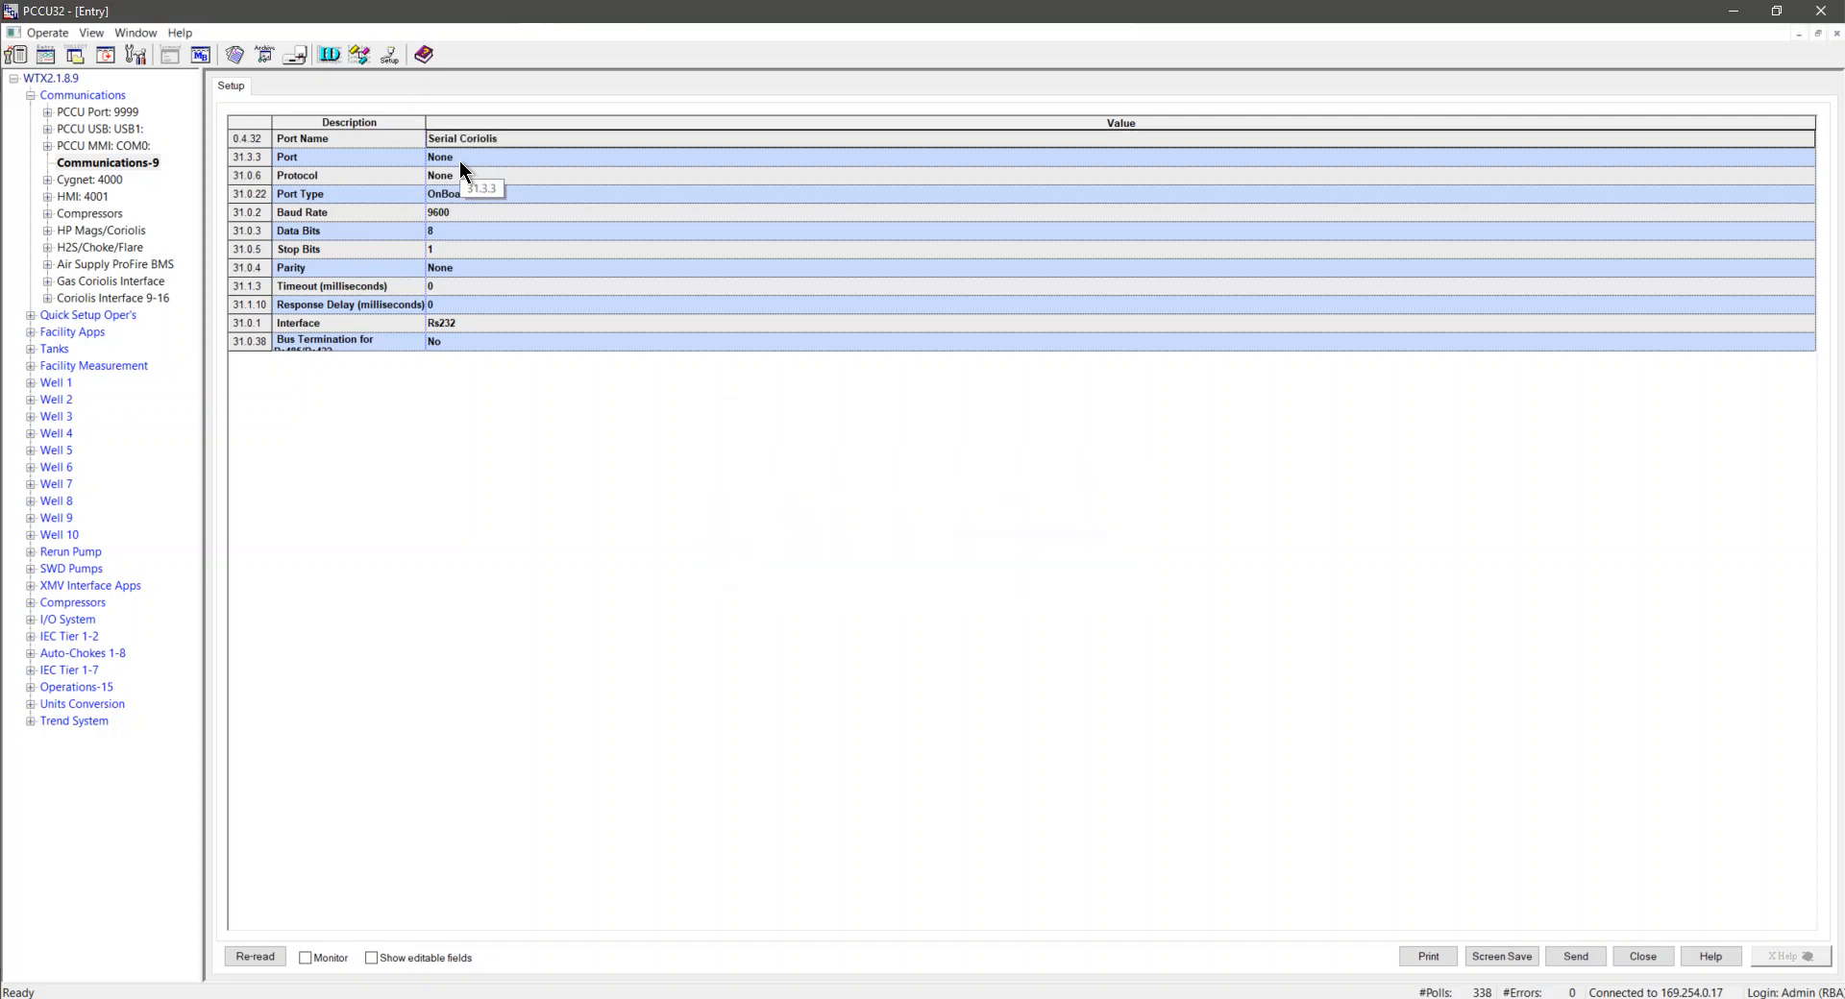
click(465, 158)
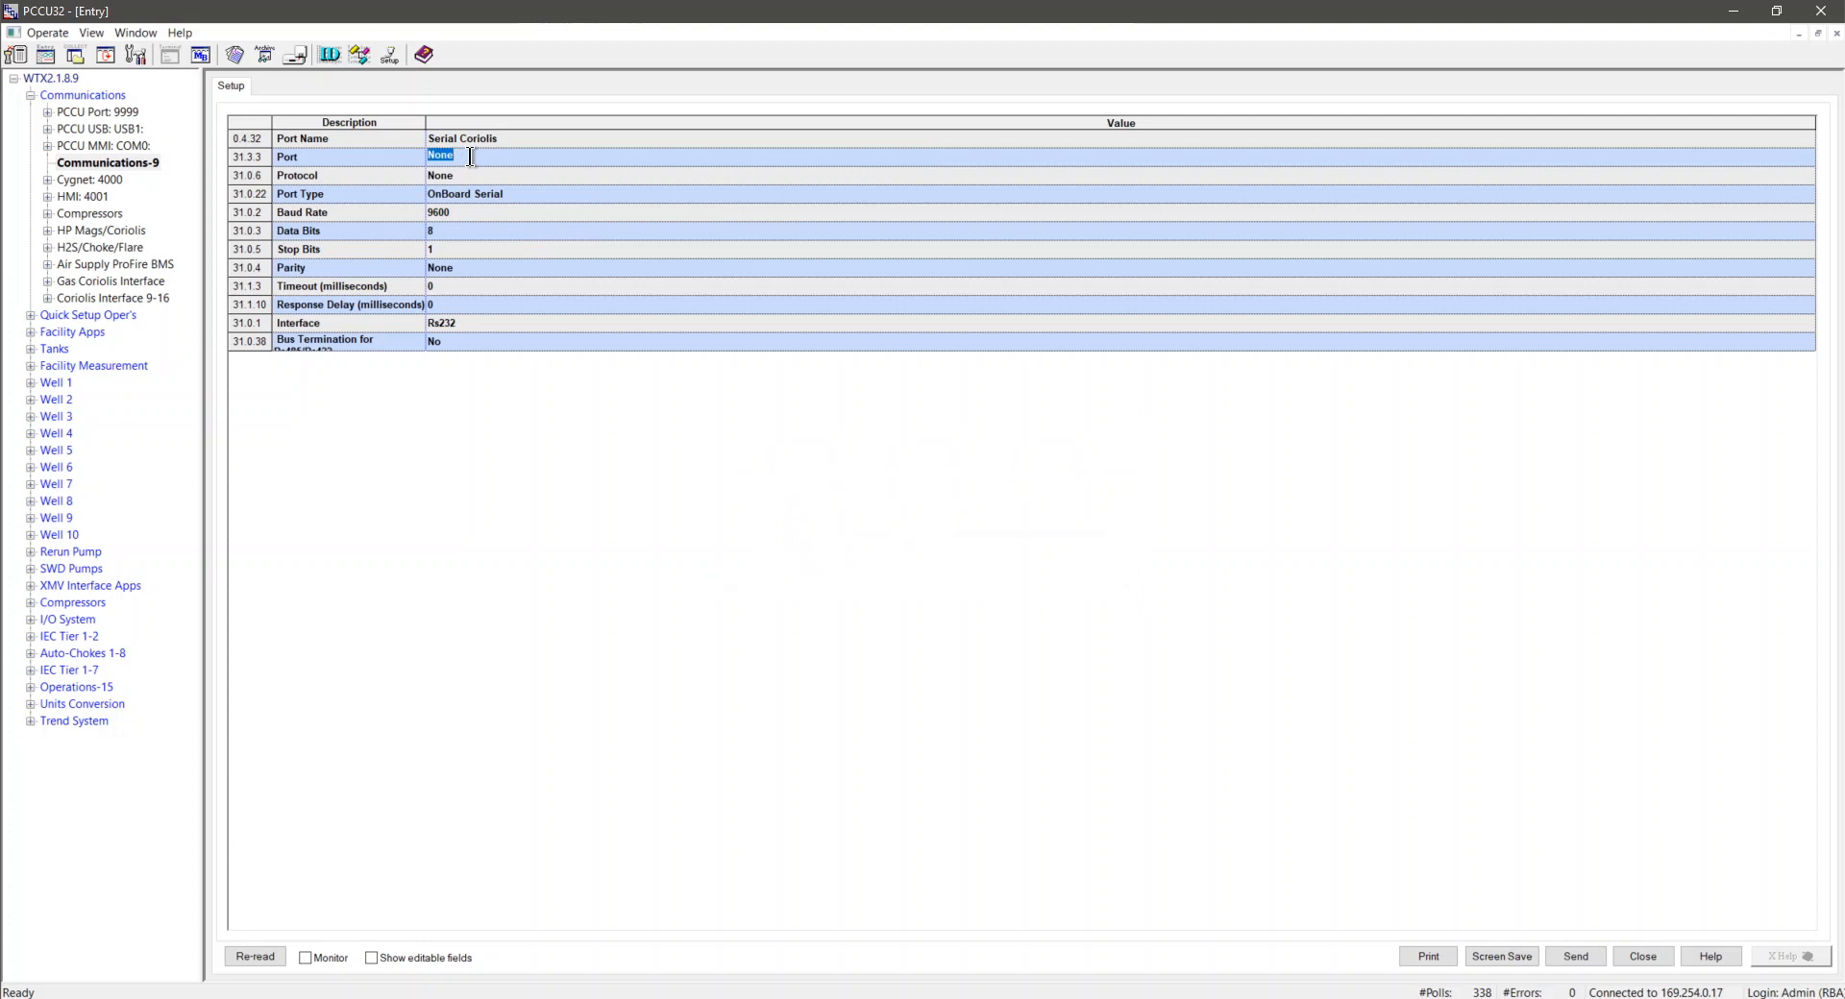
click(1561, 959)
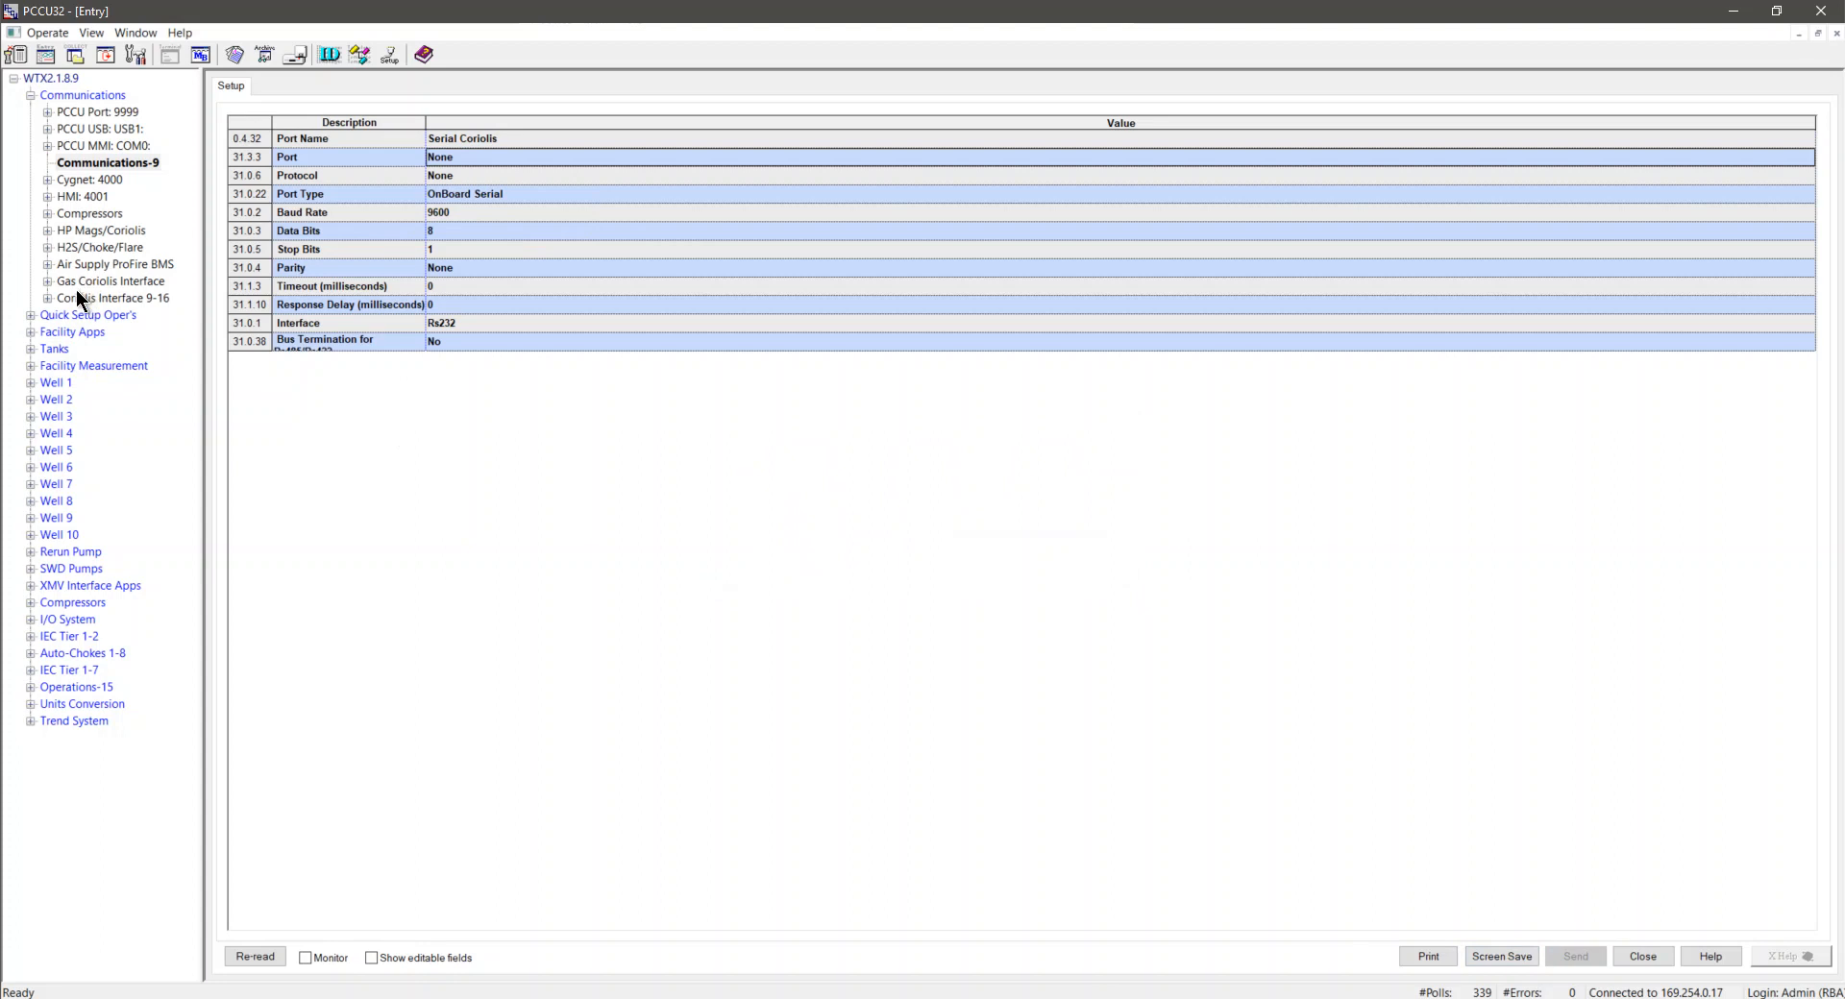
Step: Release COM1: from the Gas Coriolis Interface by setting its communications port to None
click(46, 280)
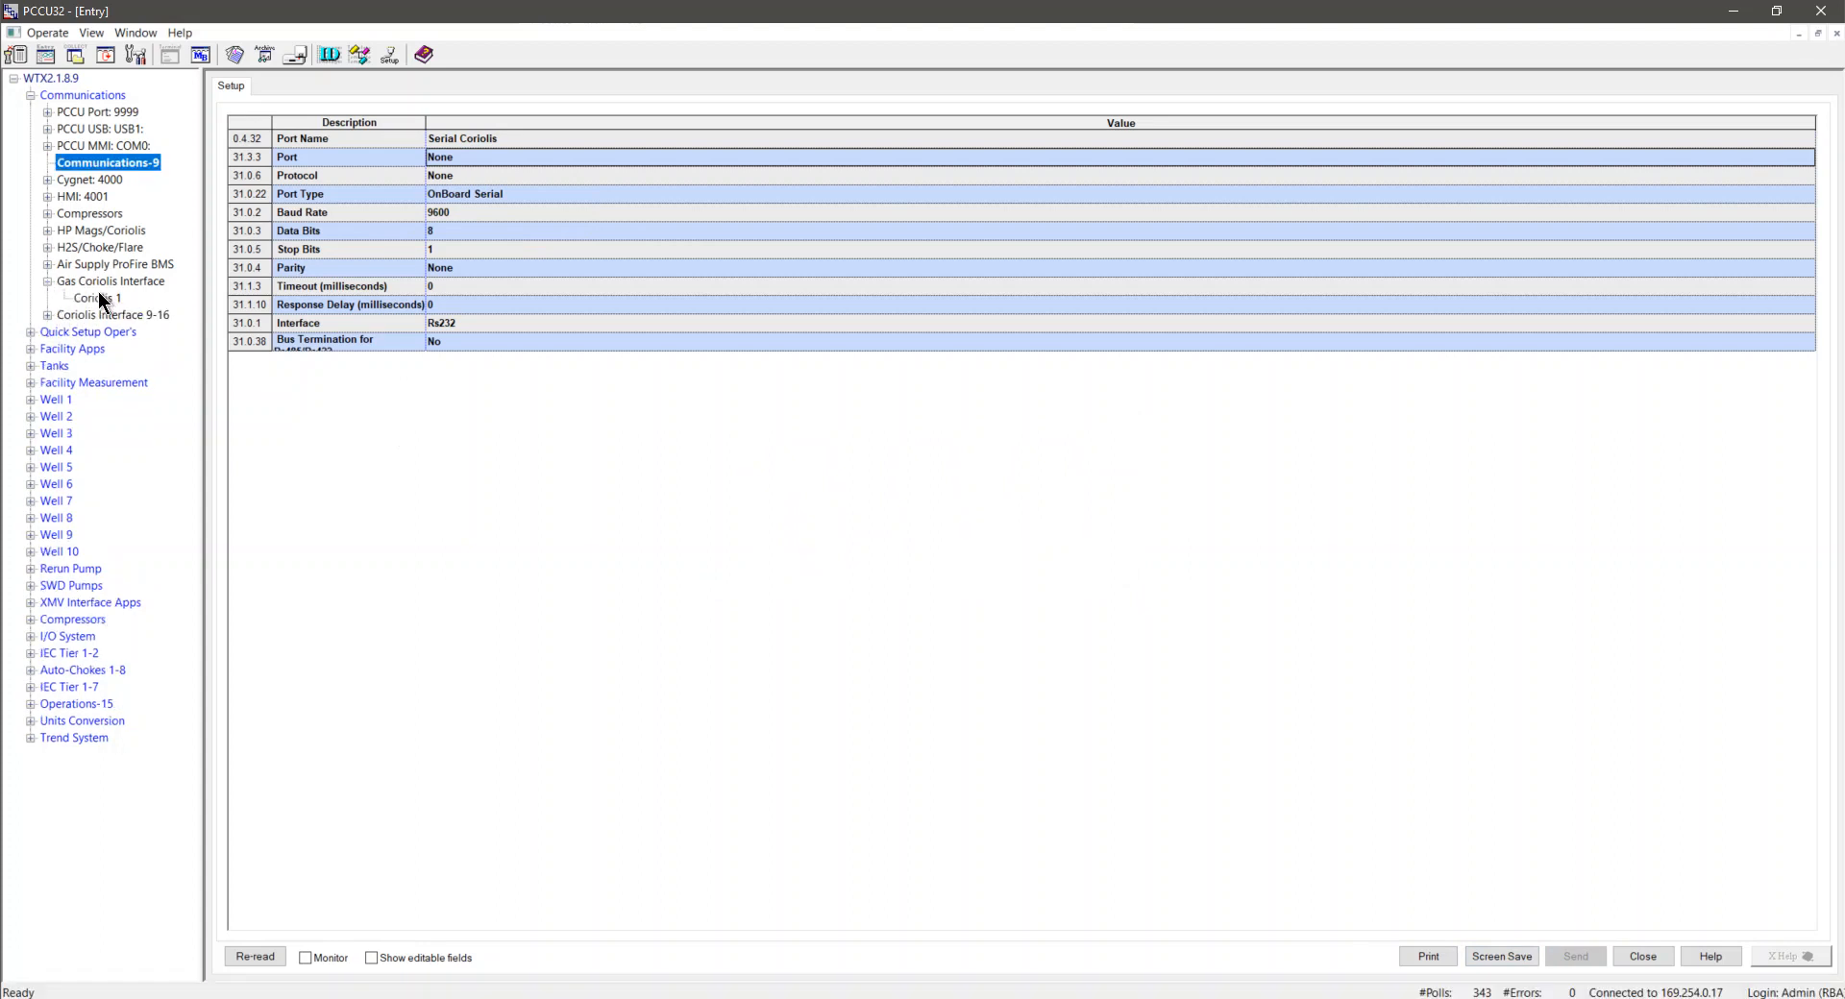
click(100, 298)
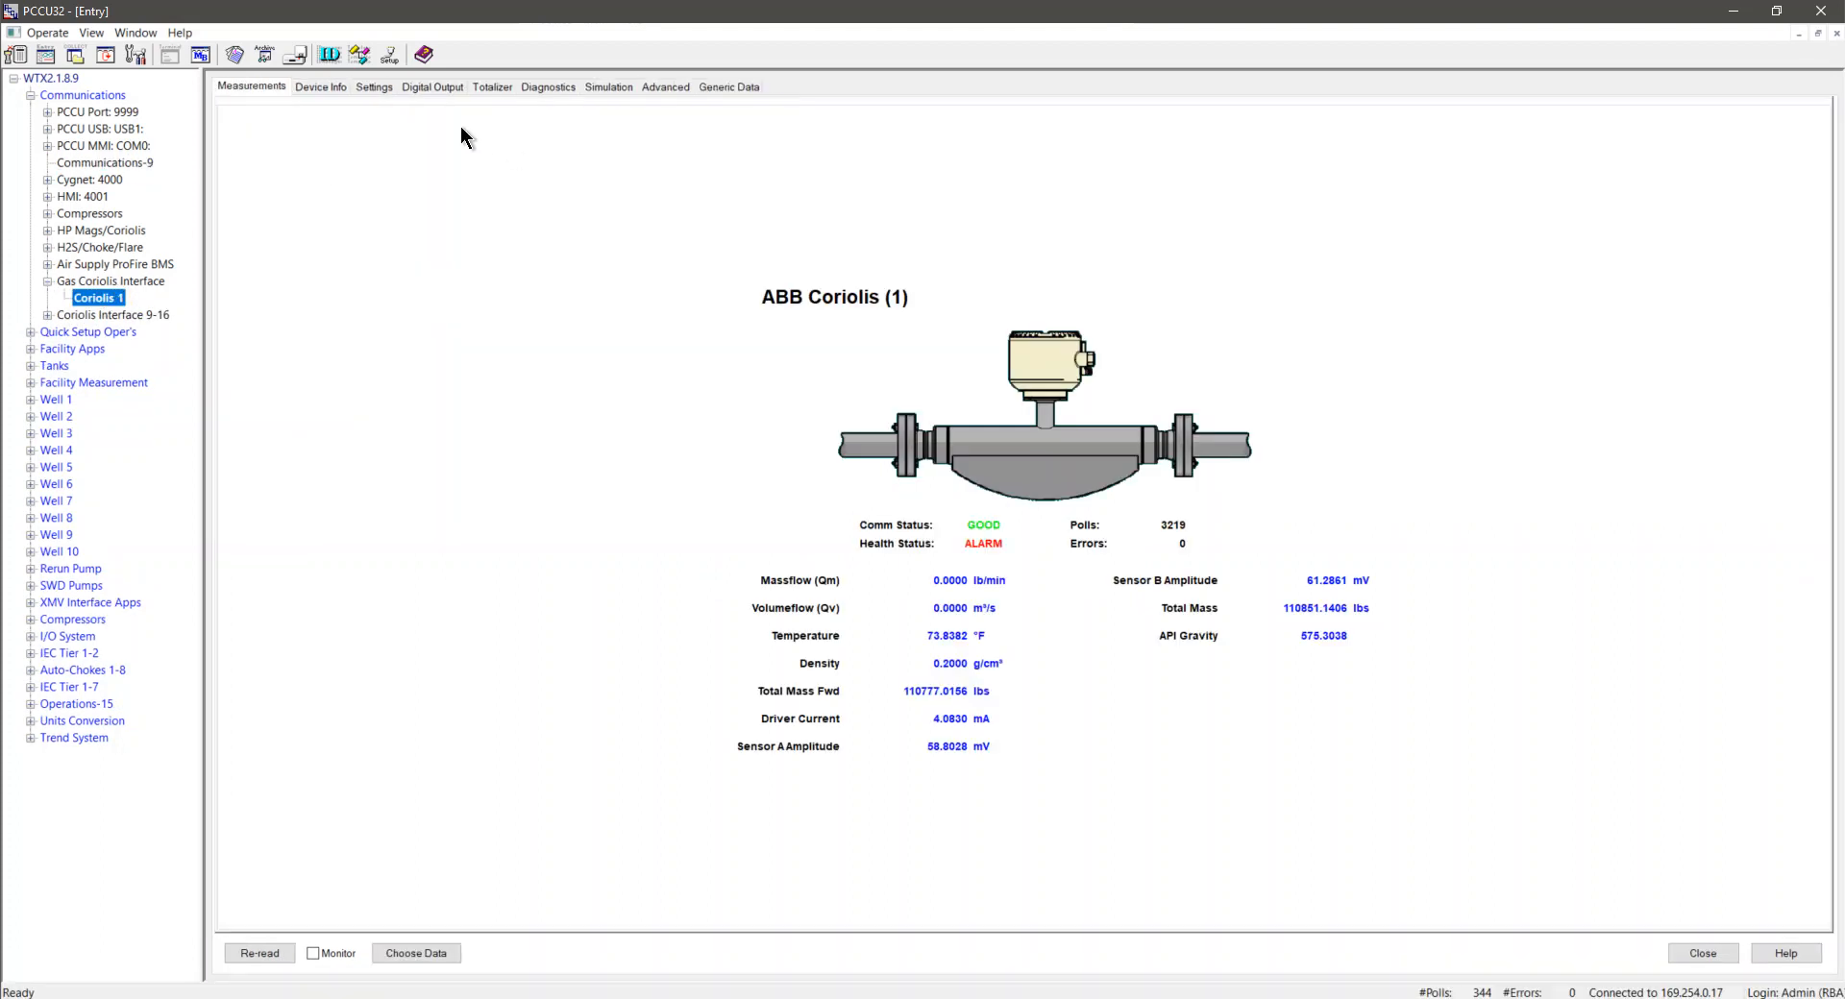
click(117, 283)
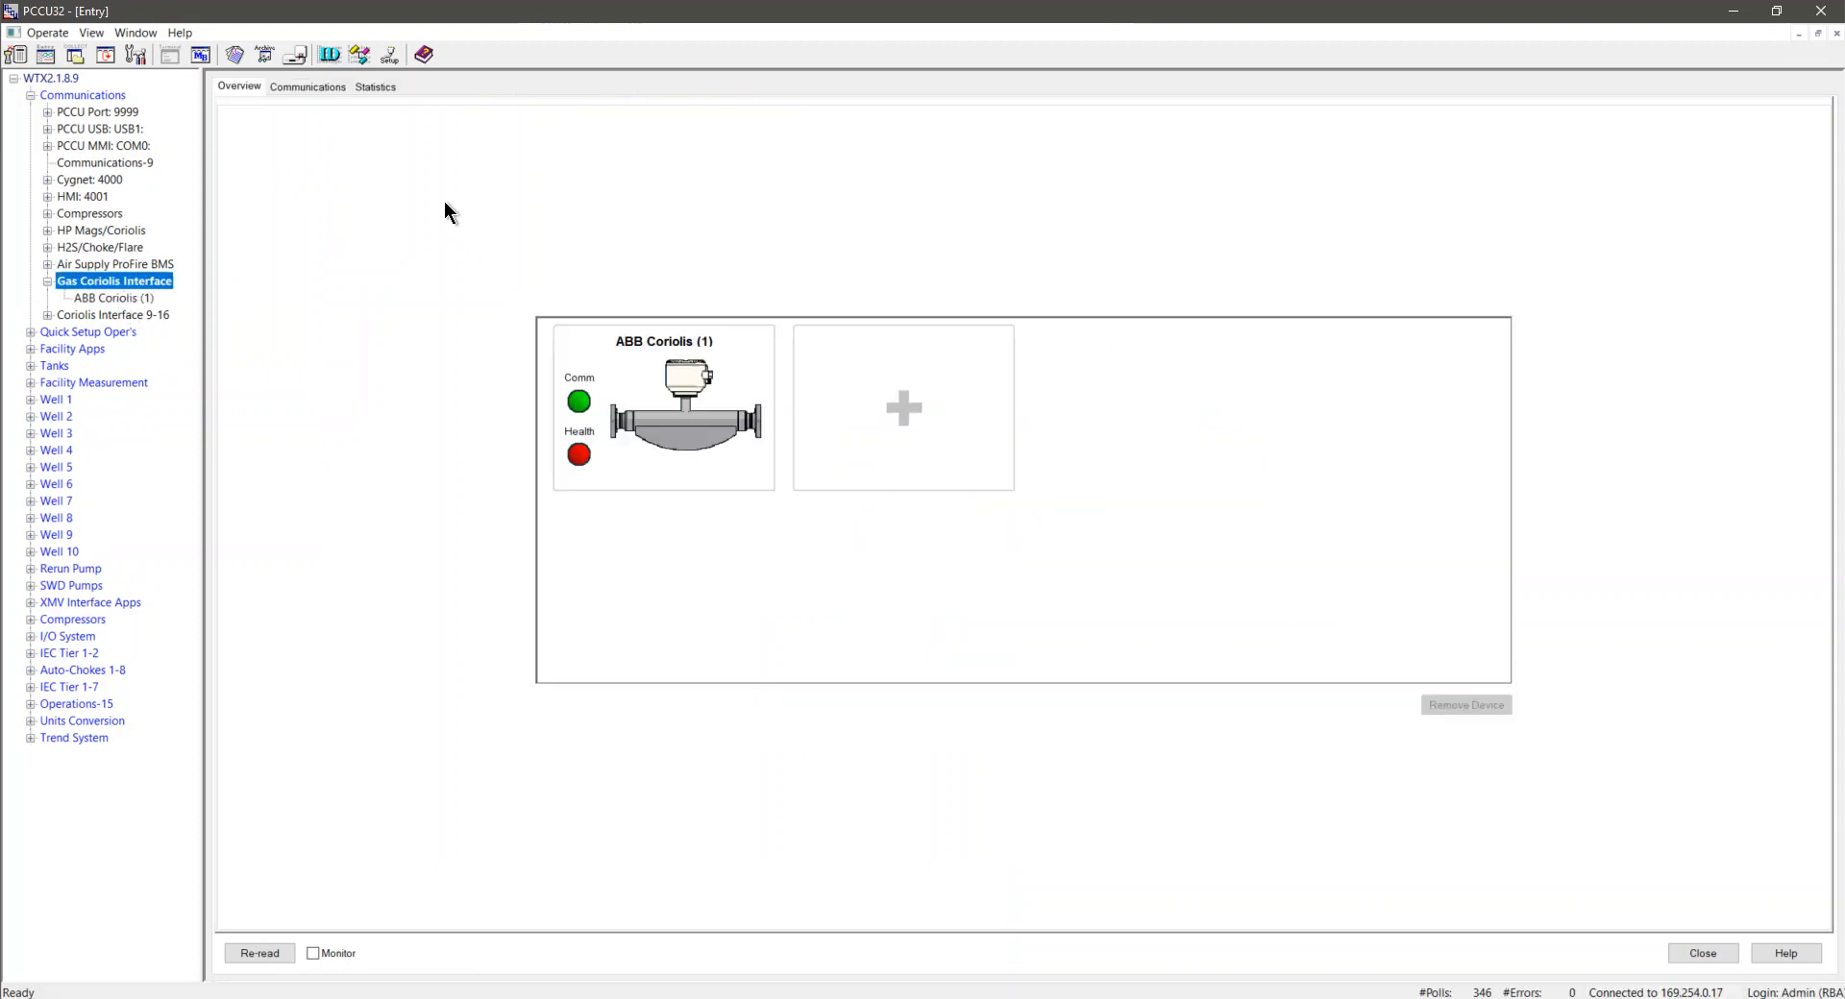
click(308, 87)
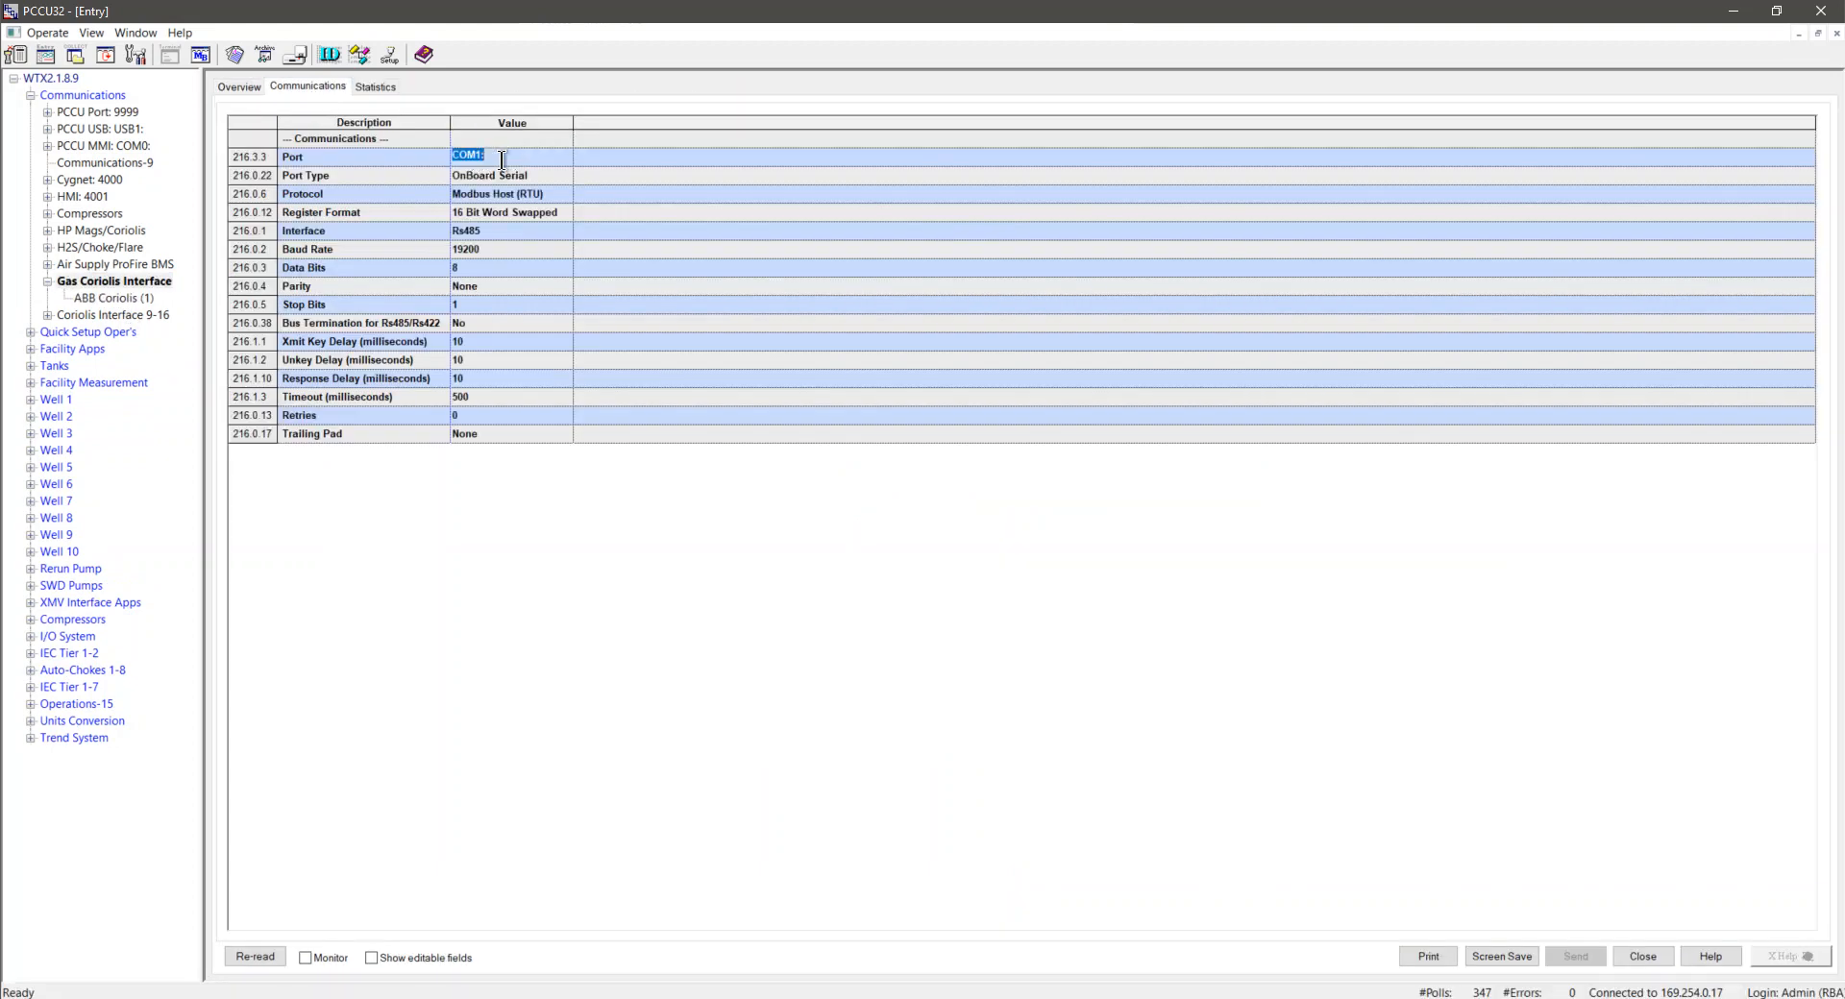
text(None)
key(Return)
Step: Assign COM1: as the port of the Serial Coriolis communications application
click(92, 161)
click(491, 156)
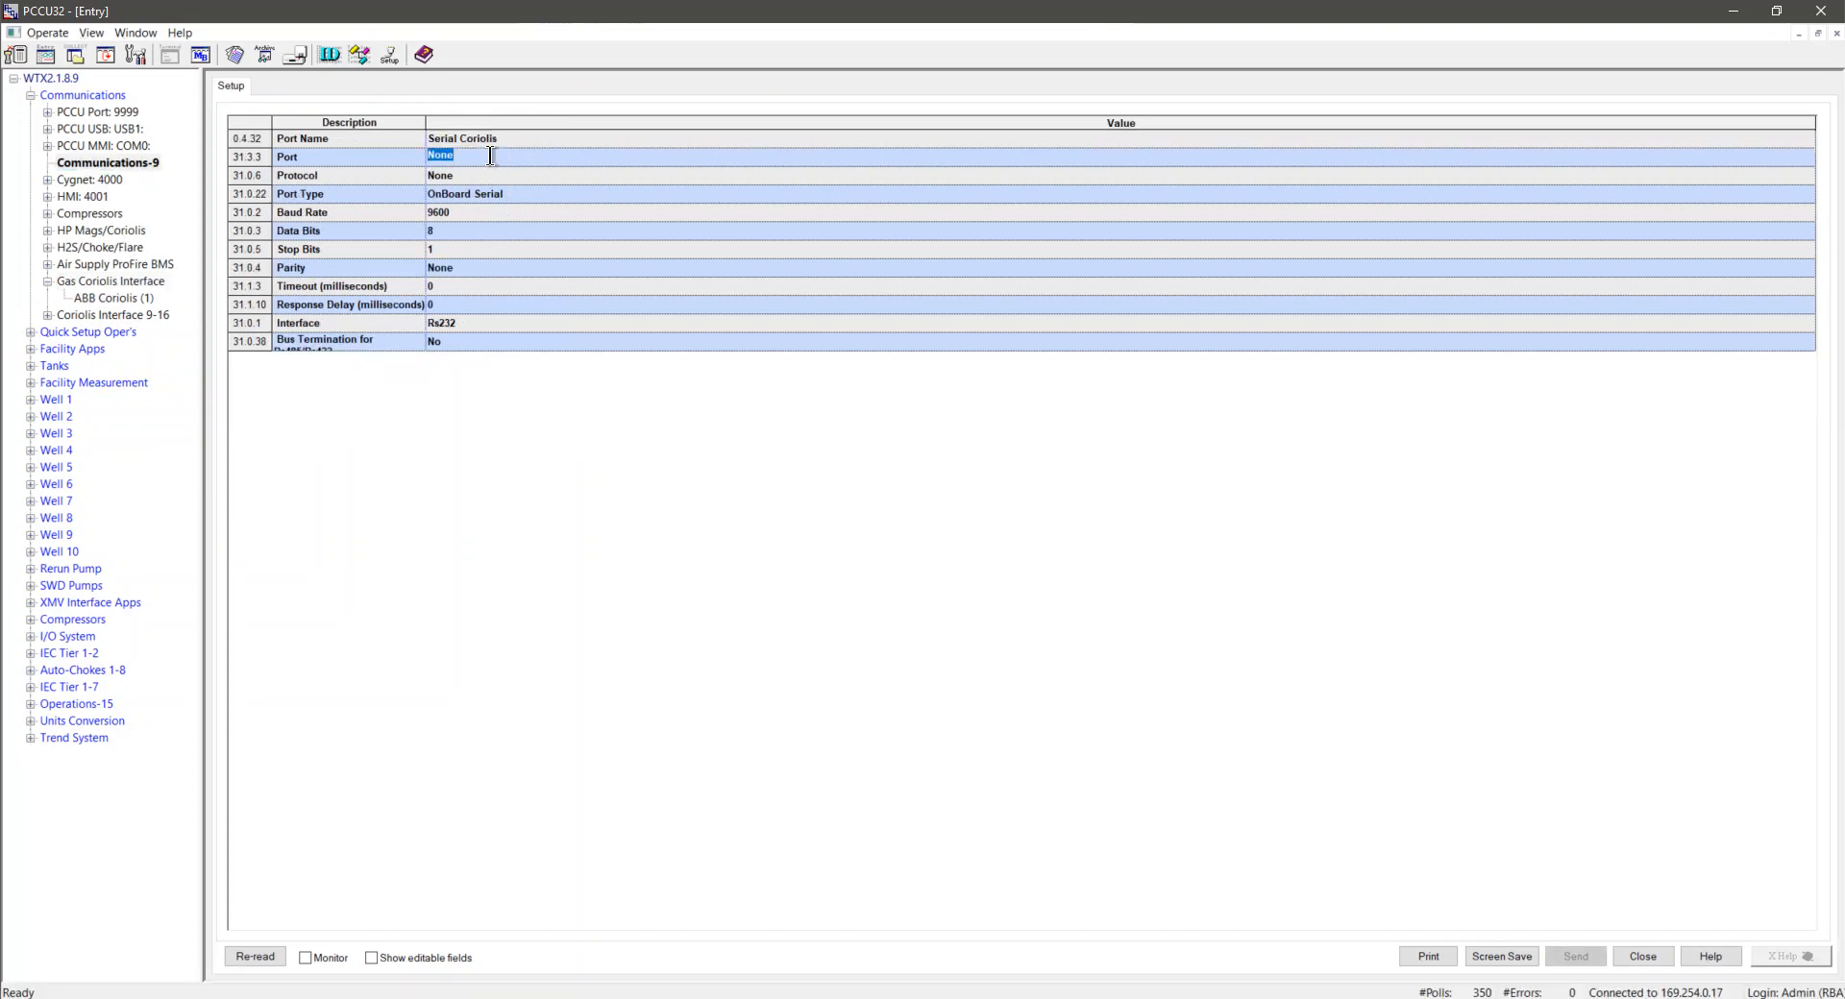
text(COM1:)
key(Return)
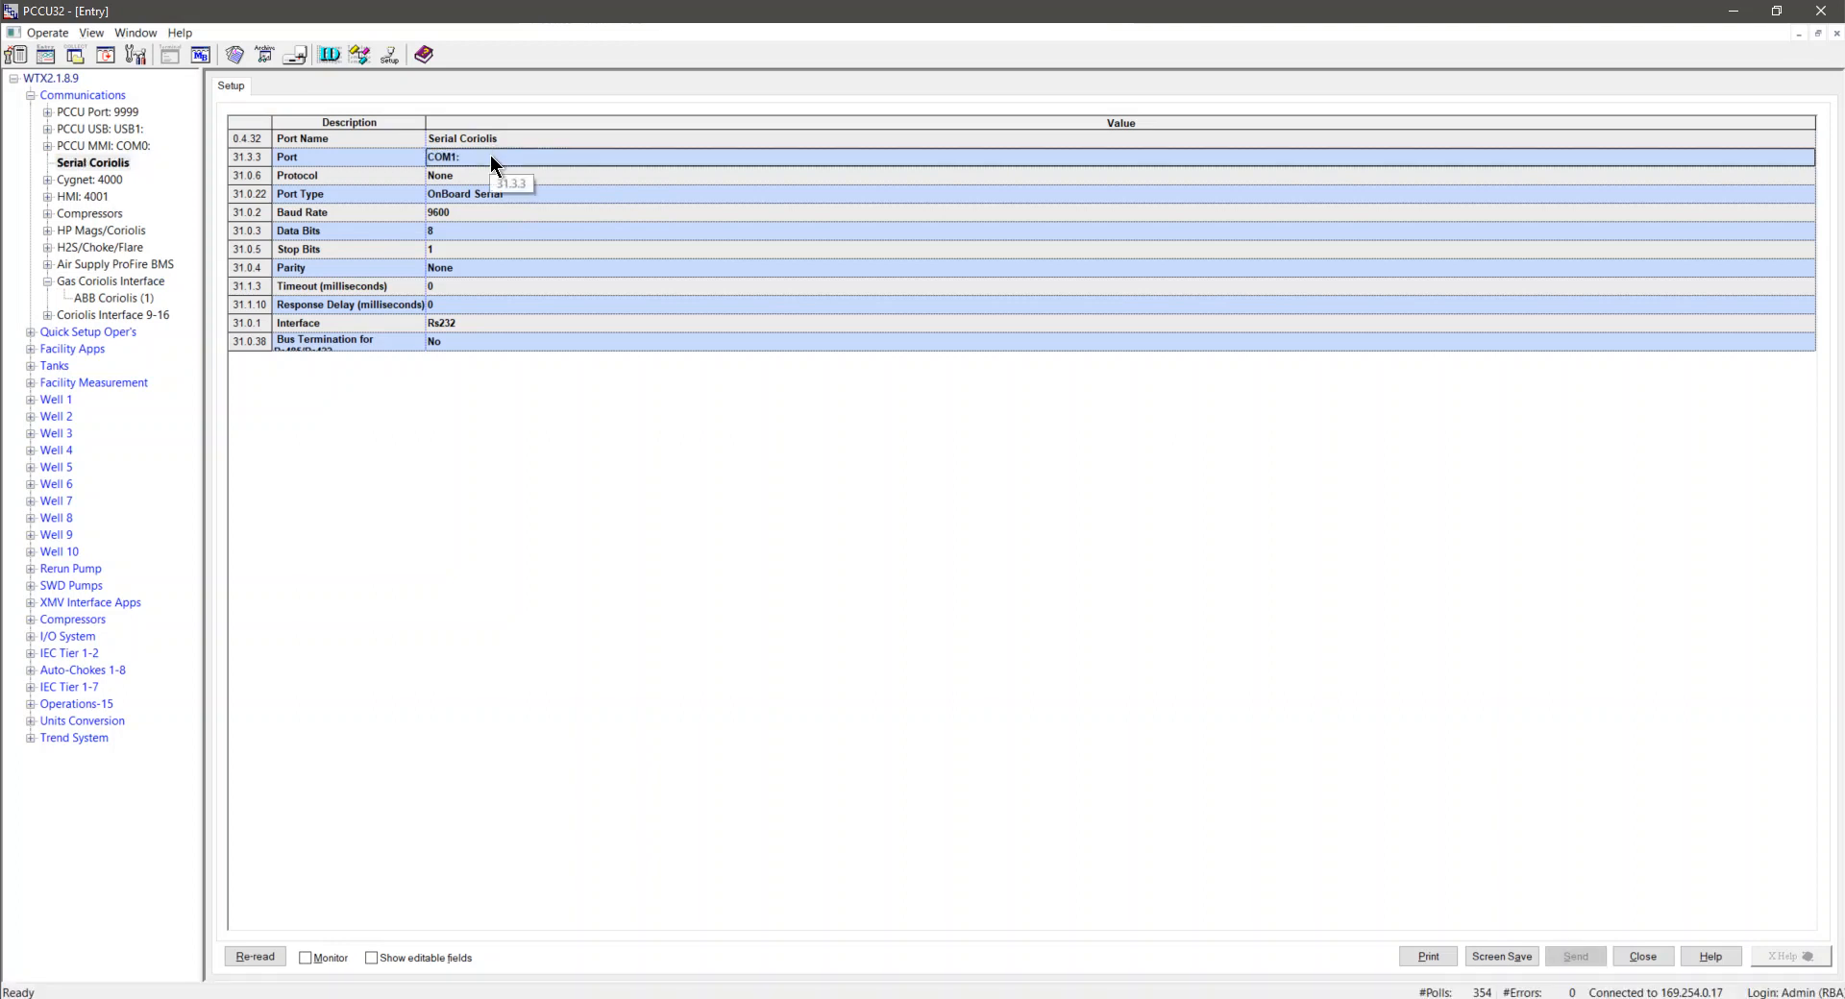
Step: Set the Serial Coriolis protocol to Modbus Host (RTU) and accept the disconnection warning
click(485, 176)
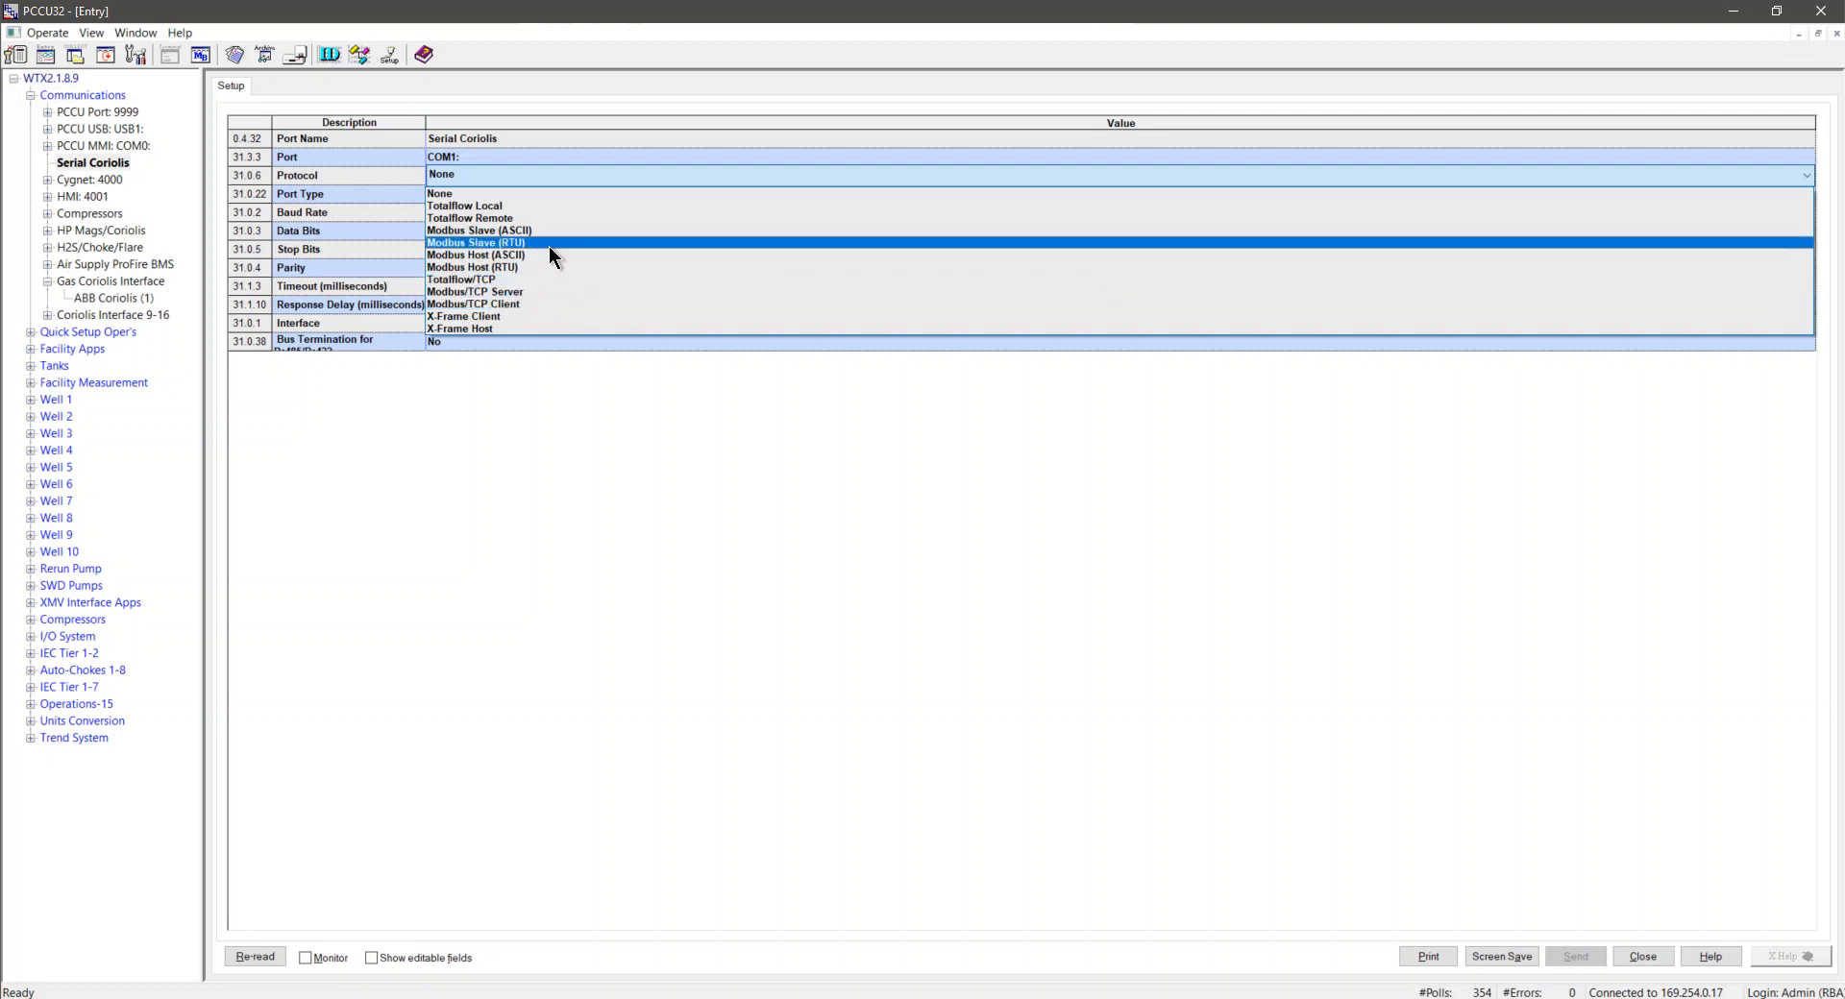
click(538, 266)
click(516, 194)
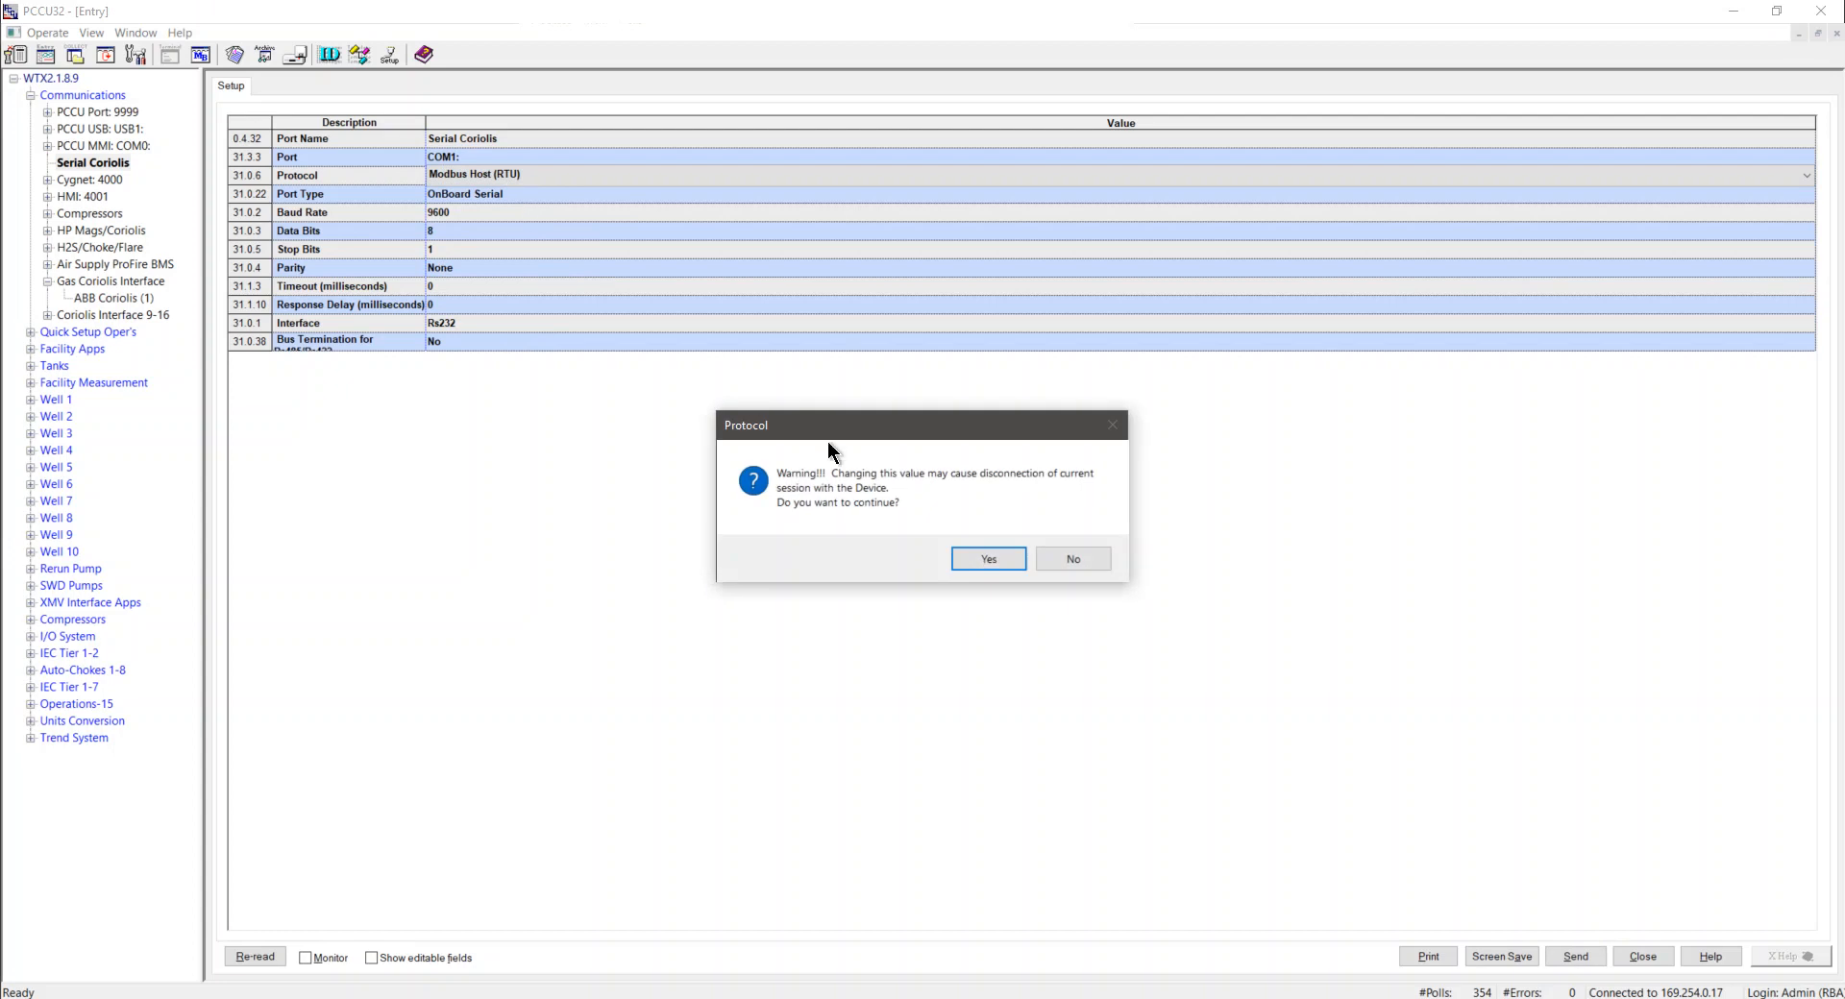
click(1002, 562)
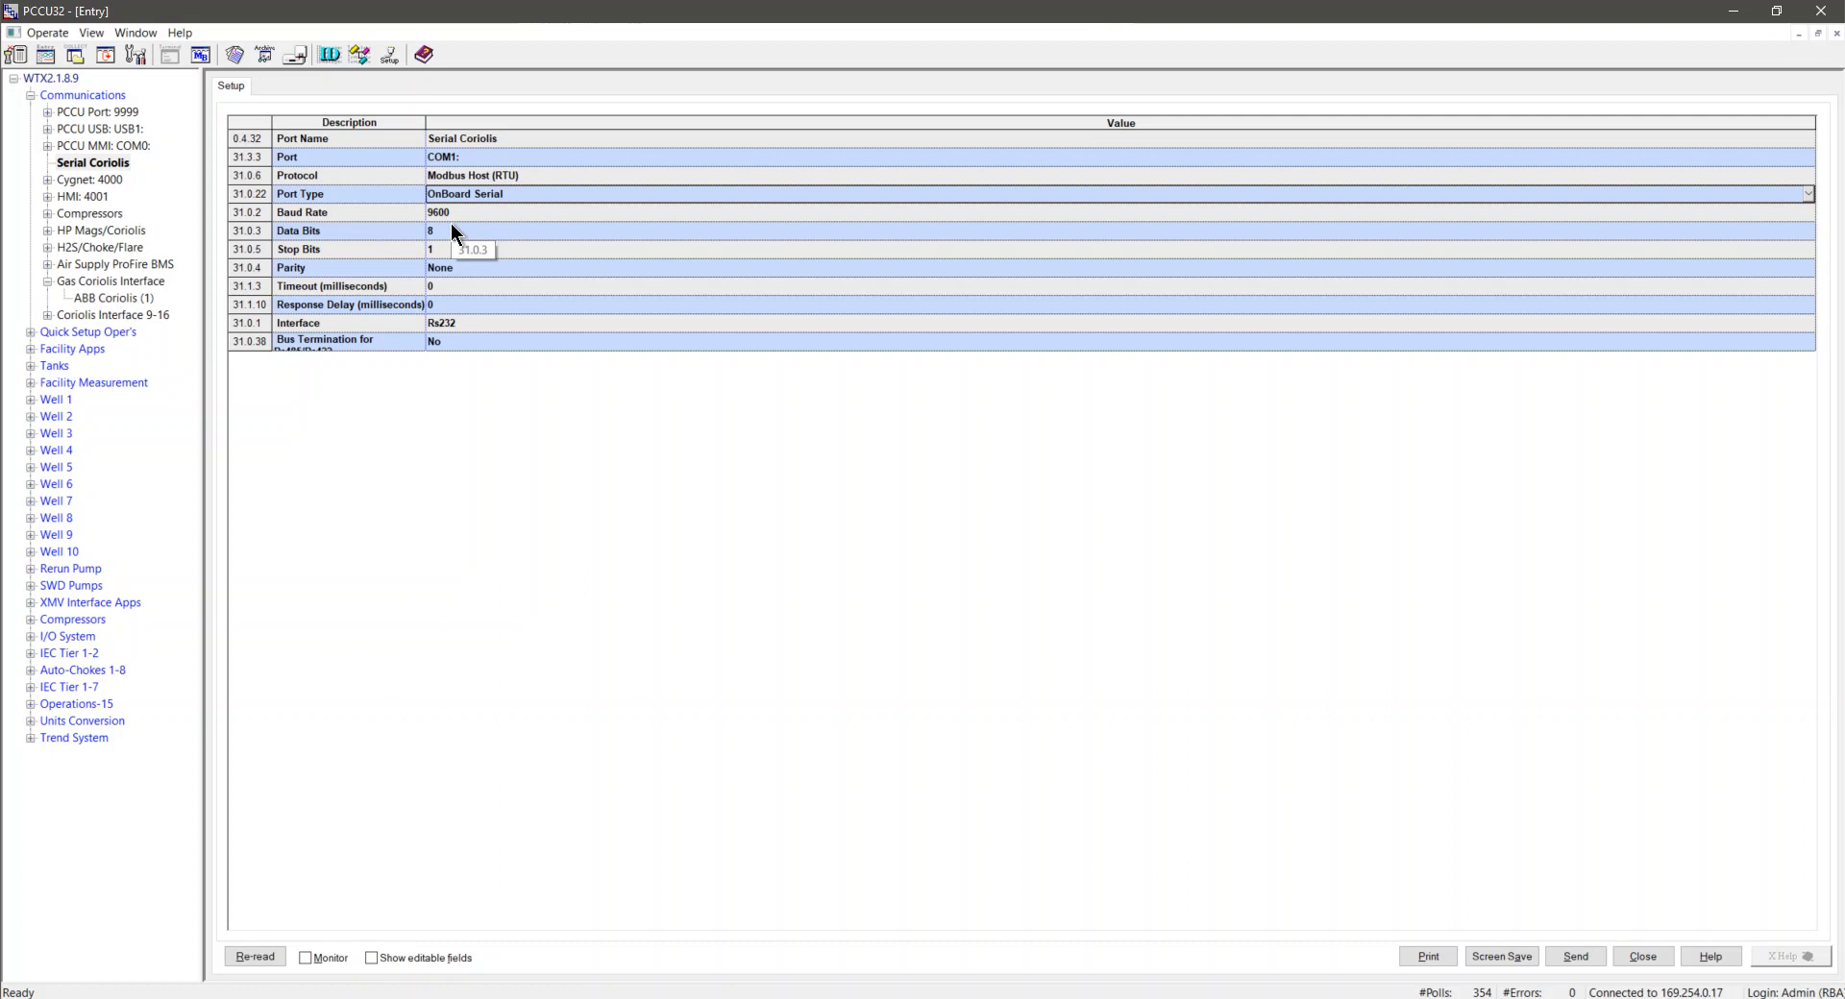
Step: Set the Serial Coriolis interface to Rs485, leave parity at None and send the port settings to the device
click(465, 319)
click(471, 352)
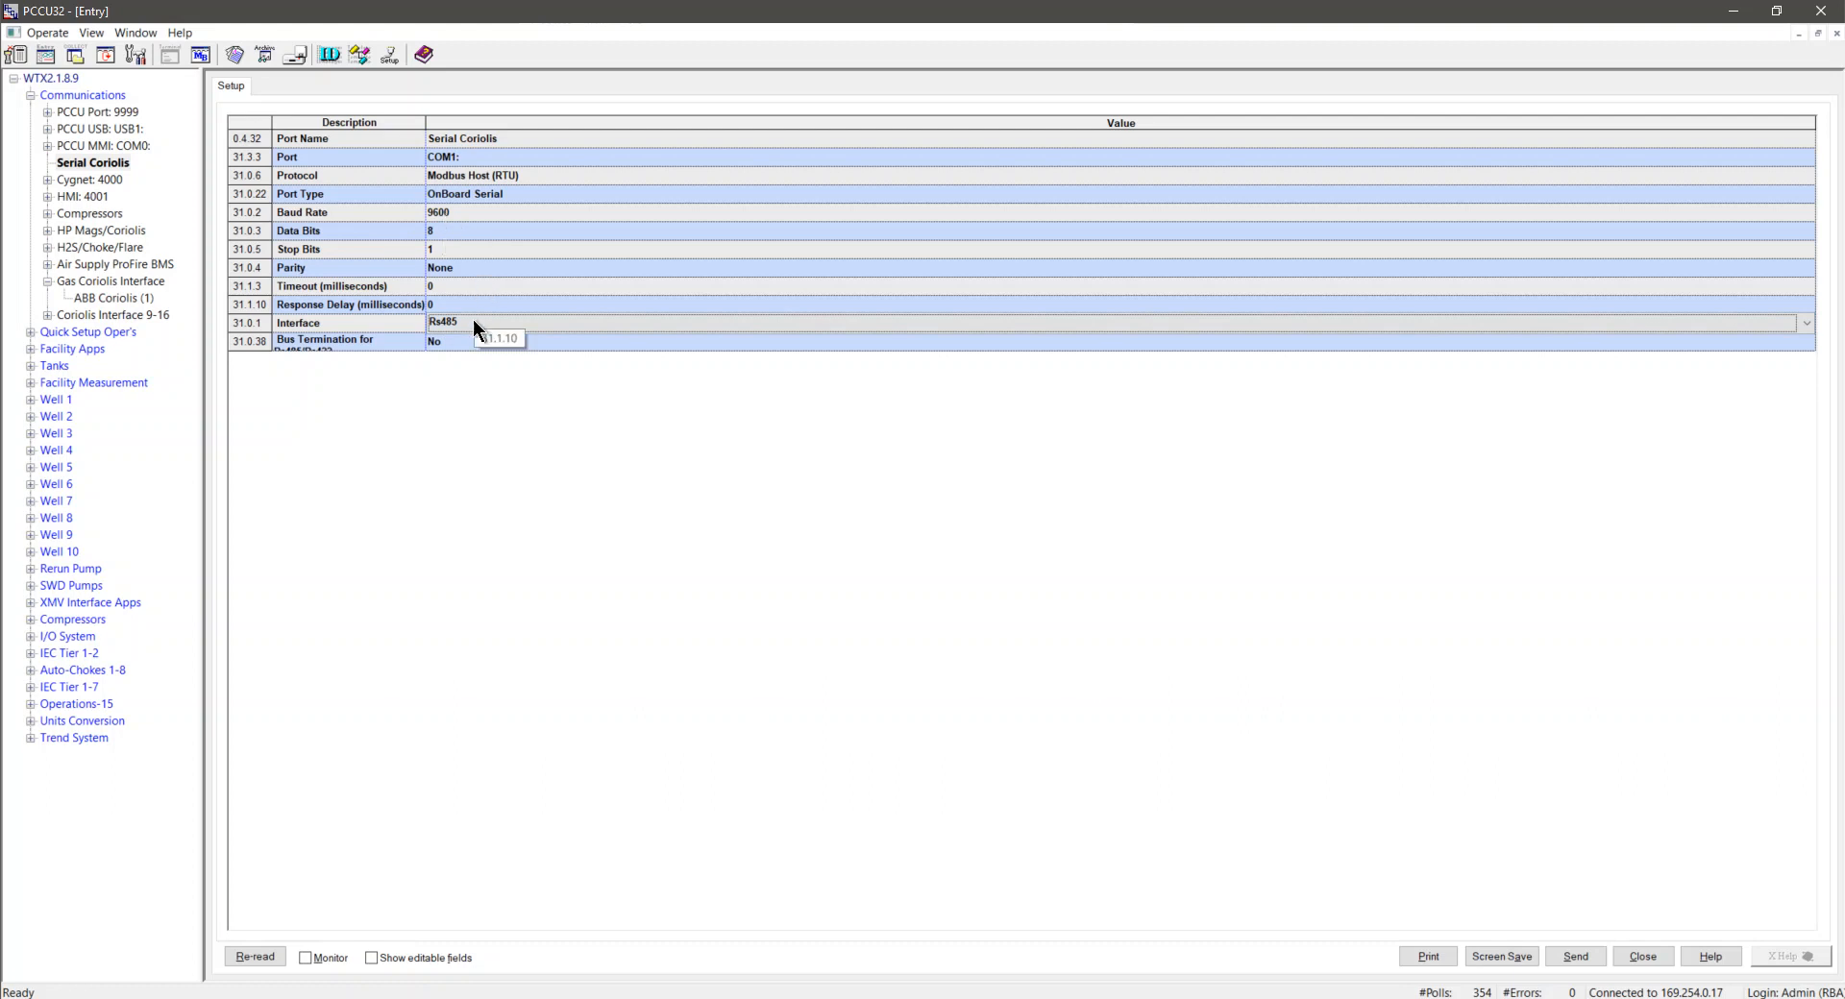
click(390, 325)
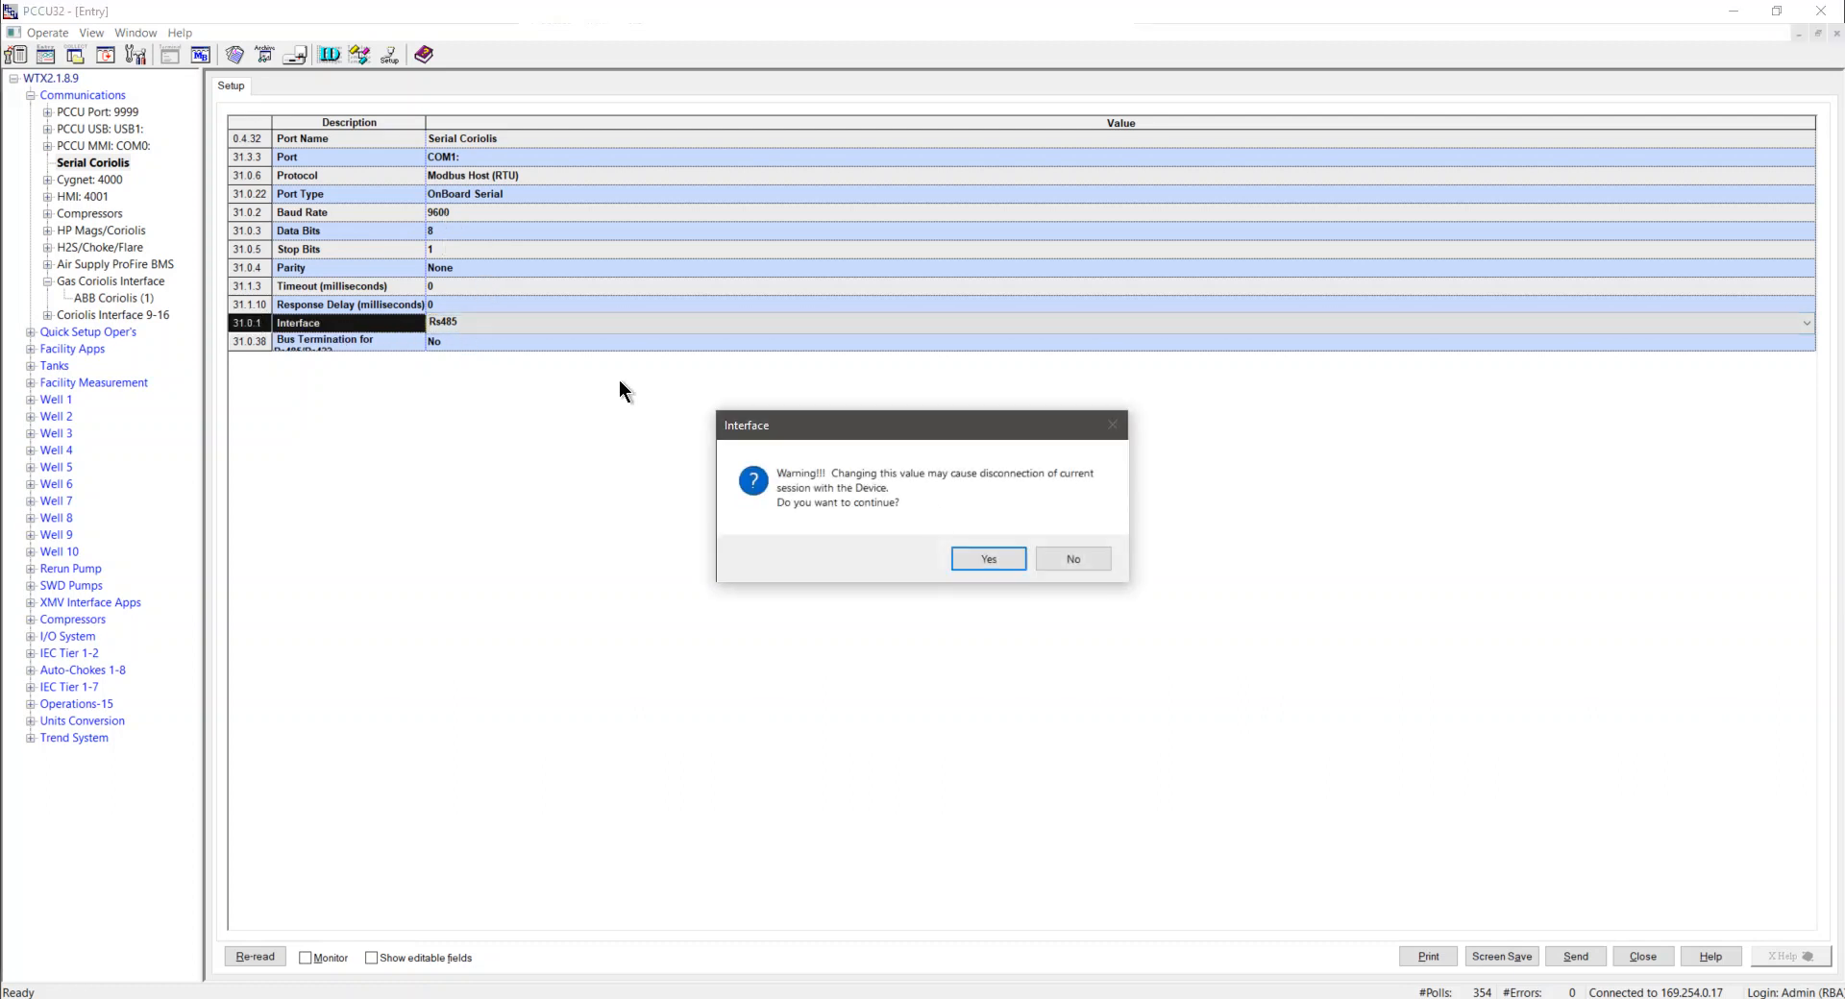
click(989, 559)
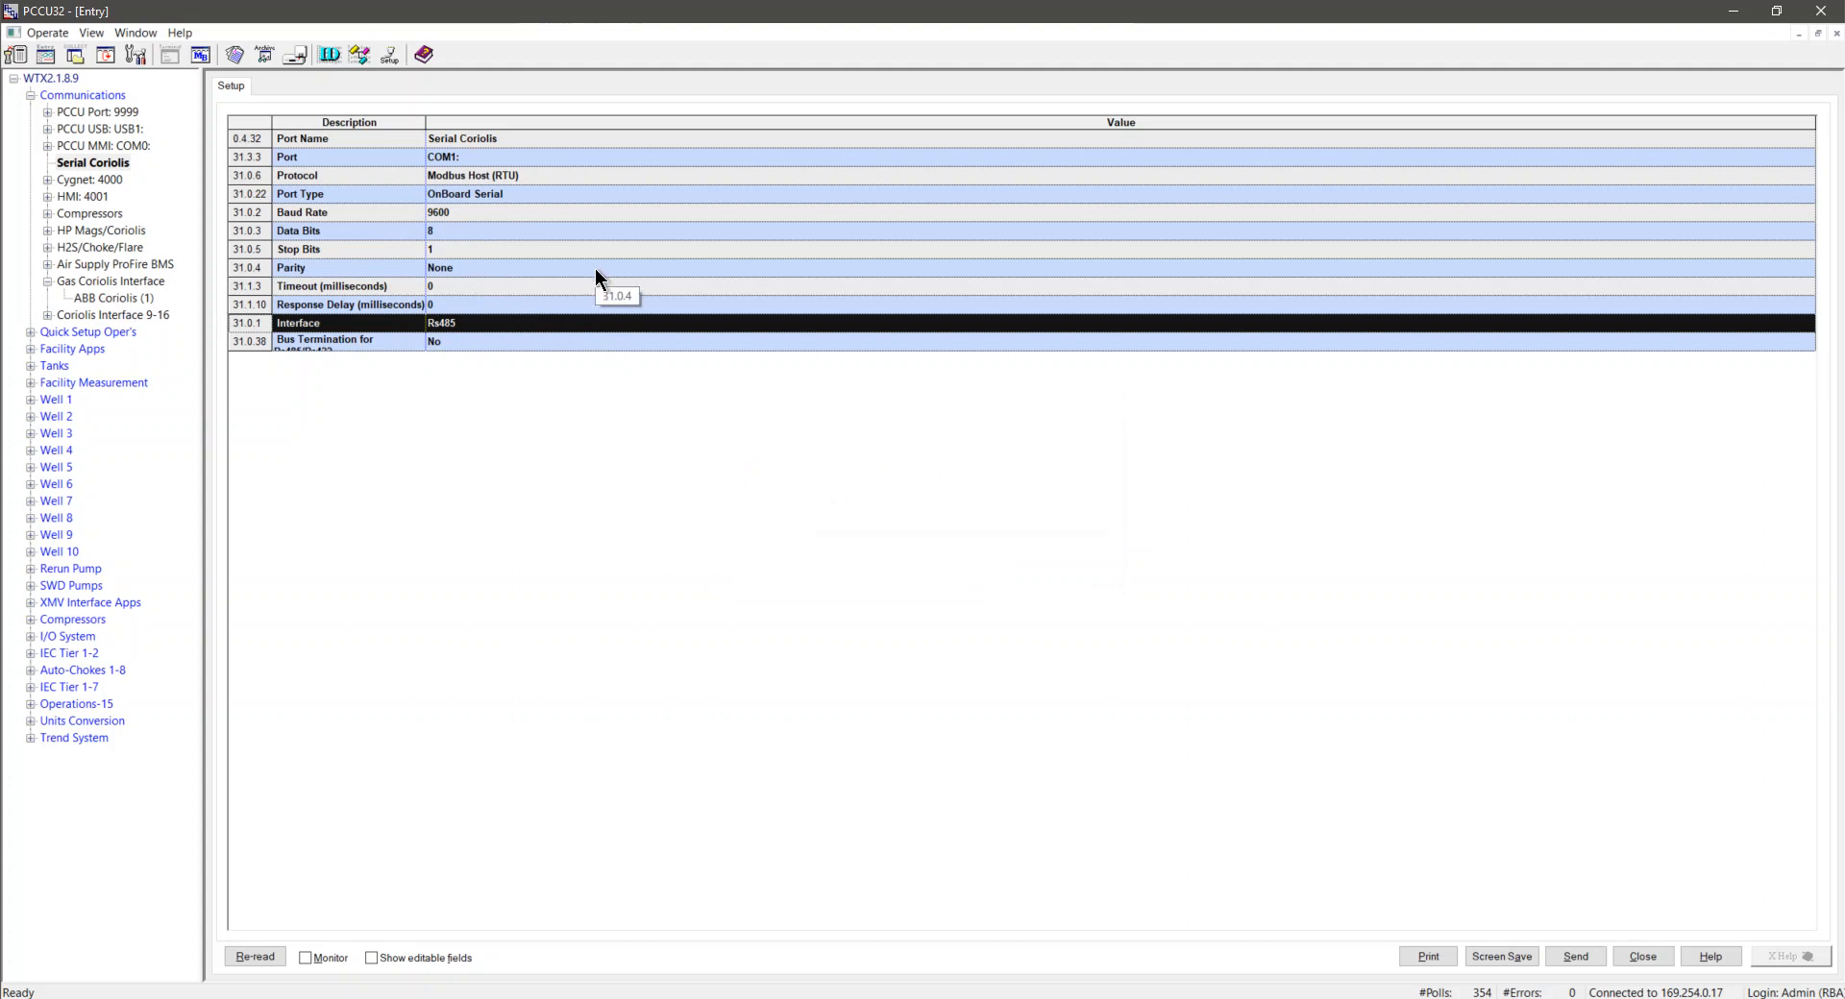
click(458, 269)
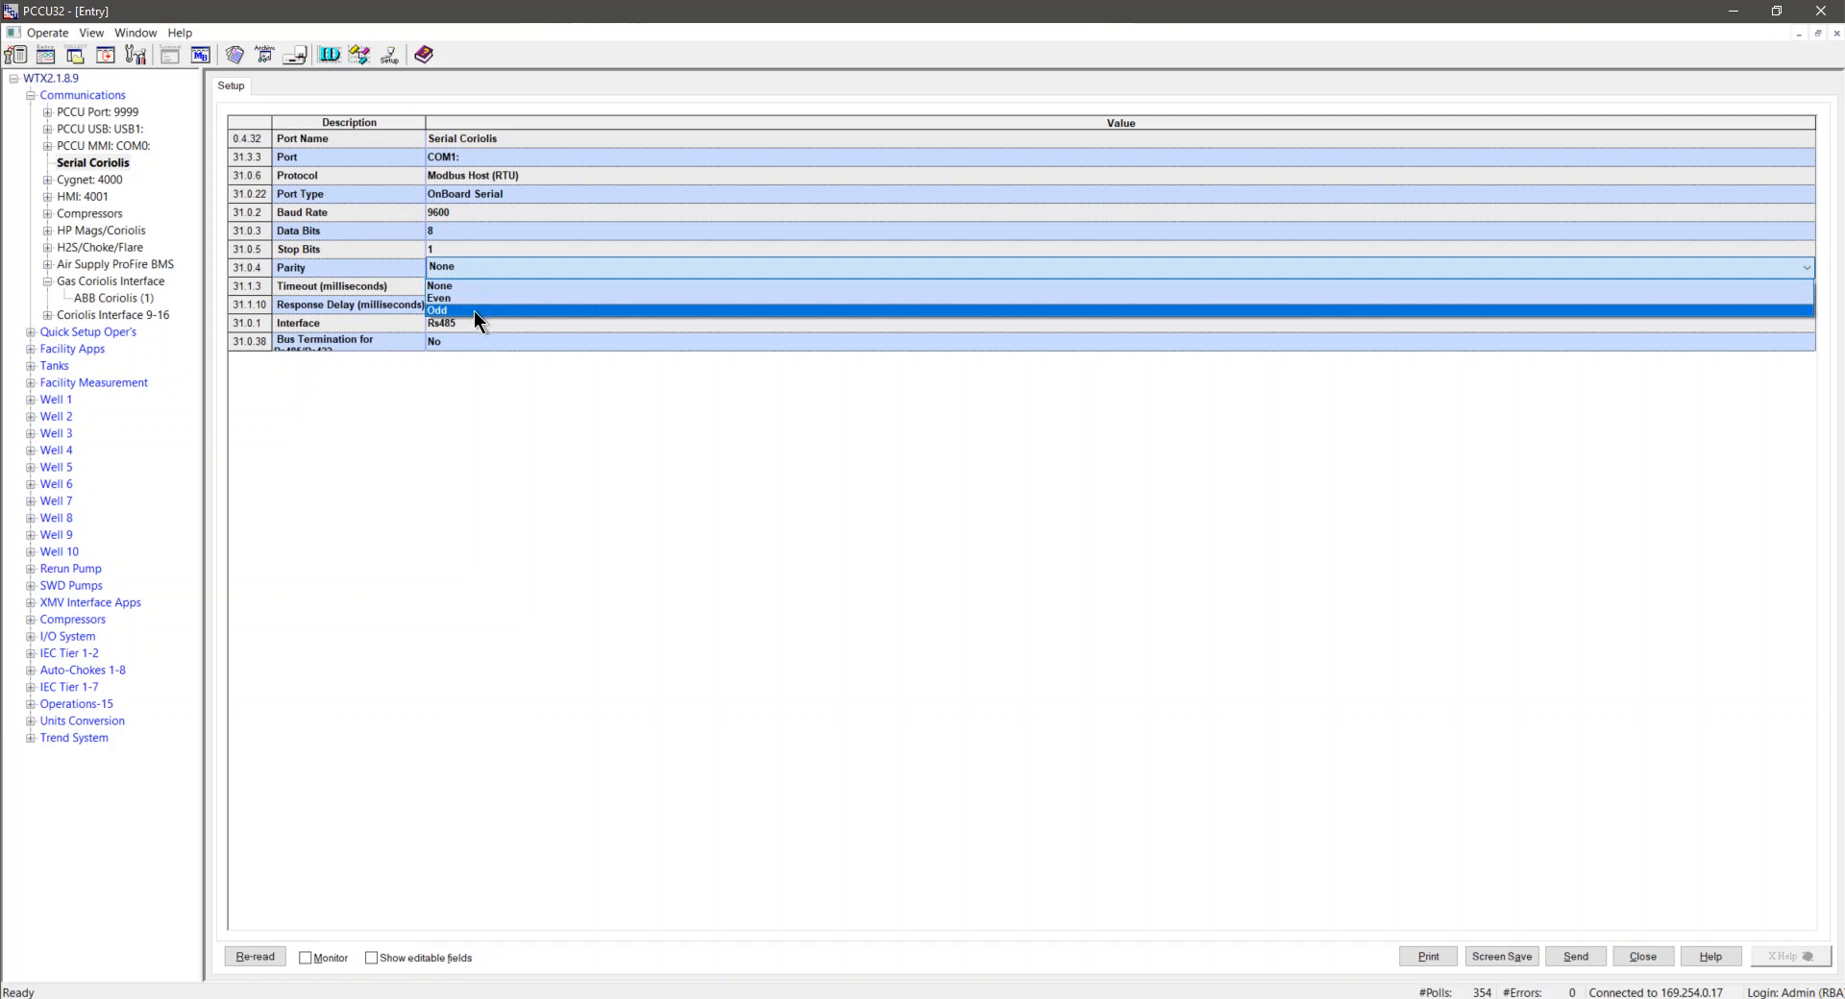
click(652, 483)
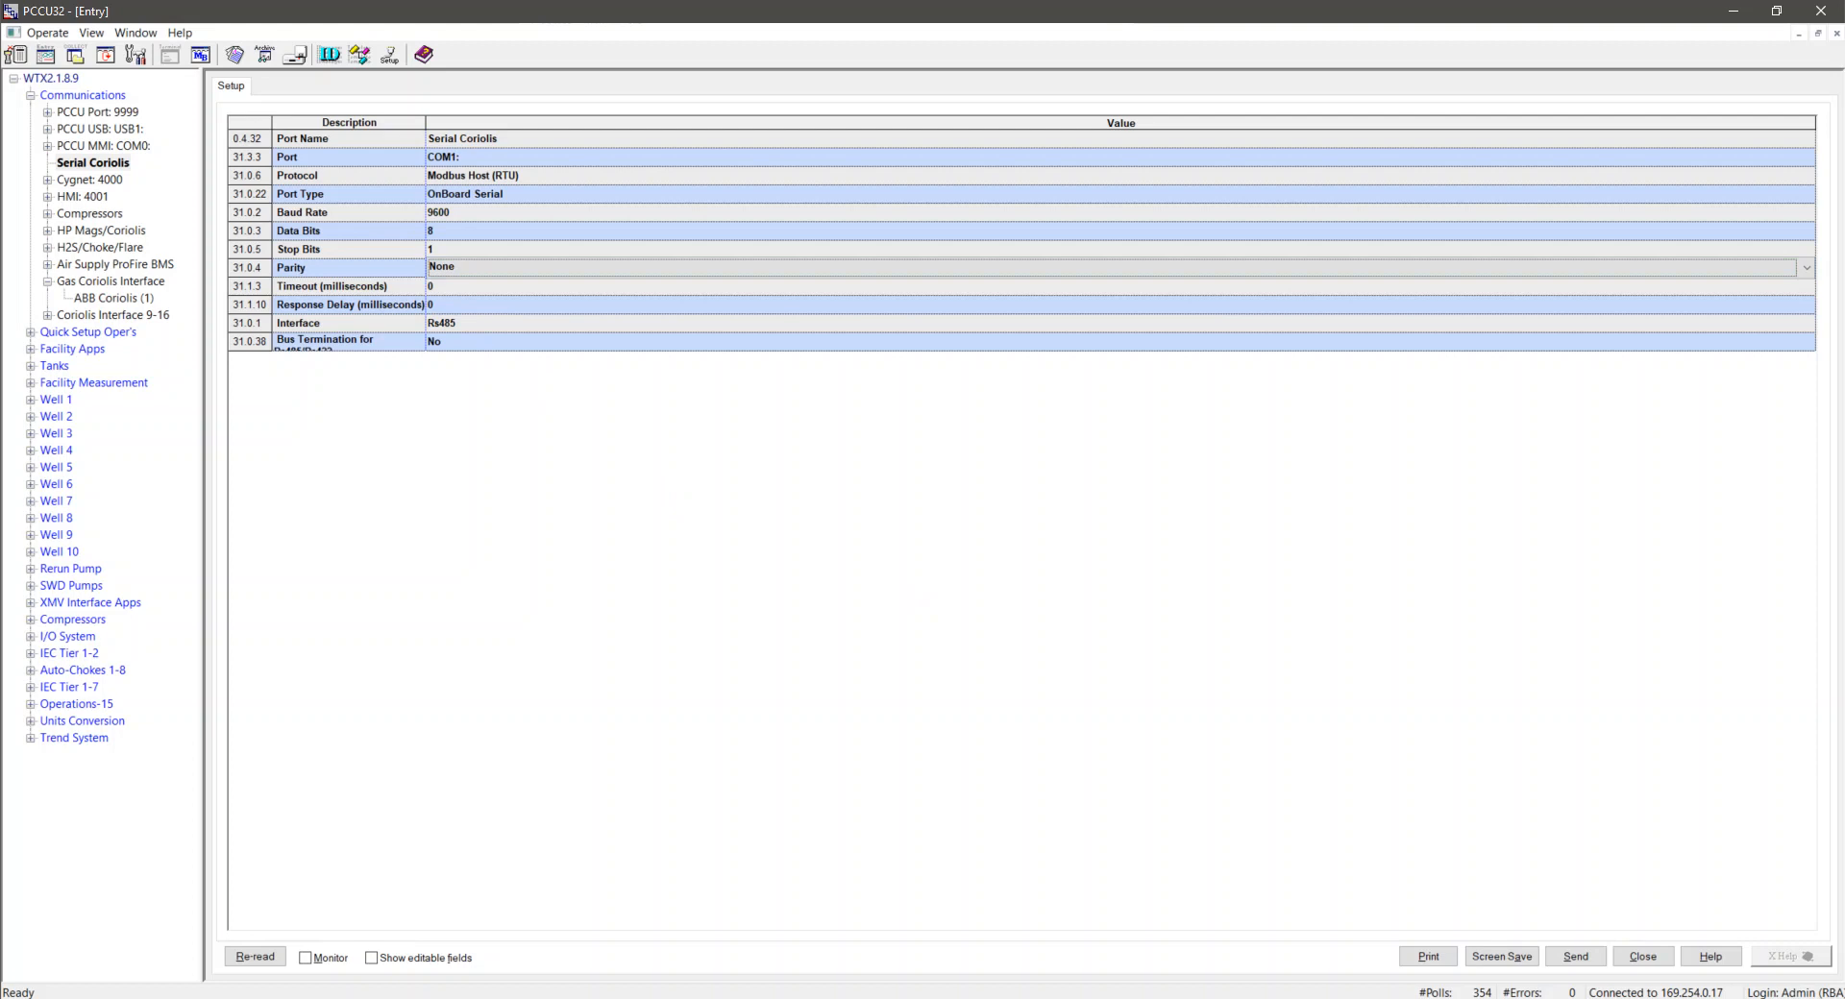
click(1576, 957)
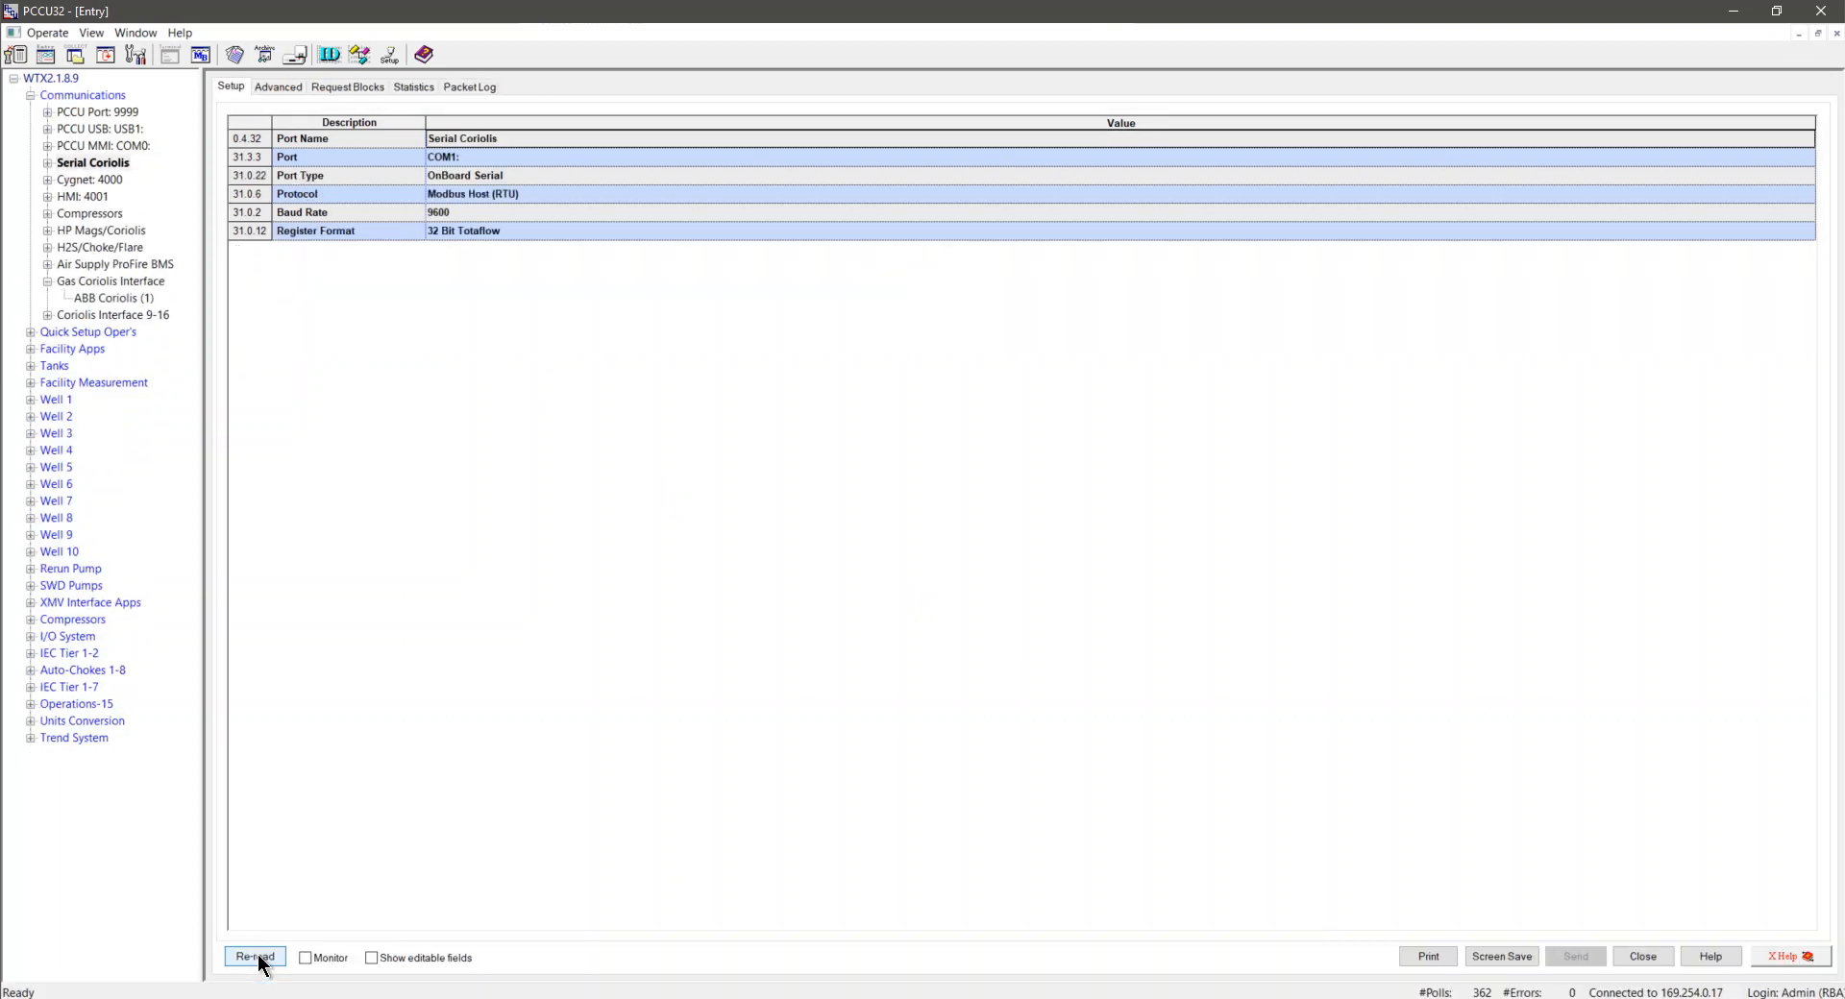
Step: Set the register format to 16 Bit Word Swapped and send it to the device
click(487, 229)
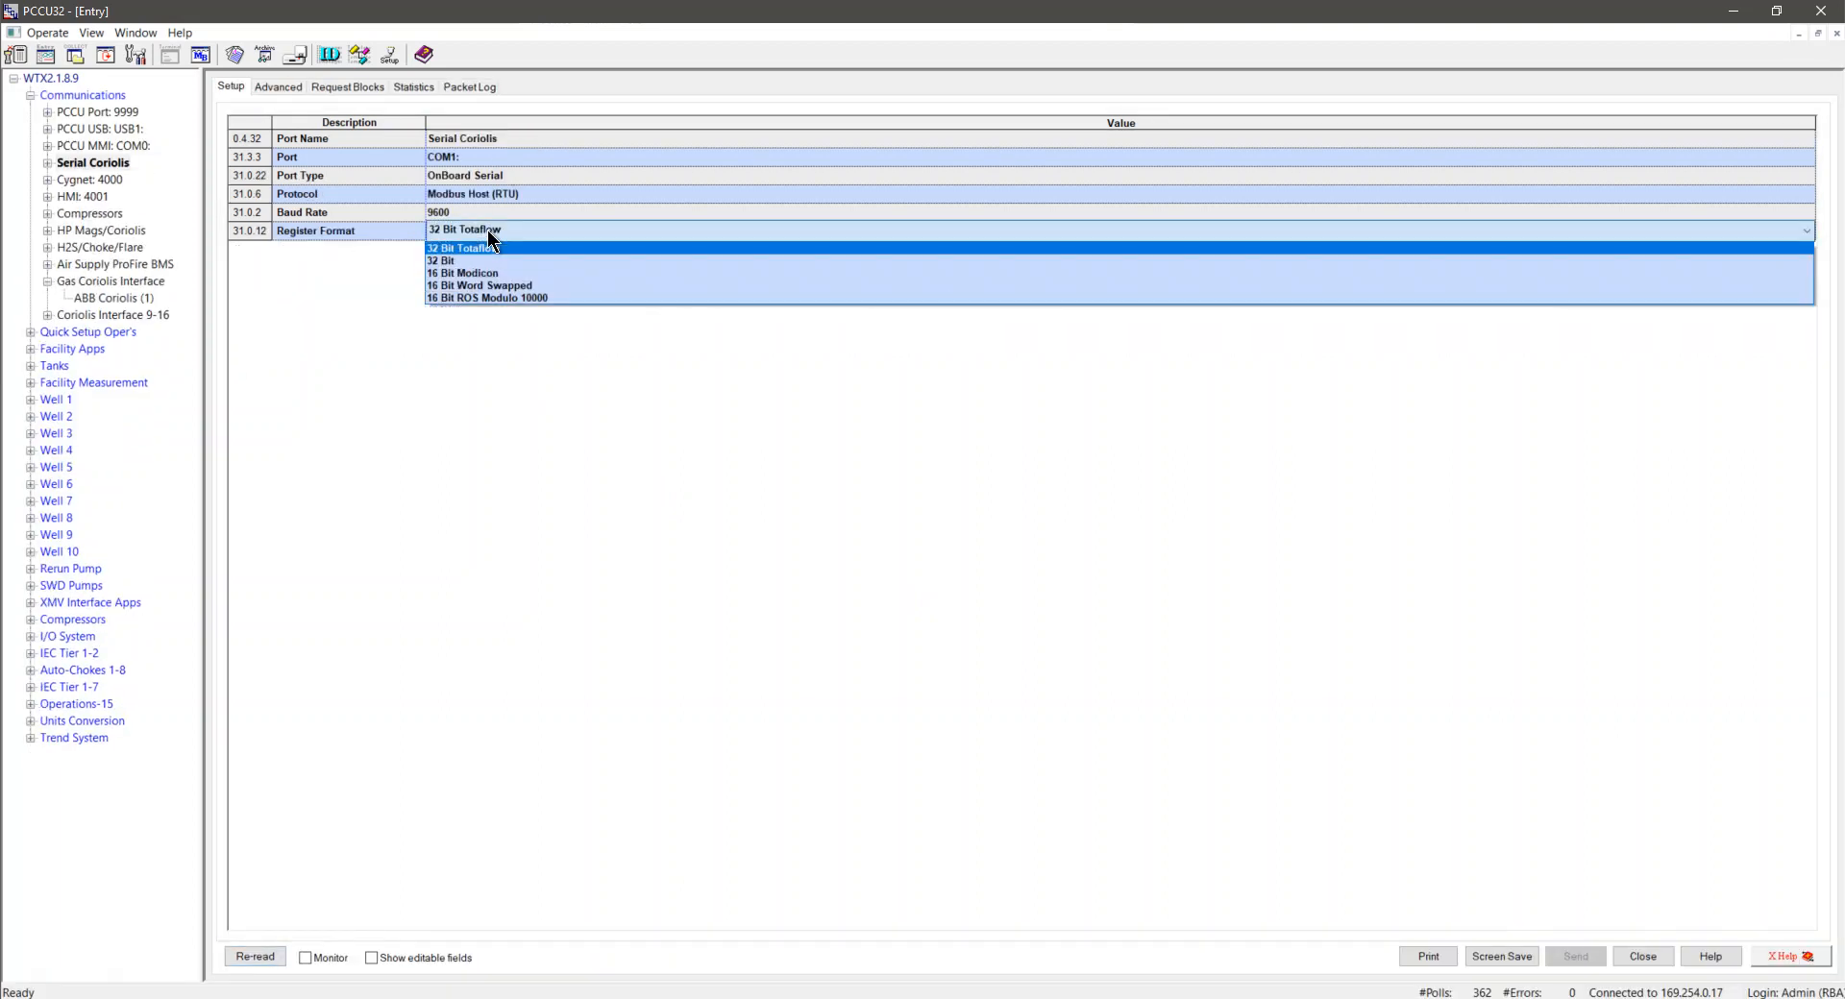
click(553, 275)
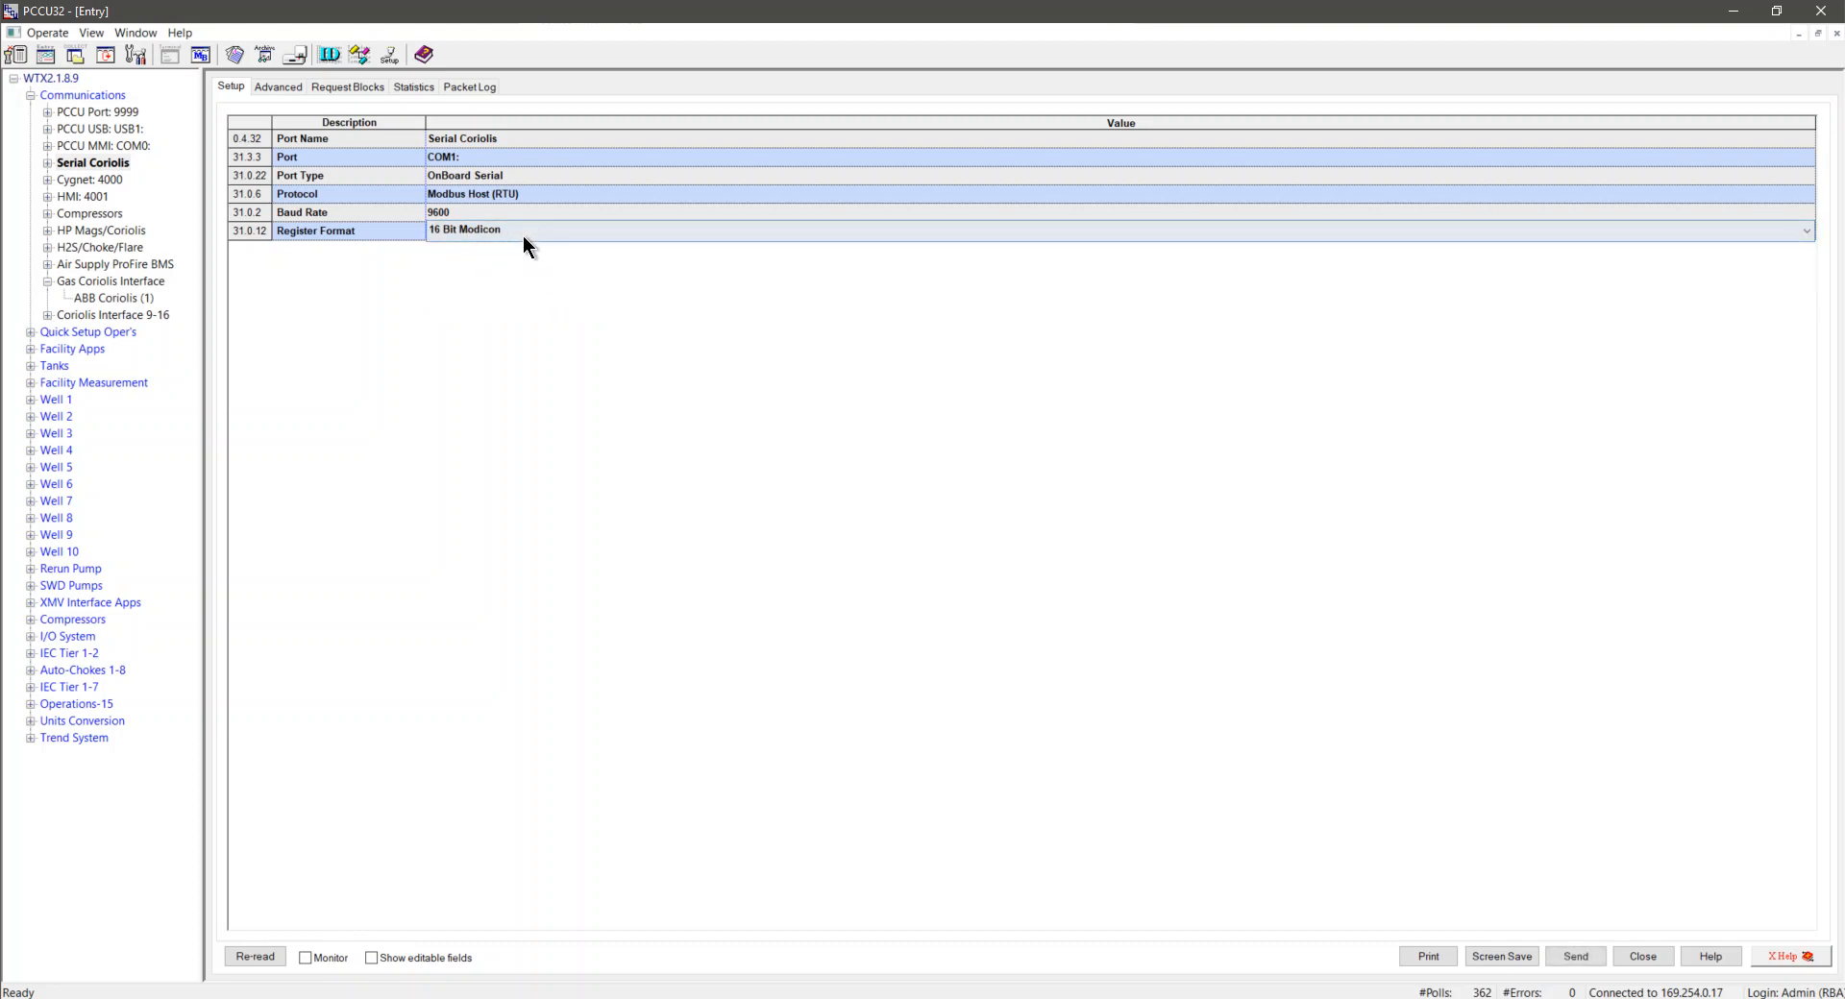
click(522, 235)
click(531, 284)
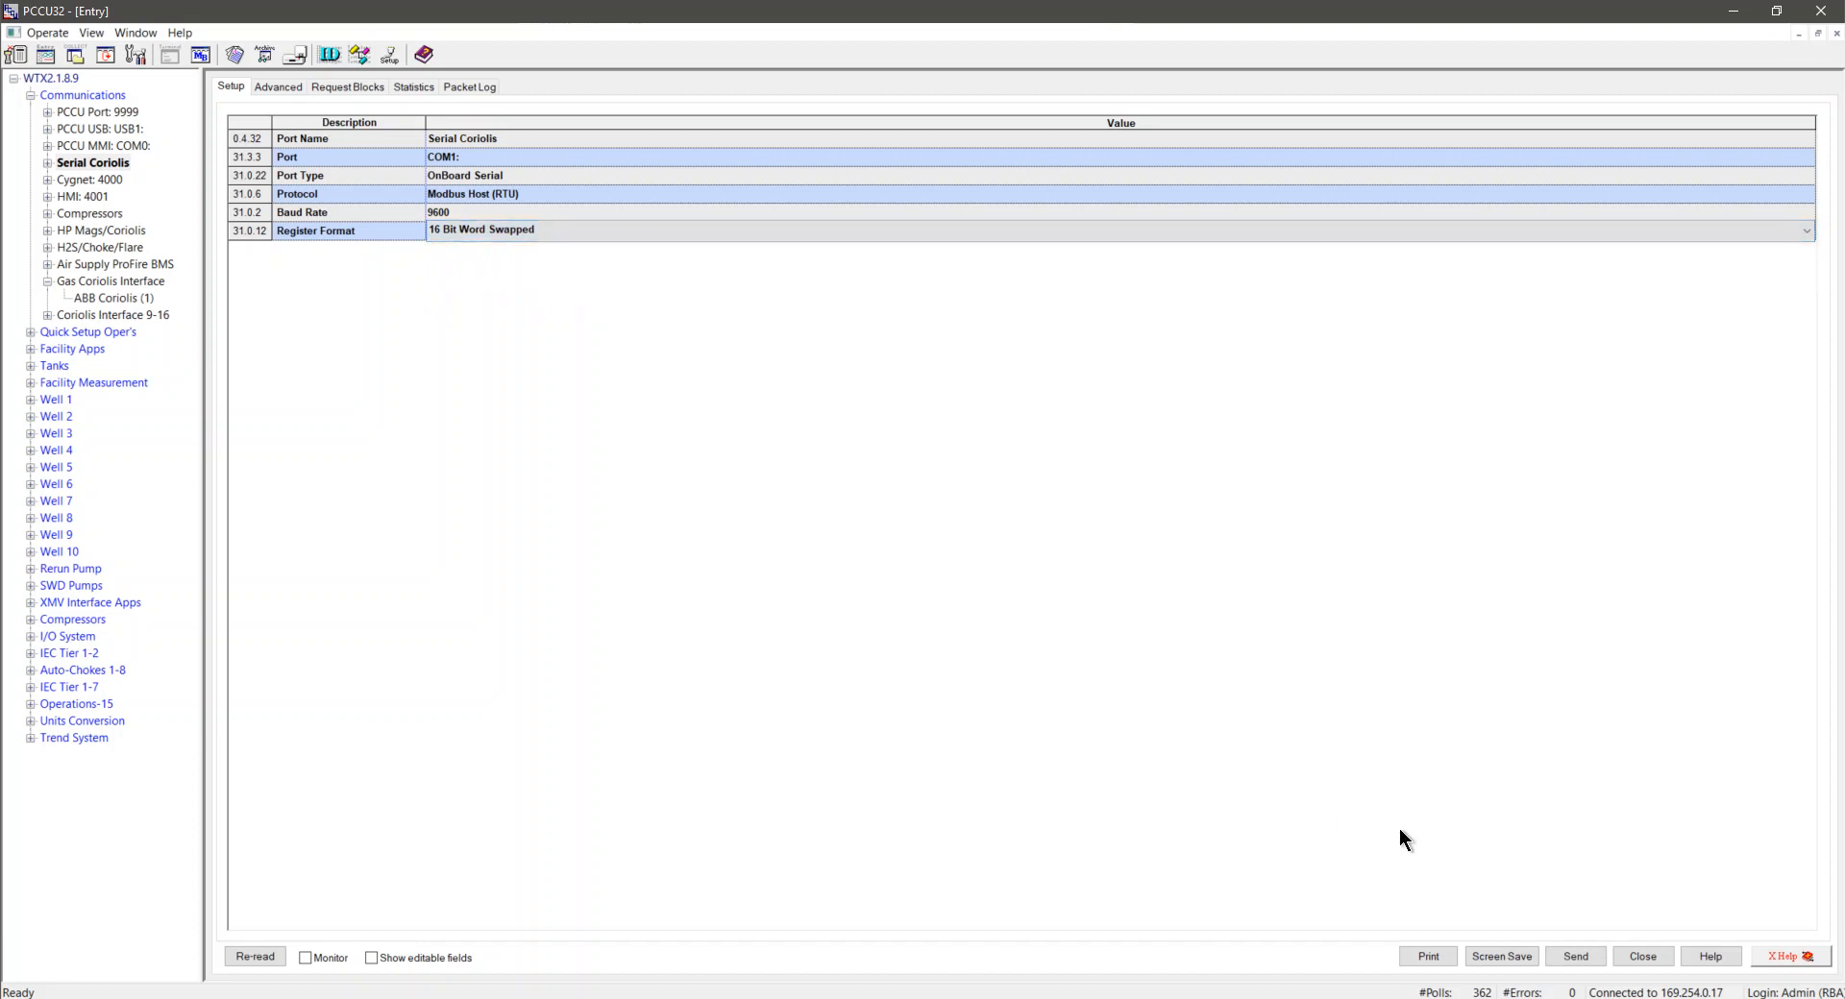
click(1576, 956)
Step: Set the Serial Coriolis baud rate to 19200 and send it to the device
click(463, 211)
click(464, 211)
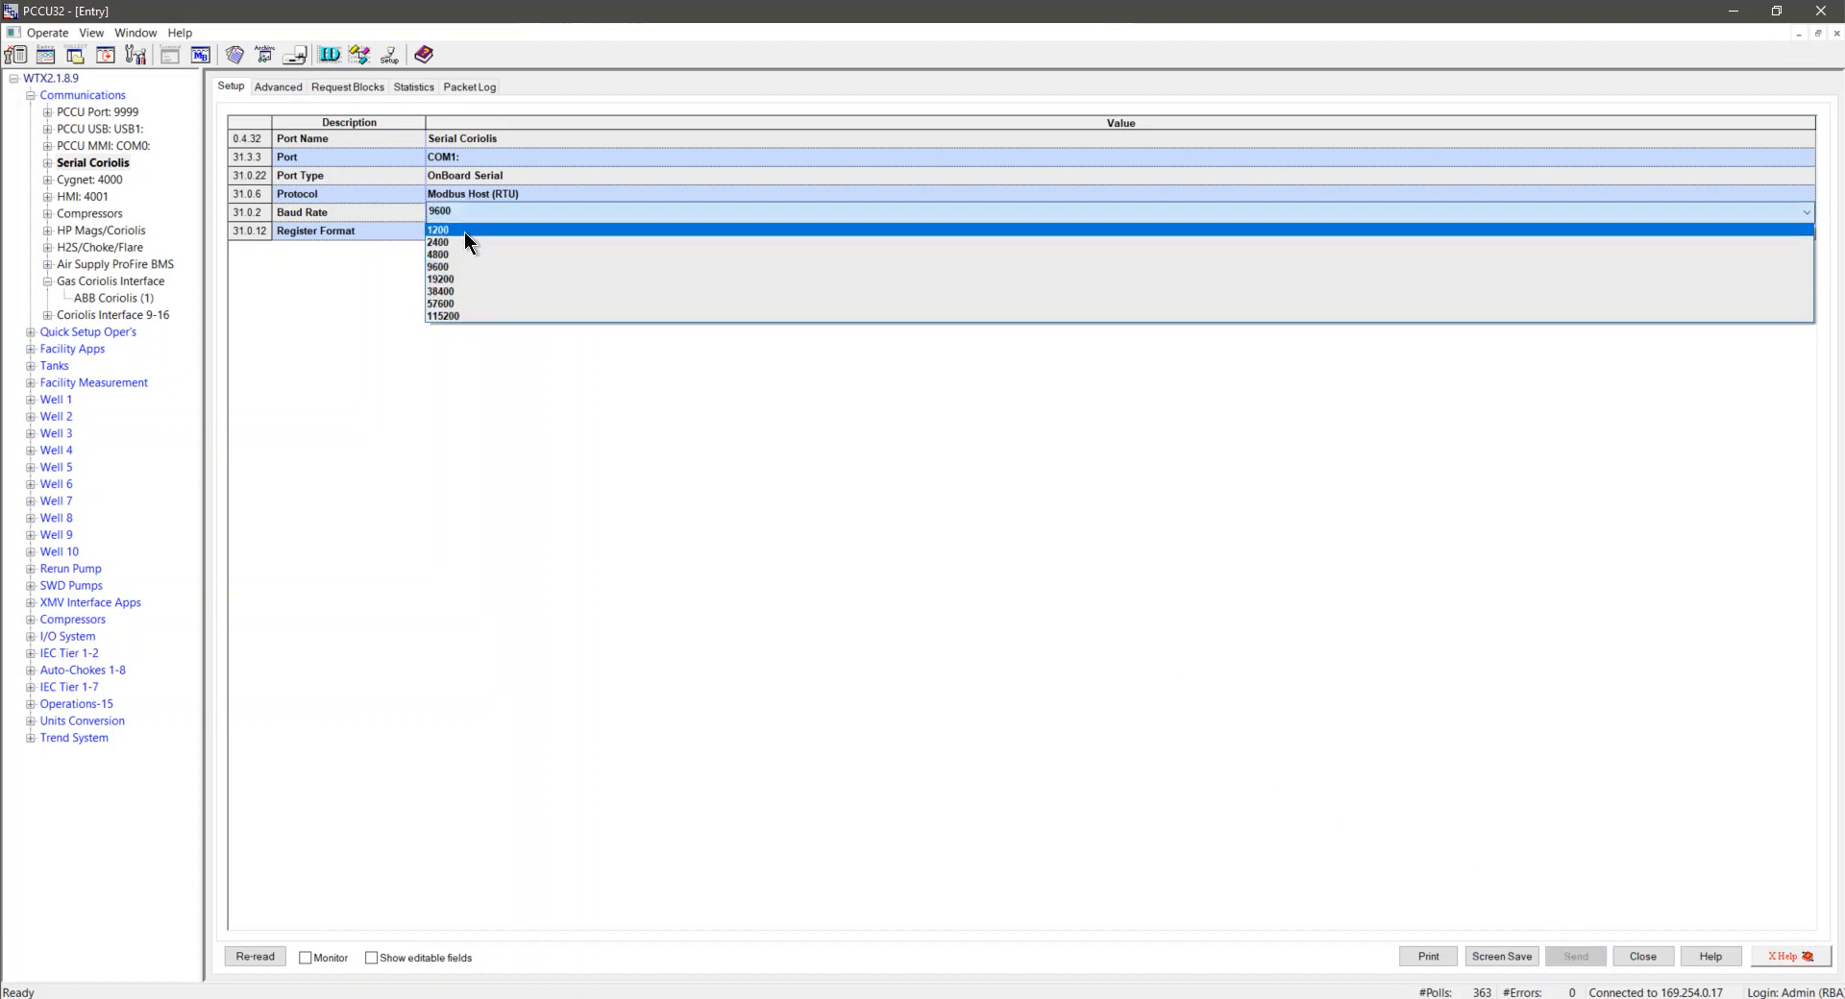
click(478, 283)
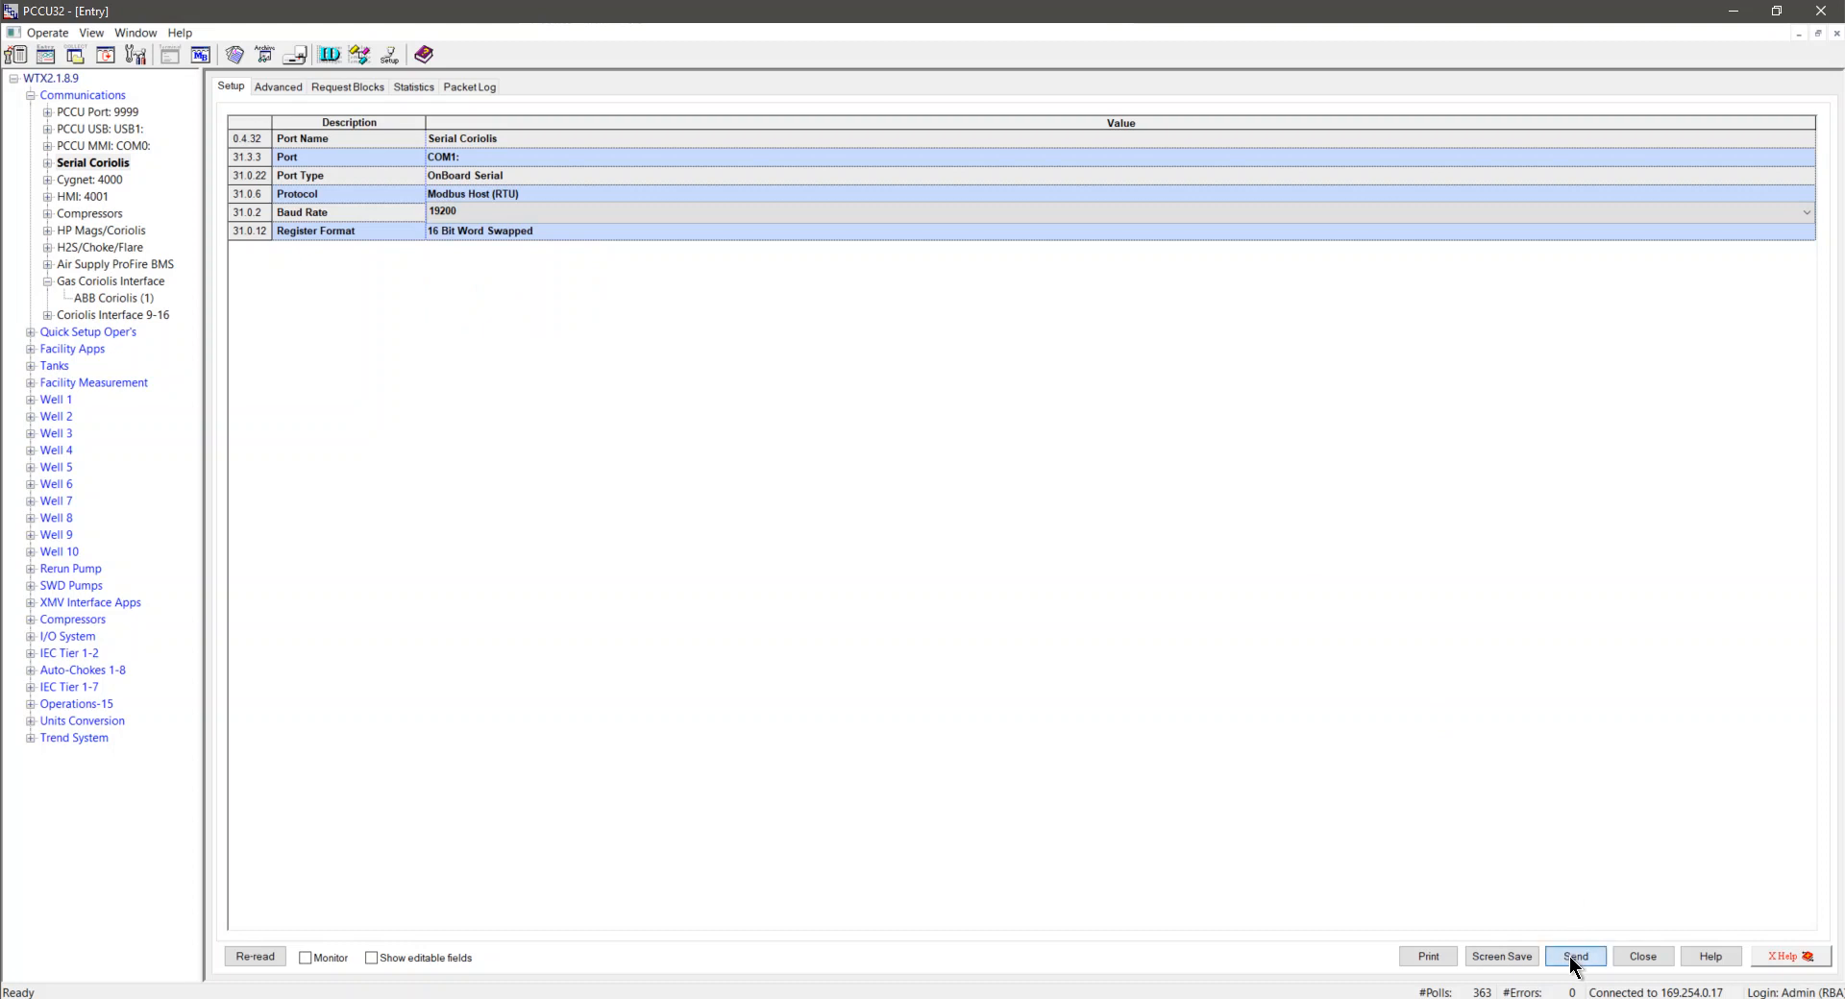
click(1574, 957)
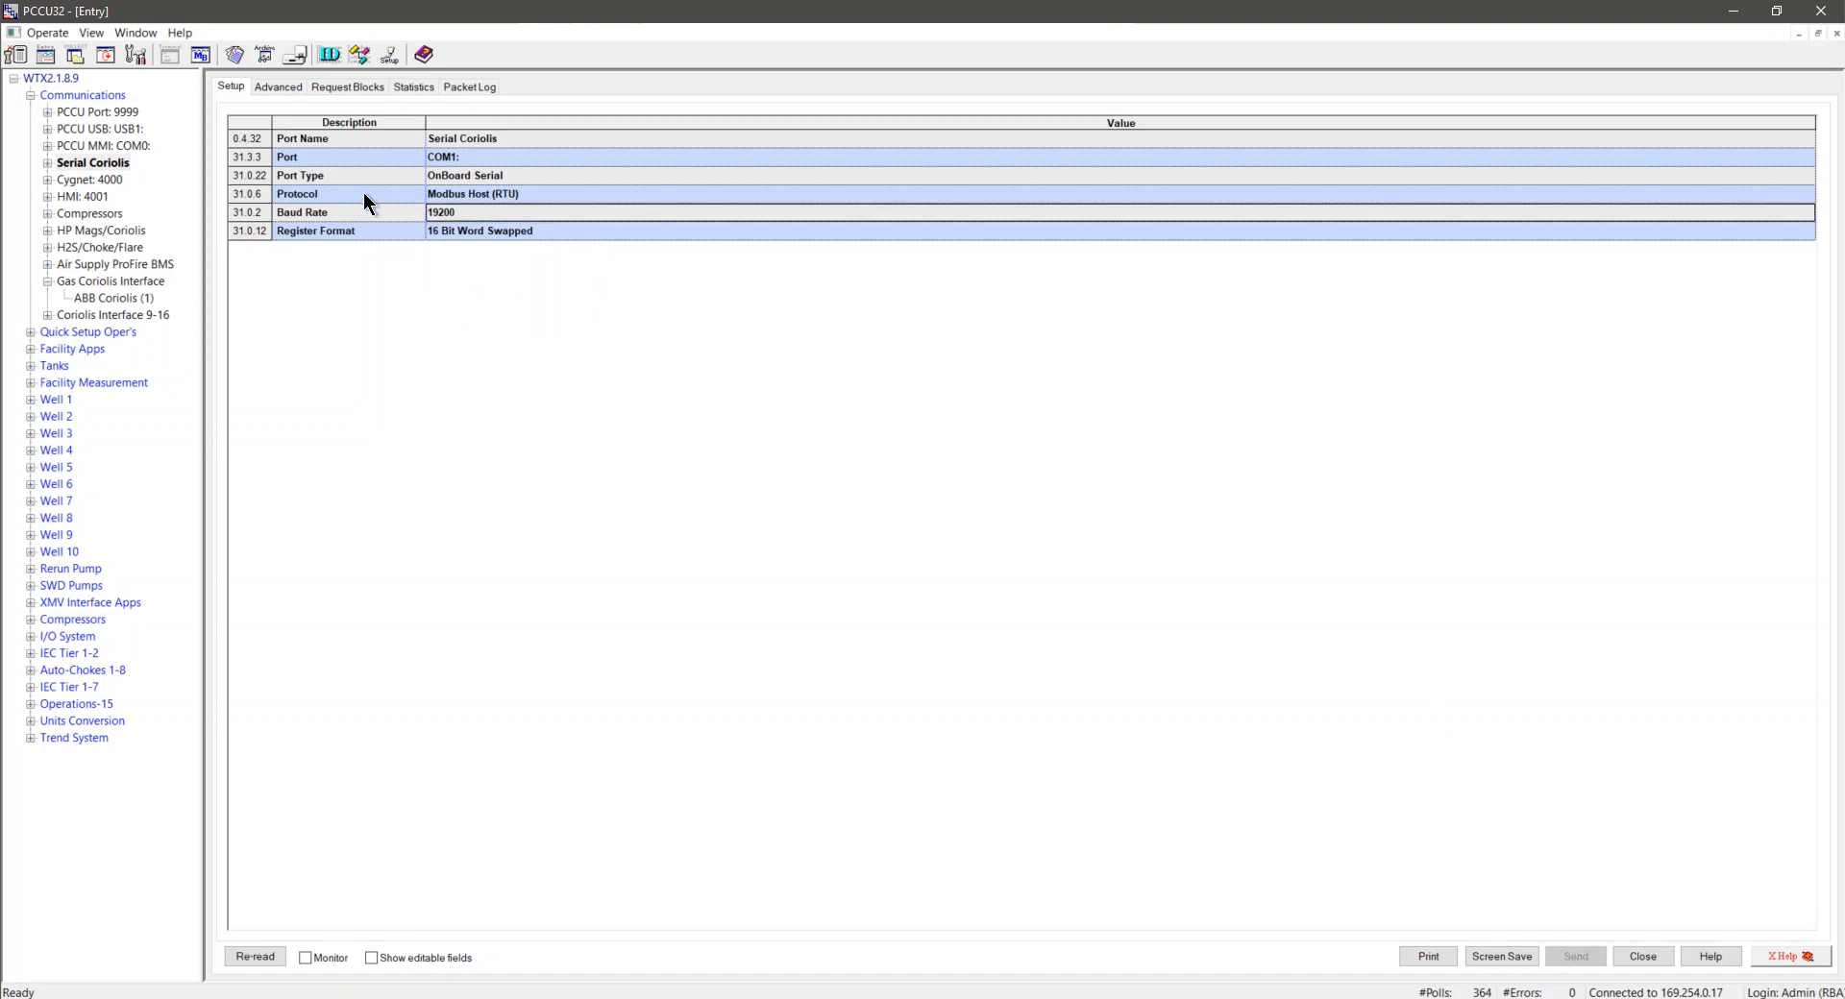
Step: In the advanced settings, set the response, Xmit key and unkey delays to 5 milliseconds and the timeout to 500 milliseconds
click(286, 88)
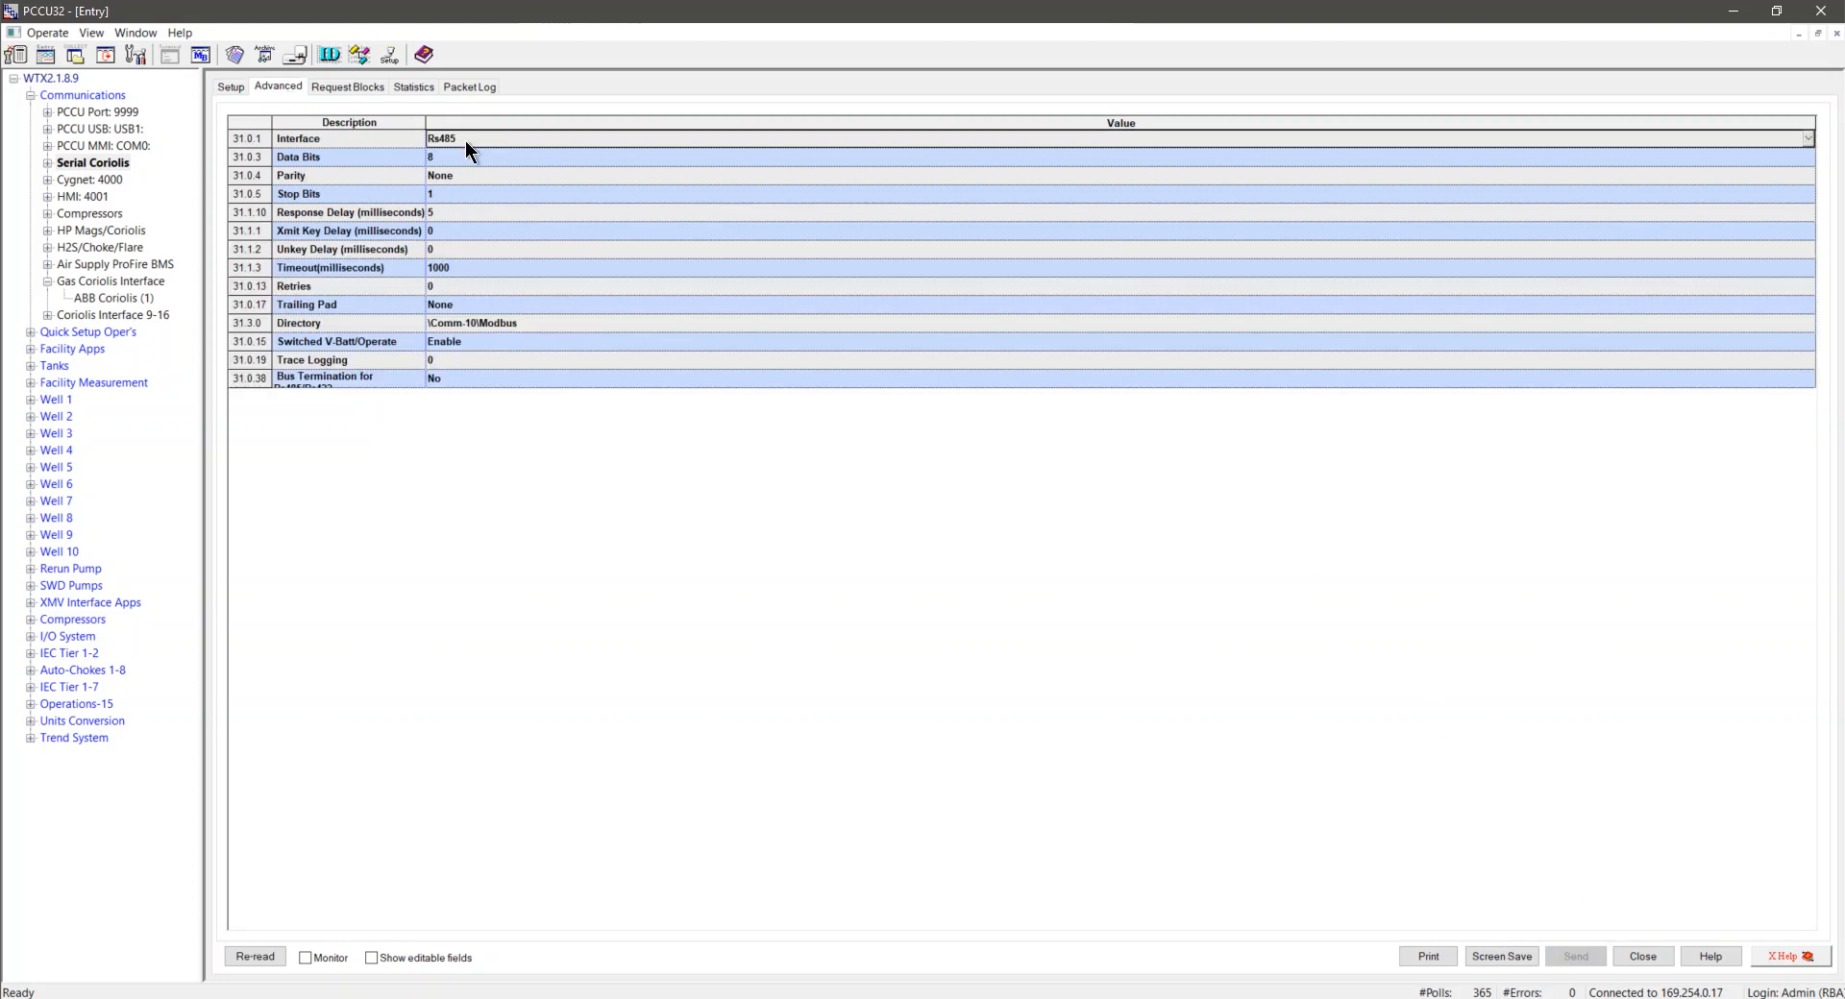
click(455, 209)
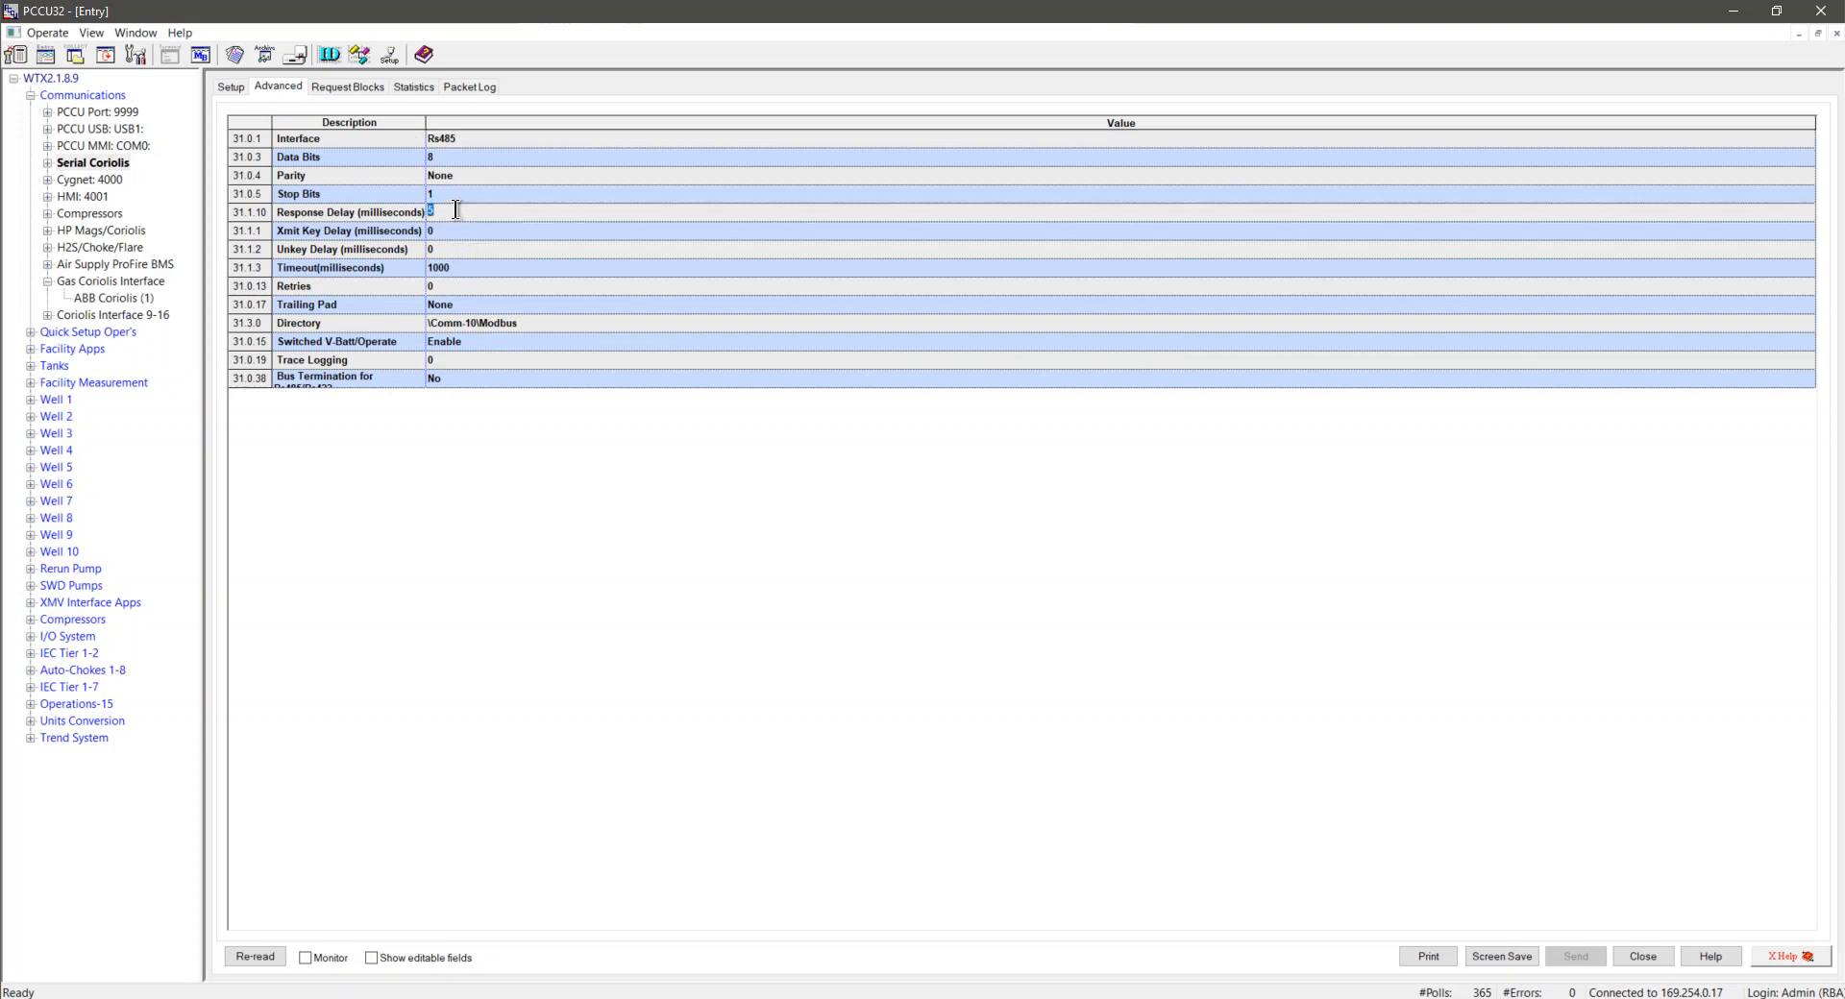
text(5)
key(Return)
text(5)
key(Return)
text(5)
key(Return)
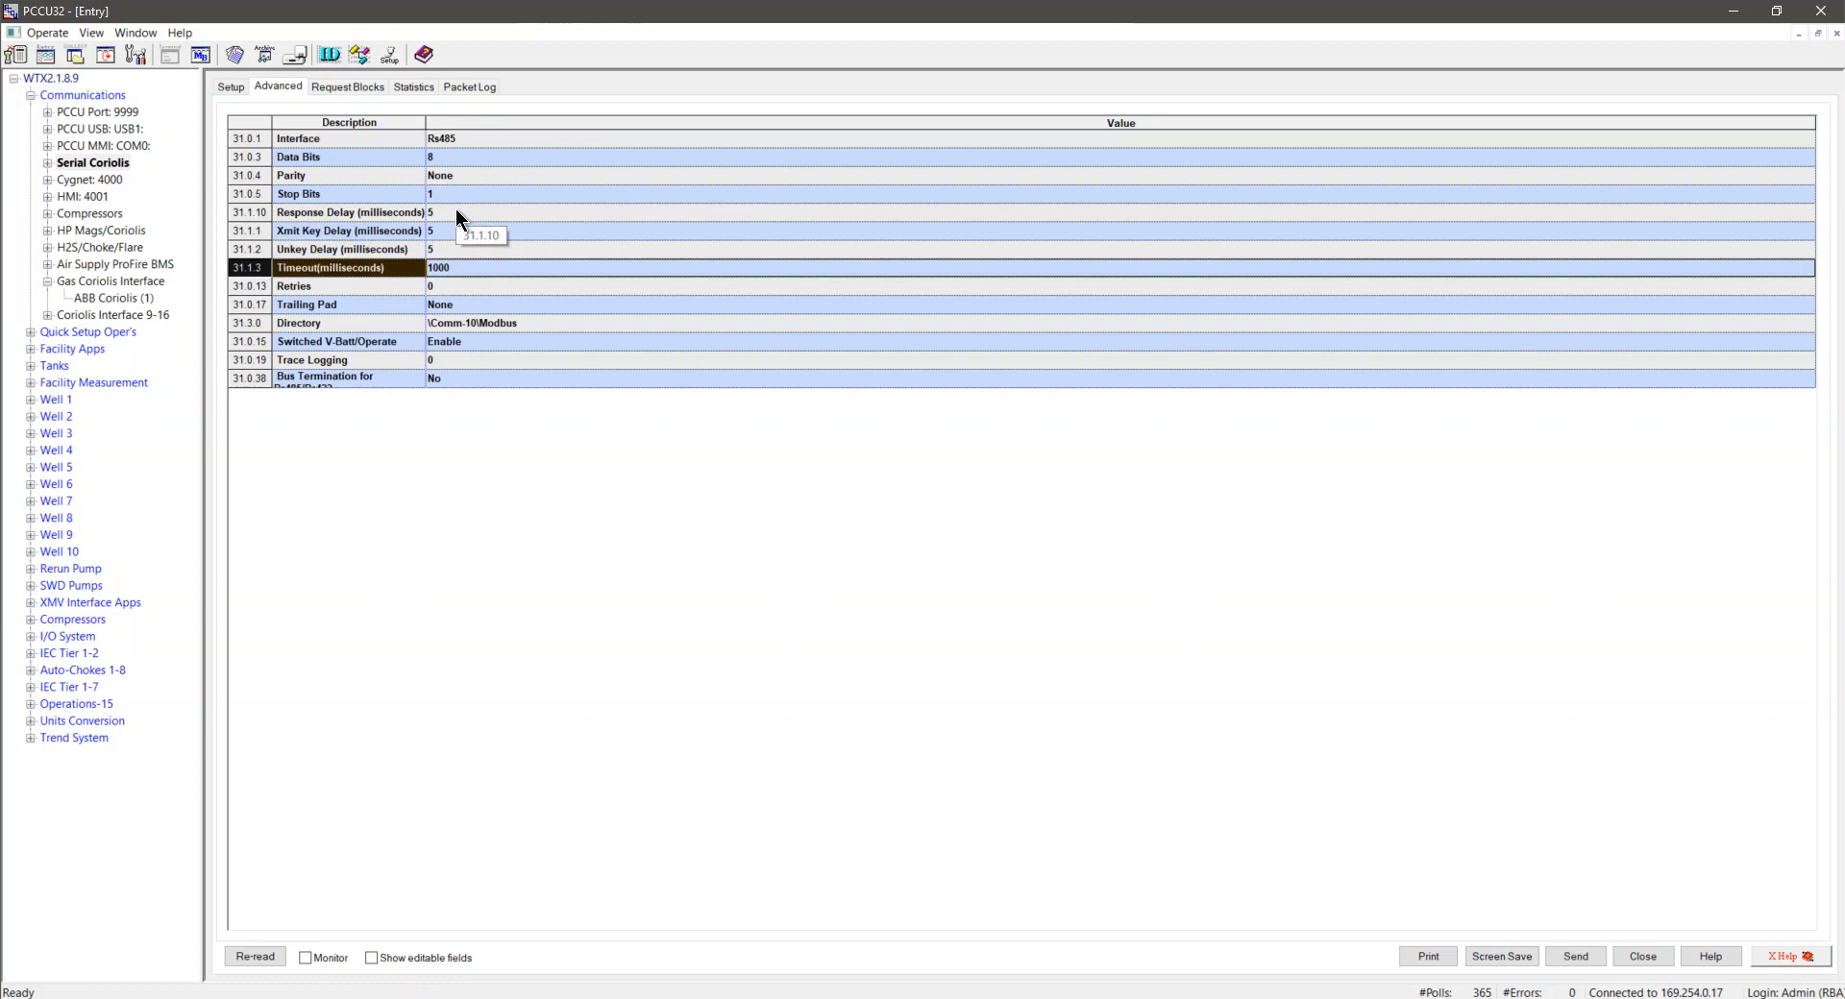
text(5)
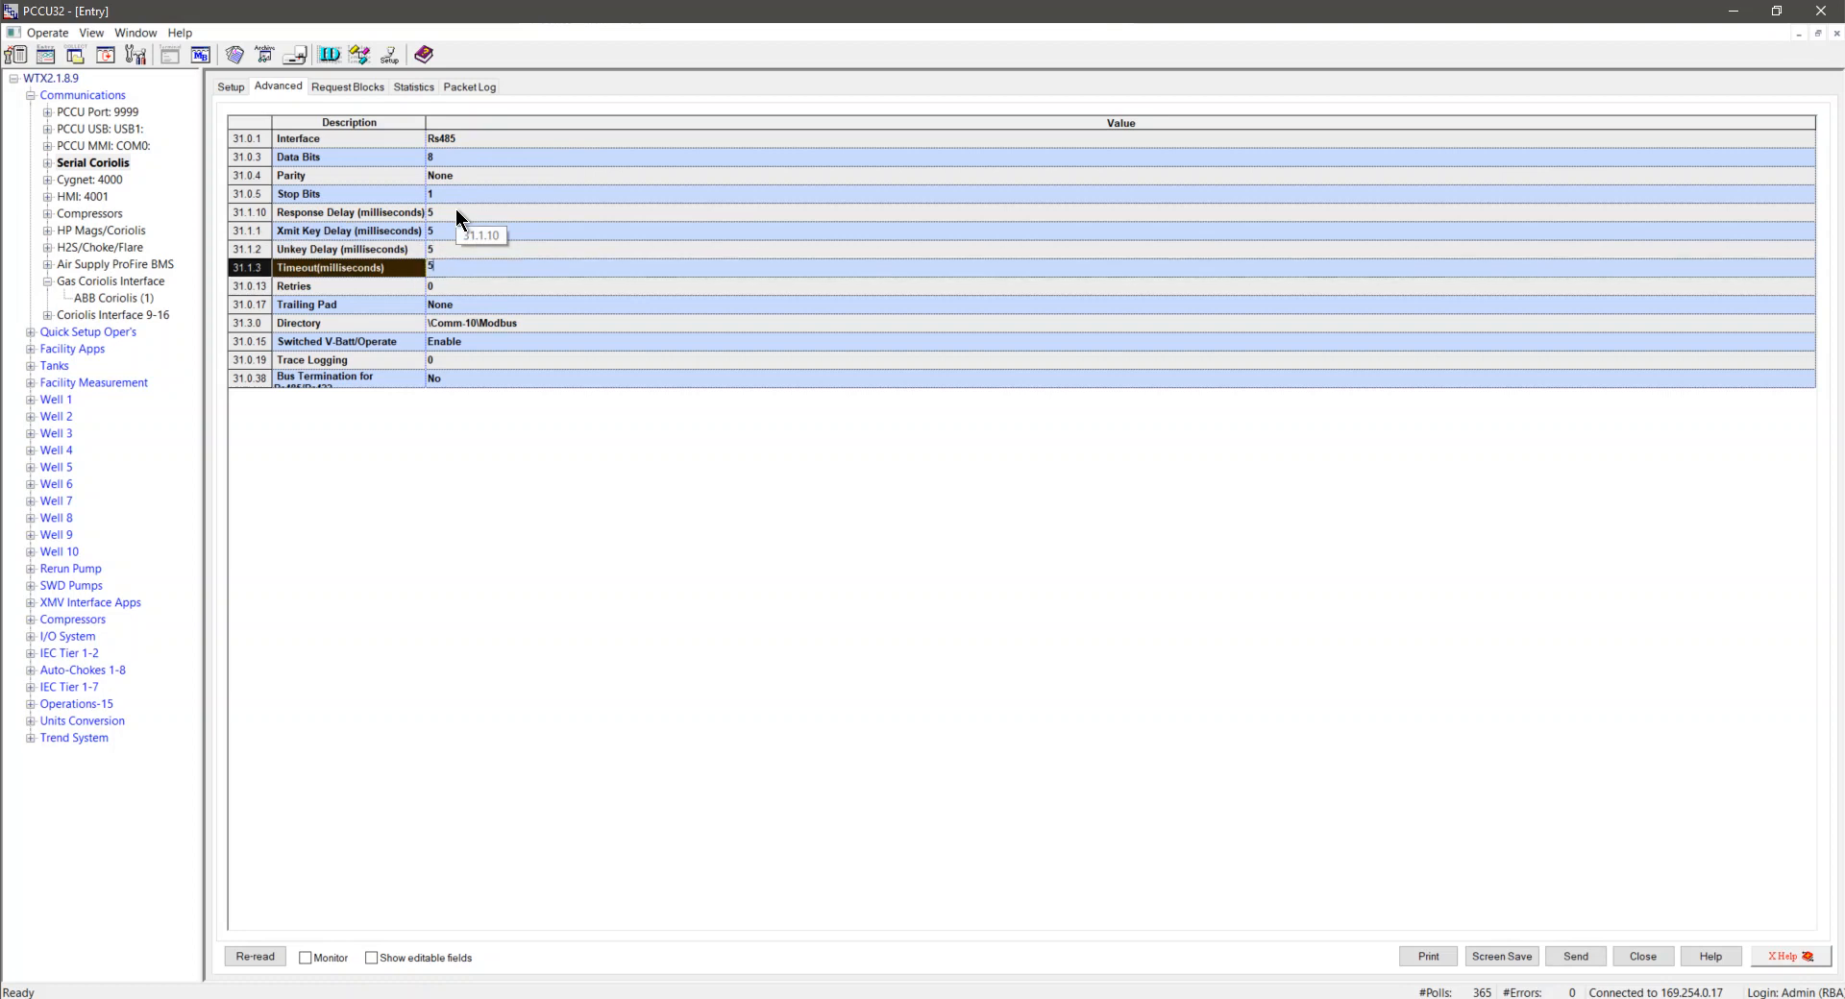
text(00)
key(Return)
Step: Set the trailing pad to Three Bytes and send the advanced communication settings to the device
click(452, 305)
click(460, 308)
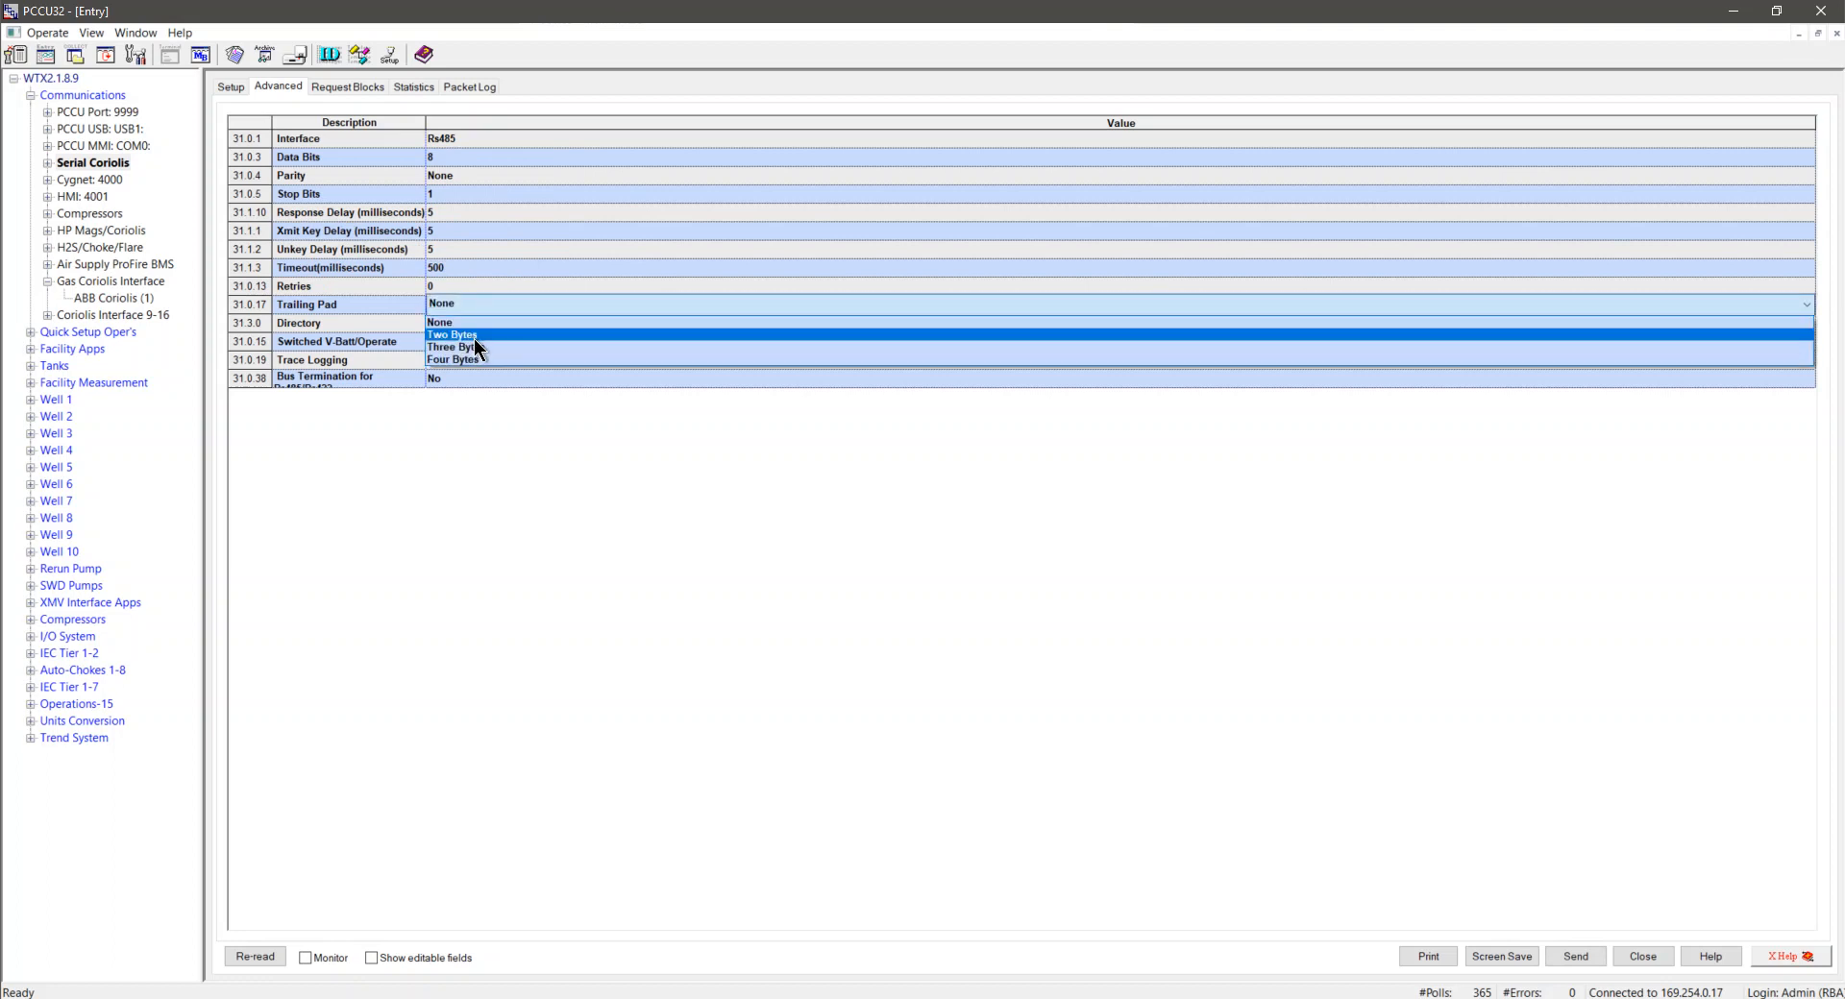
click(479, 348)
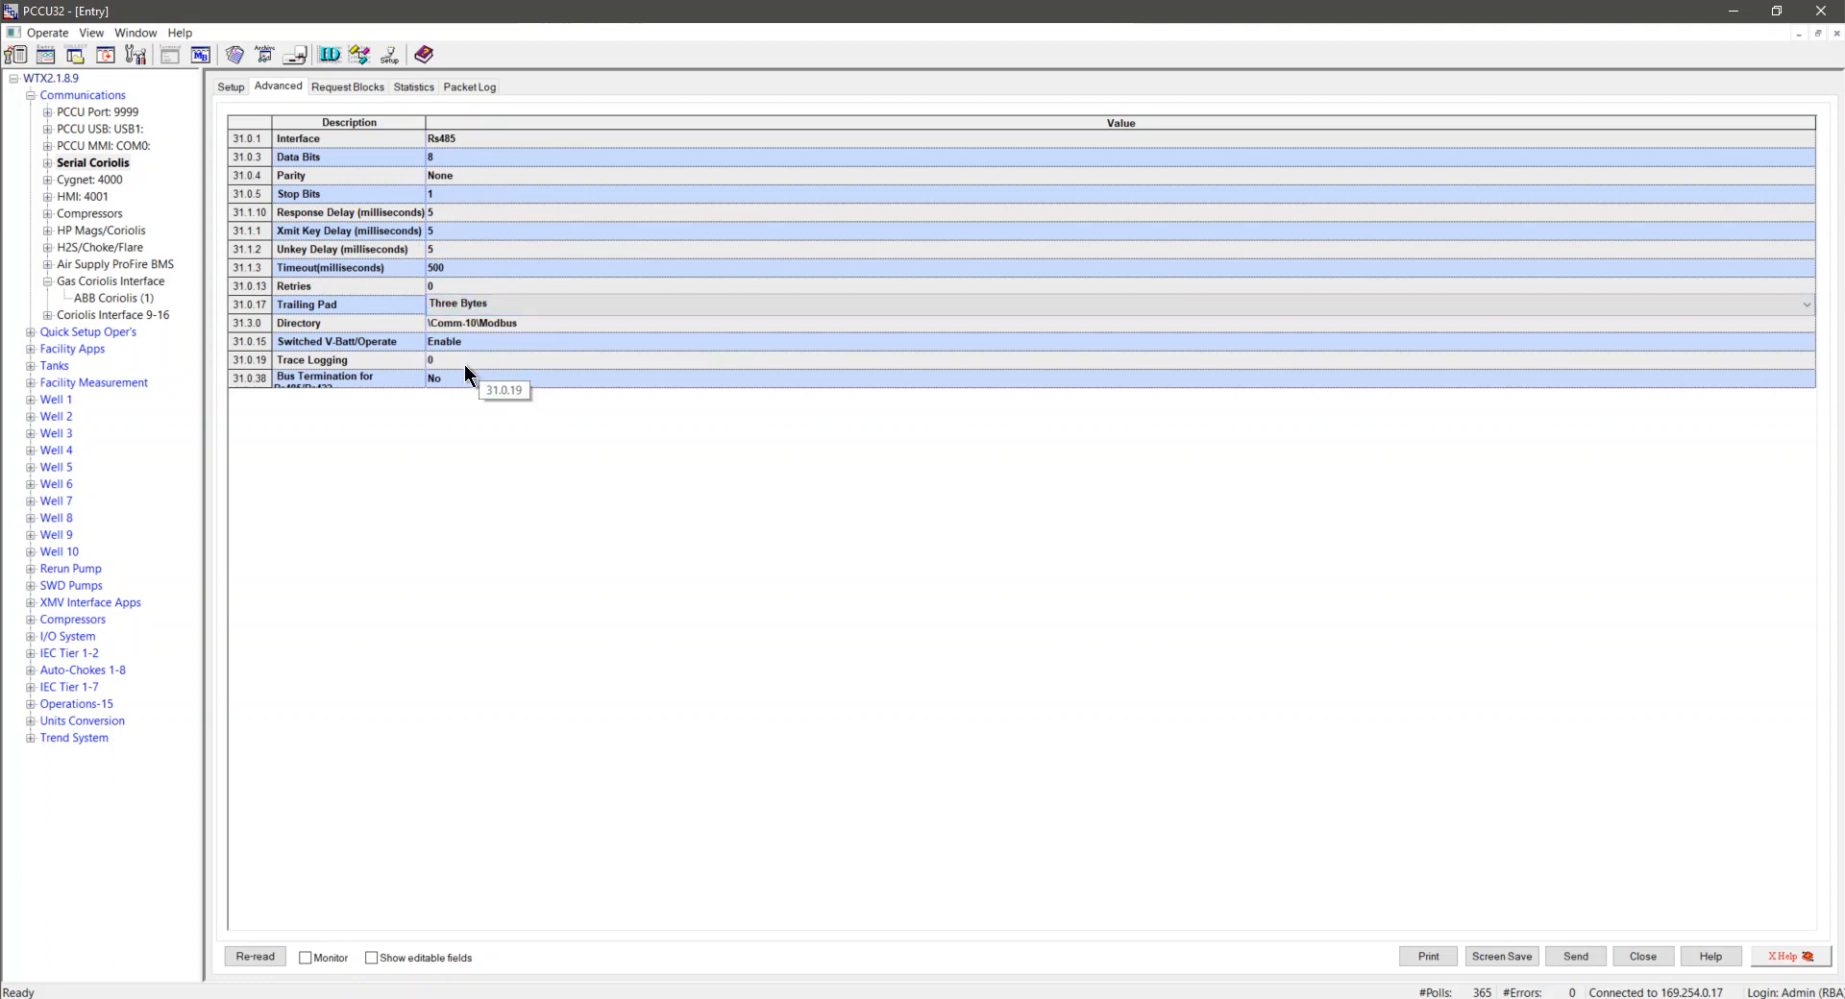
click(1580, 957)
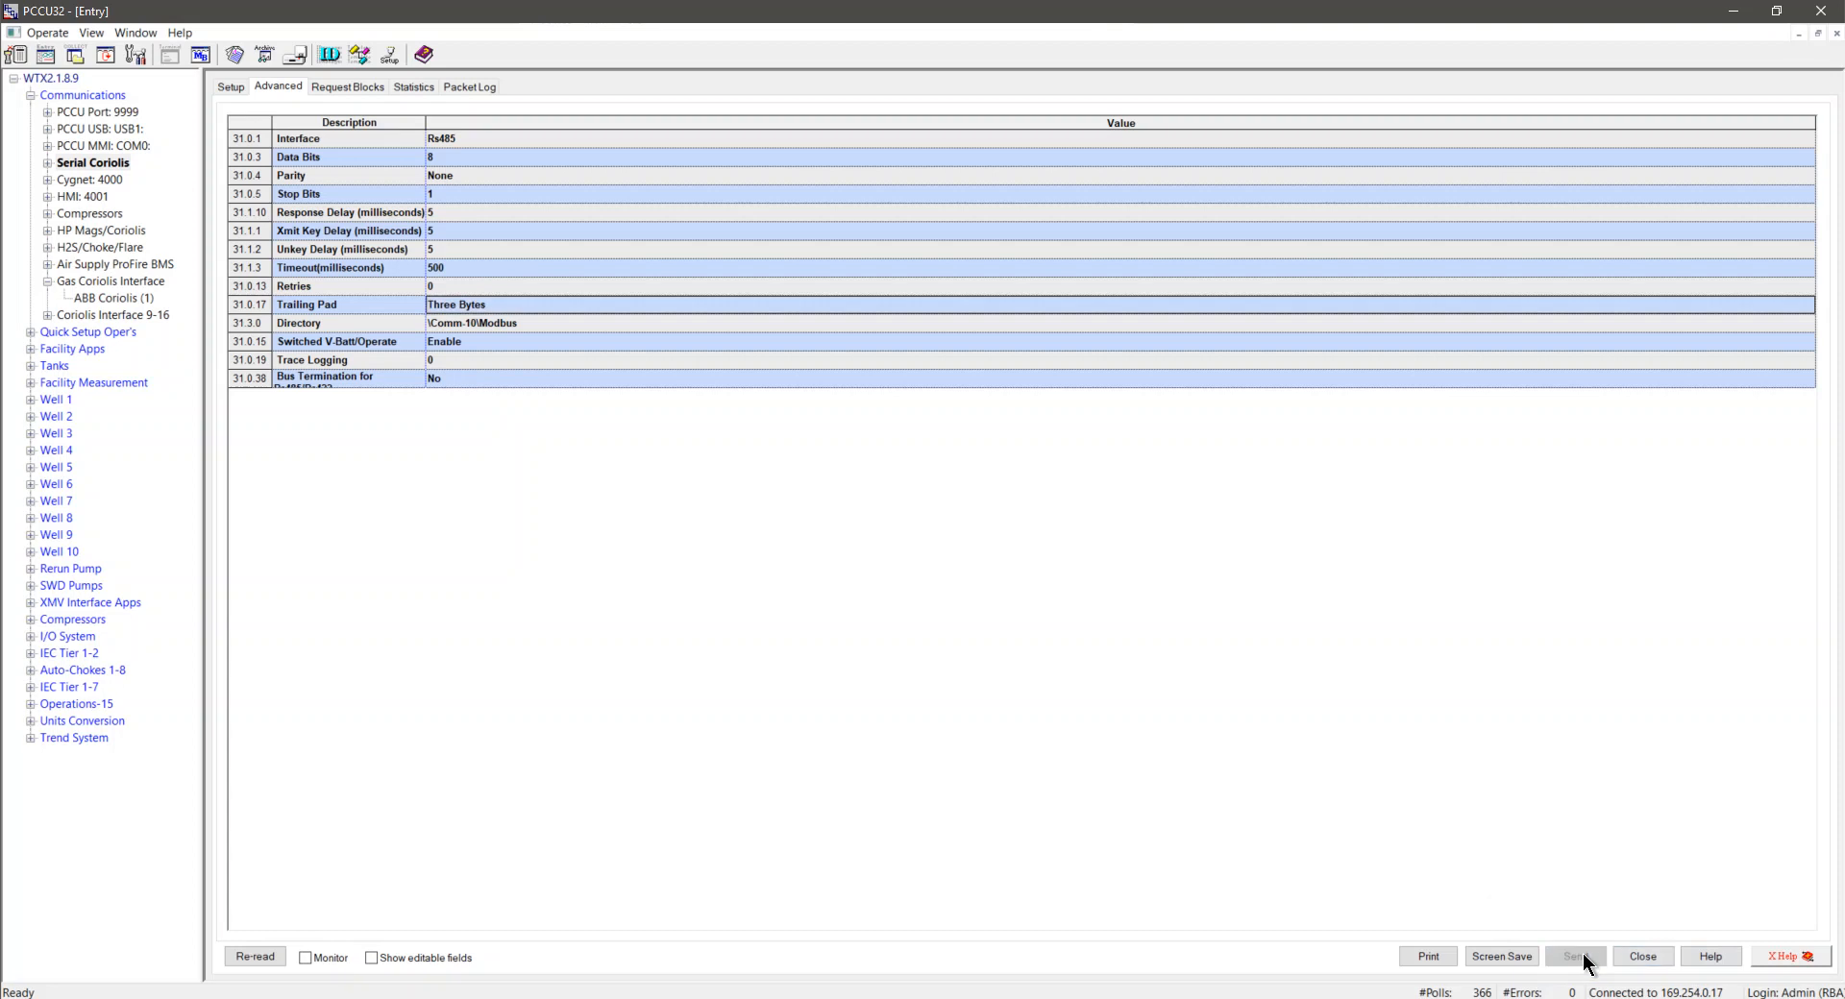
Step: Add a request block named Mass FR to the Serial Coriolis port
click(350, 88)
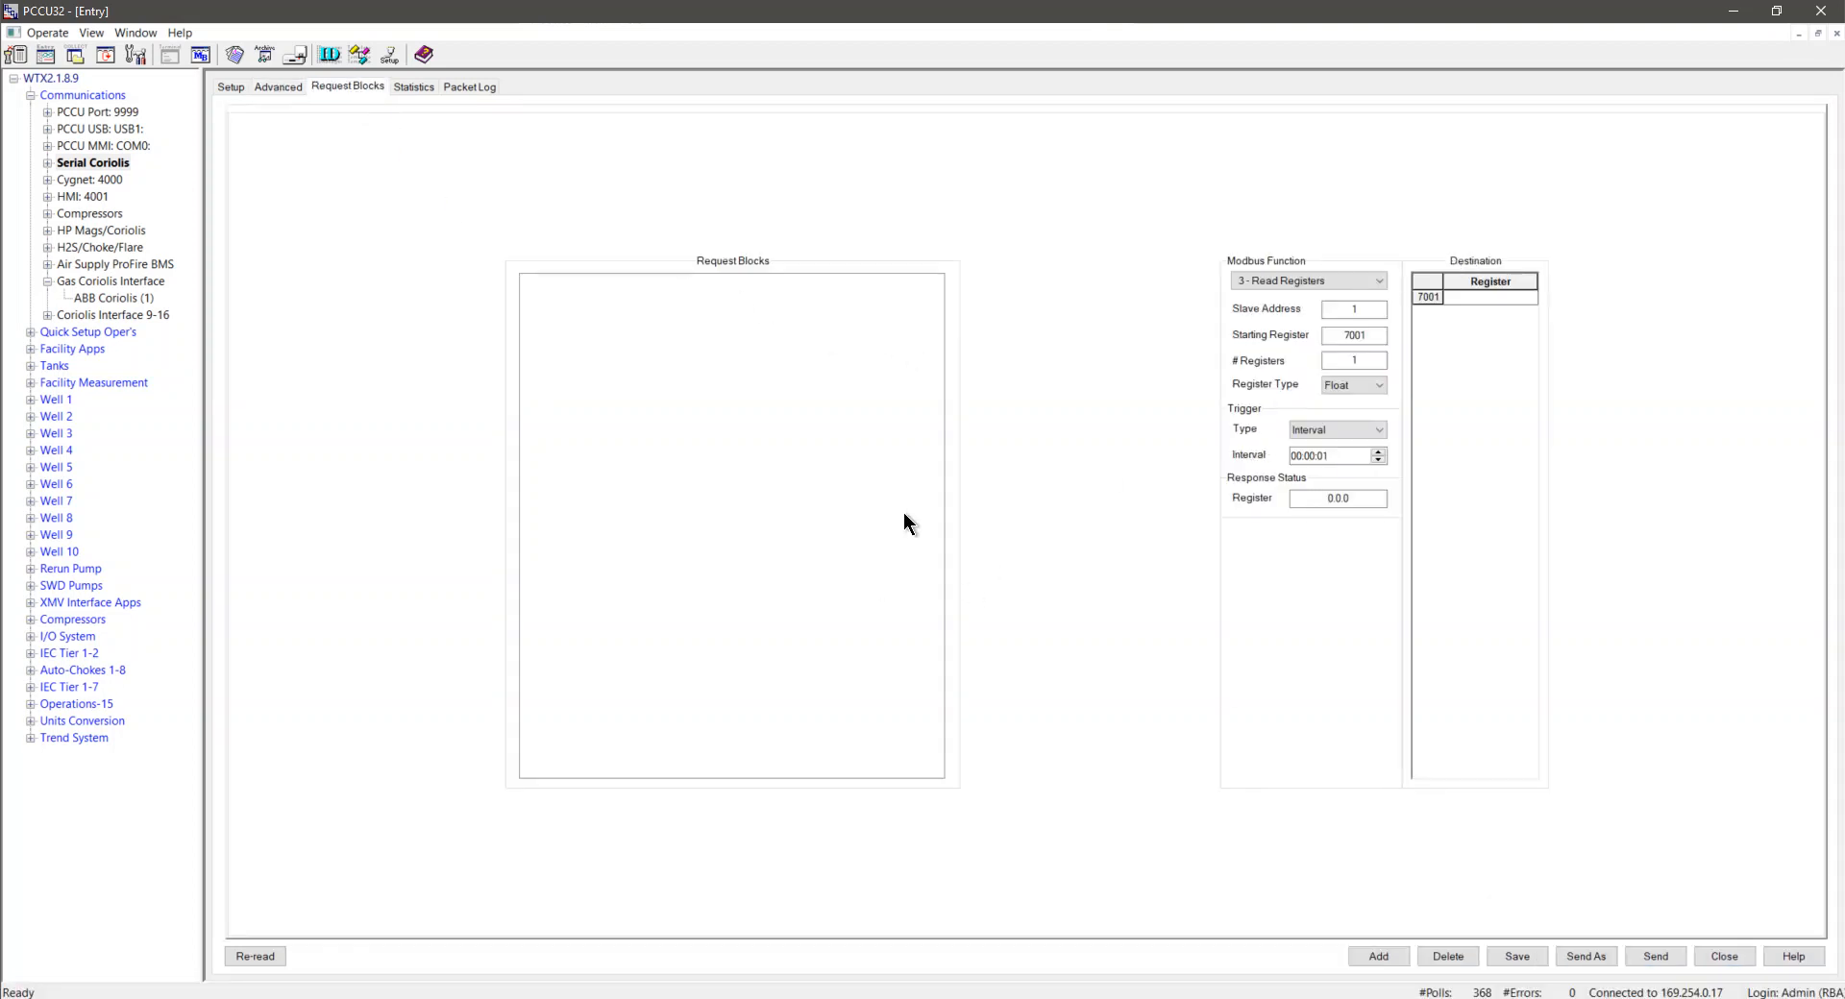
click(1381, 960)
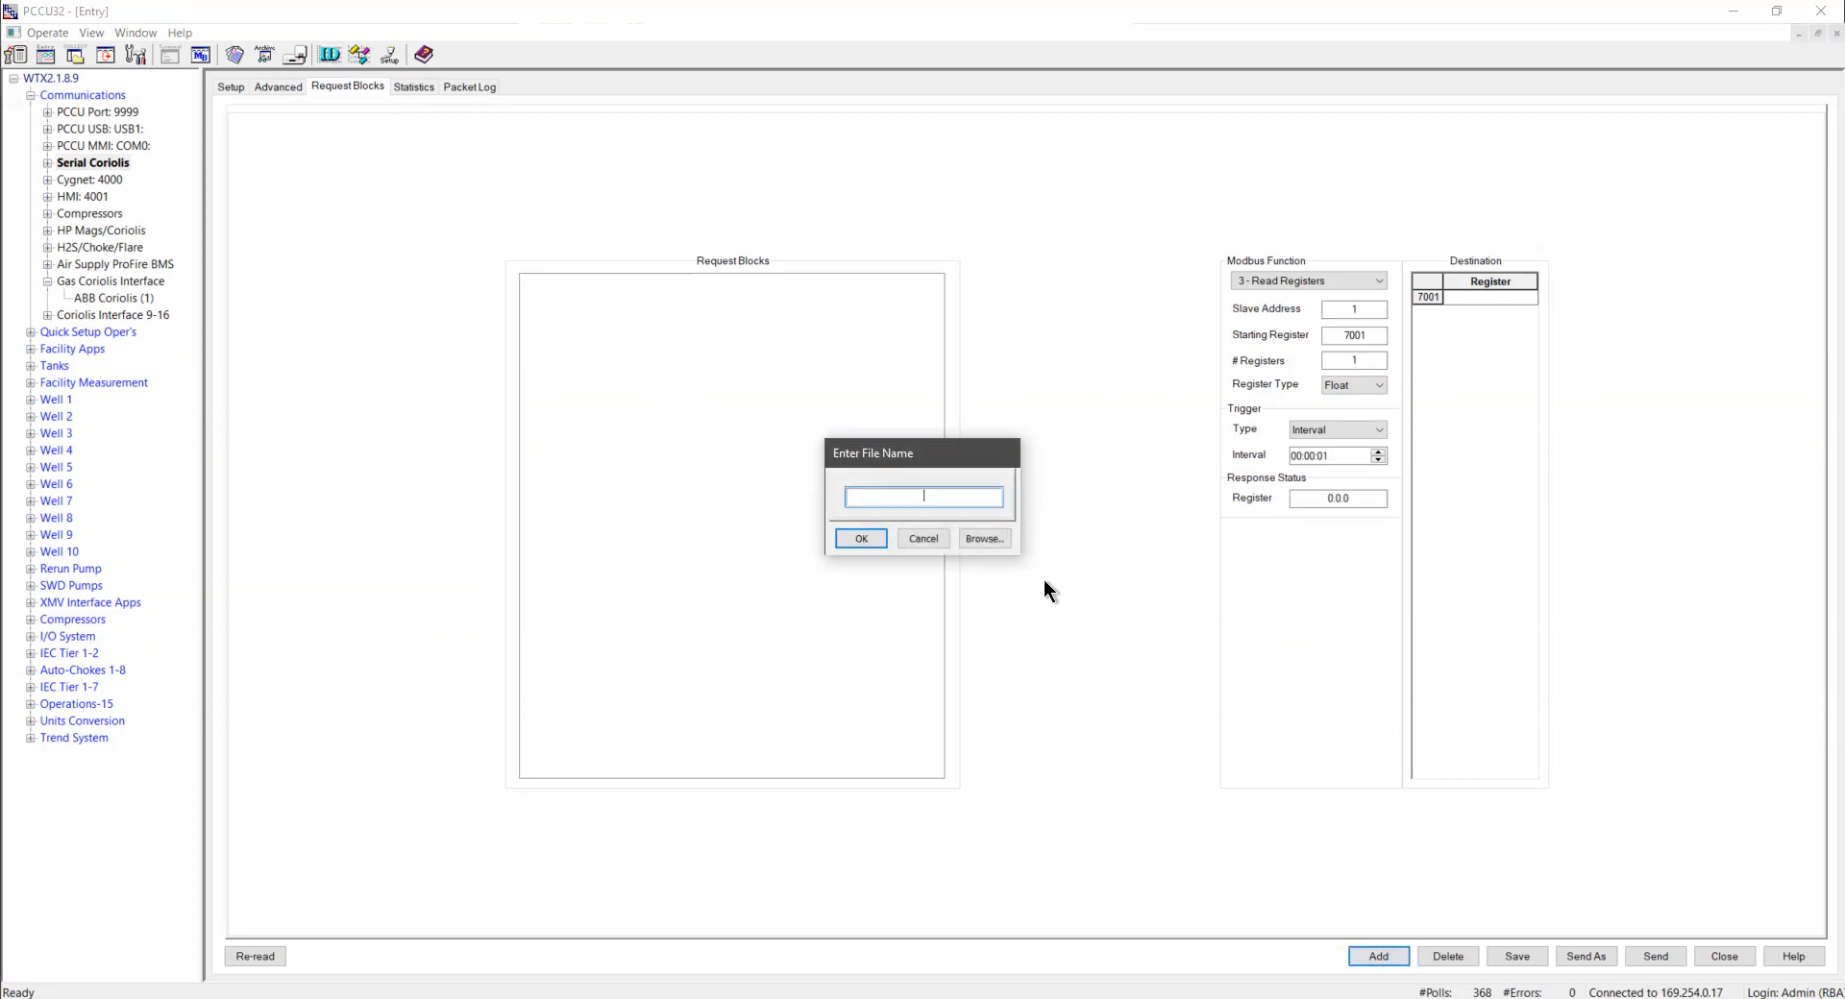
text(Massfl)
key(BackSpace)
key(BackSpace)
text(Flo)
key(BackSpace)
key(BackSpace)
text(R)
click(849, 536)
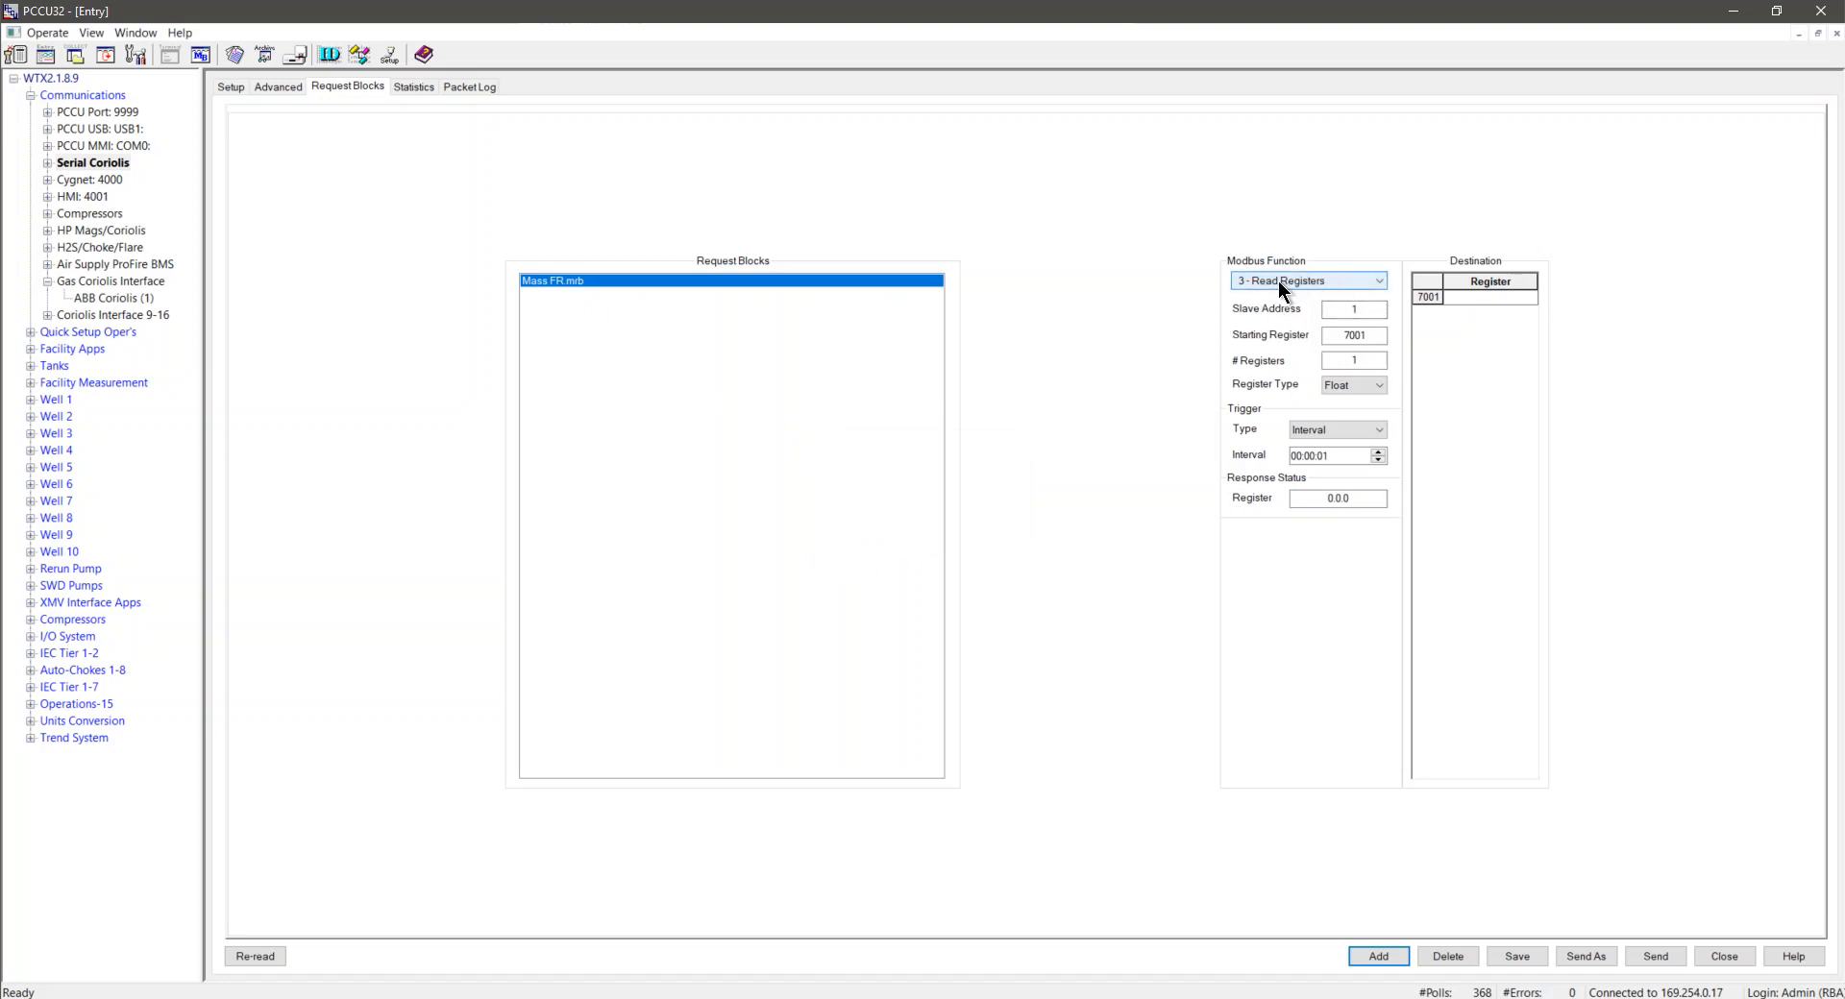
Step: Set the Mass FR block's slave address to 1 and its starting register to 249
double_click(1355, 309)
key(BackSpace)
drag(1369, 336, 1345, 335)
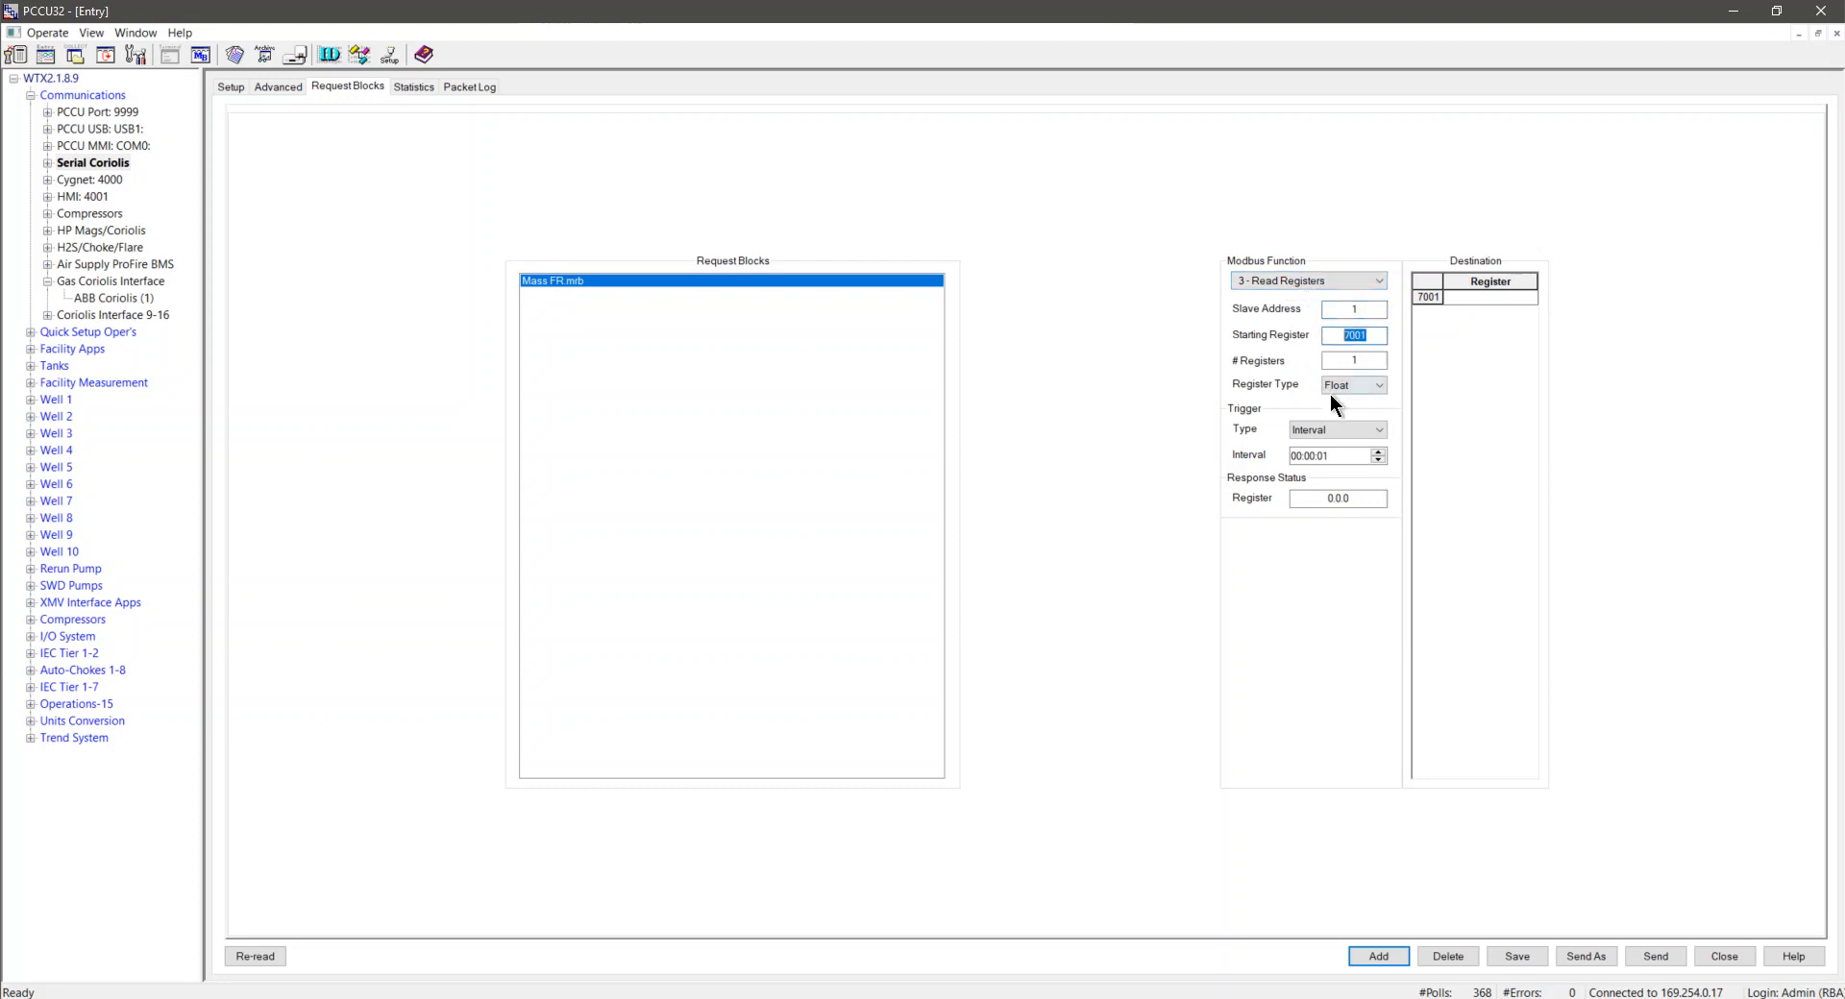
text(249)
Step: View the Coriolis Interface 9-16 overview and the ABB Coriolis (1) measurements, and return to the Serial Coriolis request blocks
click(111, 316)
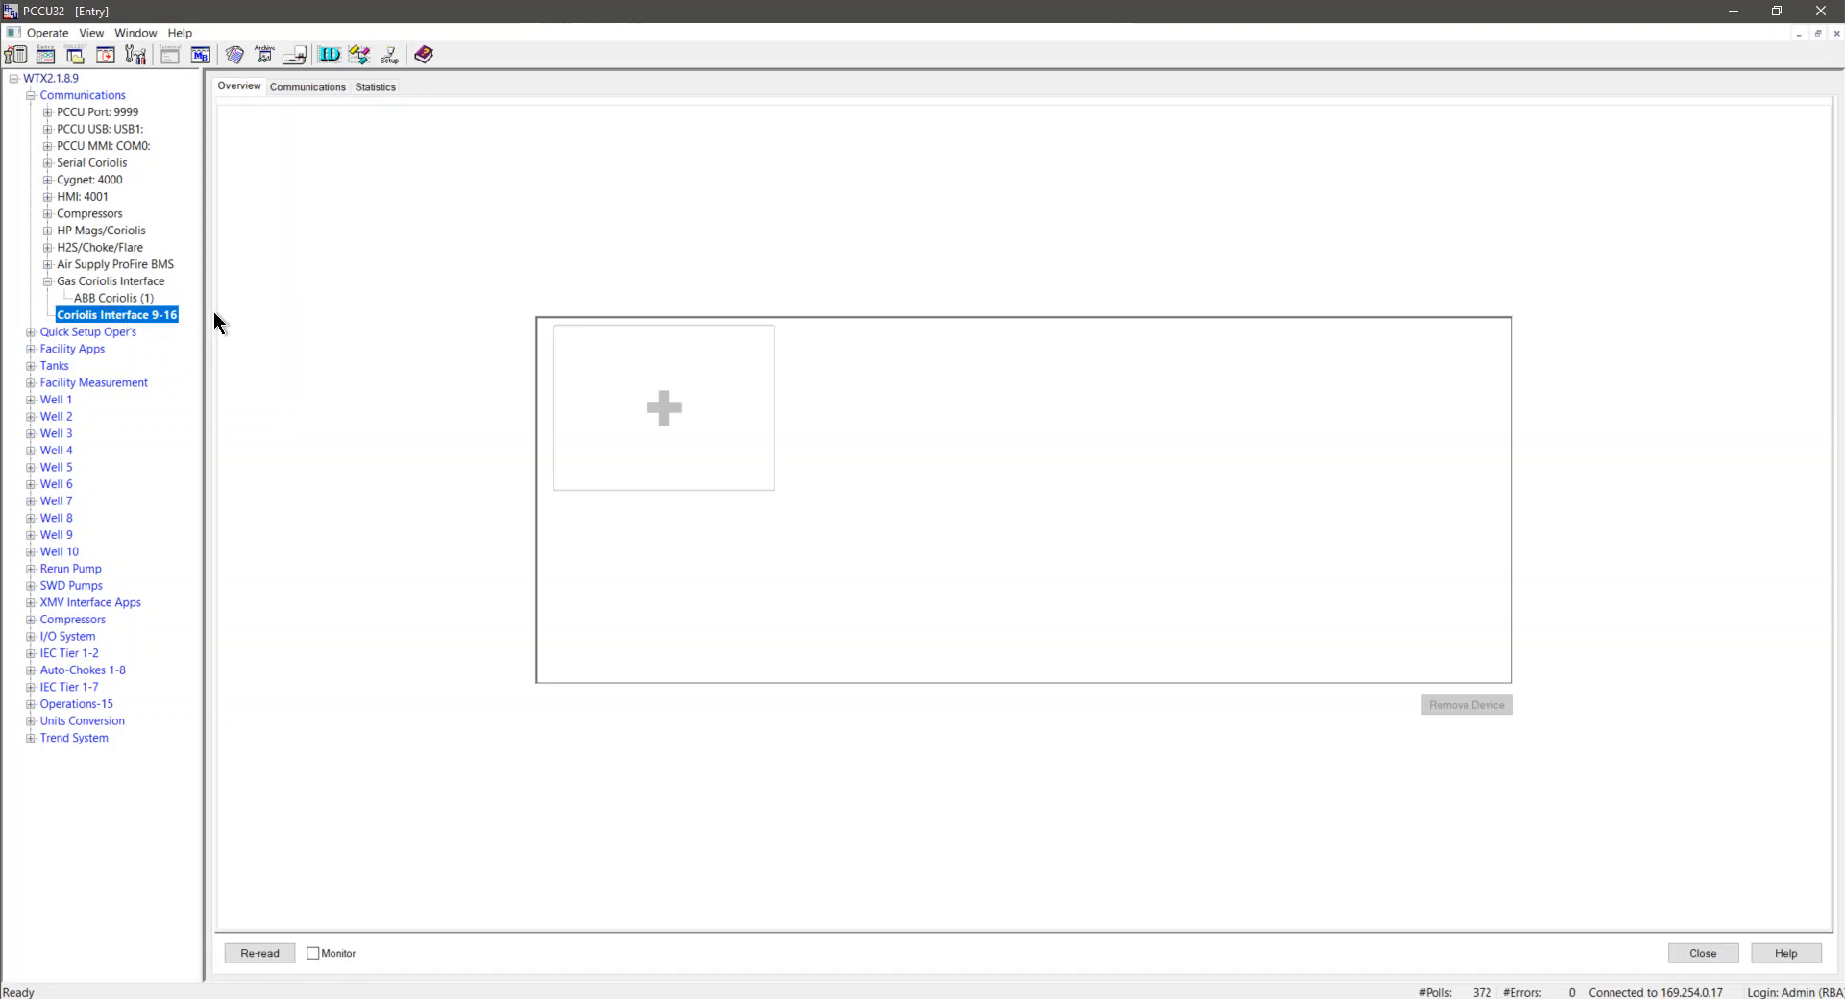
click(113, 298)
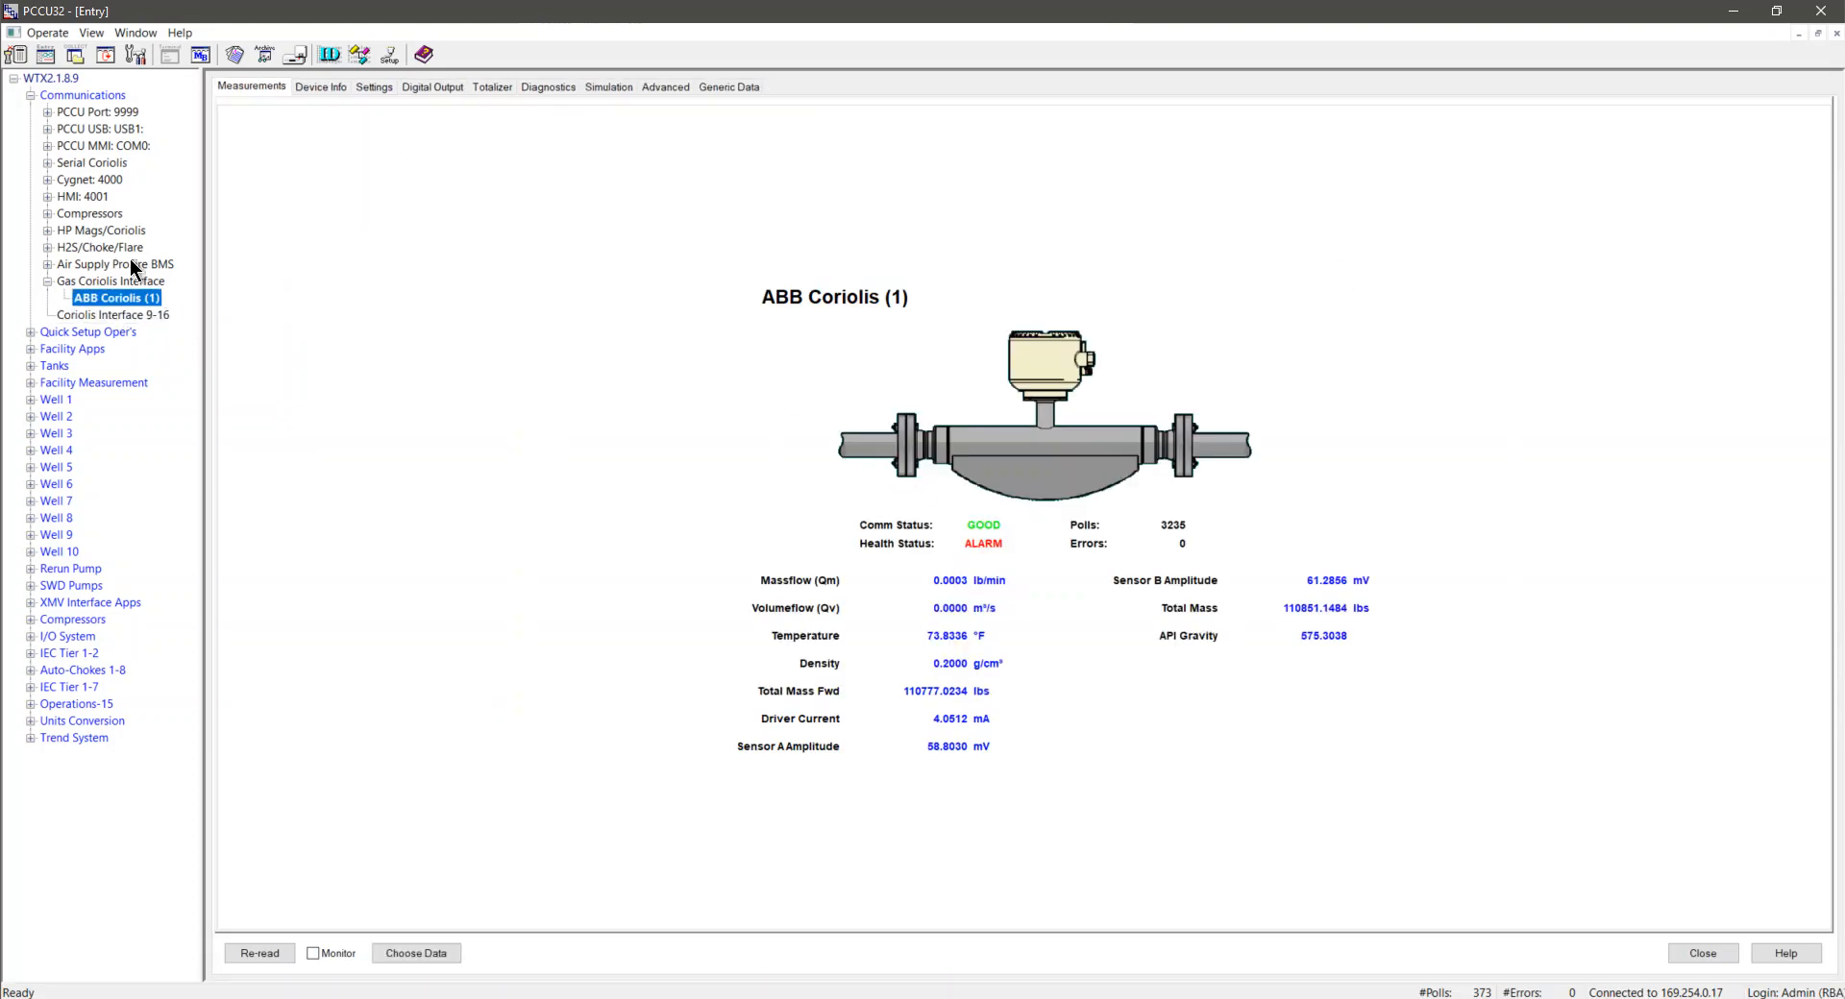
click(89, 160)
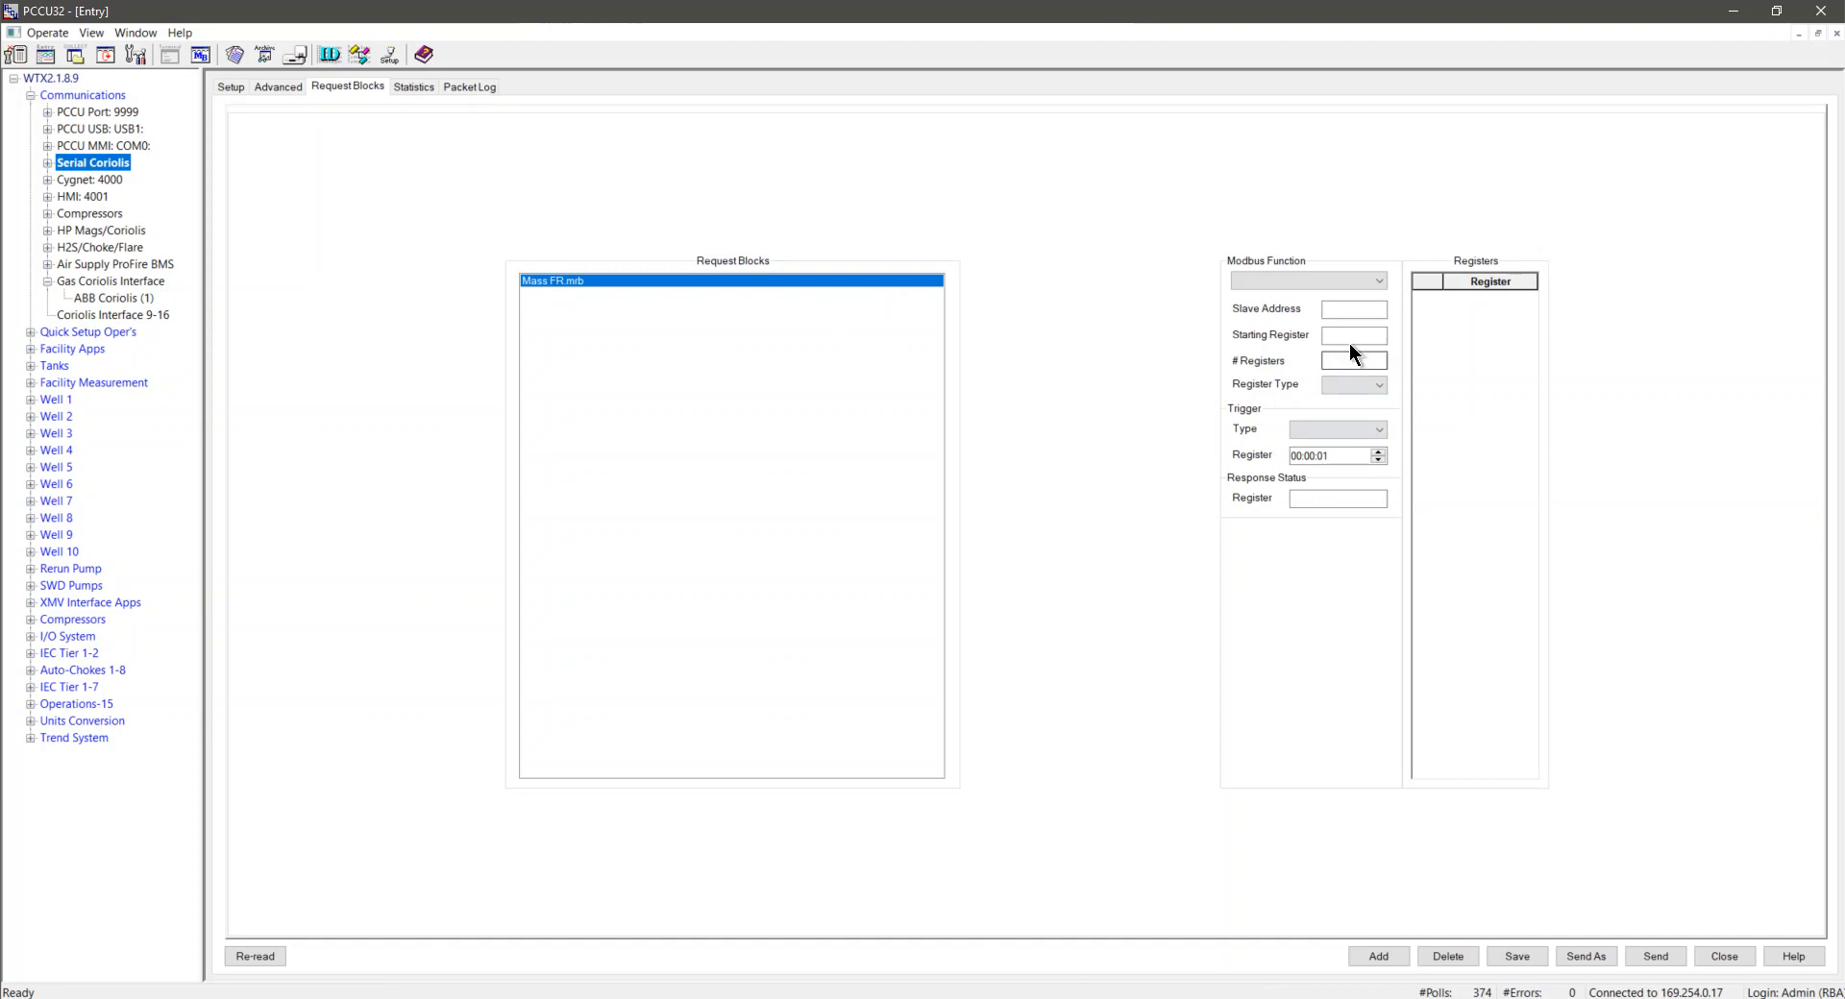
Step: Reload the Serial Coriolis request blocks from the device and add a new block named Mass FR
click(1347, 304)
click(240, 956)
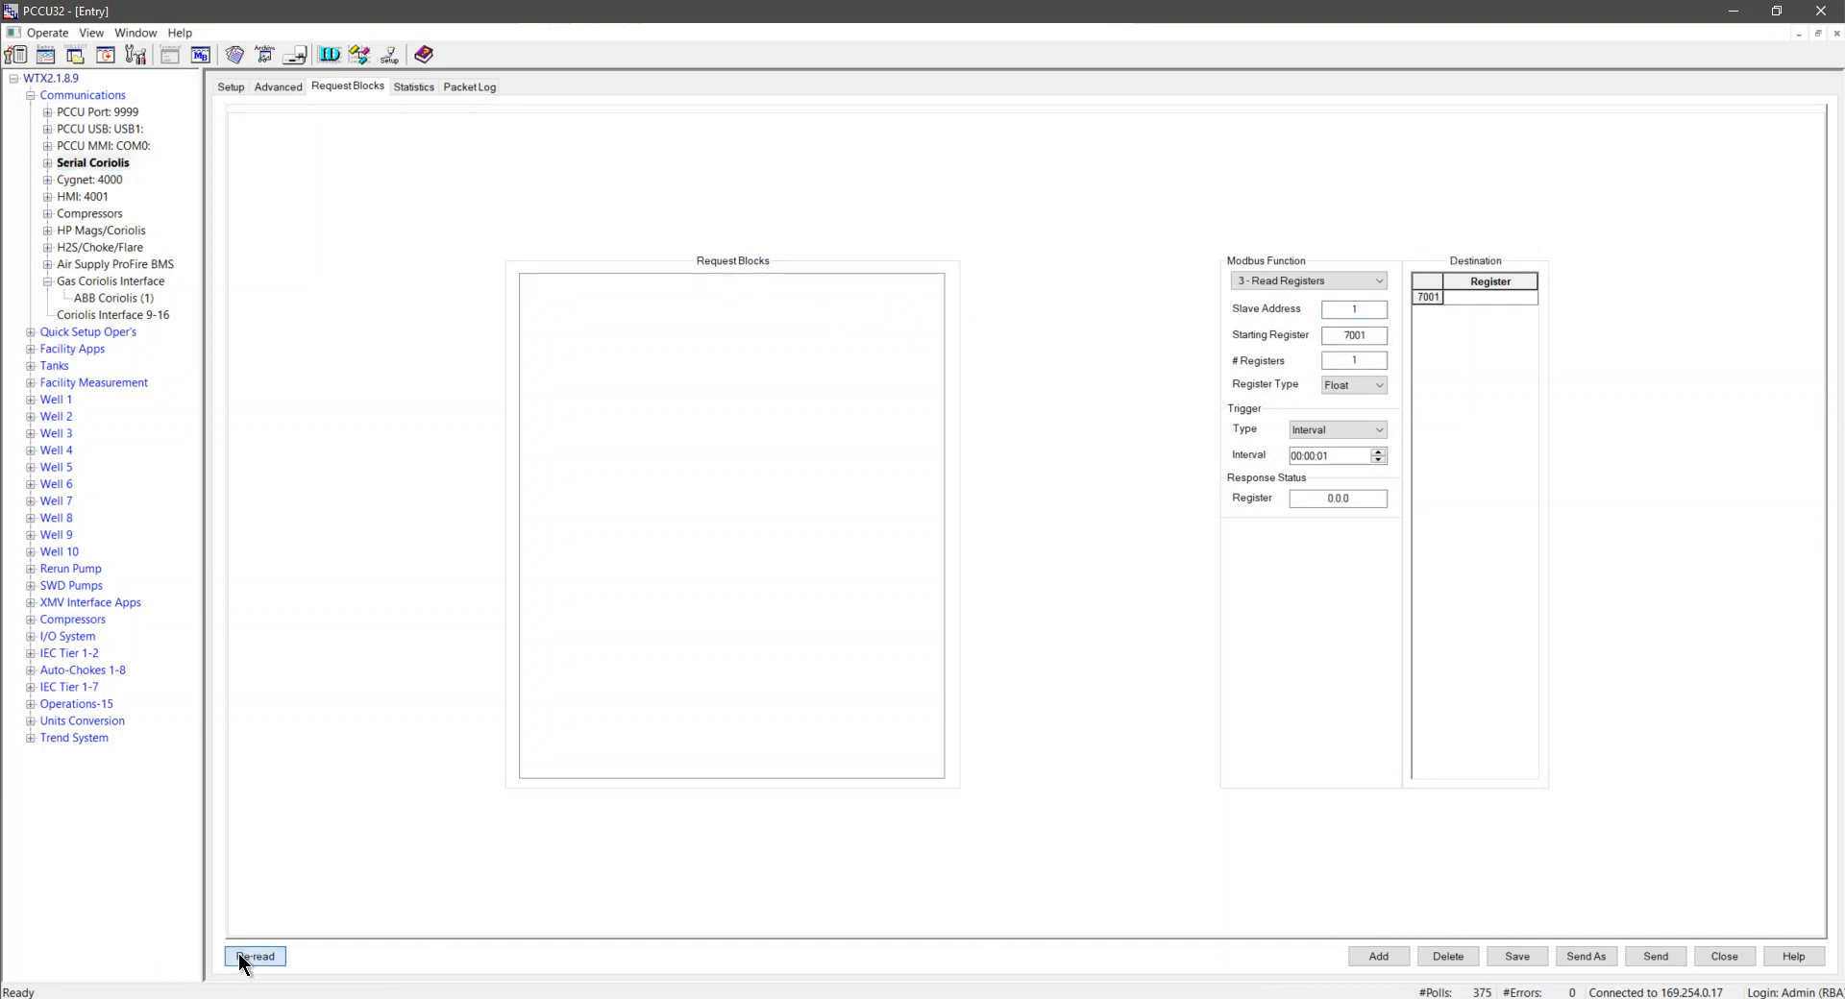
click(1395, 961)
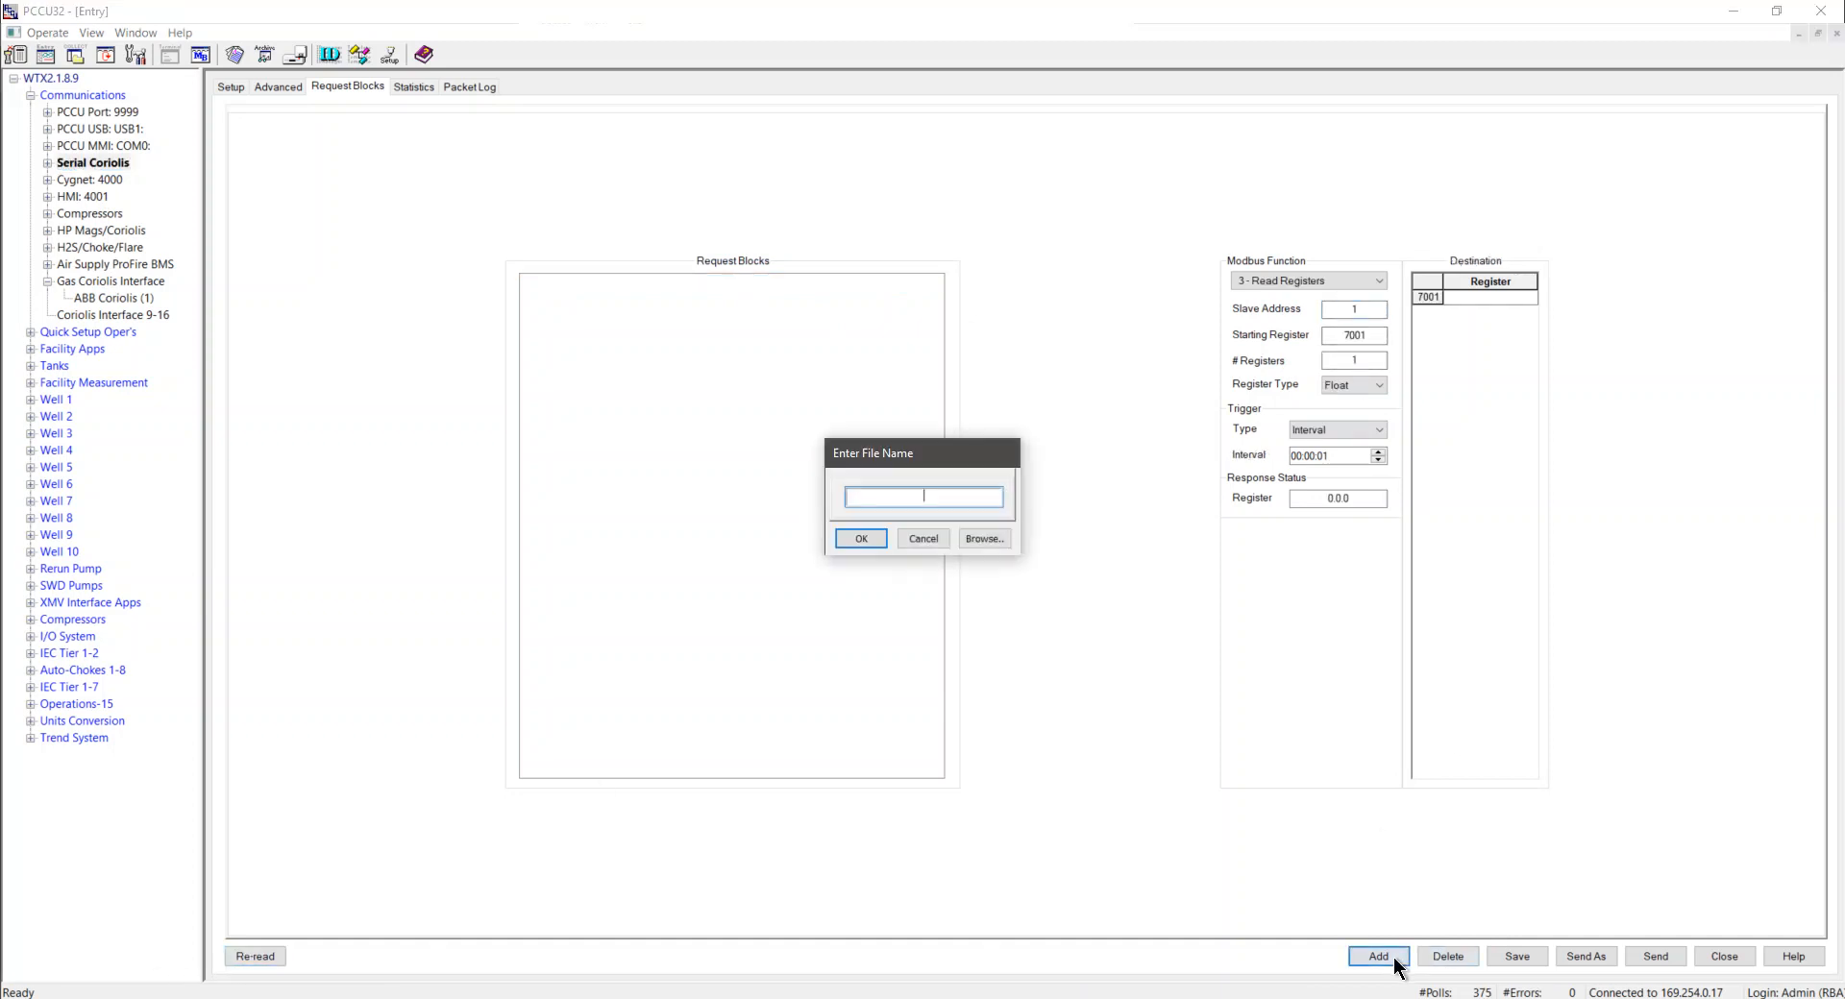
text(Mass FR)
key(Return)
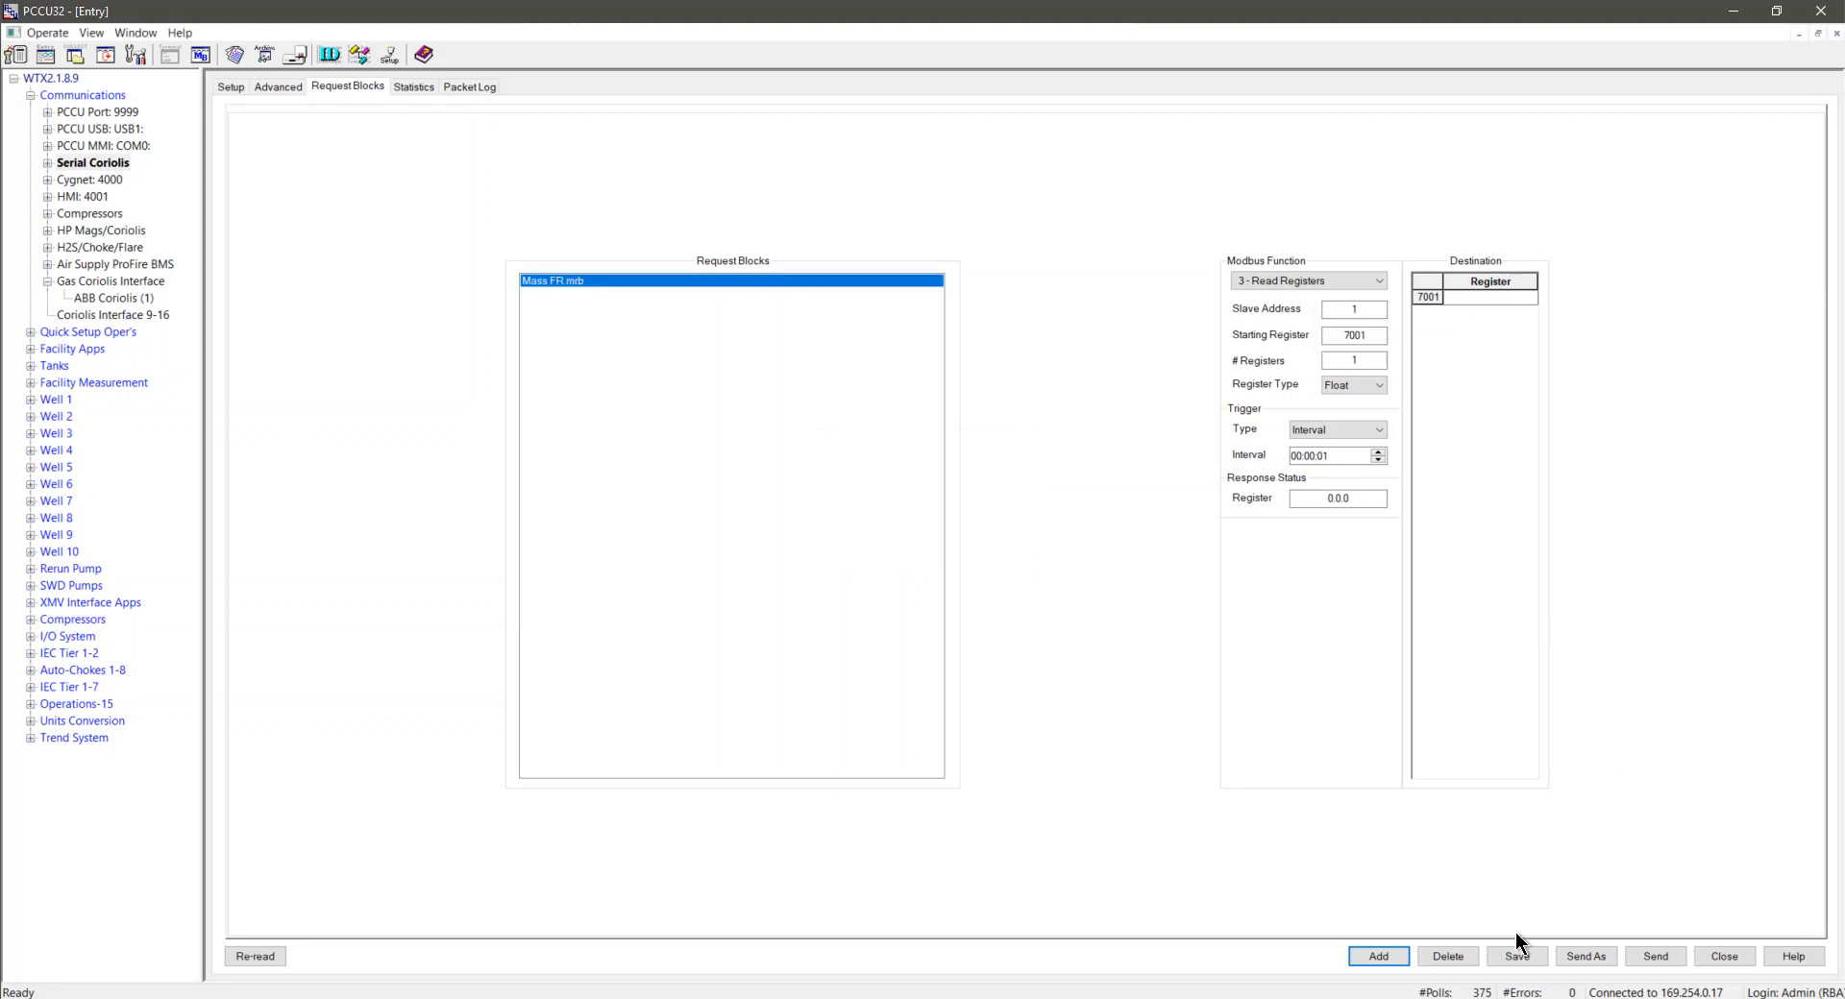
Step: Set the Mass FR block's starting register to 247 and response status register to 31.100.0, and send it to the device
key(Tab)
text(247)
double_click(1359, 361)
click(1368, 499)
text(31.100.0)
click(1654, 957)
click(990, 568)
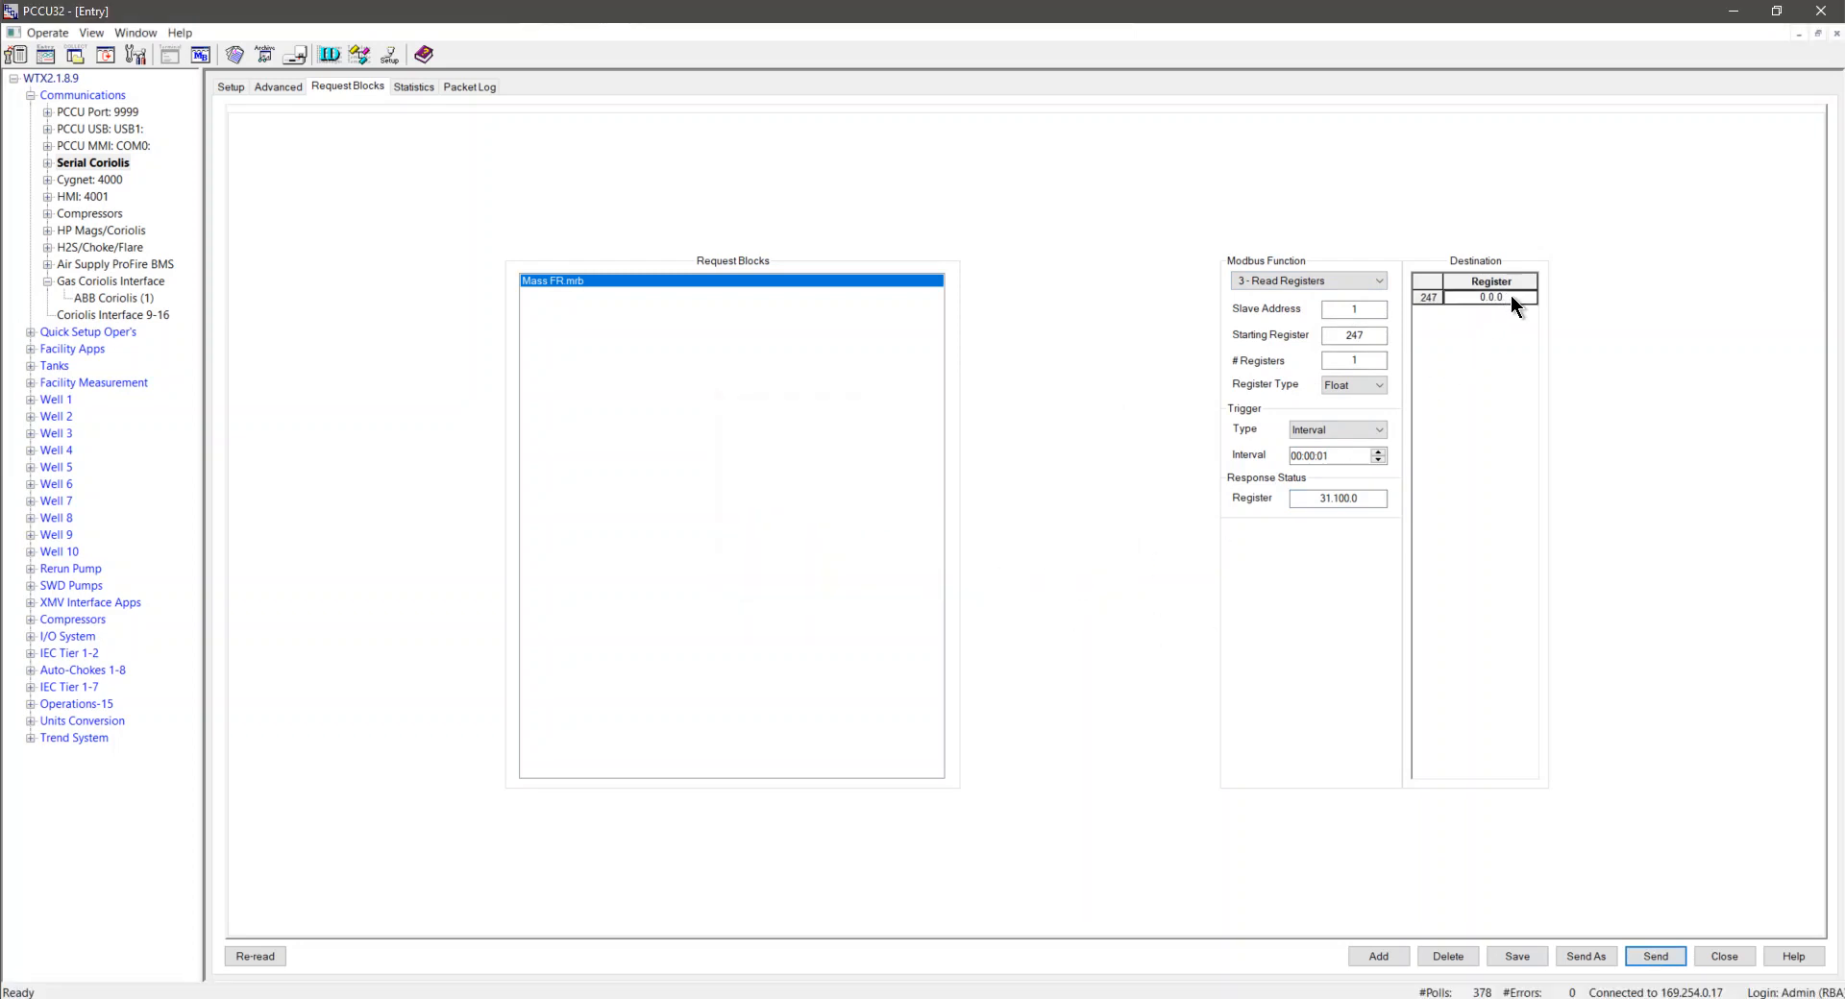
Step: Assign 31.100.1 as the destination for source register 247 and send the Mass FR block to the device
click(1433, 296)
text(31.0)
text(100.0)
key(BackSpace)
key(BackSpace)
key(BackSpace)
key(BackSpace)
key(BackSpace)
key(BackSpace)
text(.1)
key(BackSpace)
text(100.1)
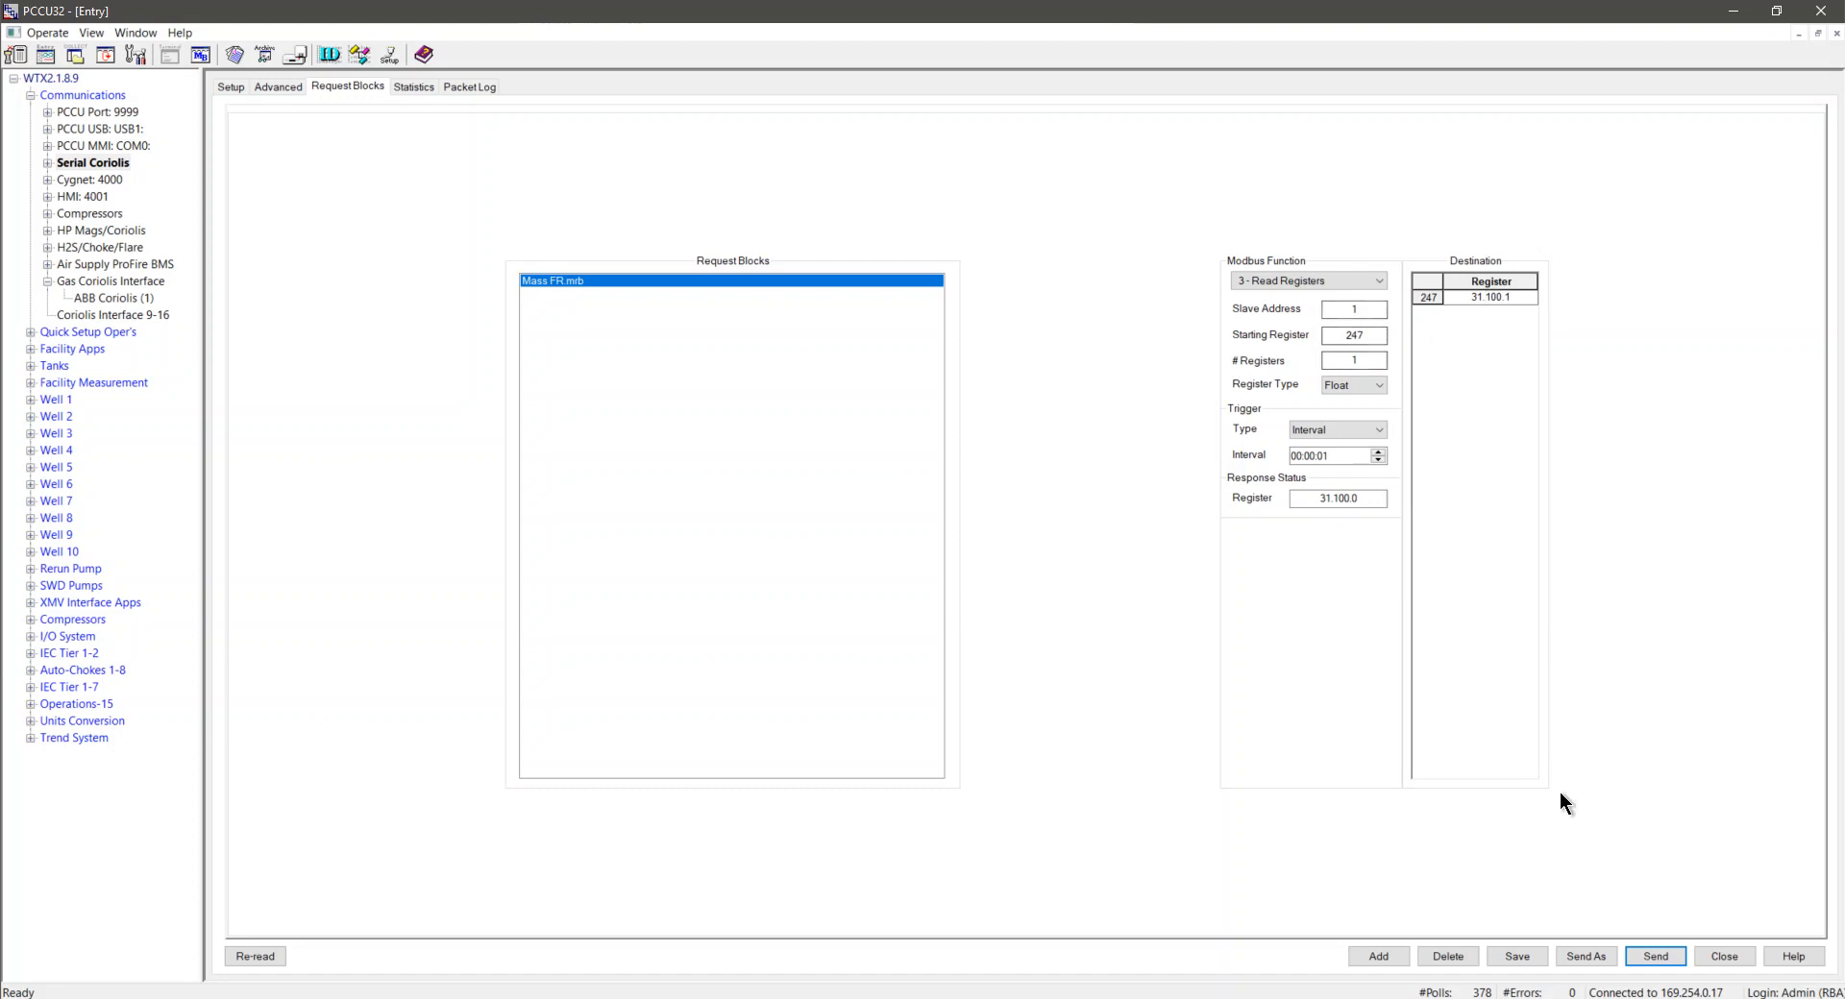
click(1655, 957)
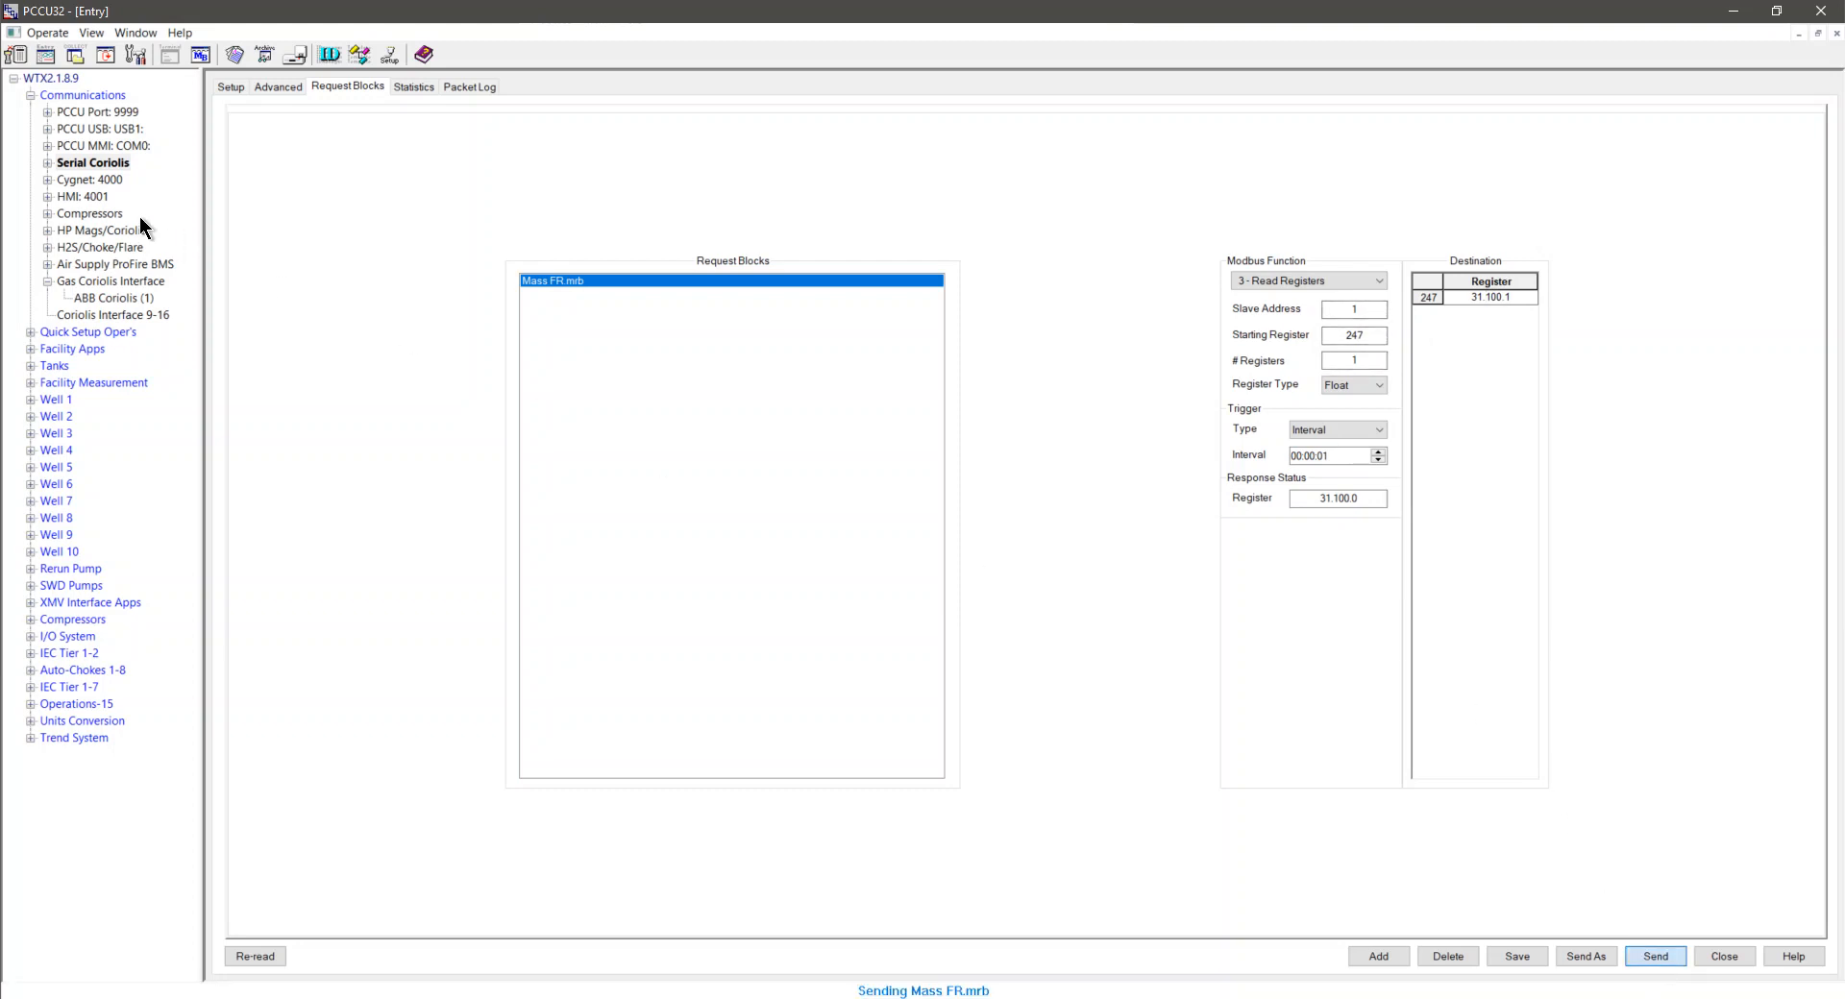
Step: Set the number of arrays in the Serial Coriolis holding registers to 20 and send it to the device
click(47, 163)
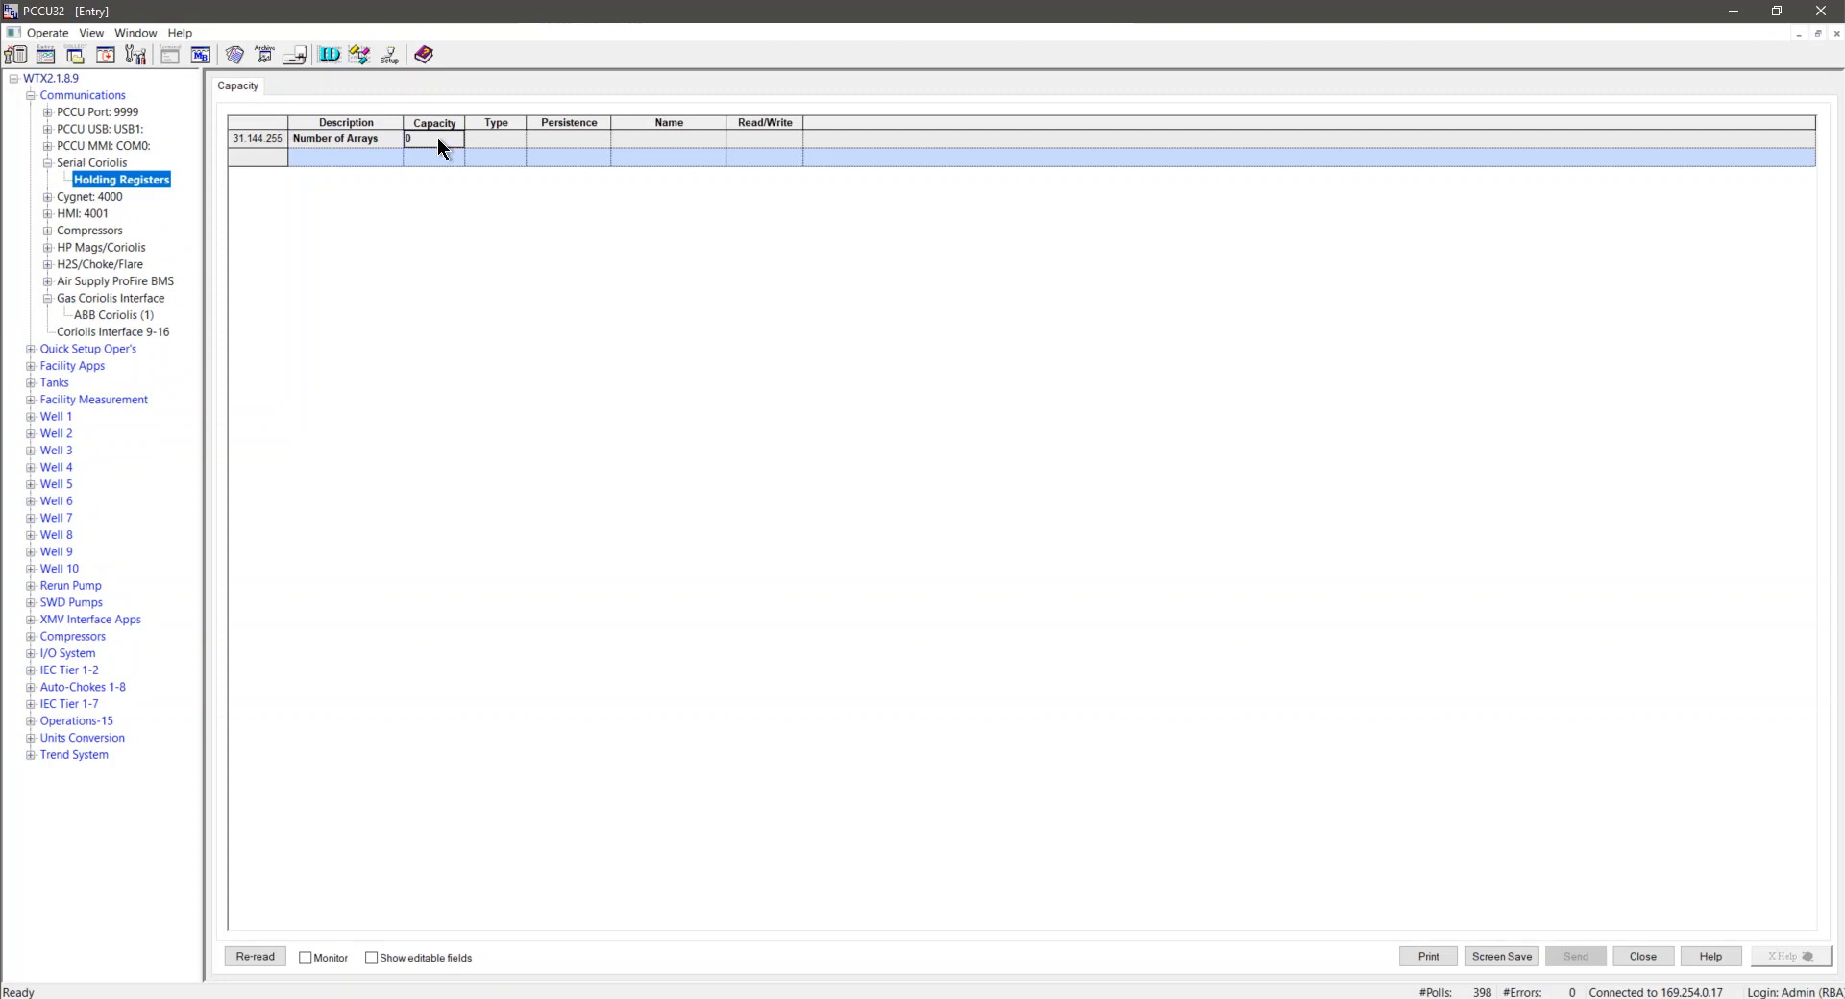
click(446, 137)
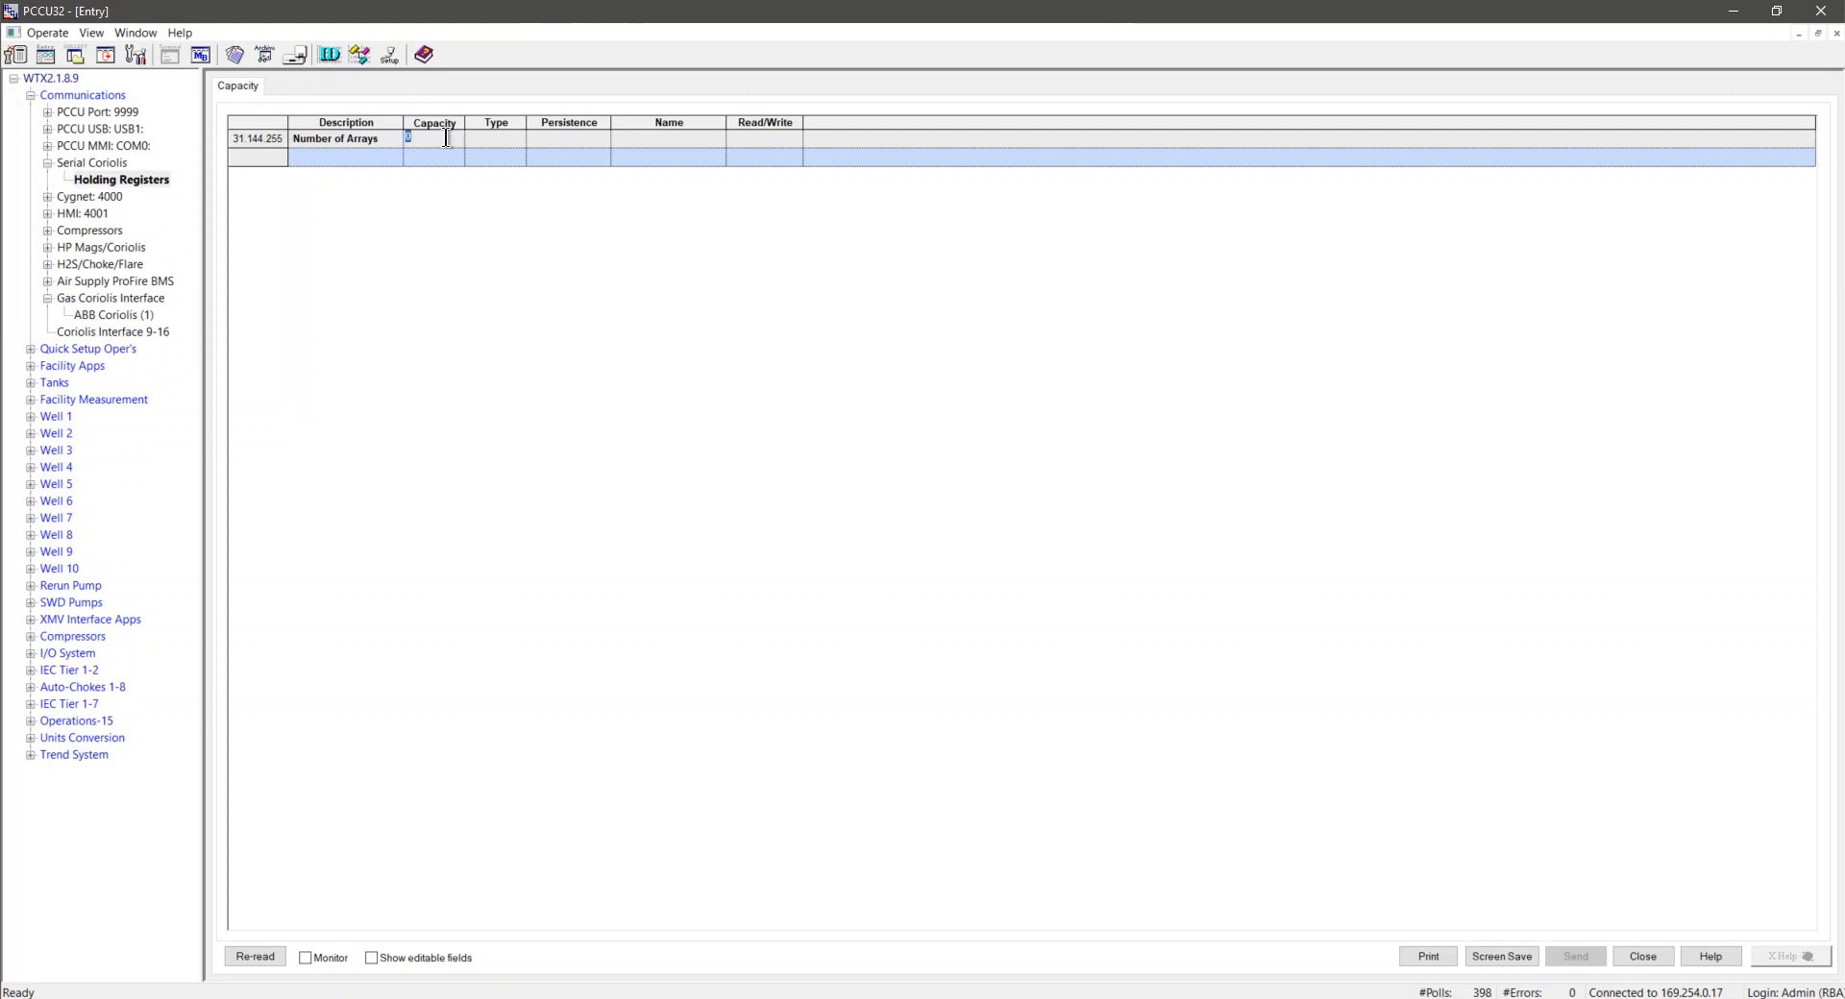
text(20)
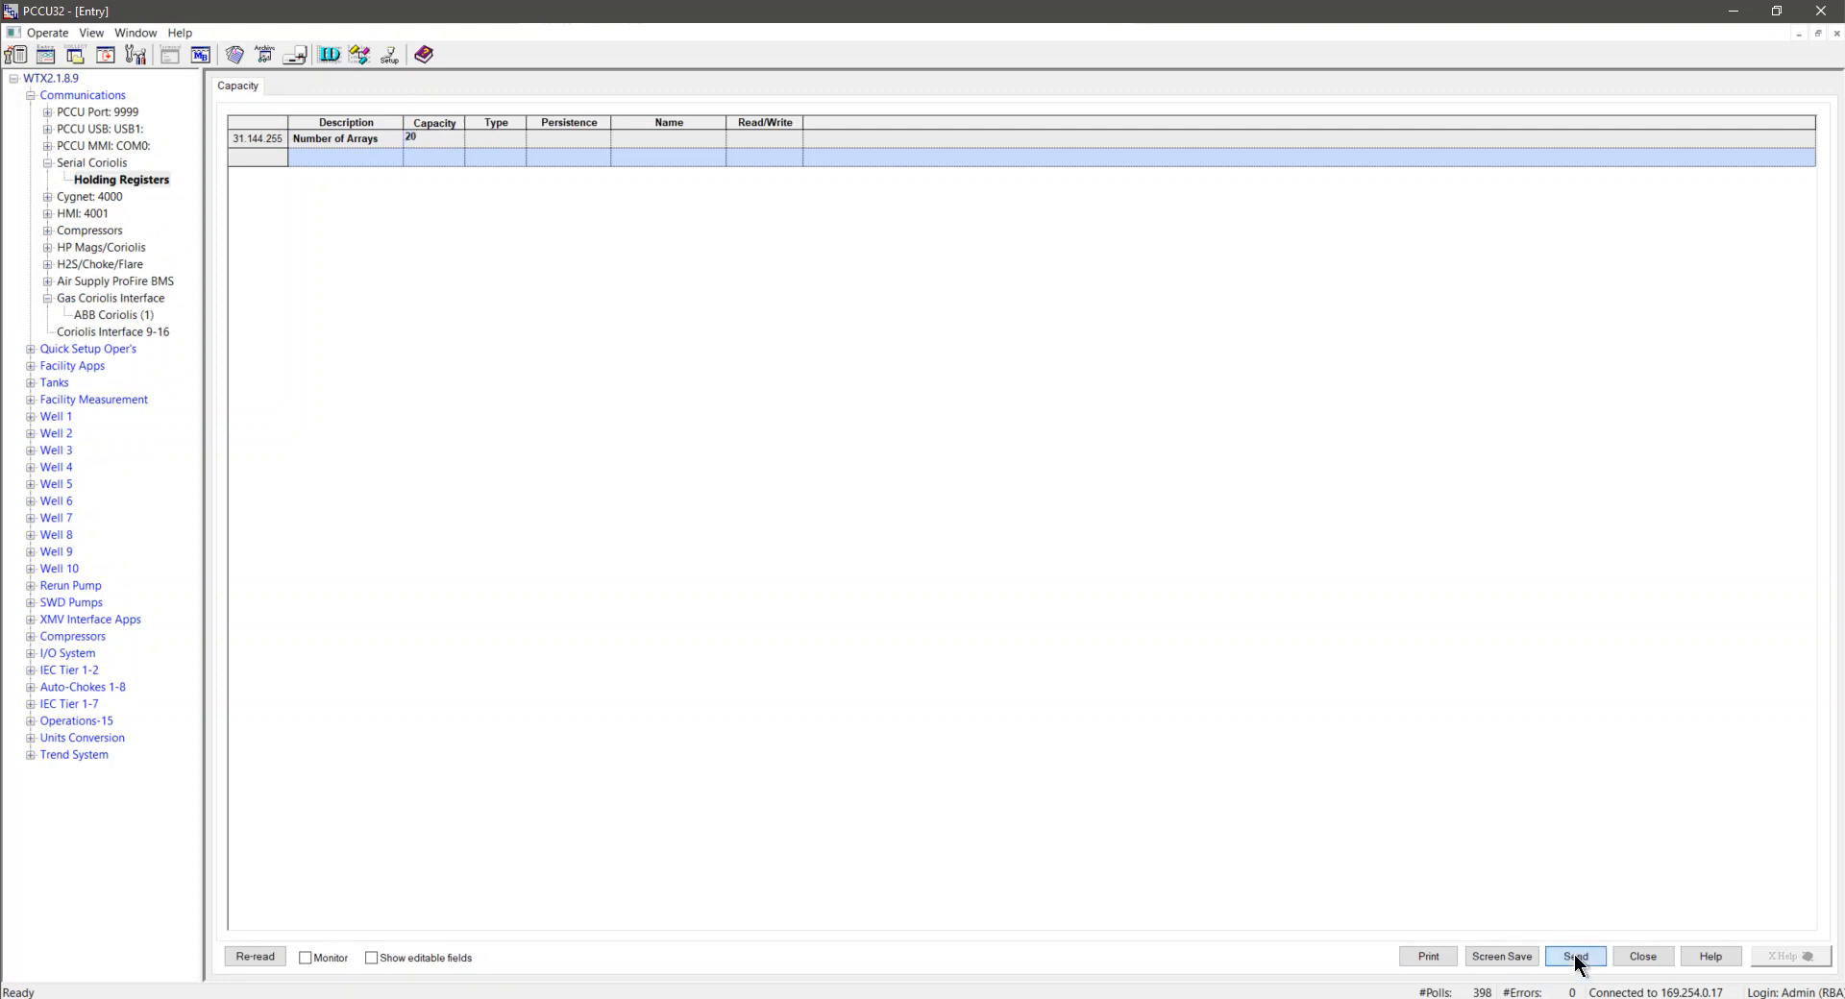
click(1576, 957)
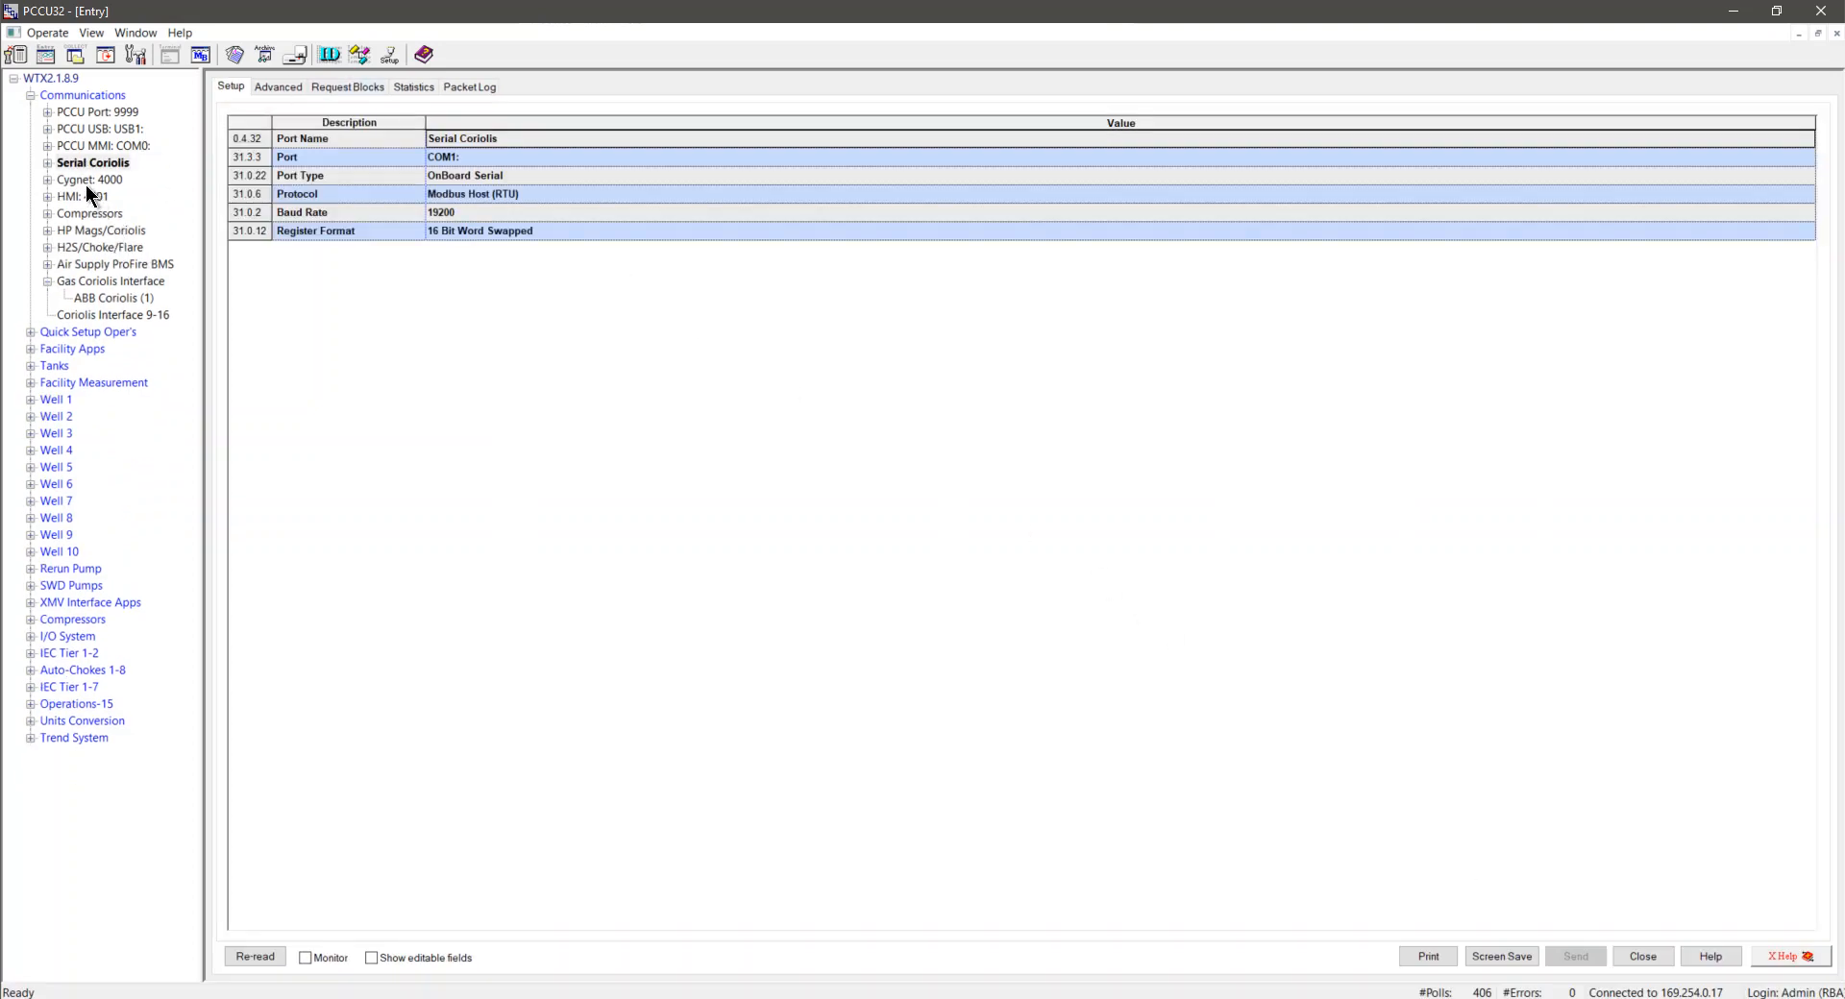
Step: Set the capacity of holding register Array 1 to 20 and its persistence to Indirect
click(47, 162)
click(111, 179)
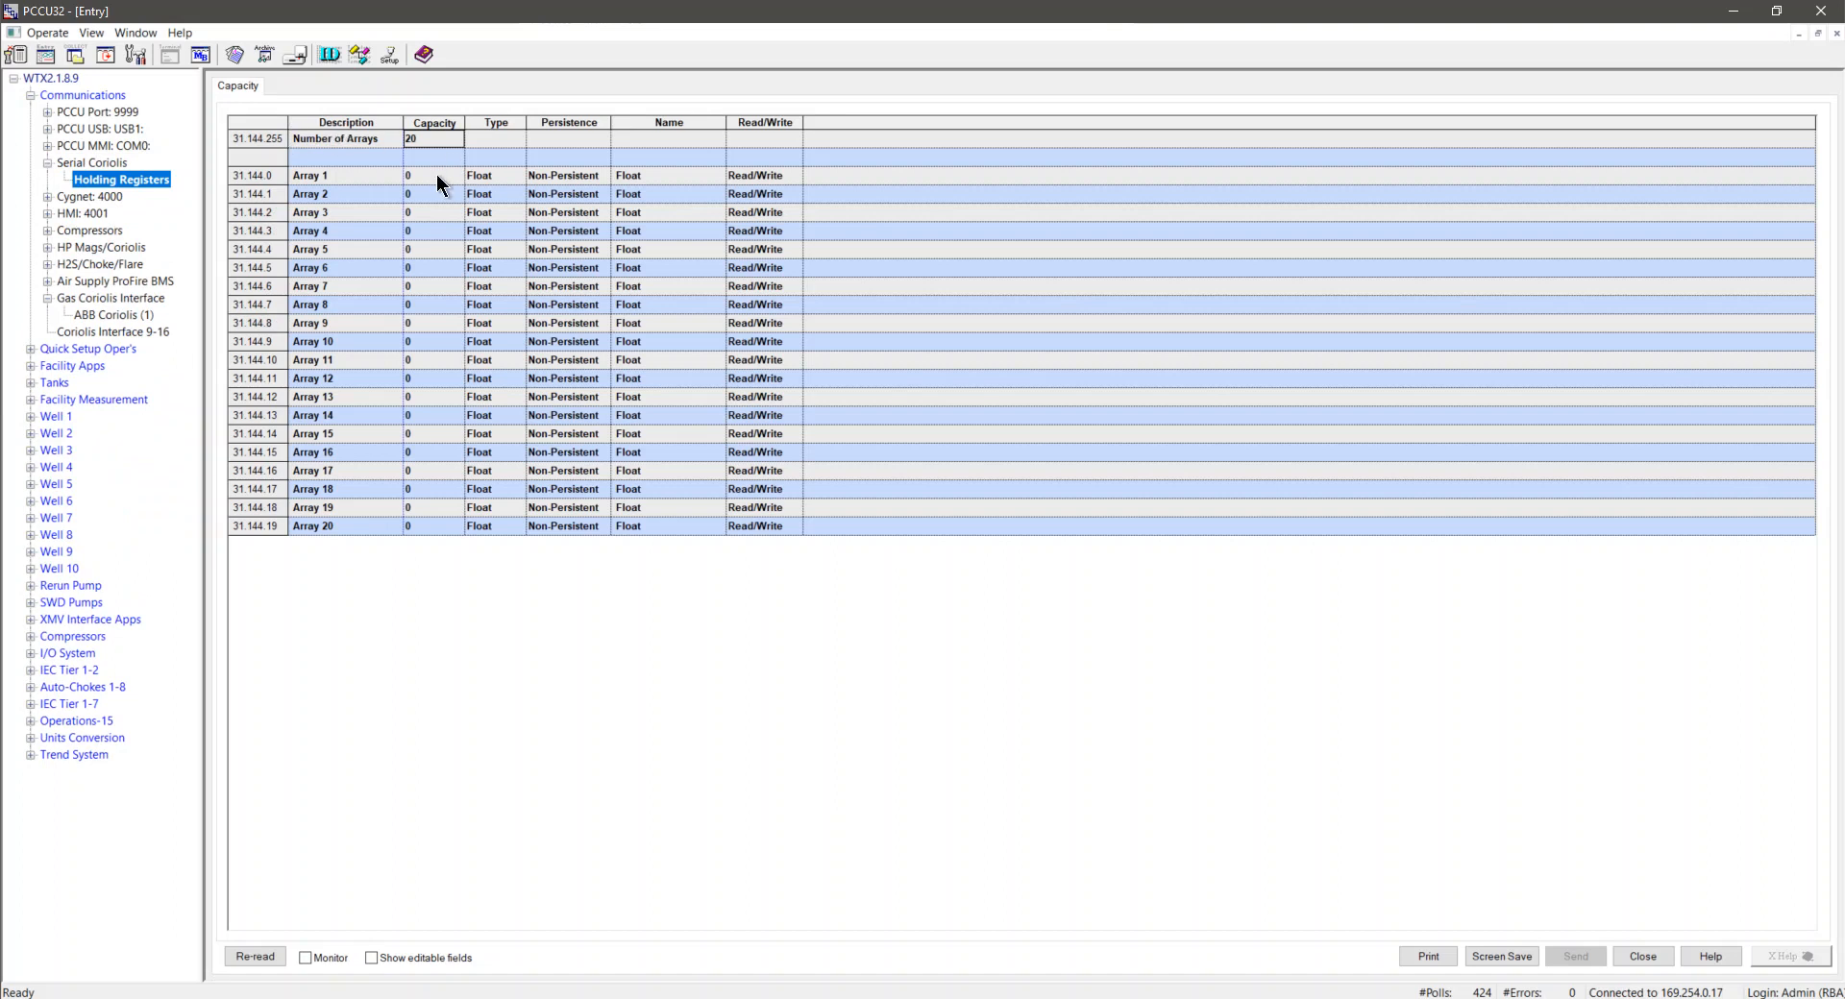
click(436, 175)
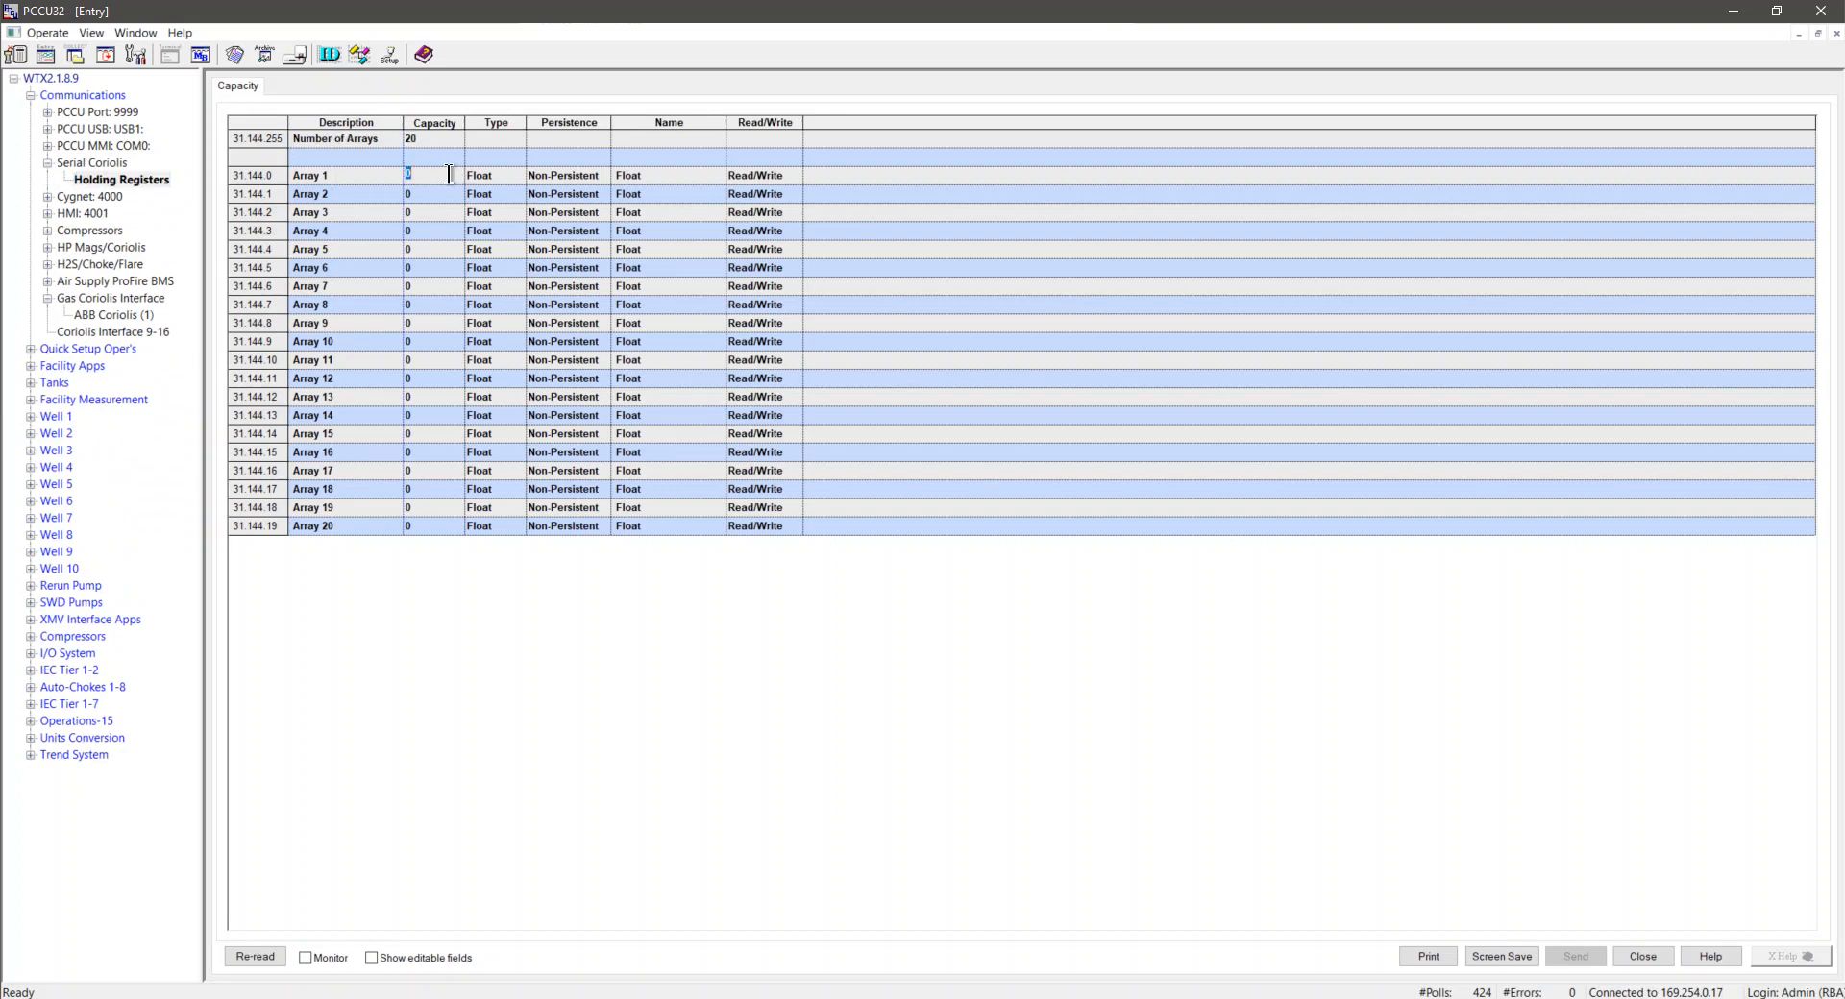
text(20)
click(546, 180)
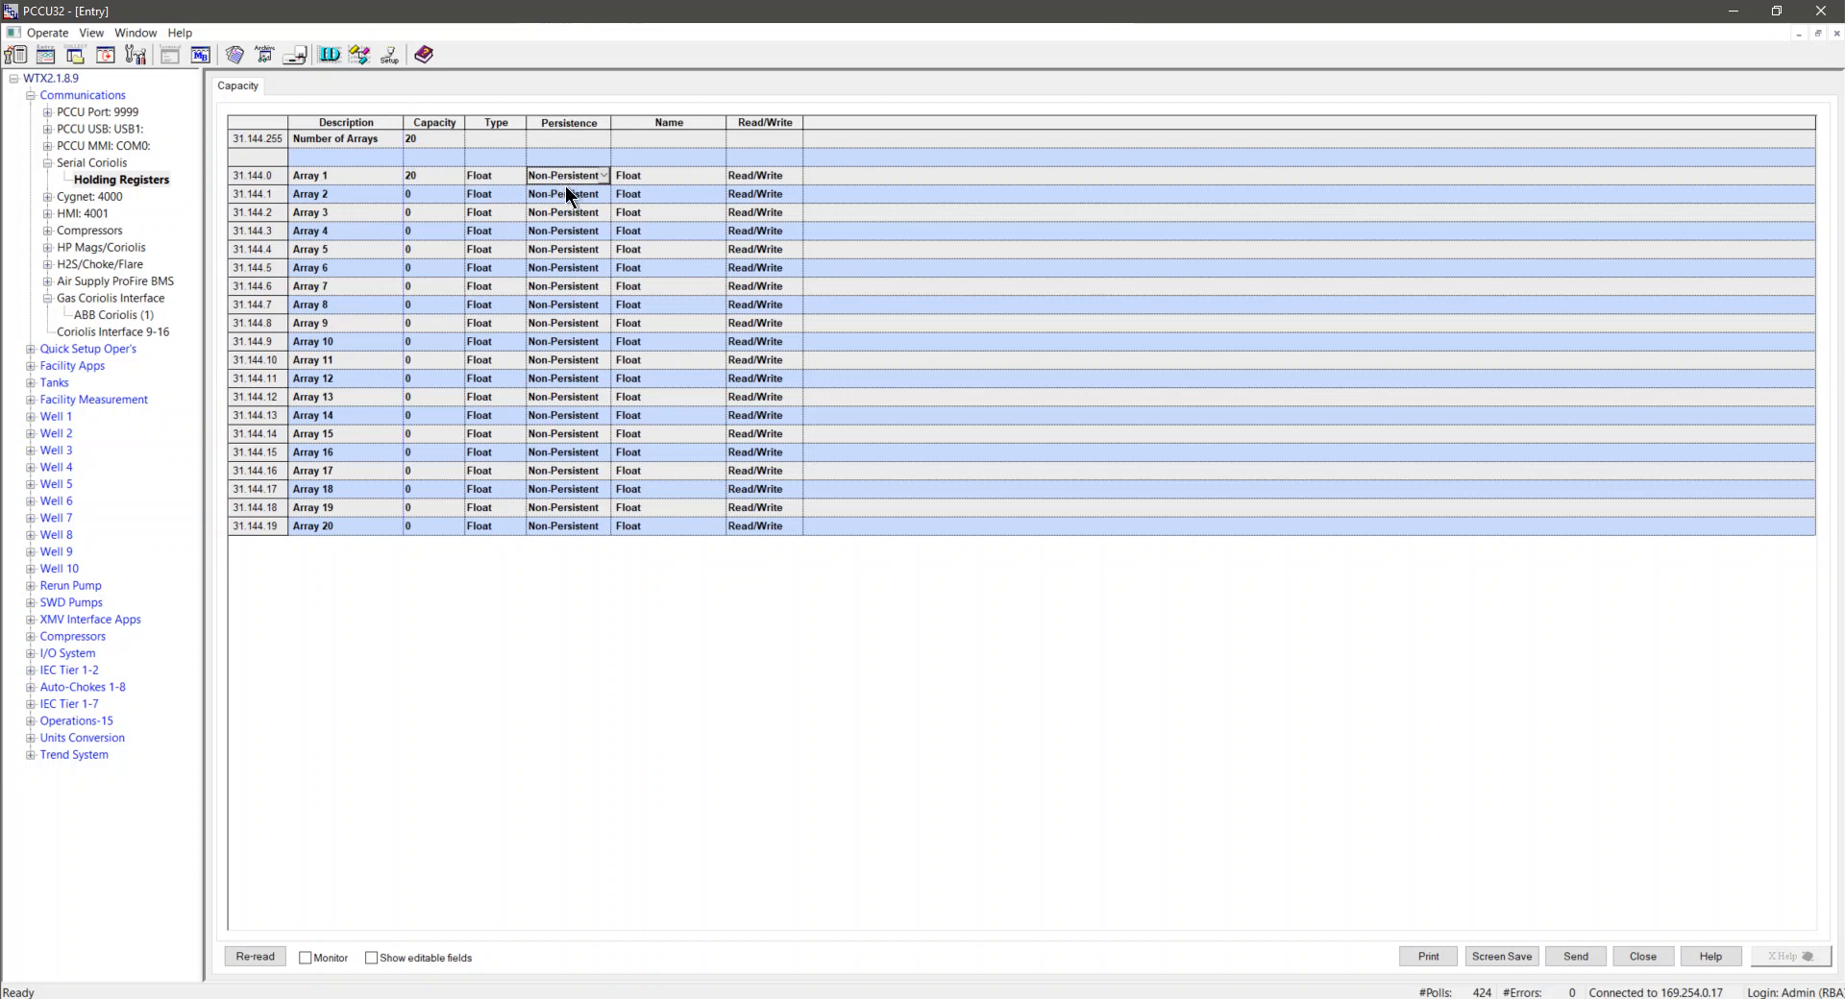
Step: Name Array 1 Coriolis Flow Data and send the array settings to the device
click(649, 177)
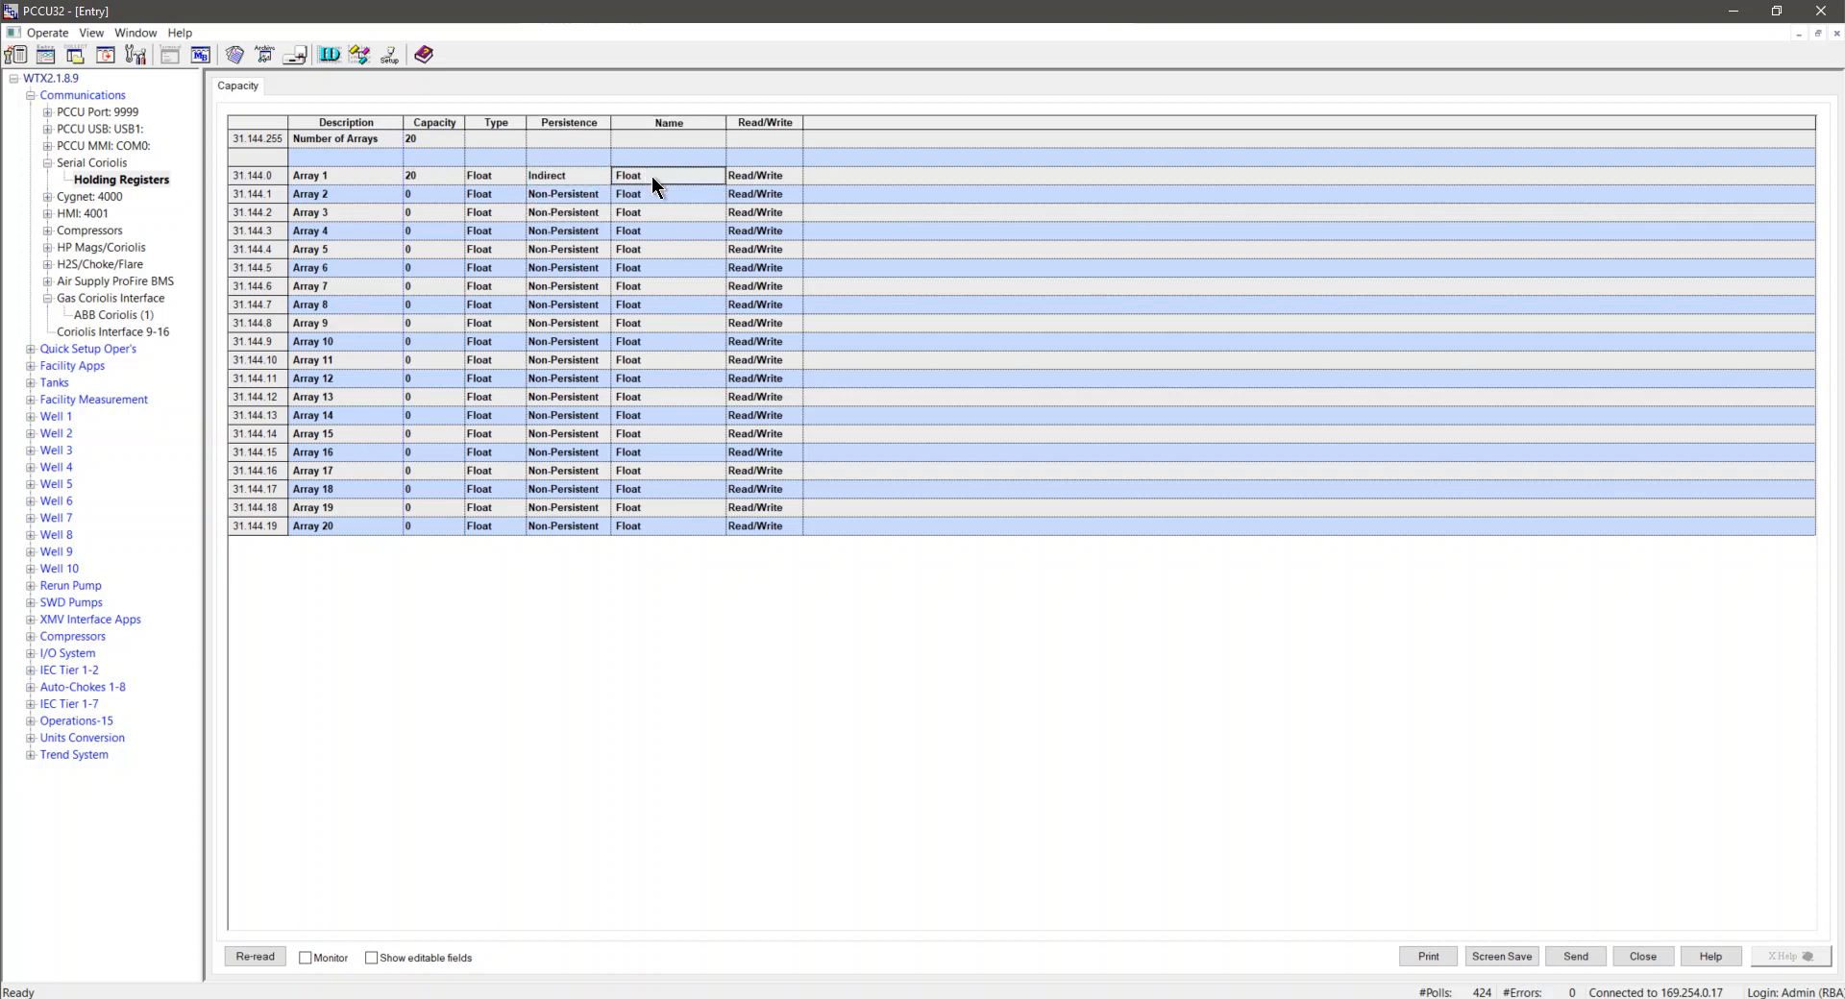
click(651, 176)
text(Corioli)
key(BackSpace)
text(is Flow Data)
click(1581, 956)
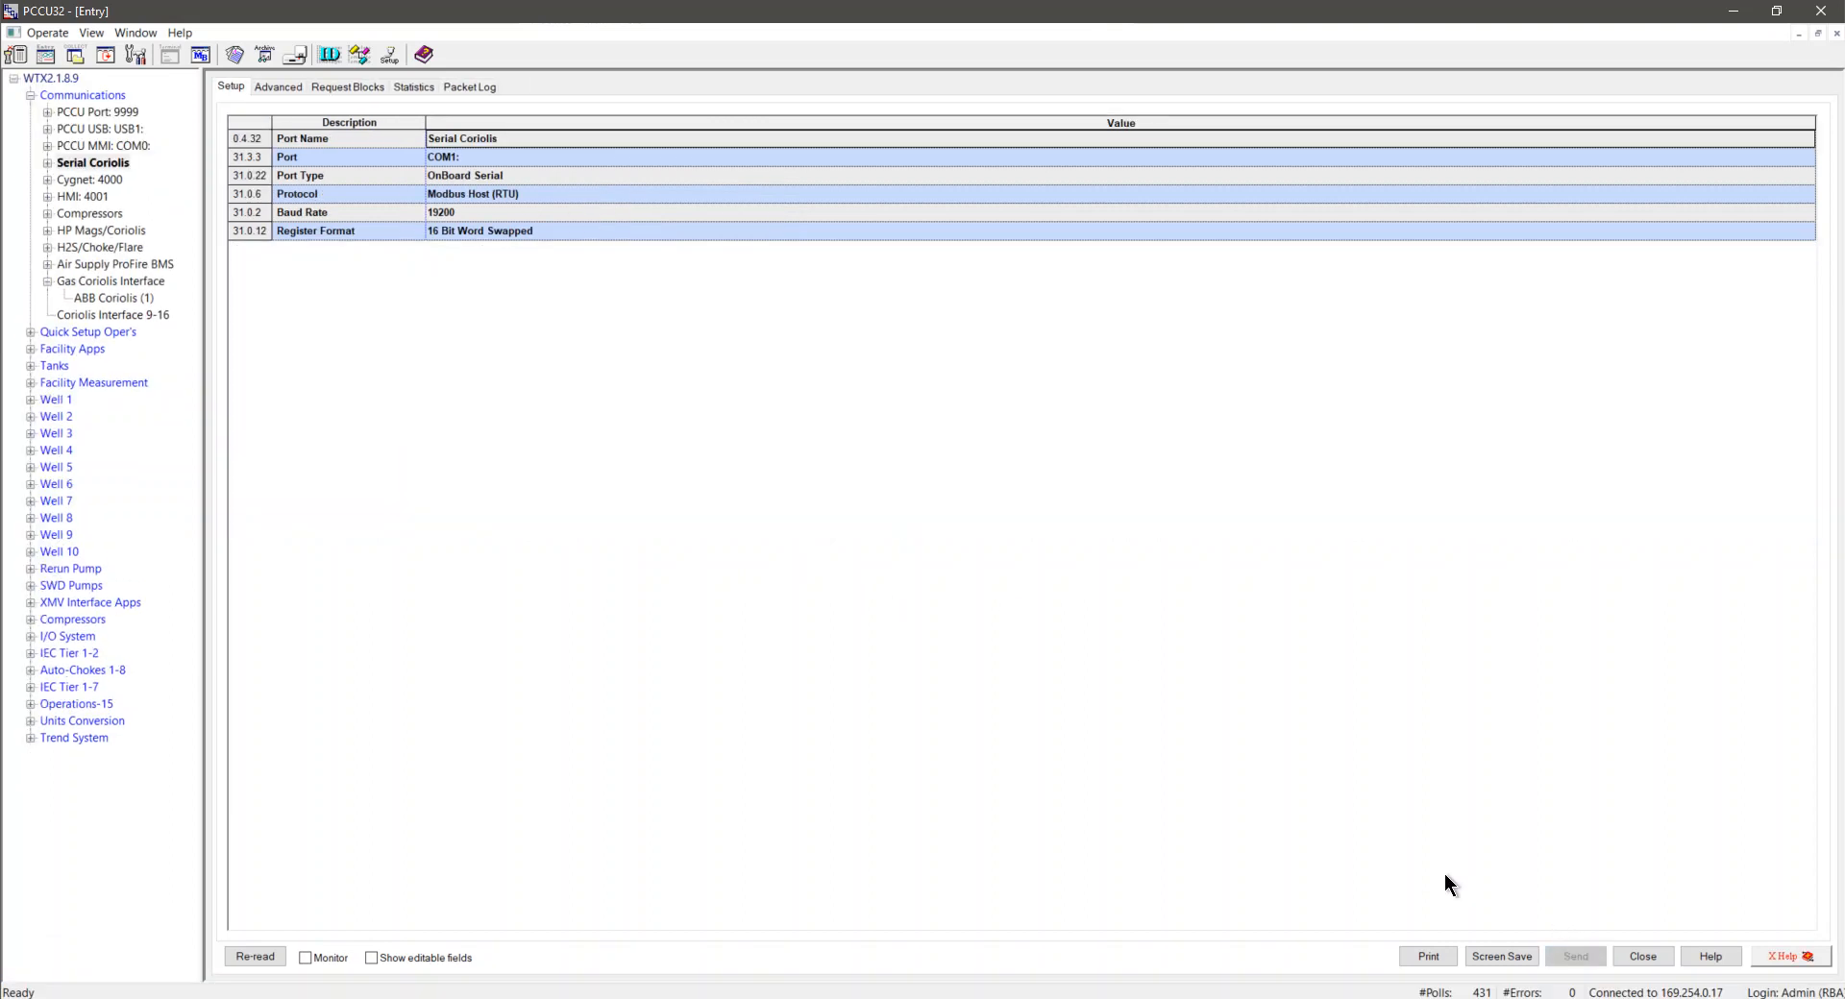
Step: In the Coriolis Flow Data array, describe register 31.100.0 as Cor-1 Response Status and 31.100.1 as Mass Flow rate
click(46, 162)
click(86, 179)
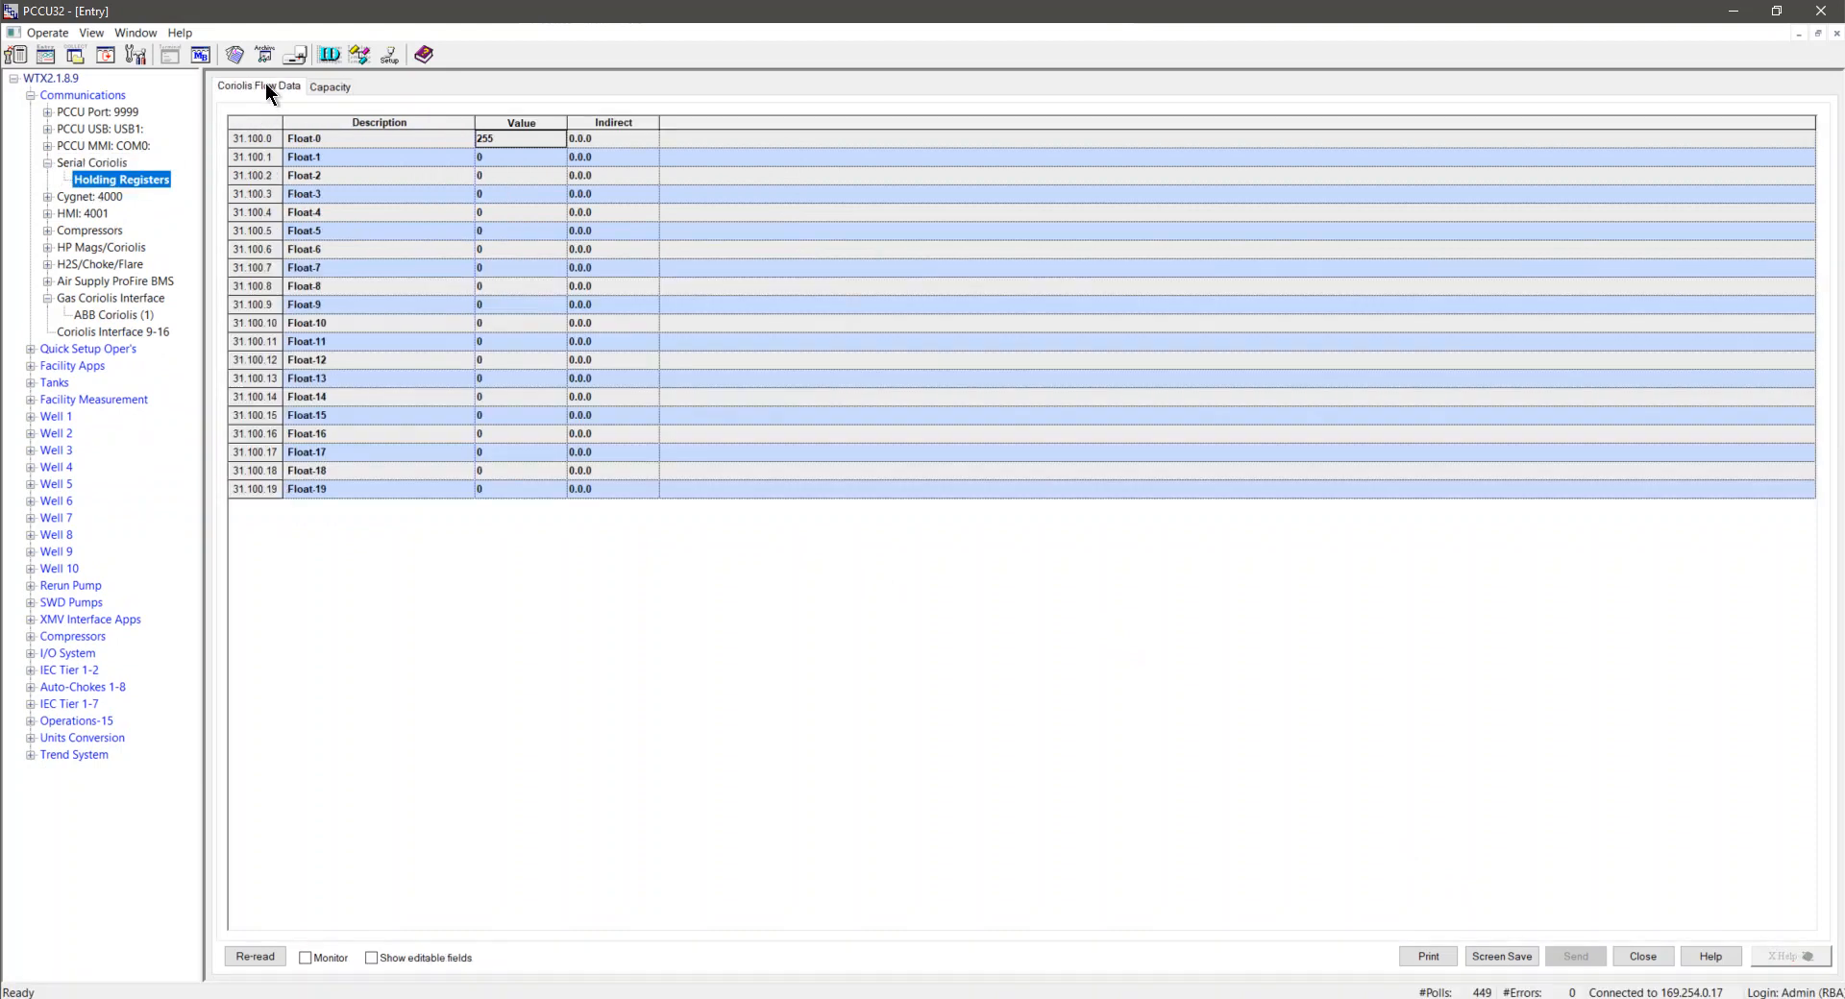
click(248, 138)
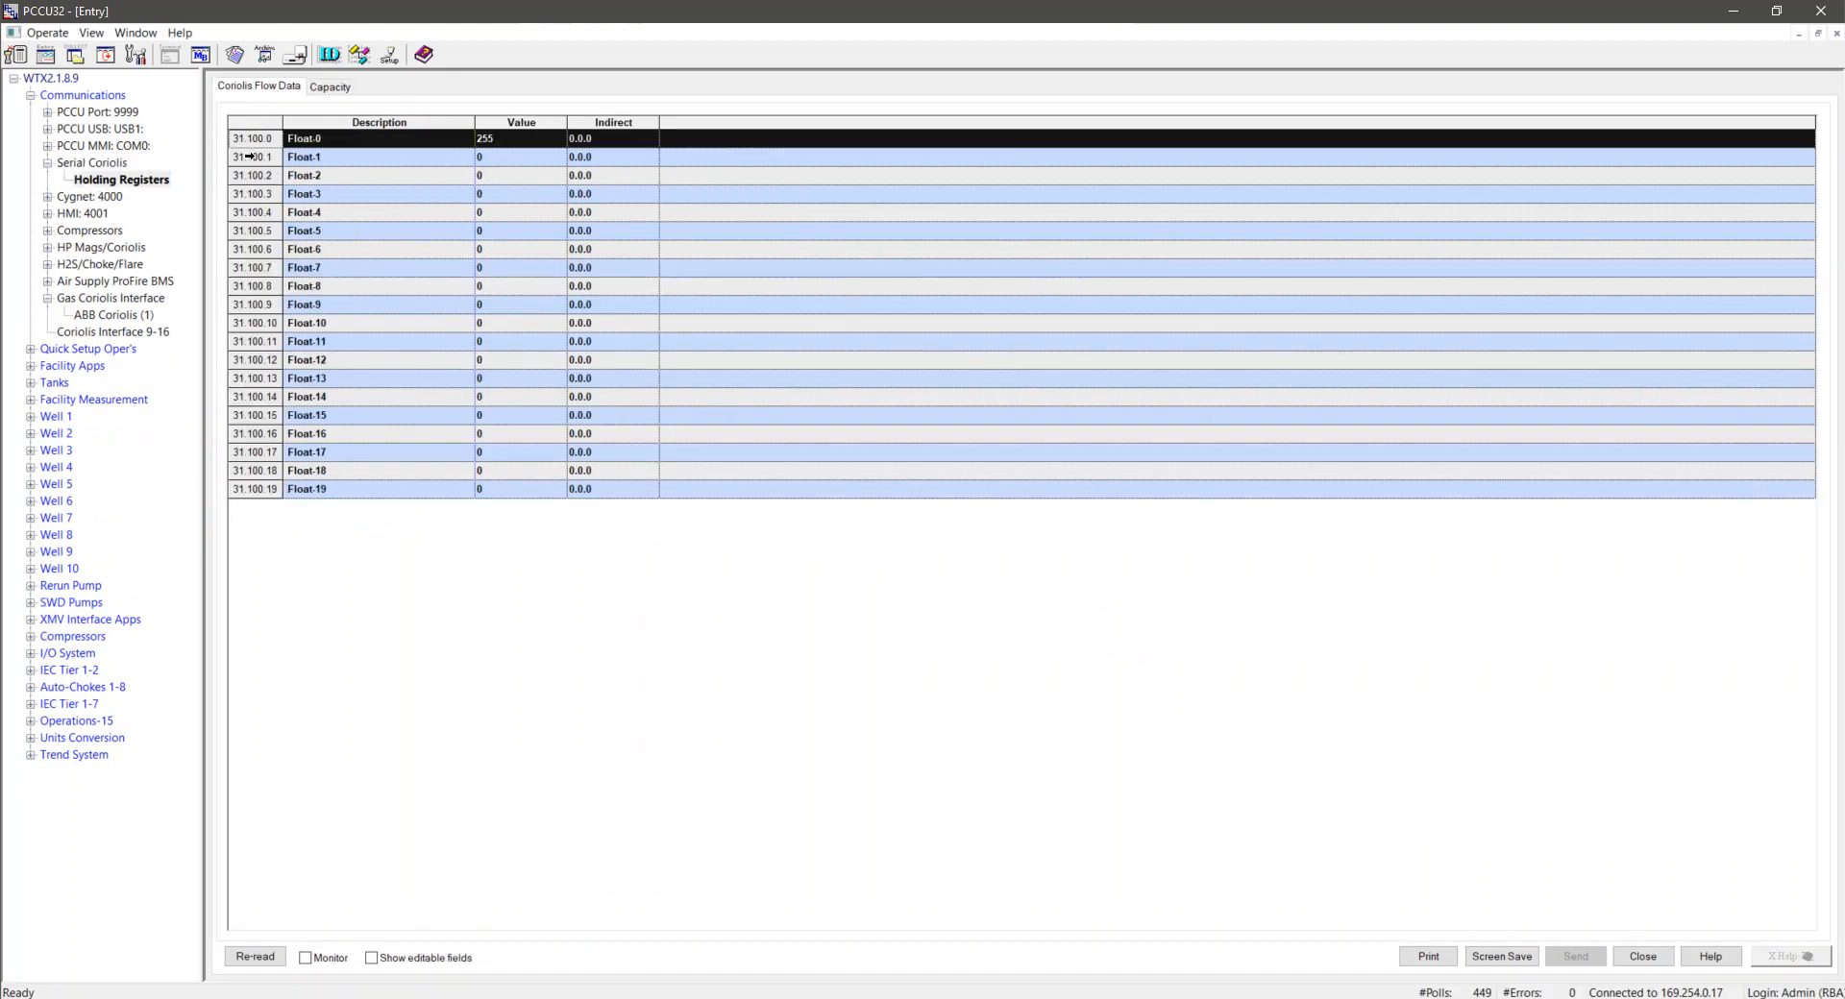
click(337, 139)
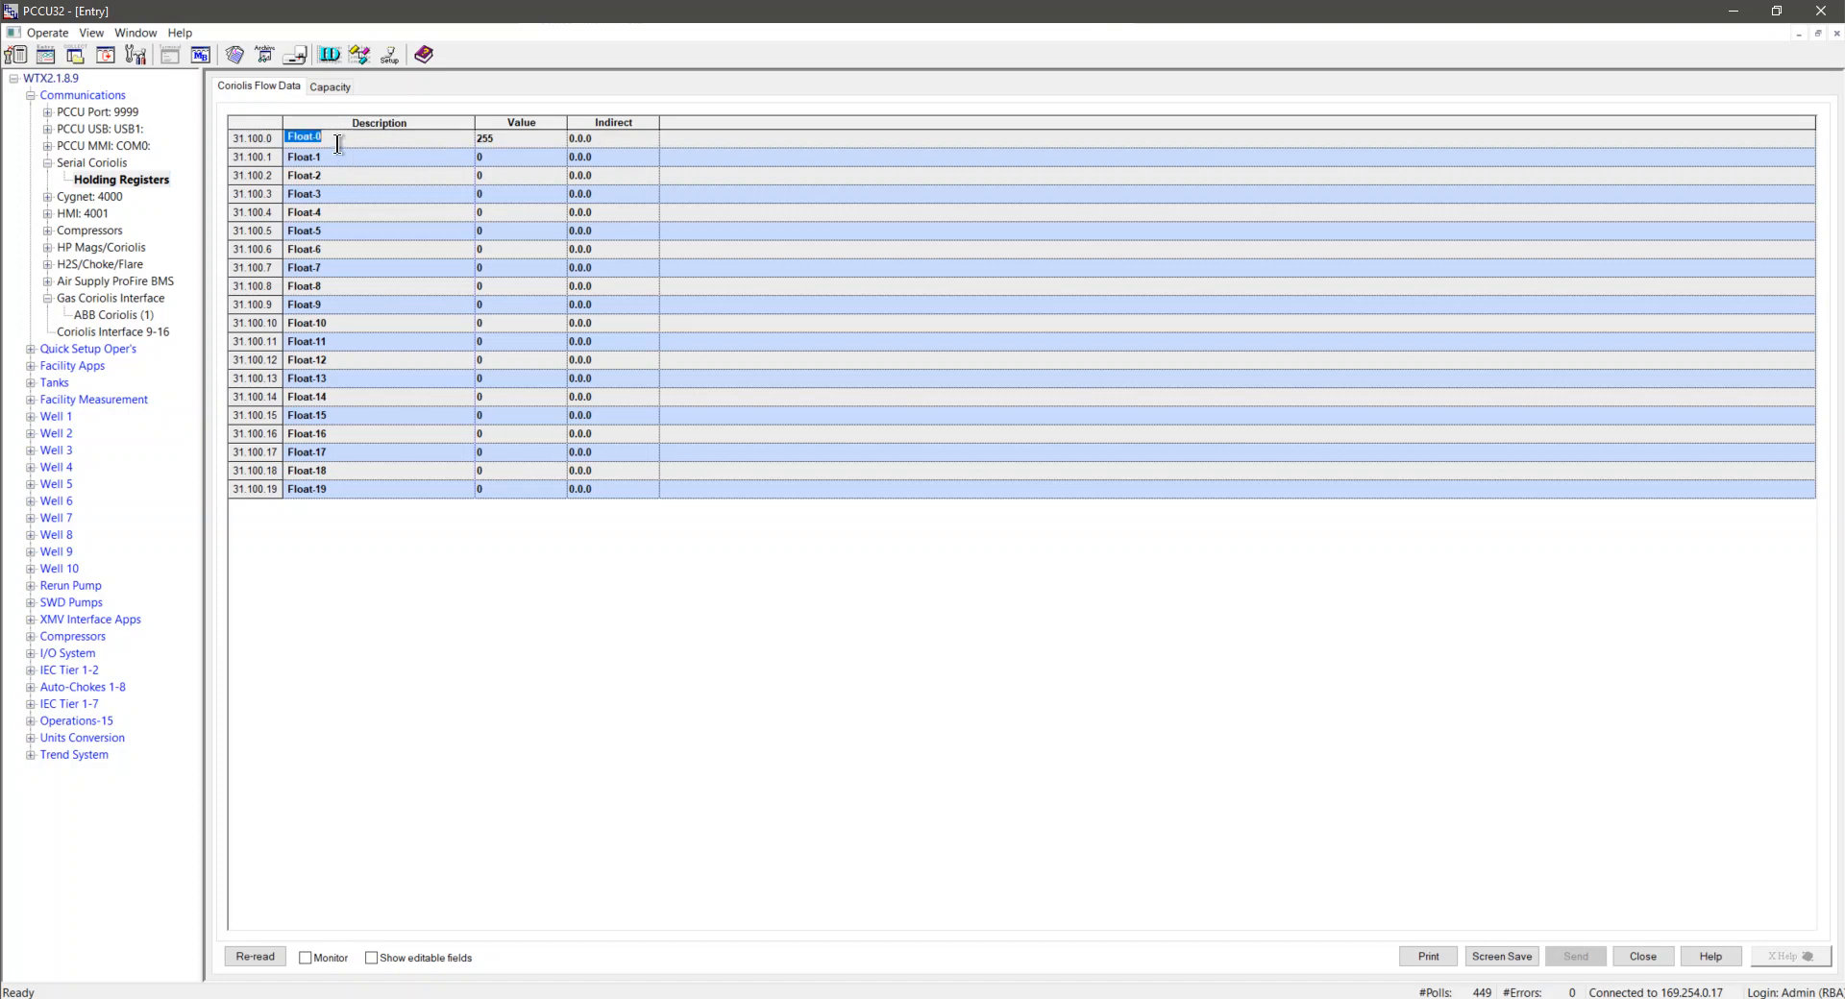
text(Cor-1 rEs)
key(BackSpace)
key(BackSpace)
key(BackSpace)
text(Response Status)
click(342, 158)
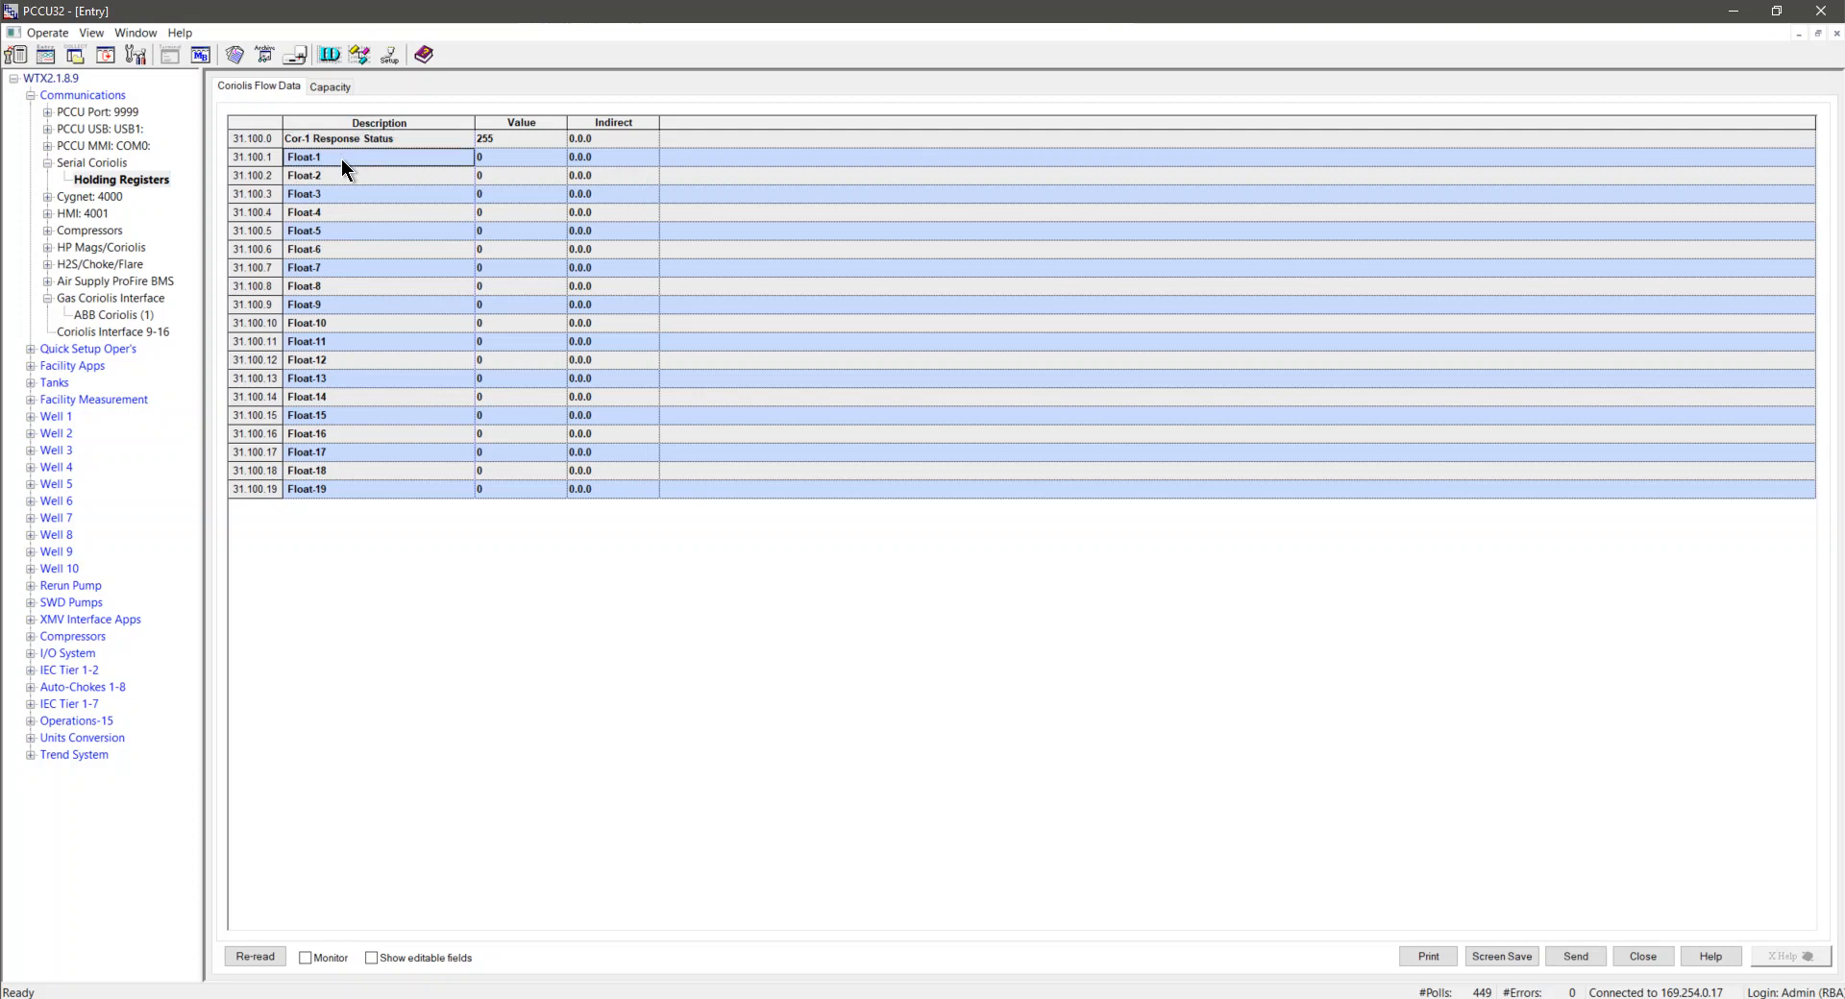
text(Mass Flow Rate)
Step: Replace the descriptions of registers 31.100.2 through 31.100.10 with a dash, send them to the device and re-read the values
click(373, 176)
text(-)
key(Return)
key(Return)
key(Return)
key(Return)
key(Return)
key(Return)
key(Return)
key(Return)
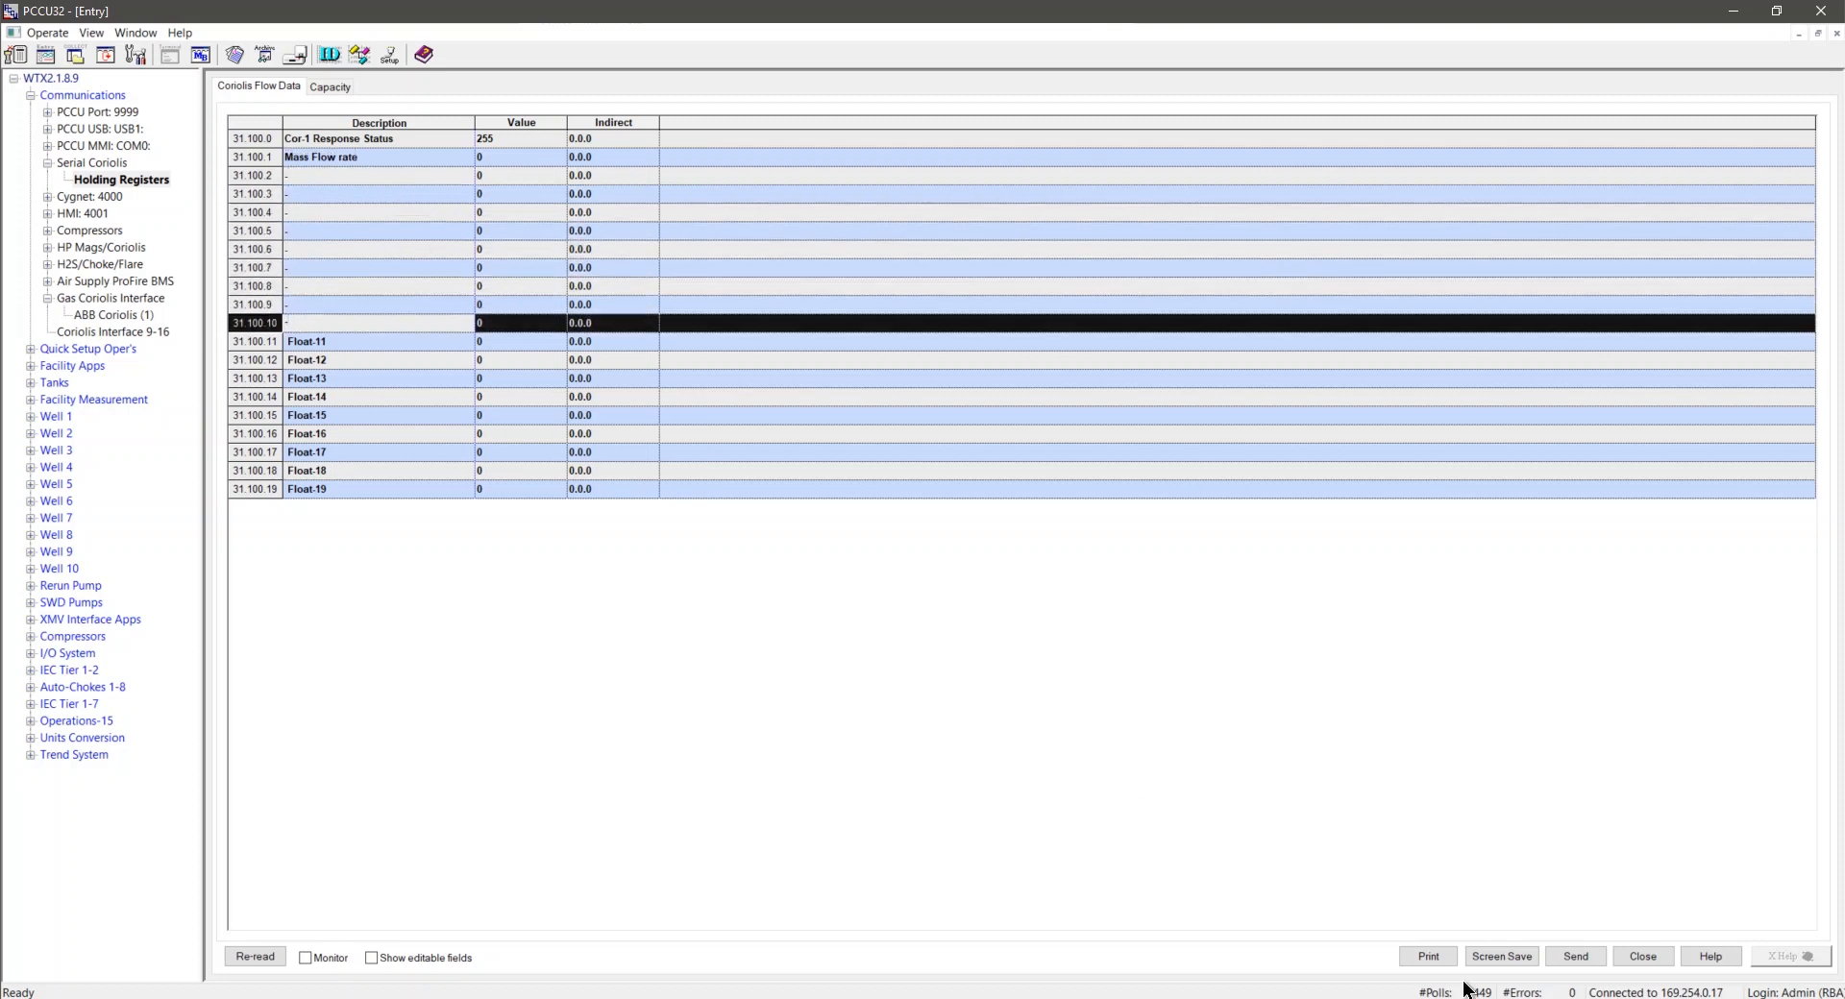
click(1574, 957)
click(256, 956)
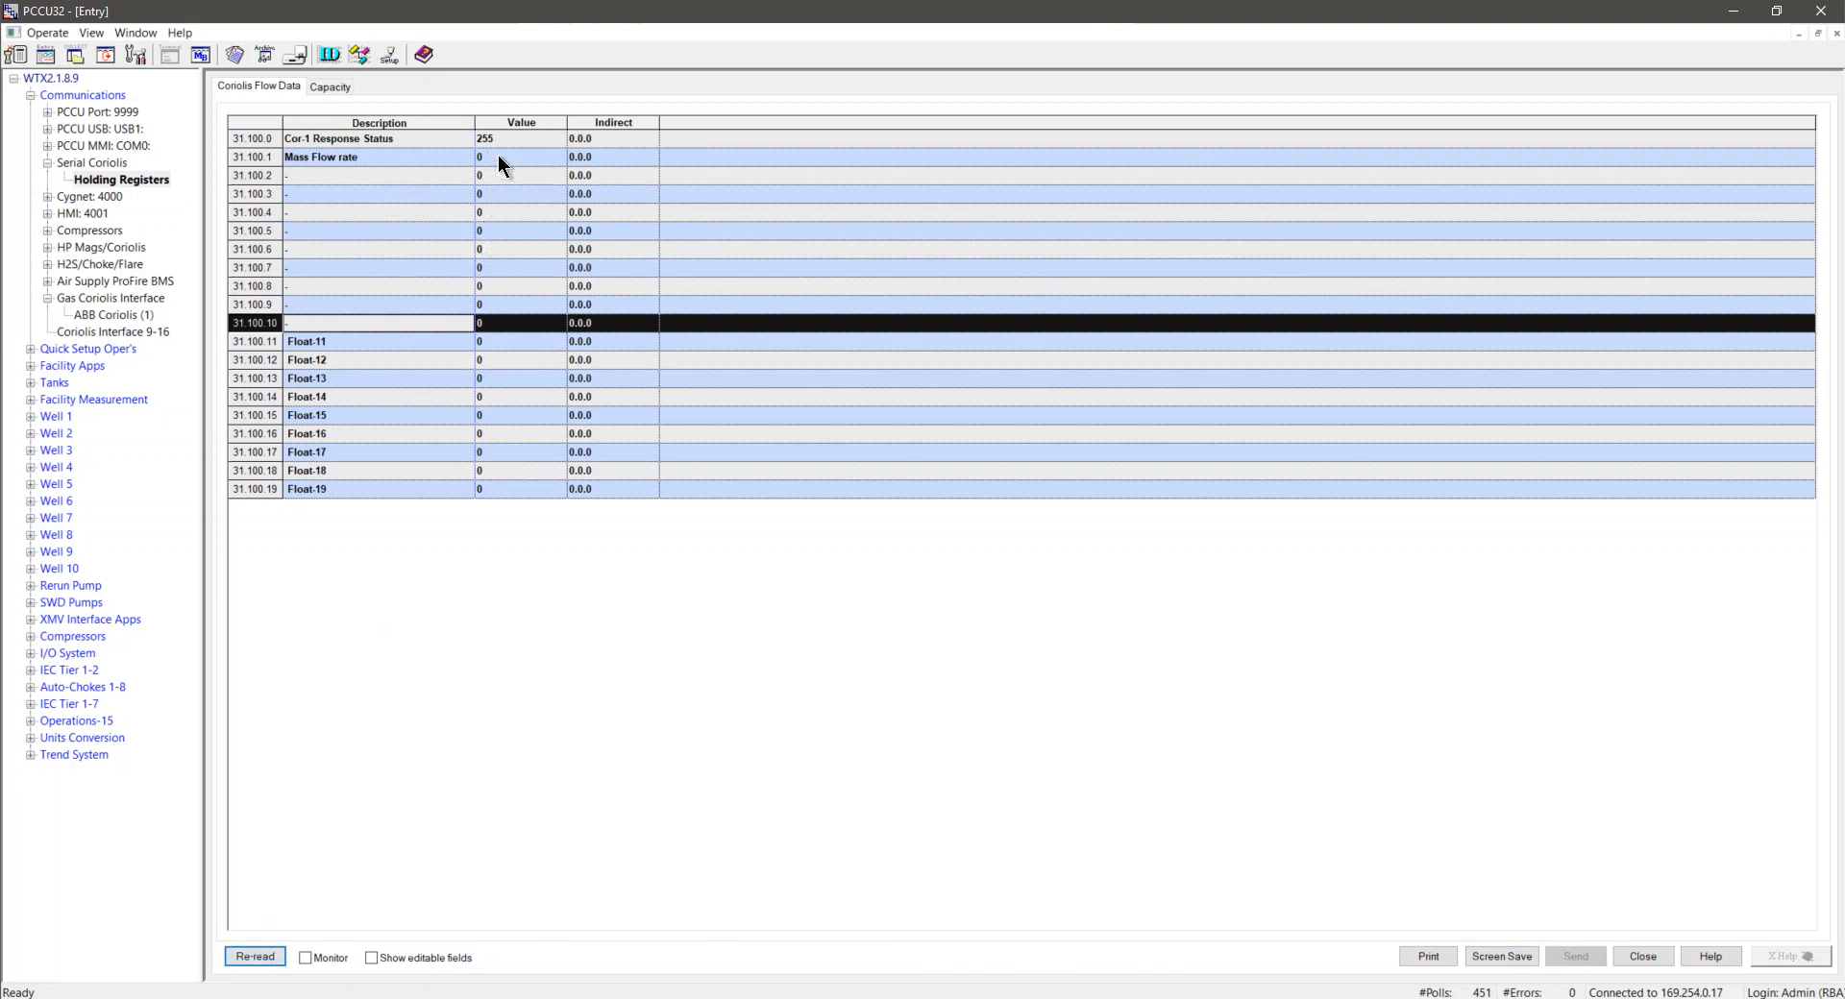
Step: Compare the Gas Coriolis Interface communication settings with the Serial Coriolis port's setup, advanced settings and Mass FR request block
click(109, 297)
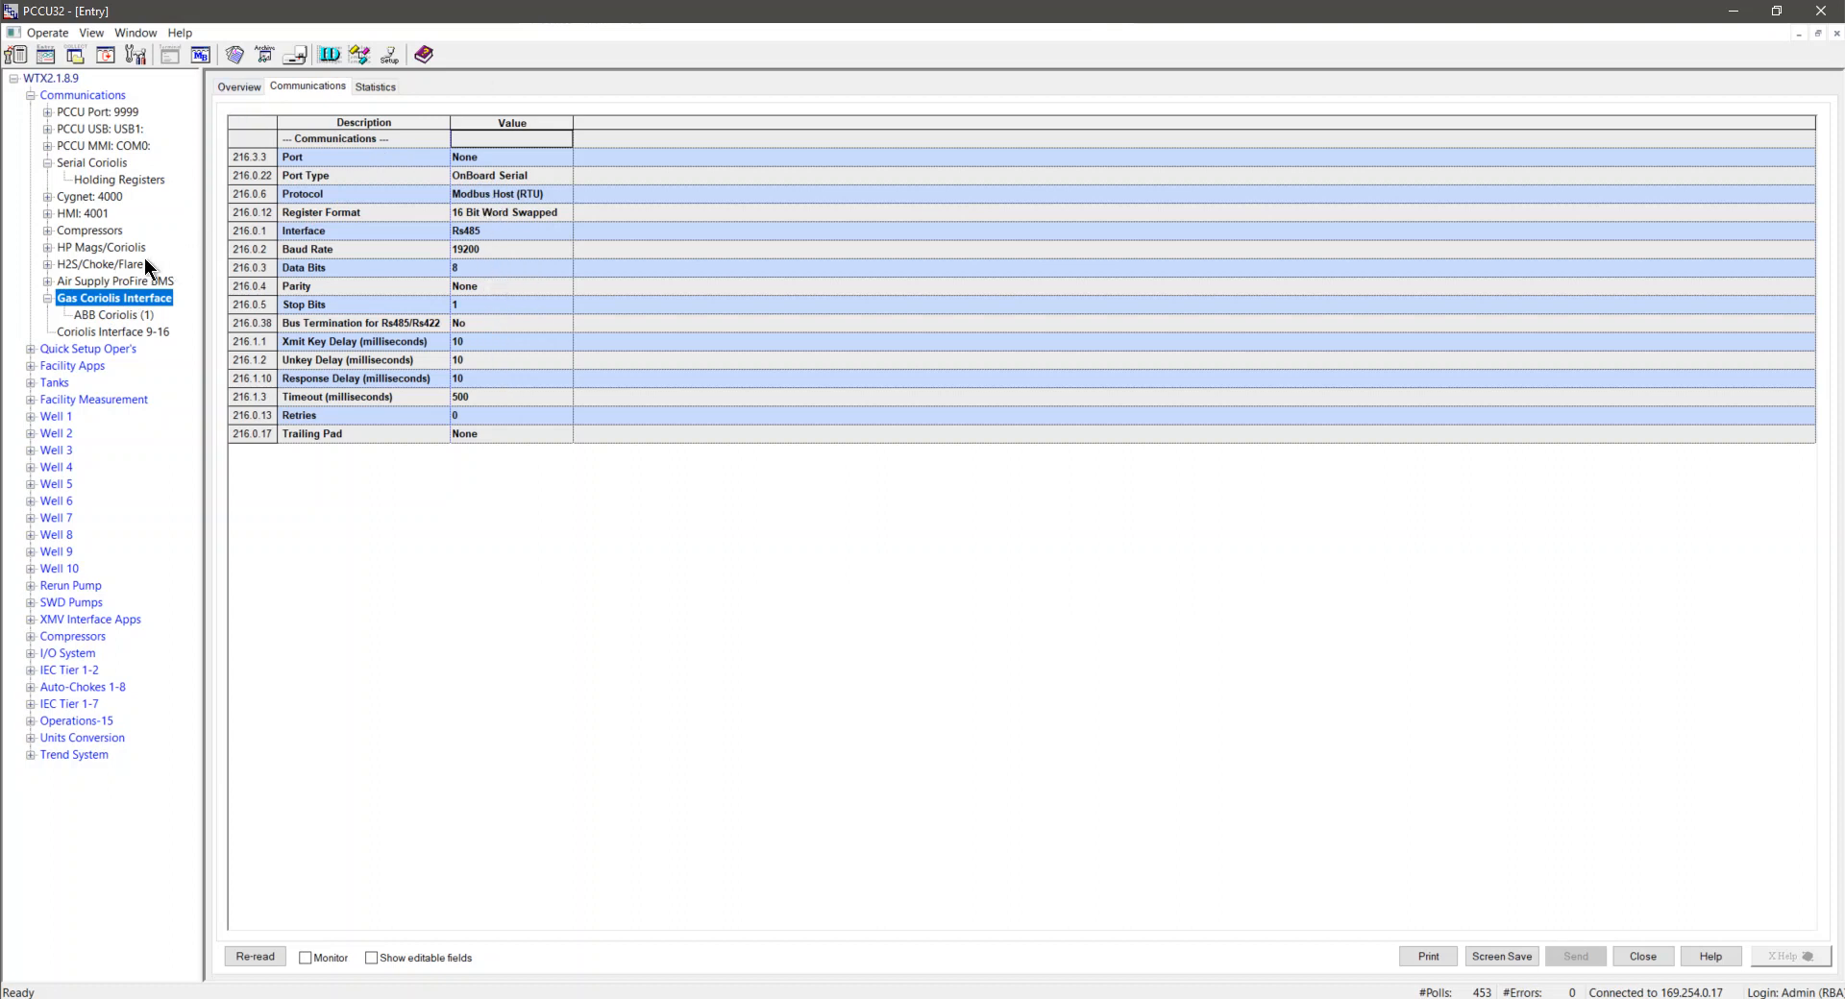
click(101, 165)
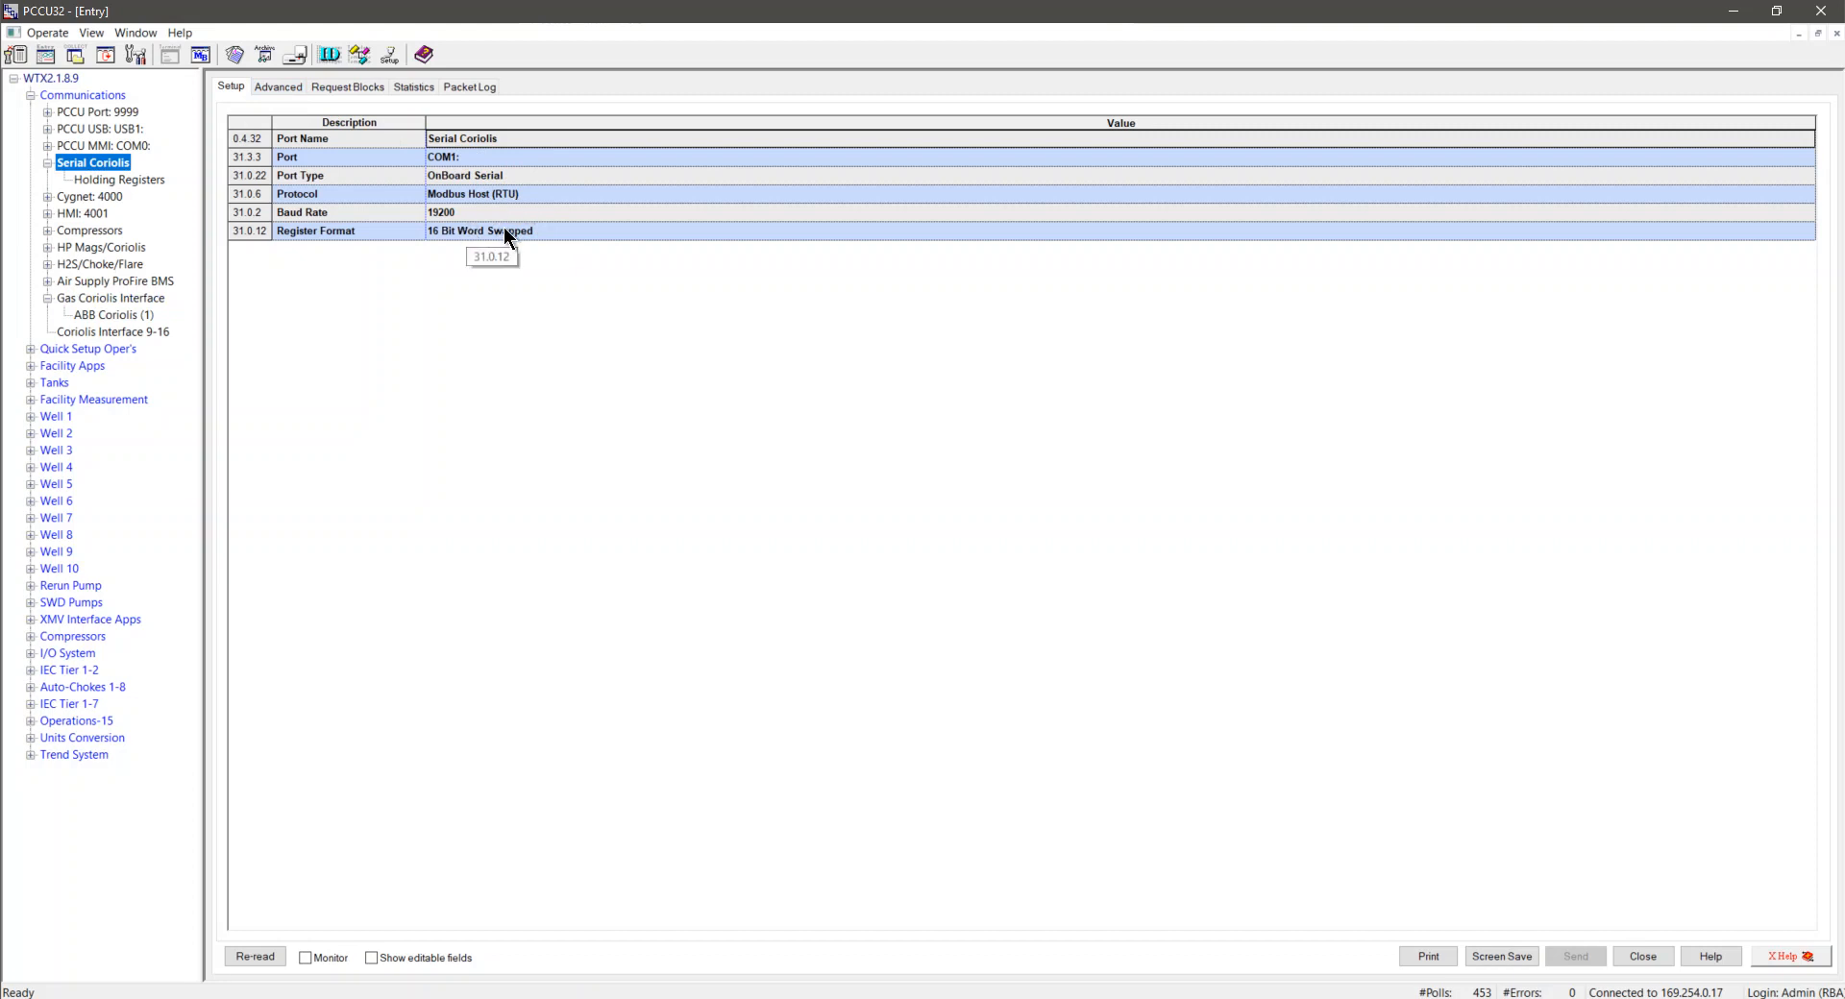
click(284, 87)
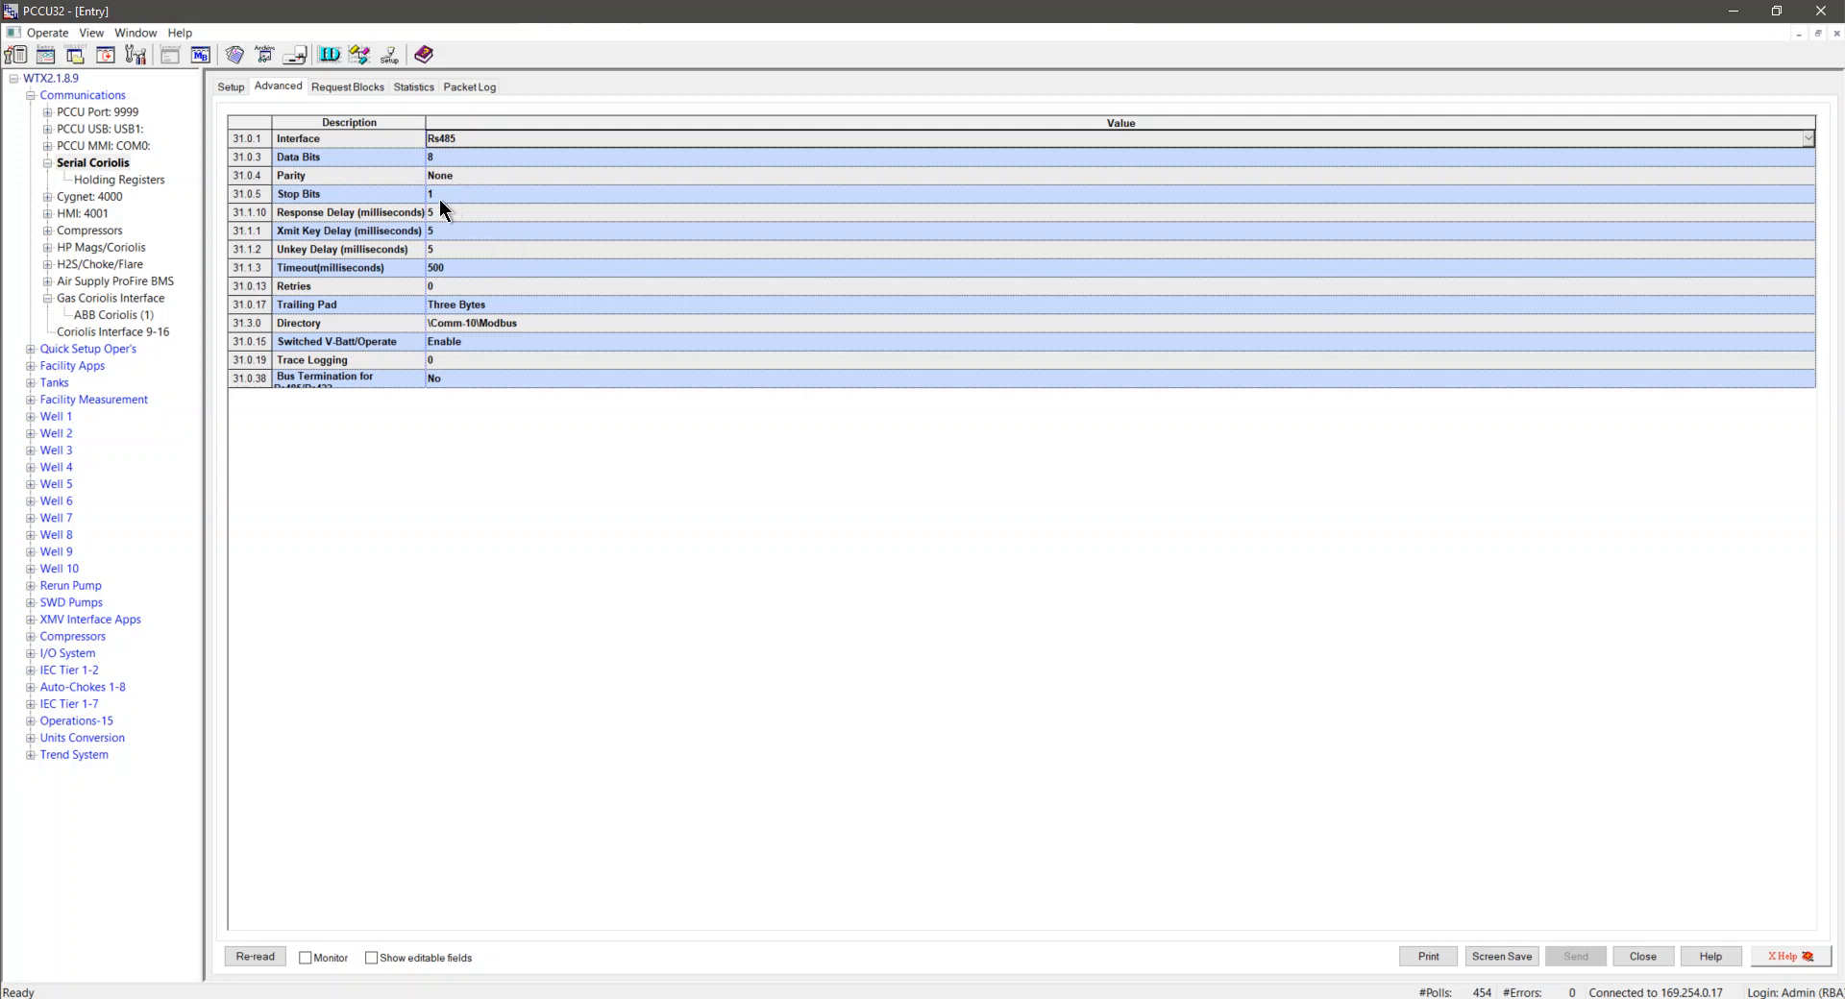
click(344, 89)
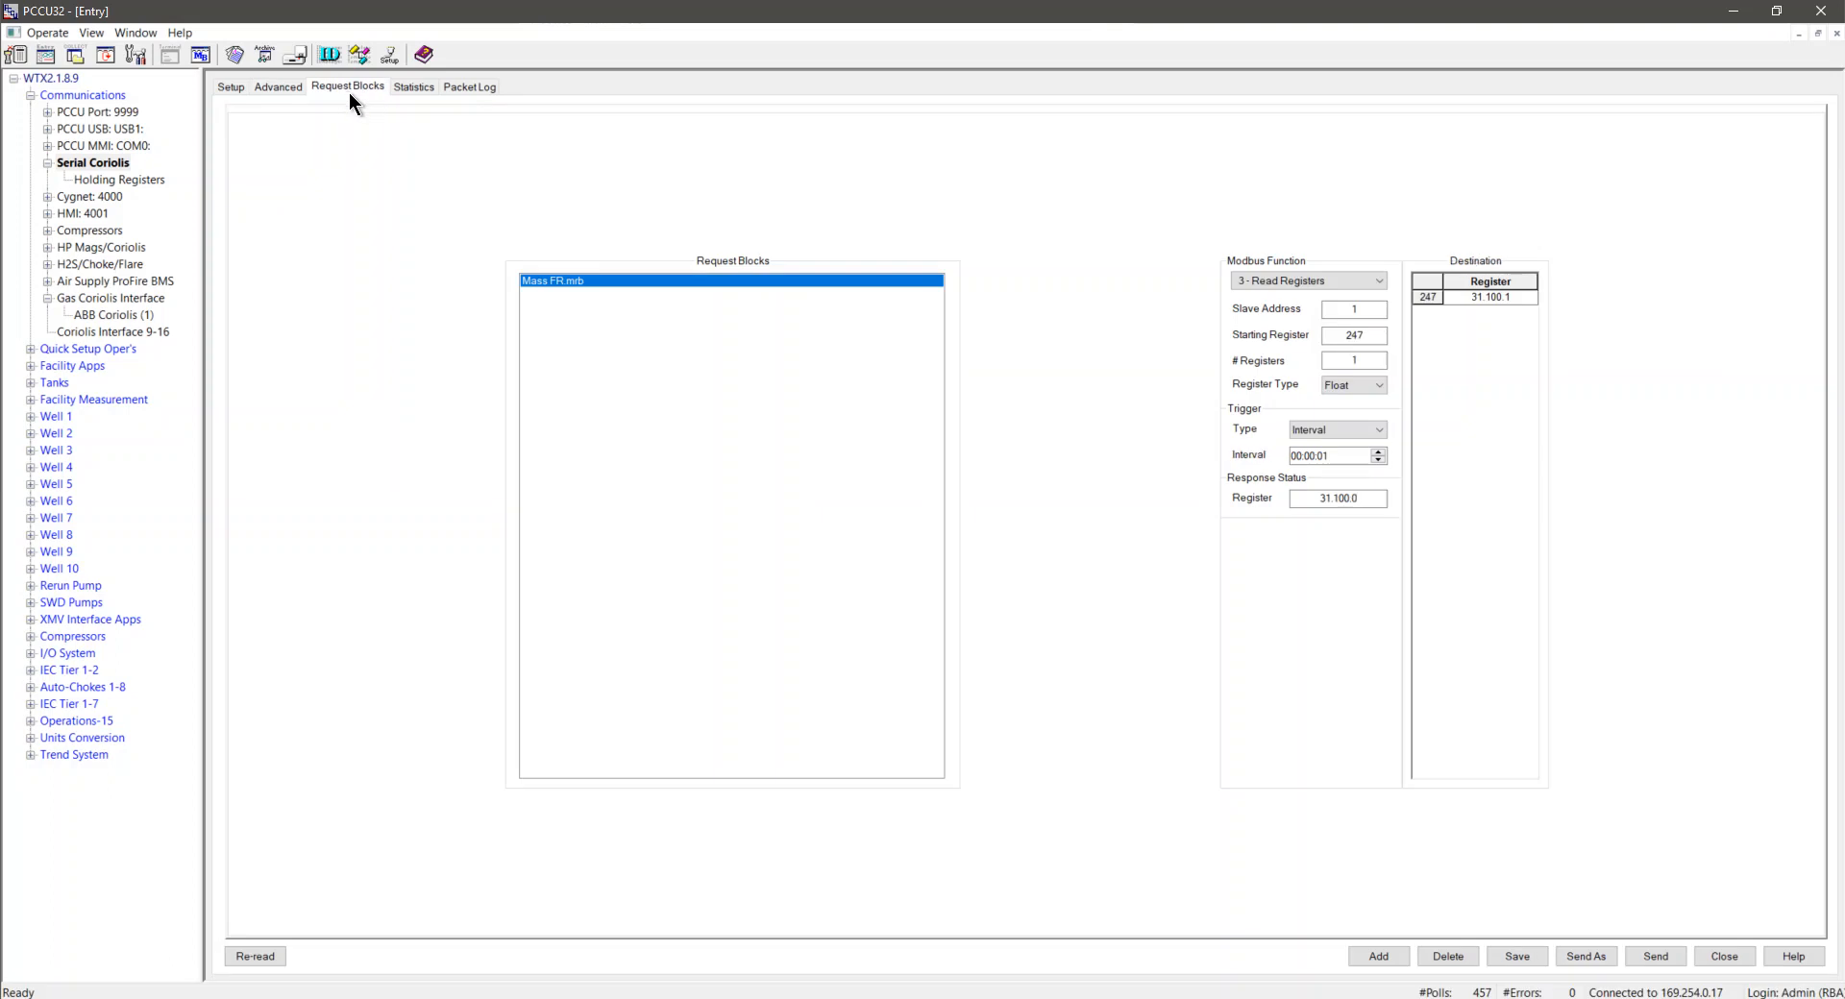
click(1364, 331)
Step: Examine the advanced Modbus settings of ABB Coriolis (1), including its address, baud rate and IEEE format
click(108, 298)
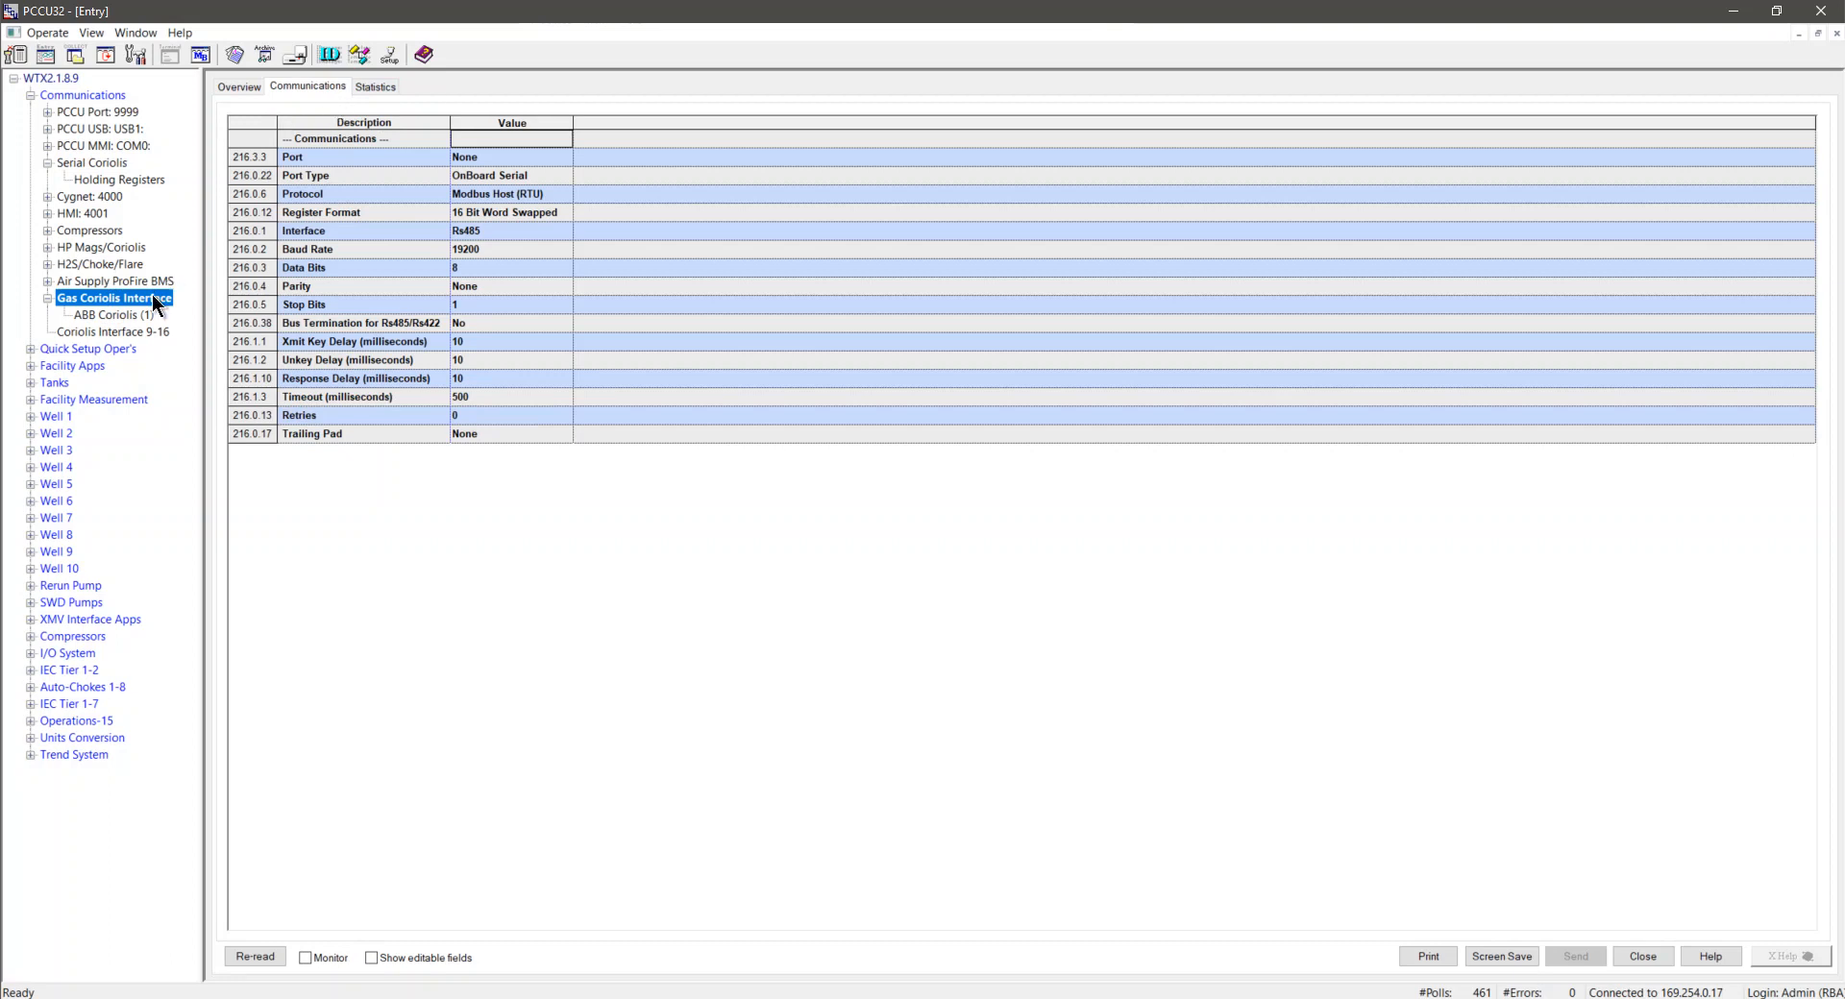
click(130, 315)
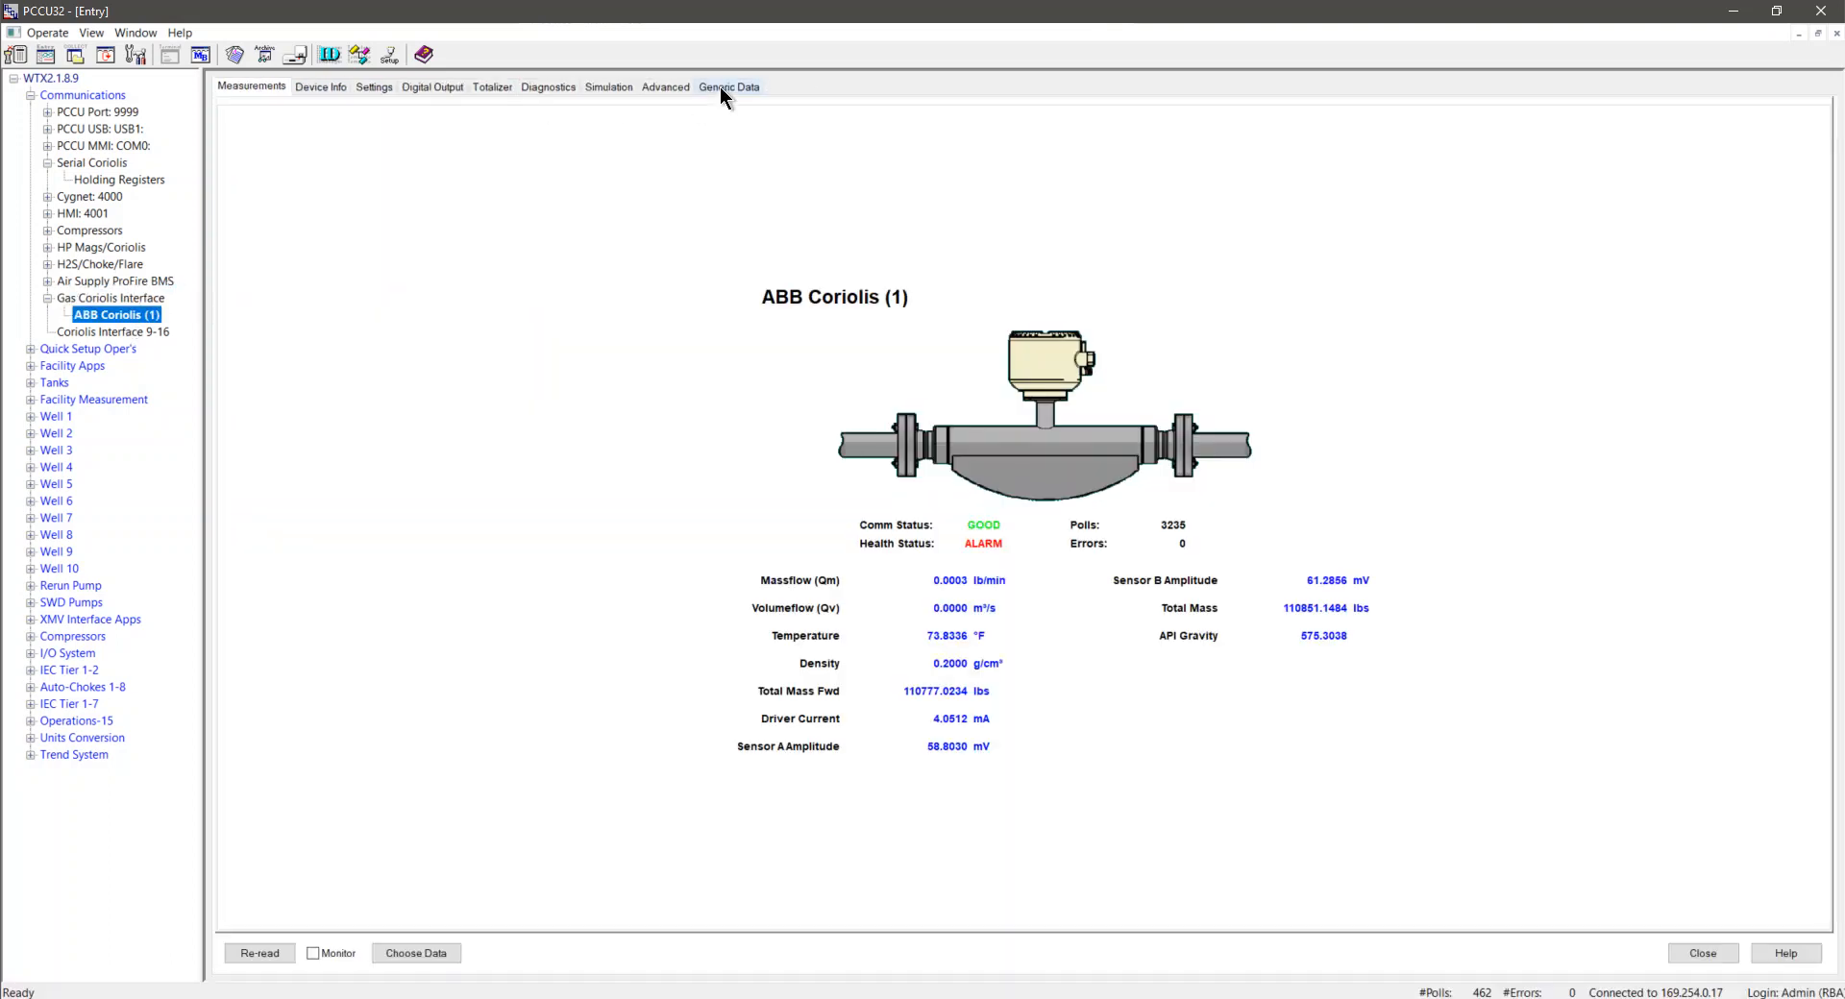
click(670, 88)
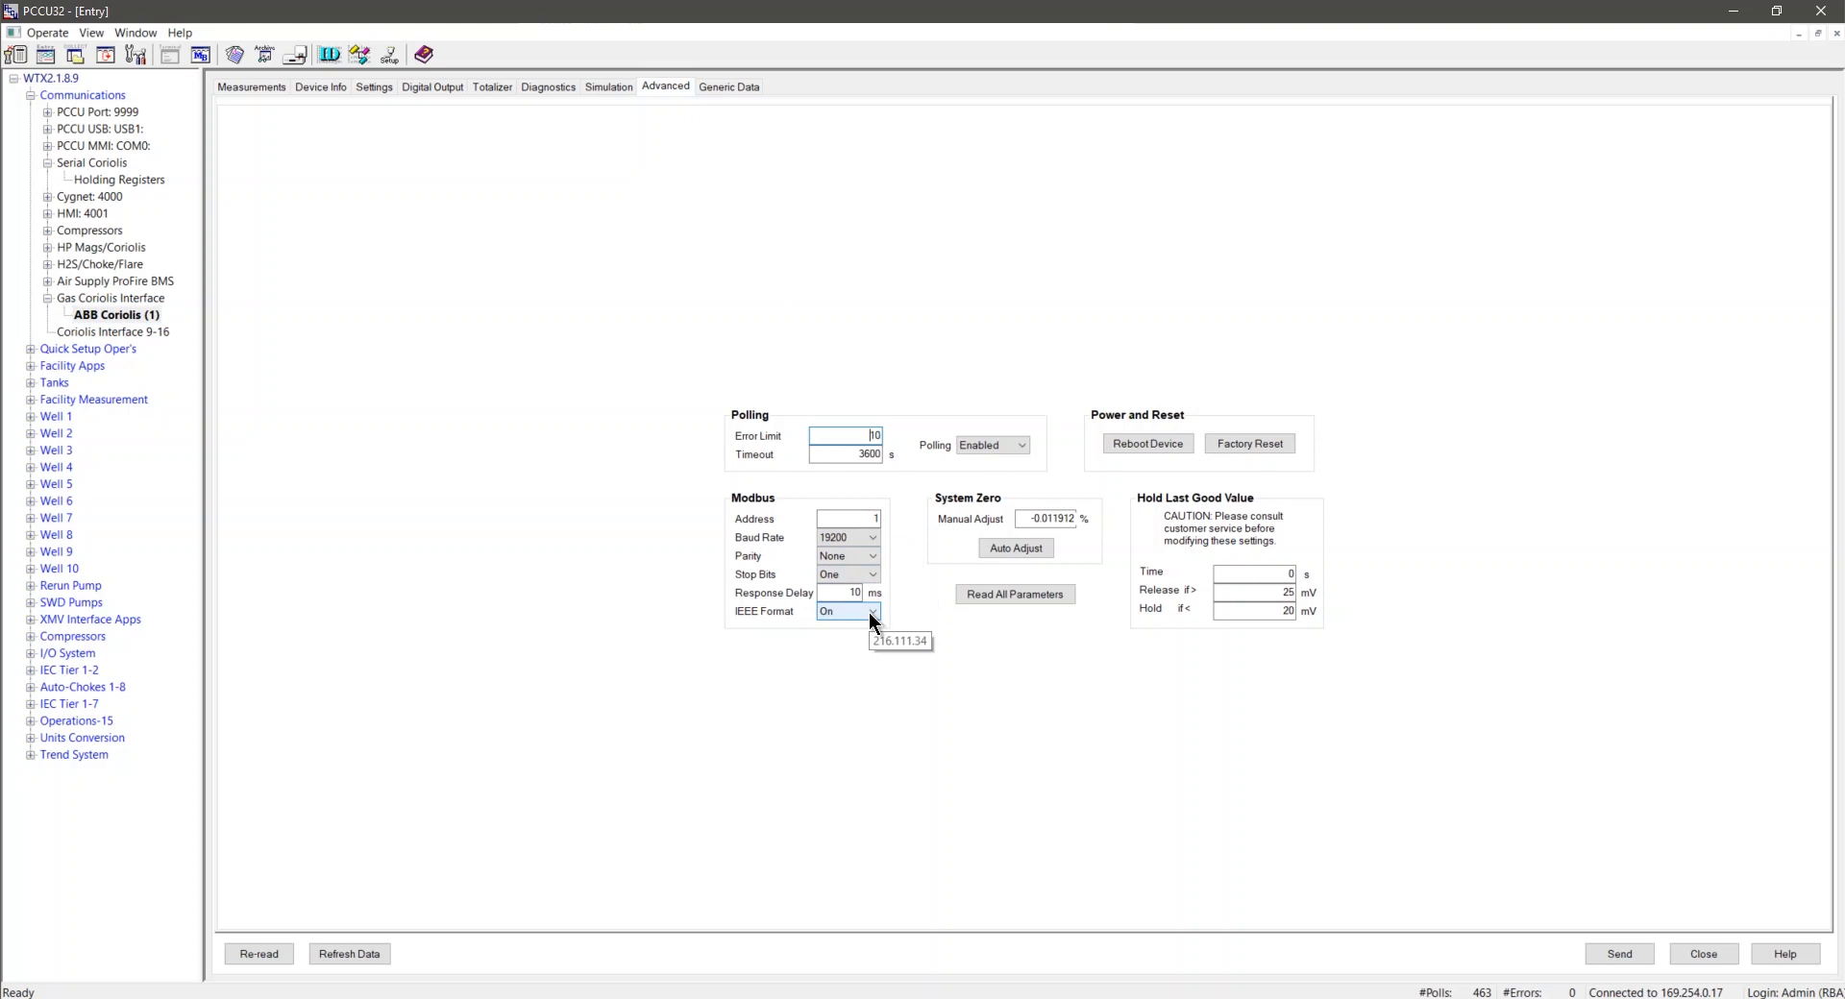
Step: Re-read the Serial Coriolis holding registers, and set the Mass FR request block's starting register to 247 and send it
click(100, 181)
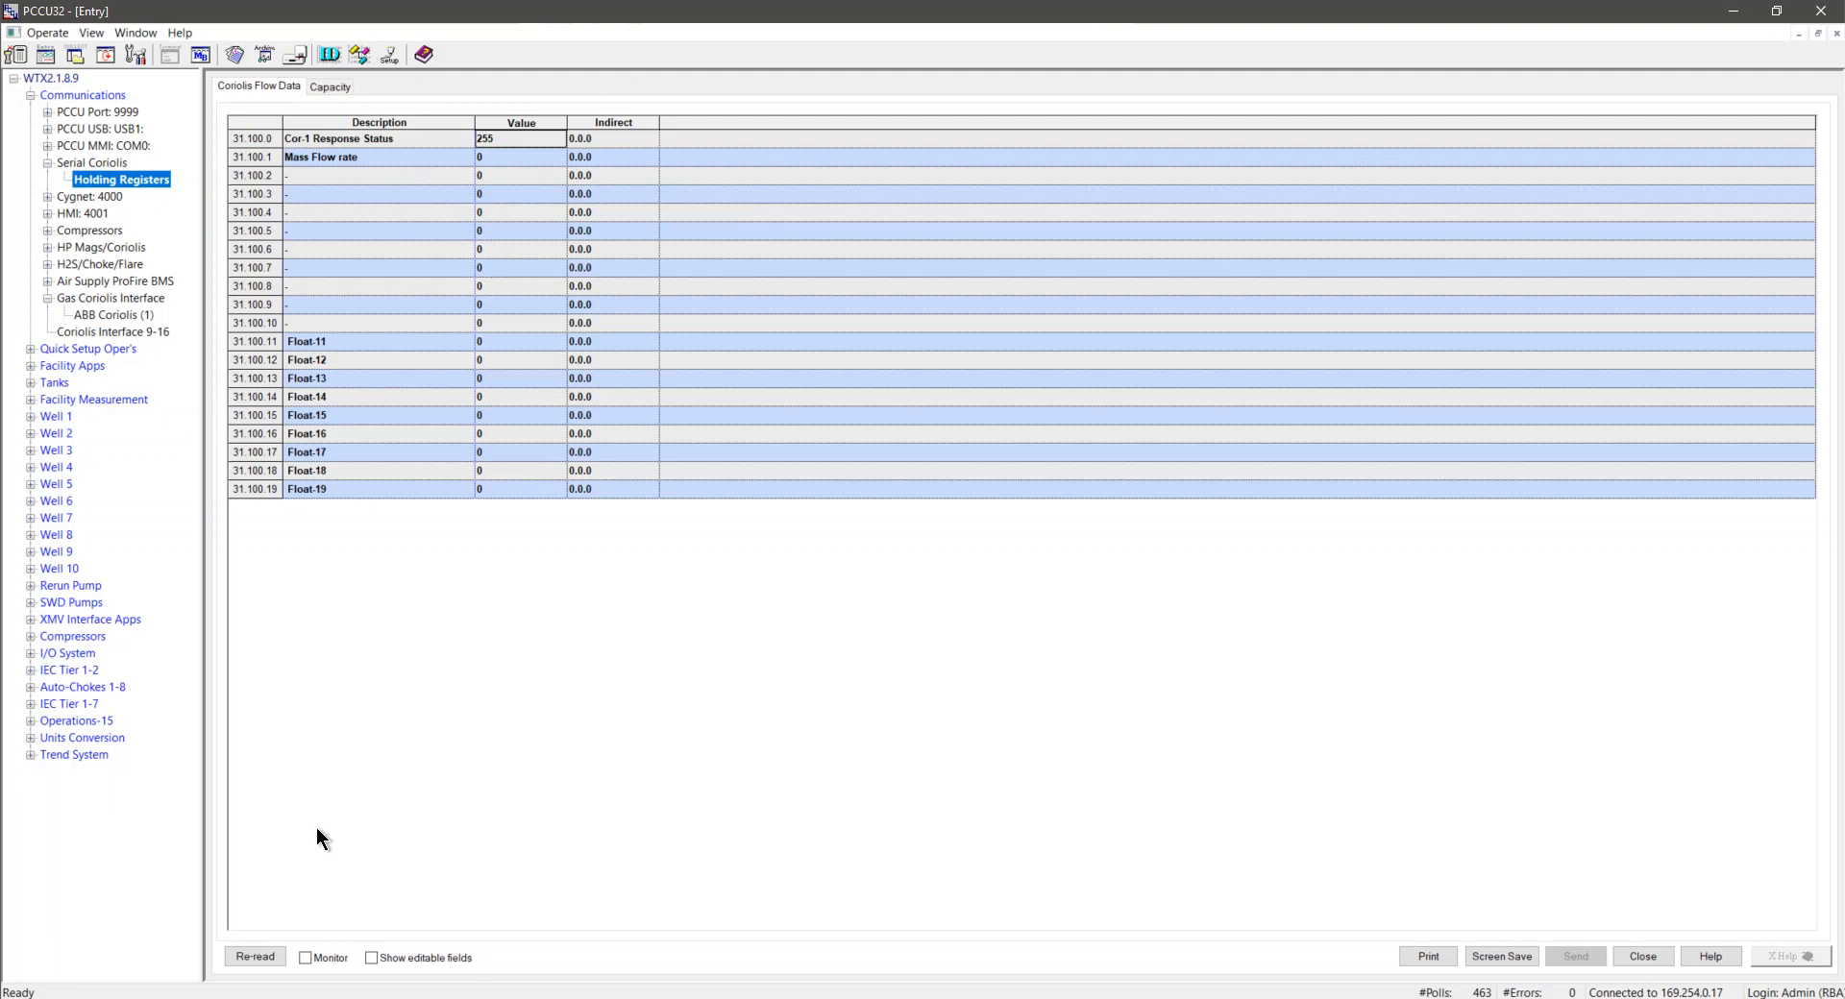
click(268, 960)
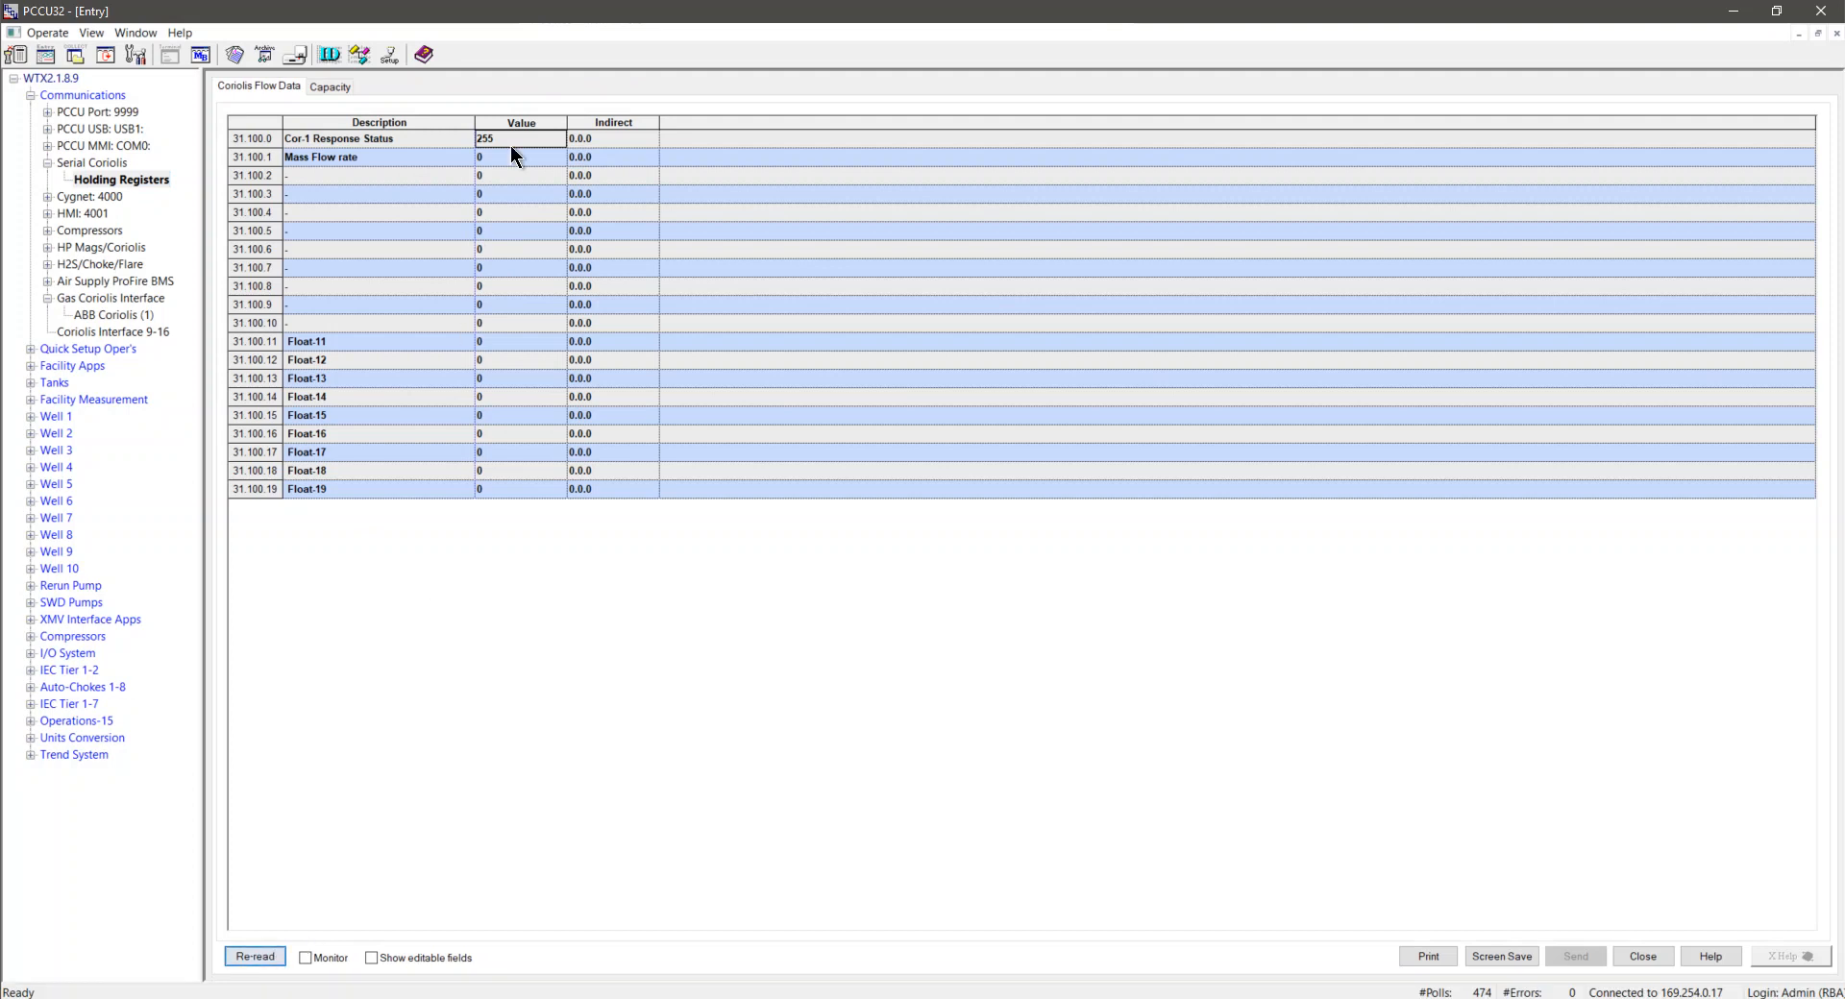
click(92, 163)
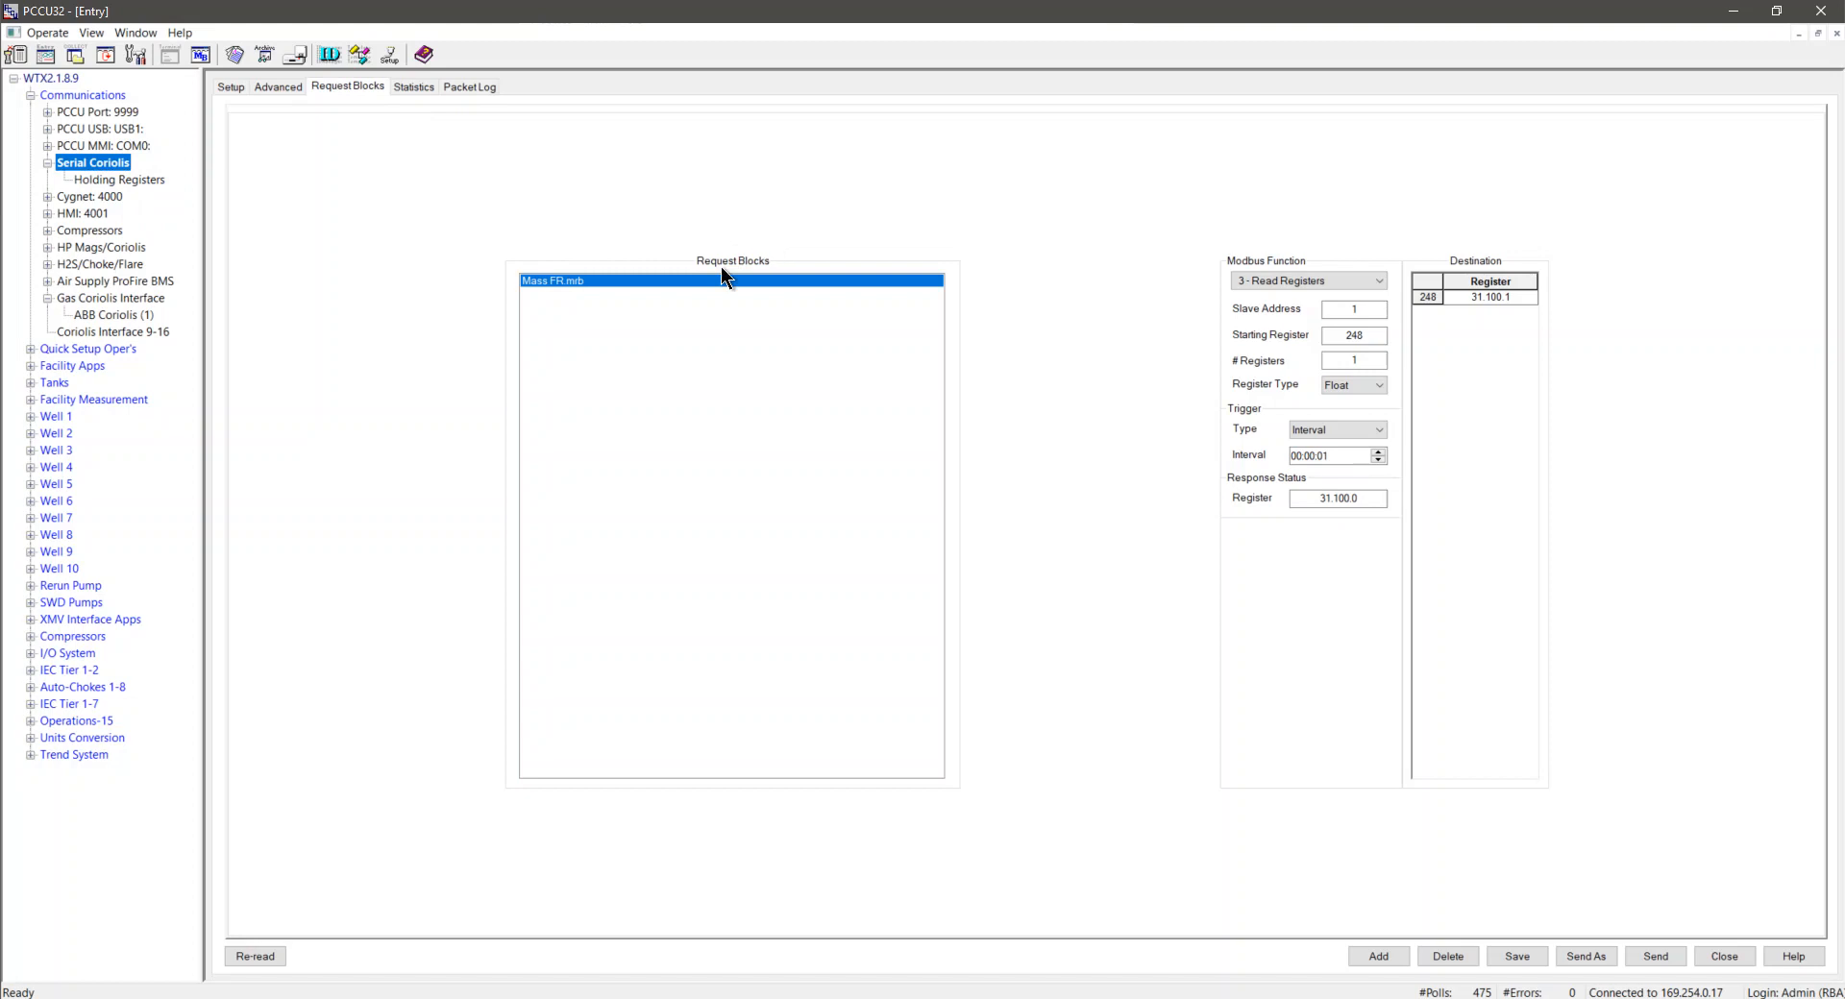
click(1372, 337)
key(BackSpace)
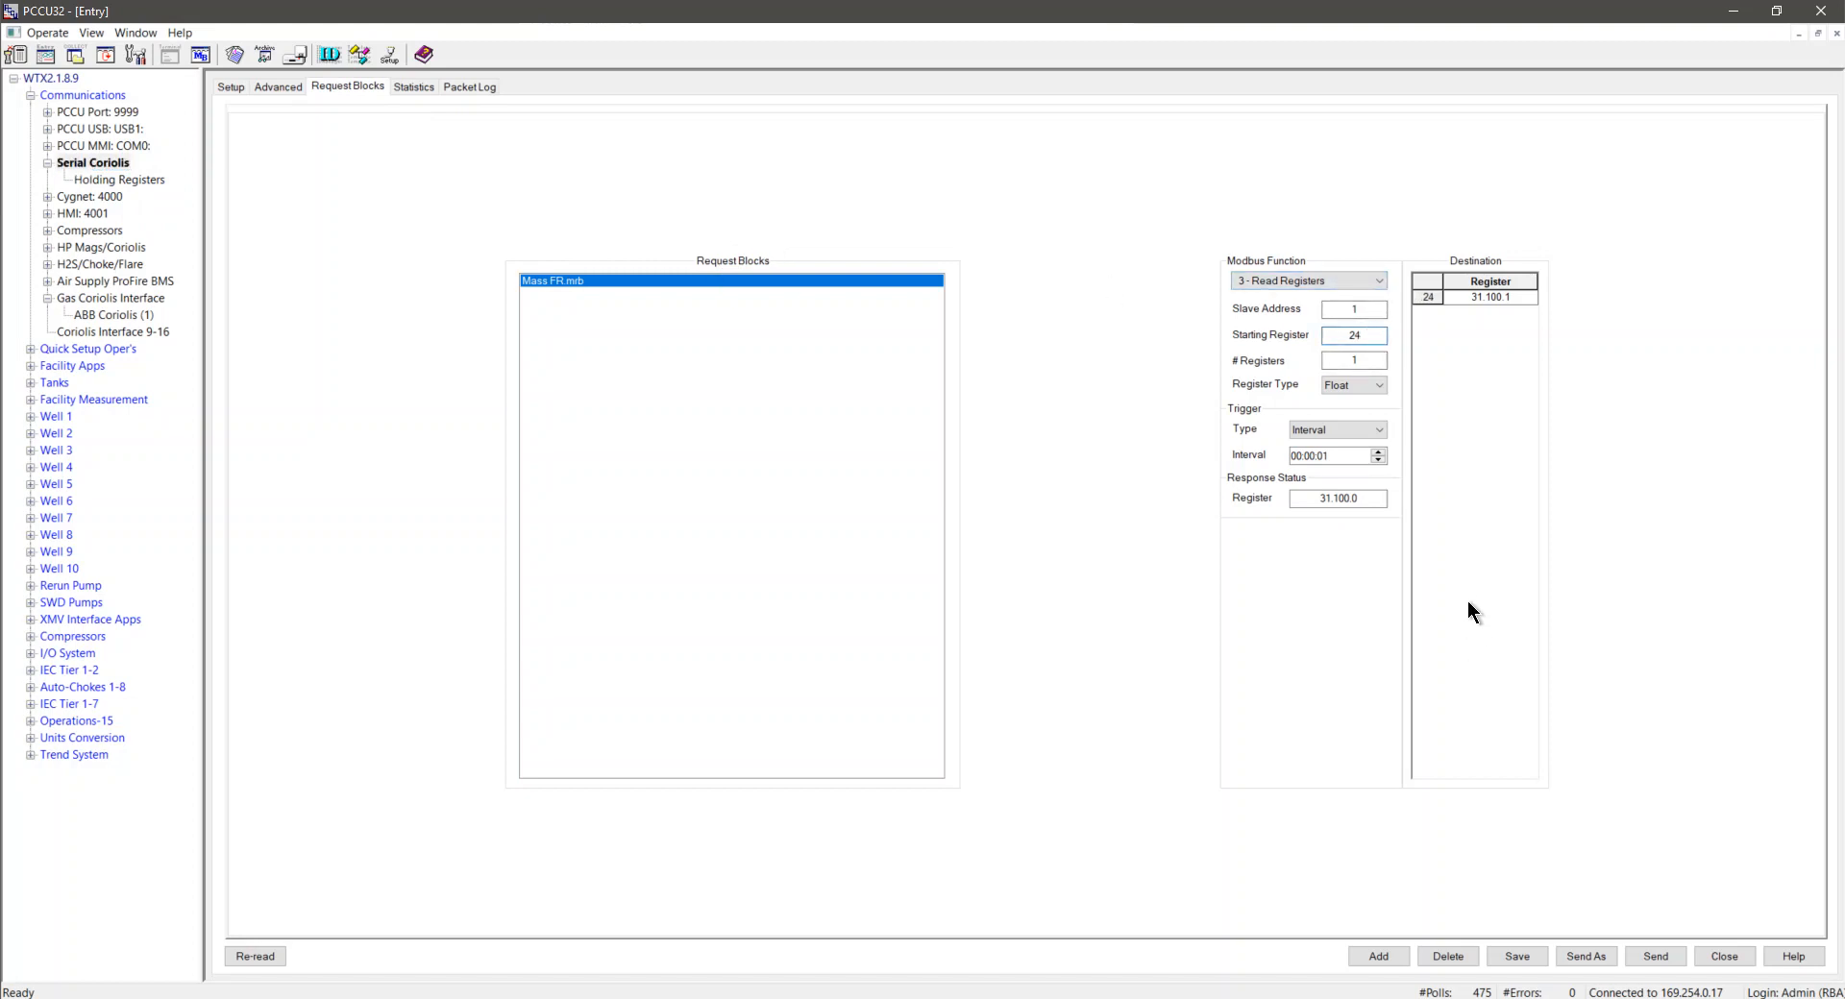
text(7)
click(1655, 957)
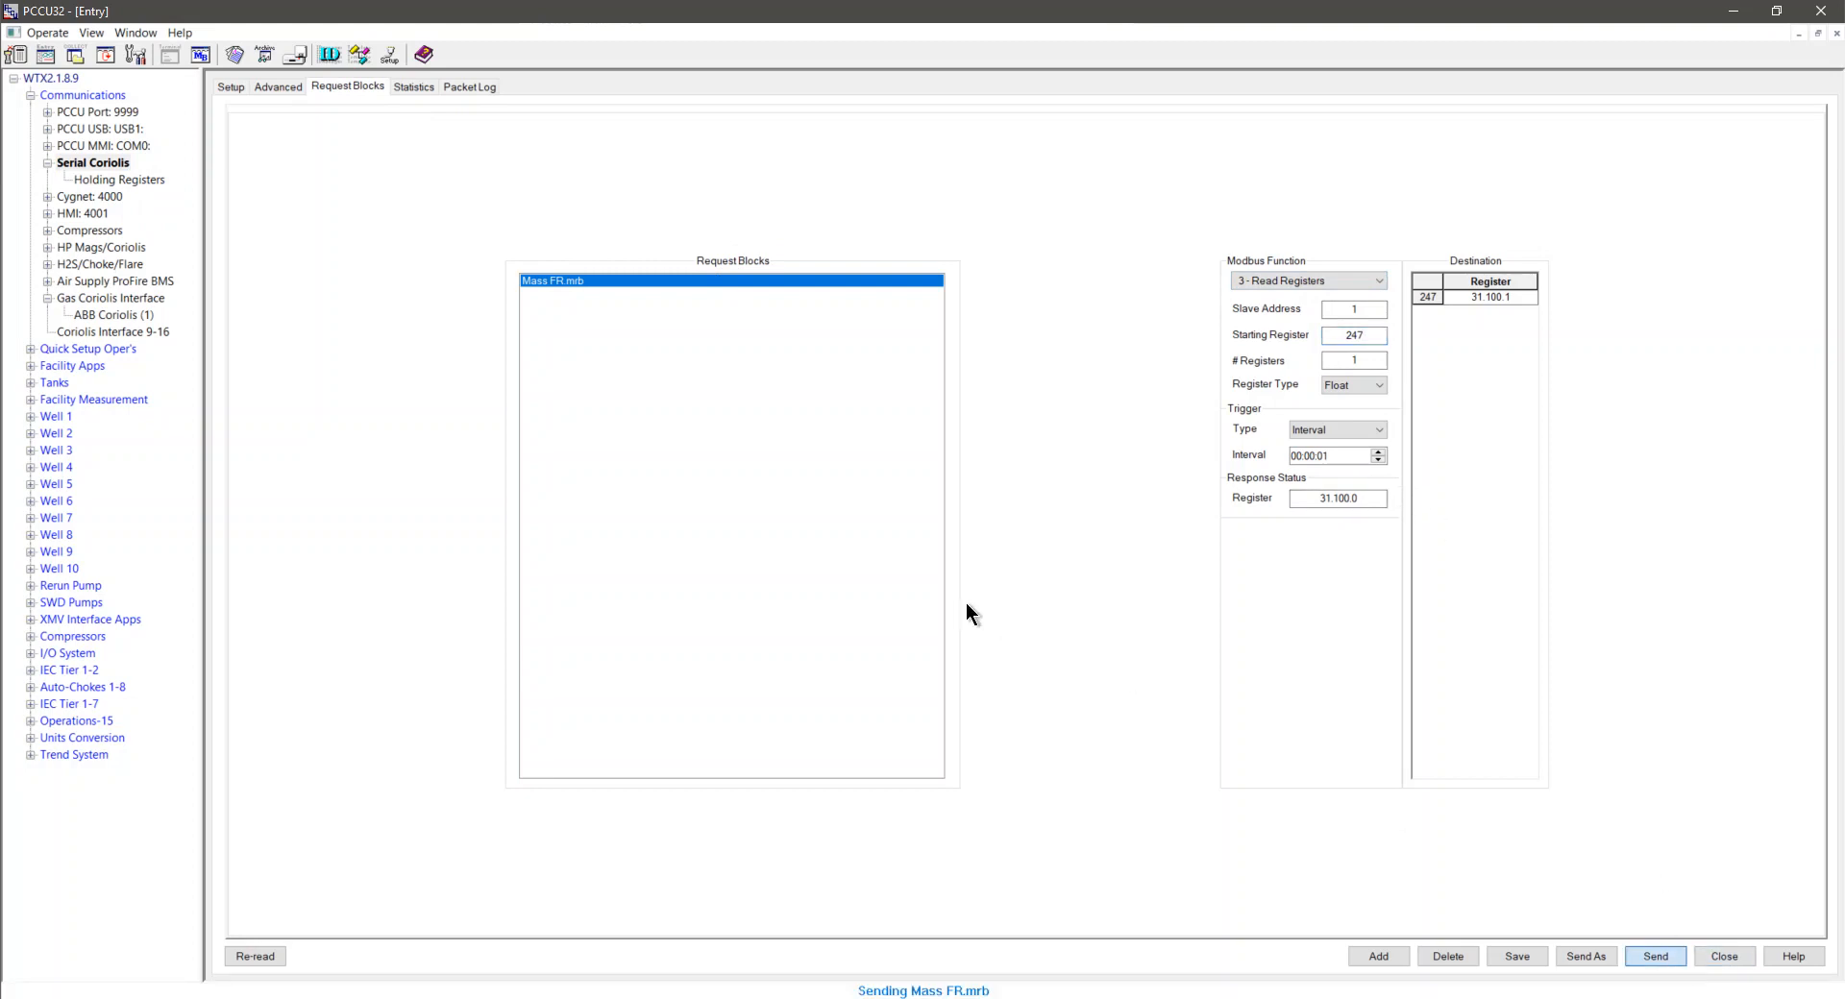
Step: Check the Serial Coriolis port setup, and send a copy of the Mass FR request block under the file name Vol FR
click(246, 86)
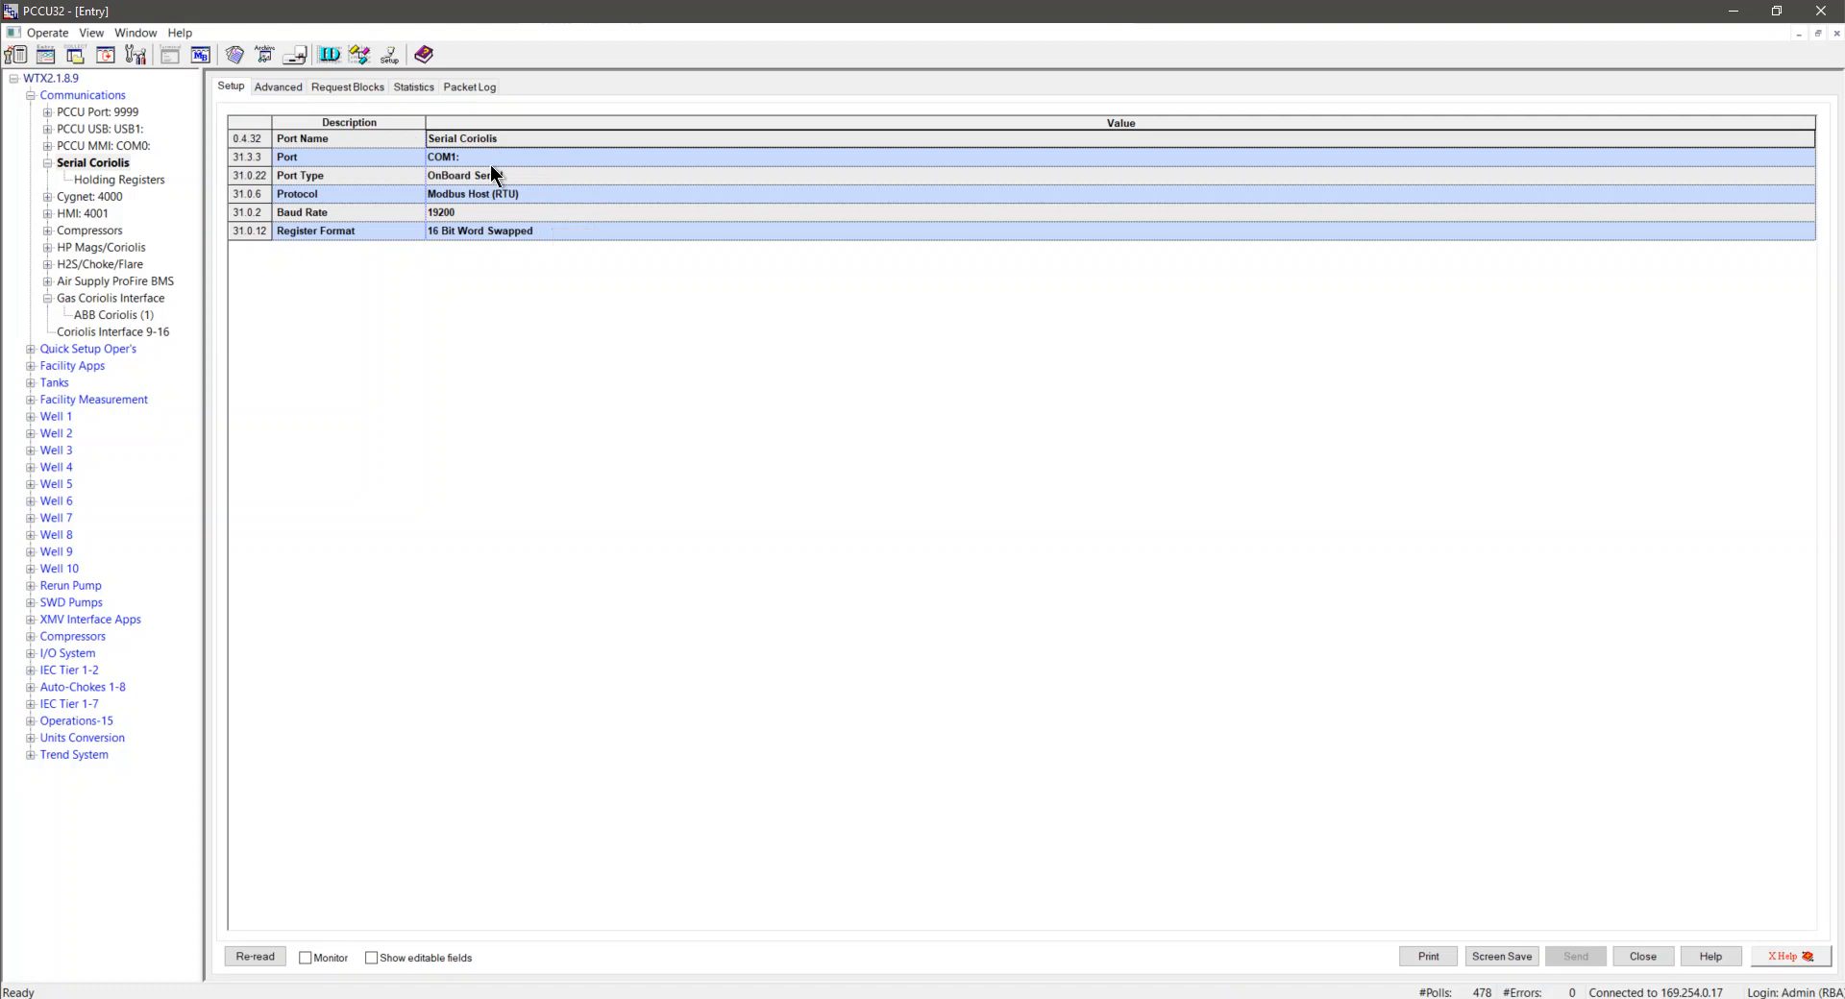
click(352, 87)
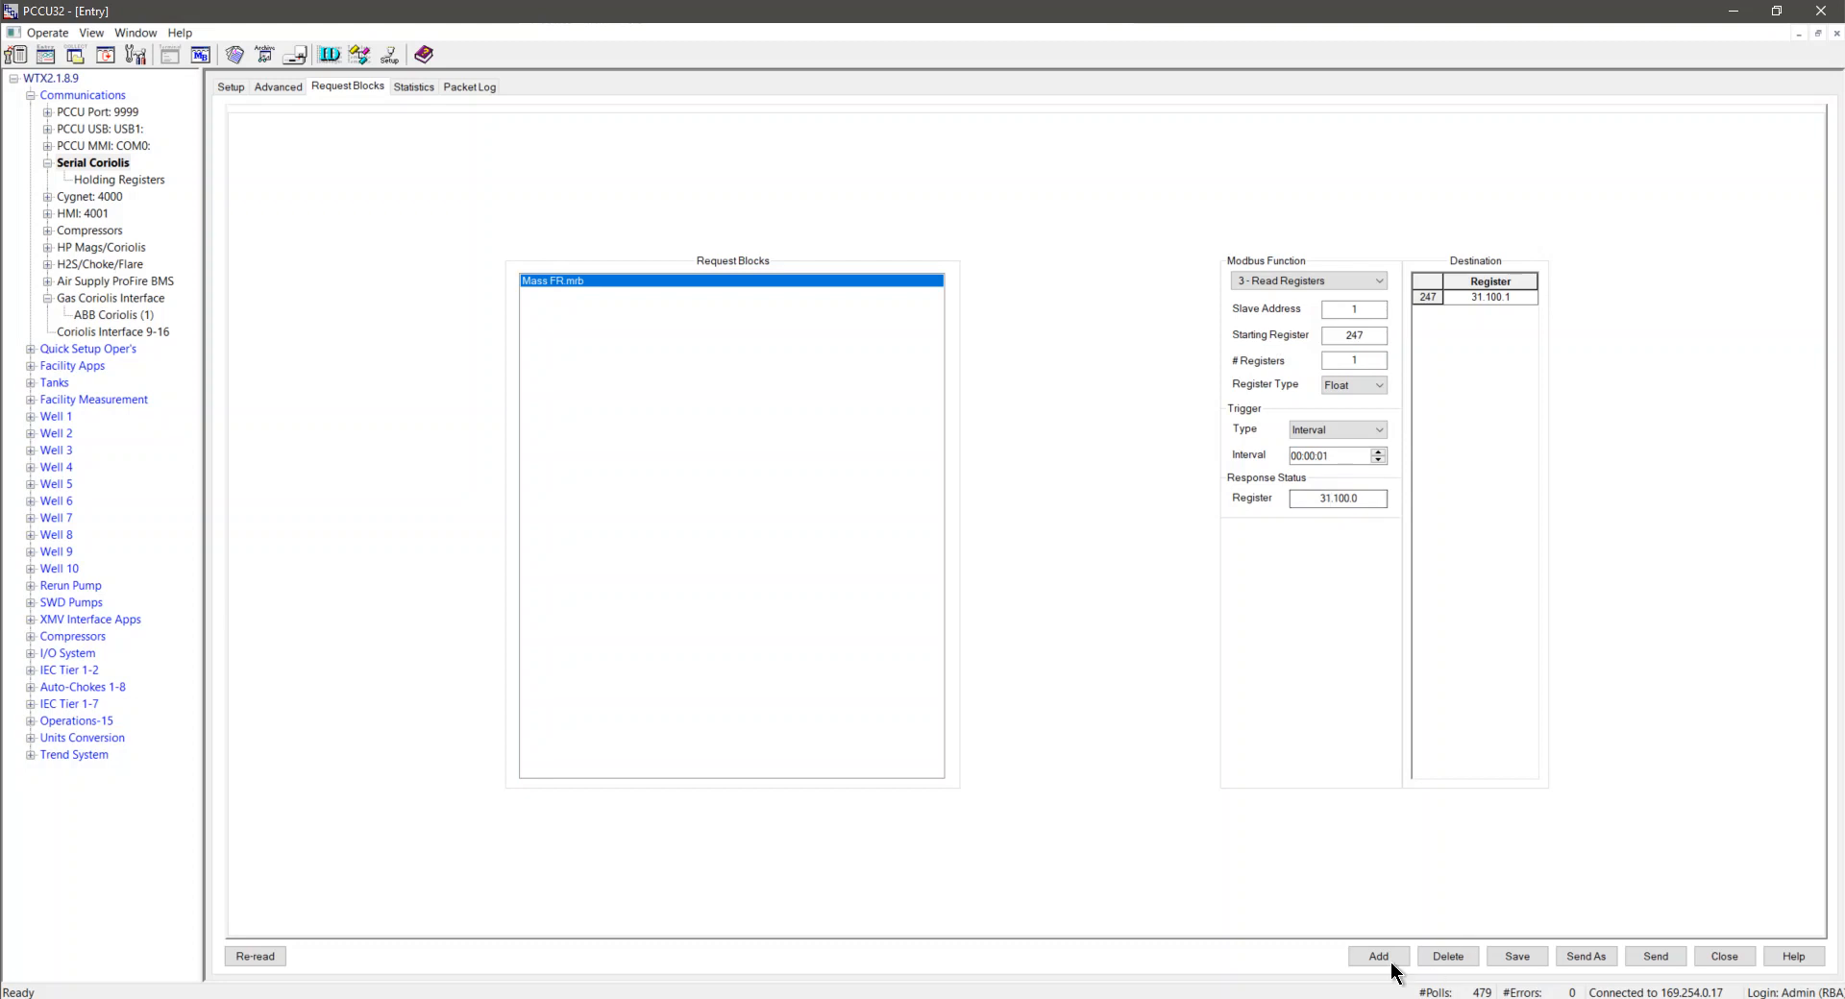
click(1585, 956)
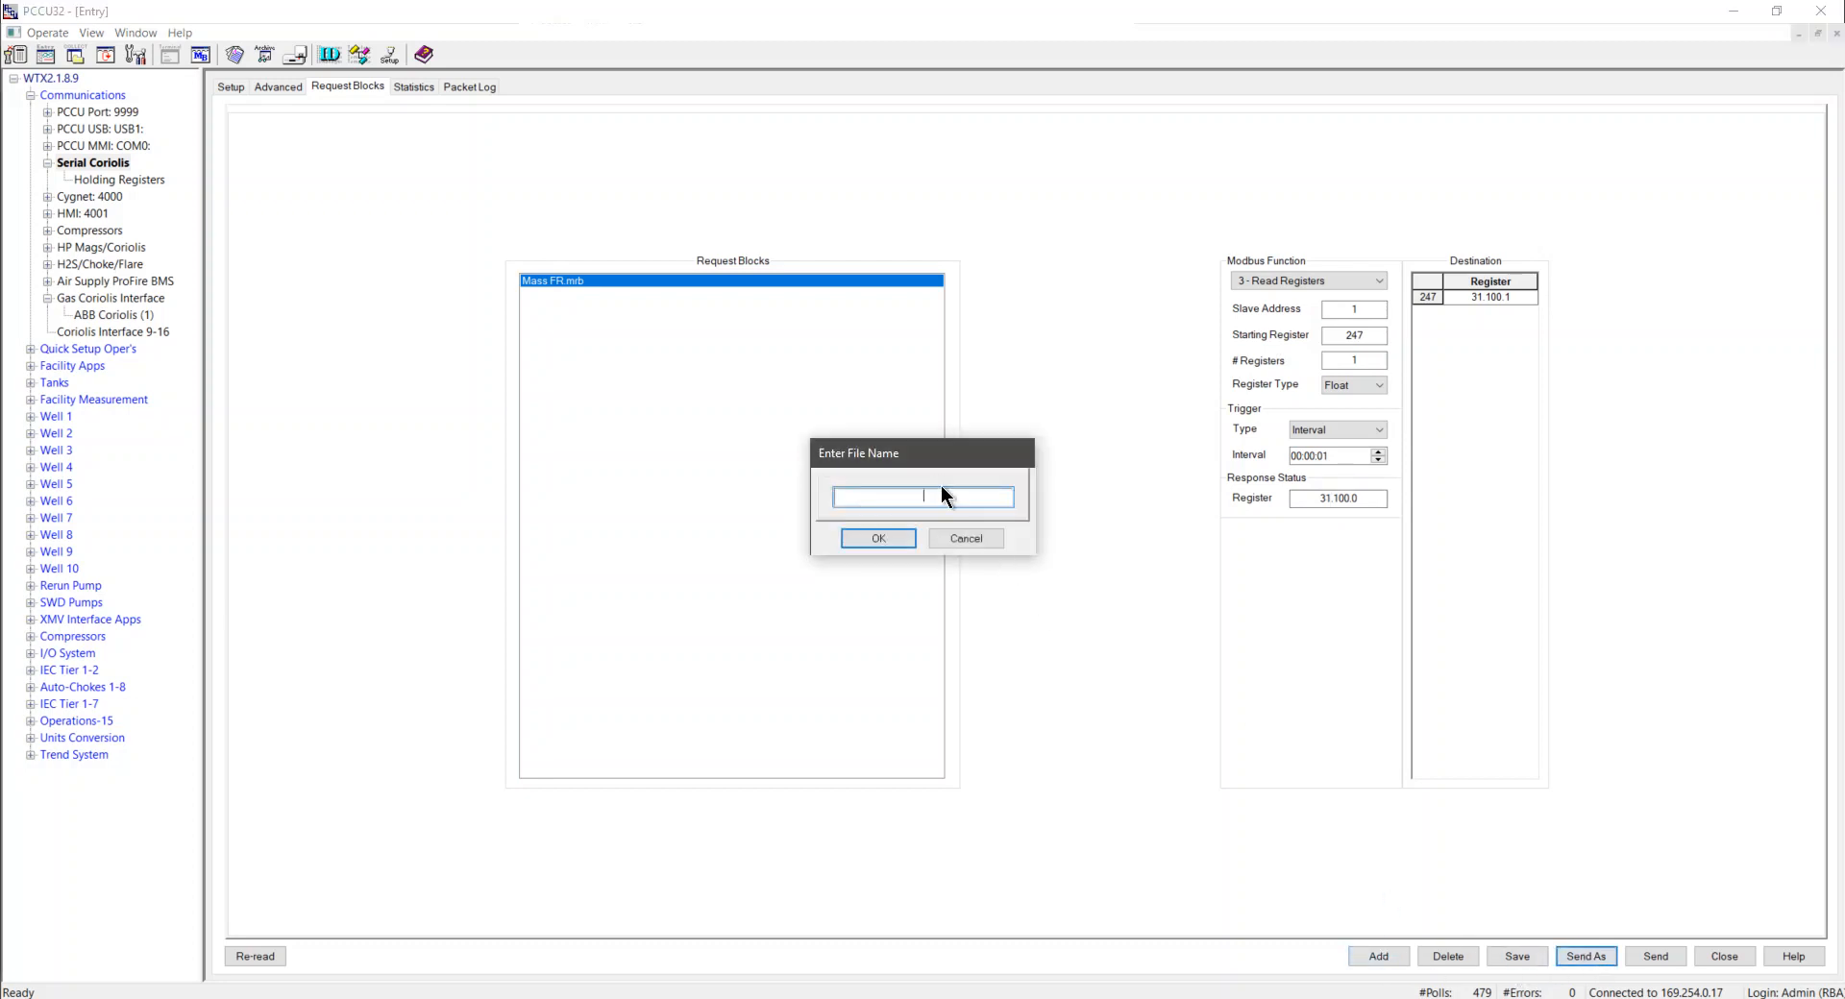
text(Vol FR)
key(Return)
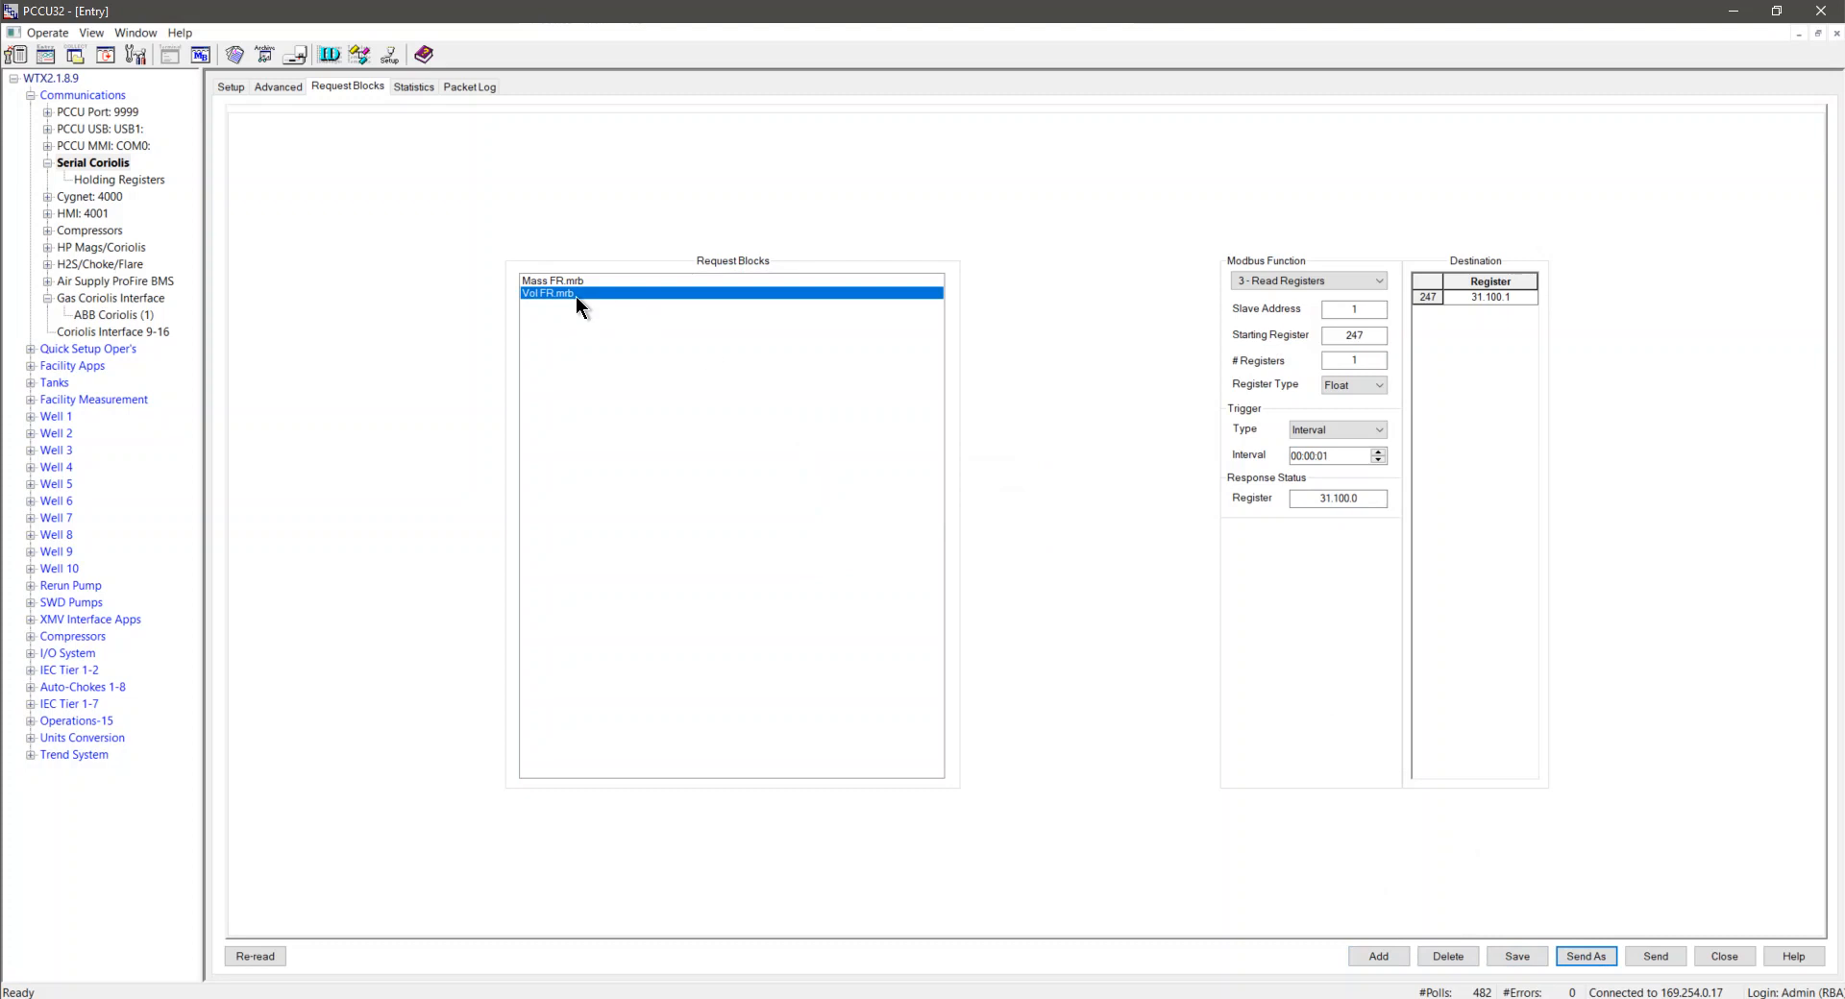
Step: Set the Vol FR block's starting register to 253, destination to 31.100.2 and response status register to 0.0.0, and send it
click(1373, 333)
text(53)
click(1514, 297)
key(BackSpace)
text(2)
click(1362, 499)
drag(1391, 507, 1173, 471)
text(0.0.0)
click(1659, 958)
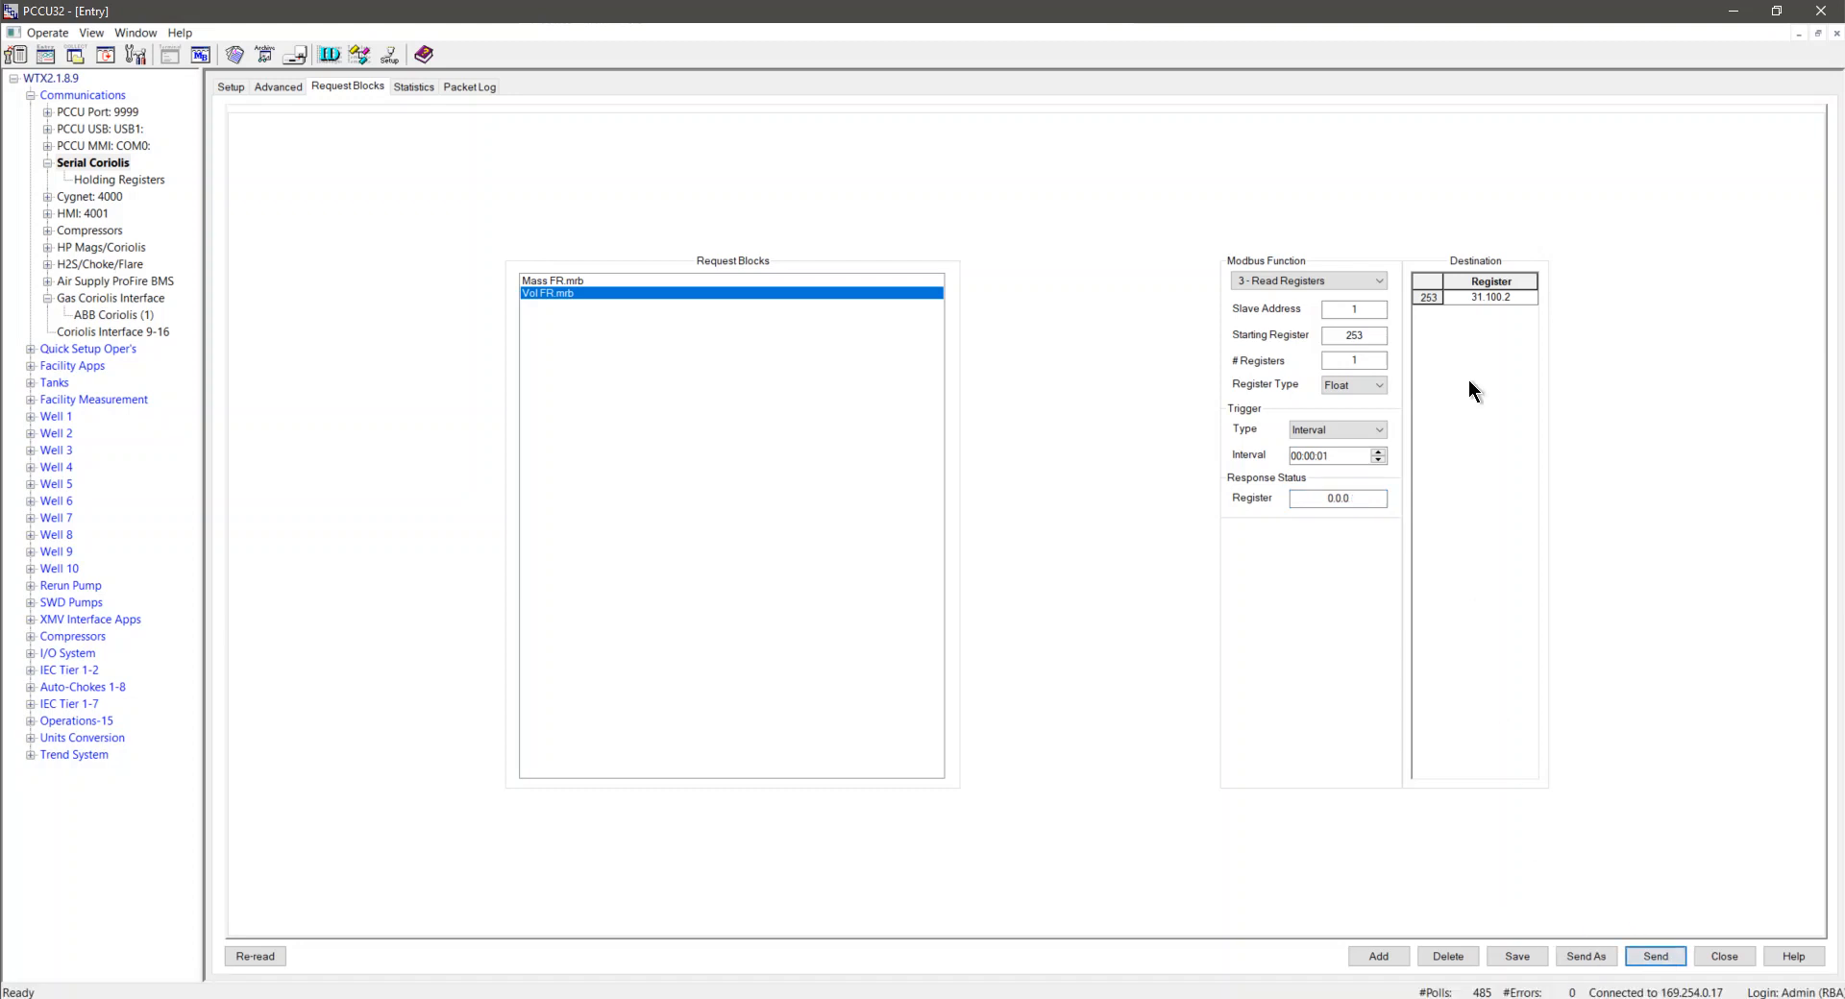
Step: Re-read the Coriolis holding registers, and describe register 31.100.2 as Vol FR and send the change
click(117, 180)
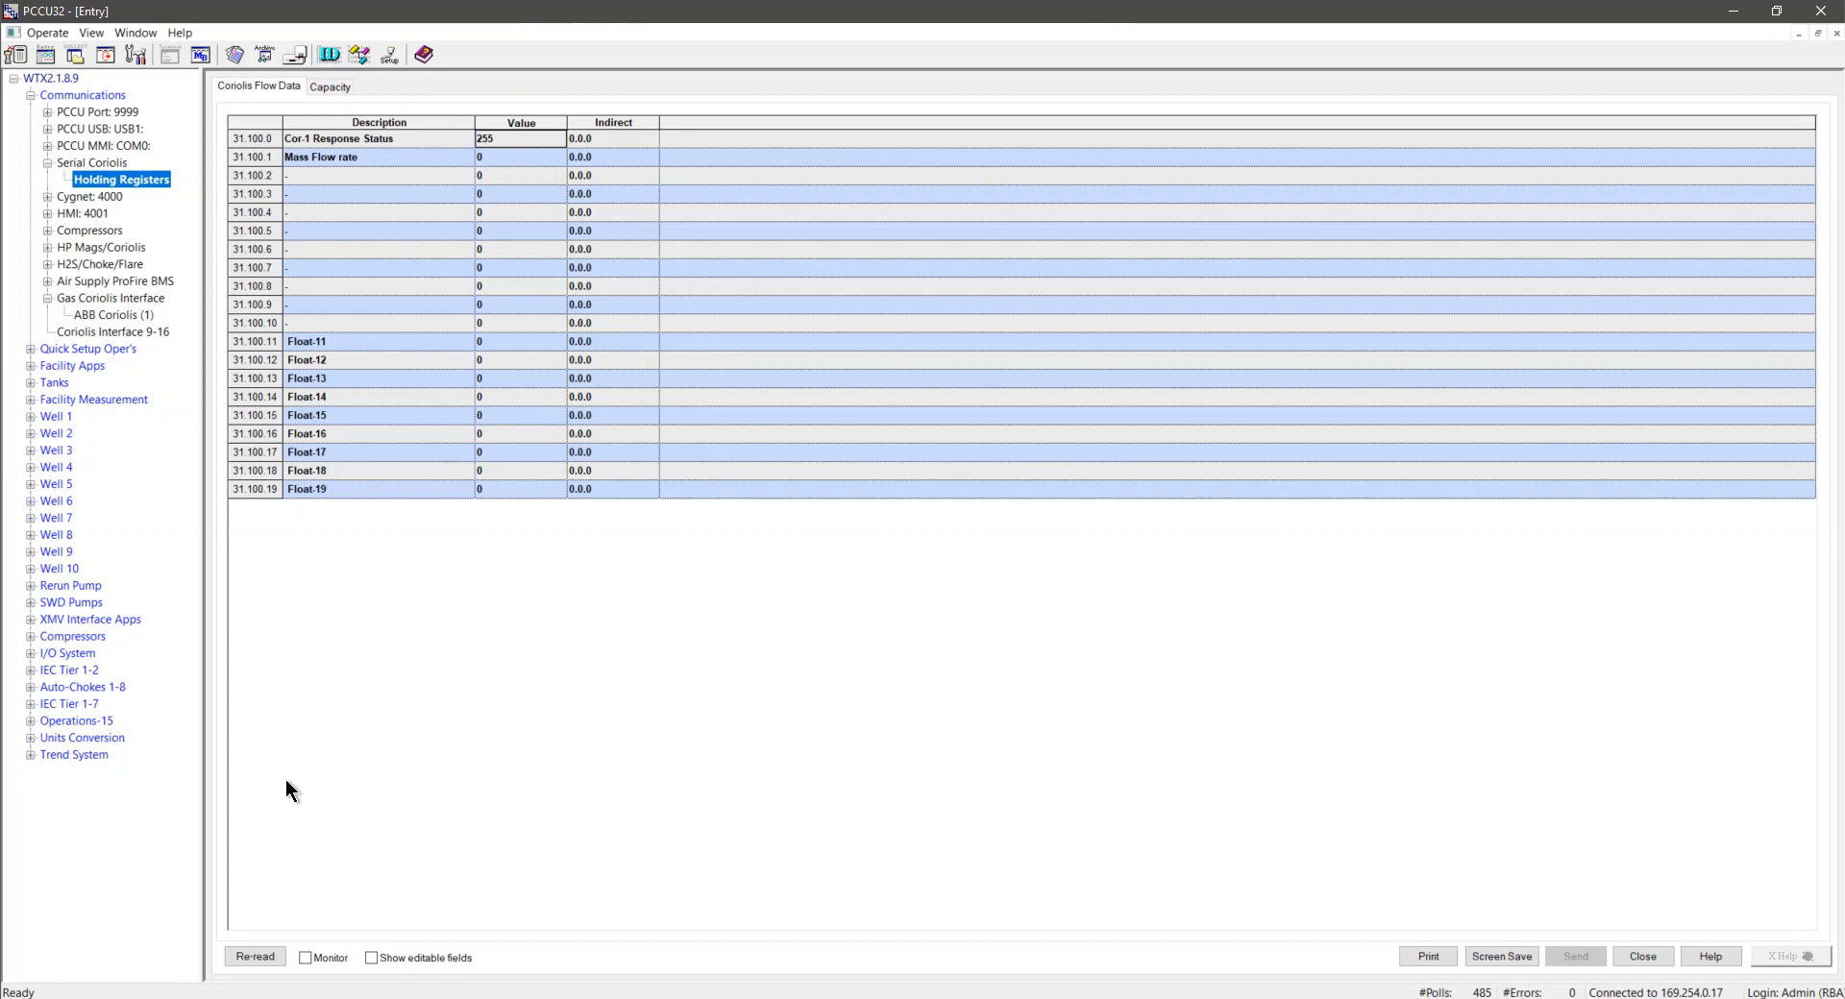
click(253, 957)
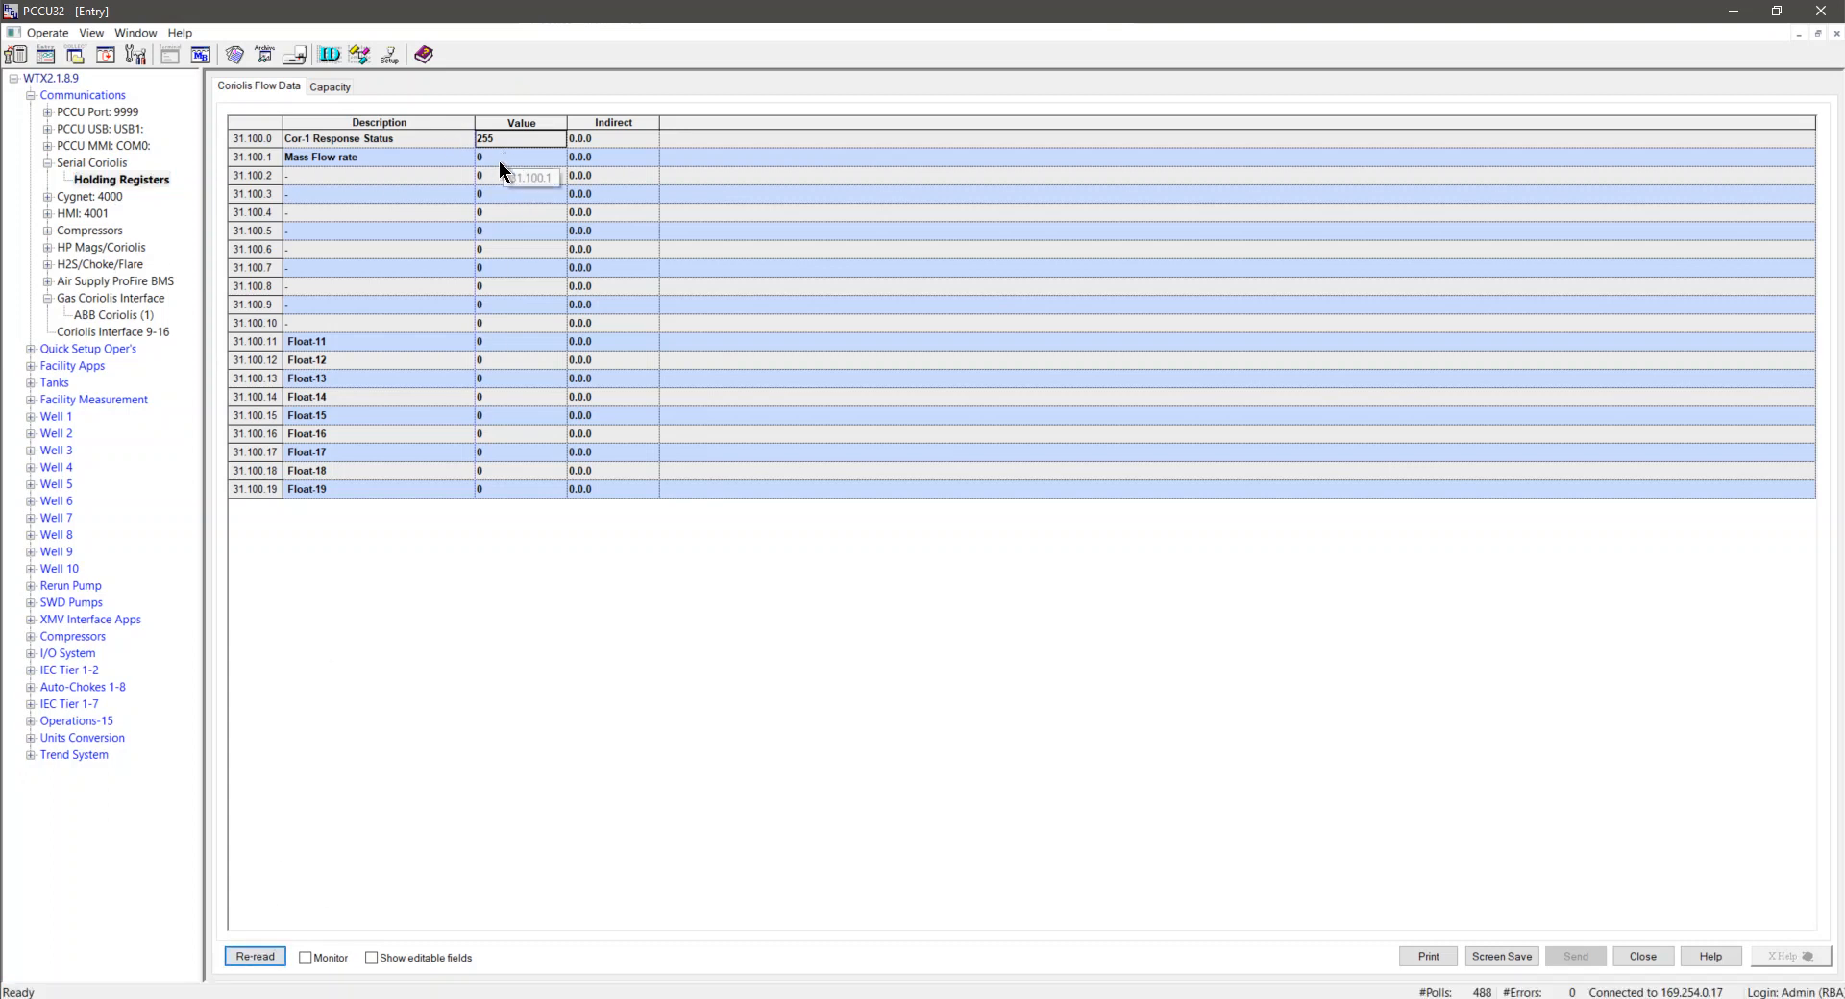
click(366, 173)
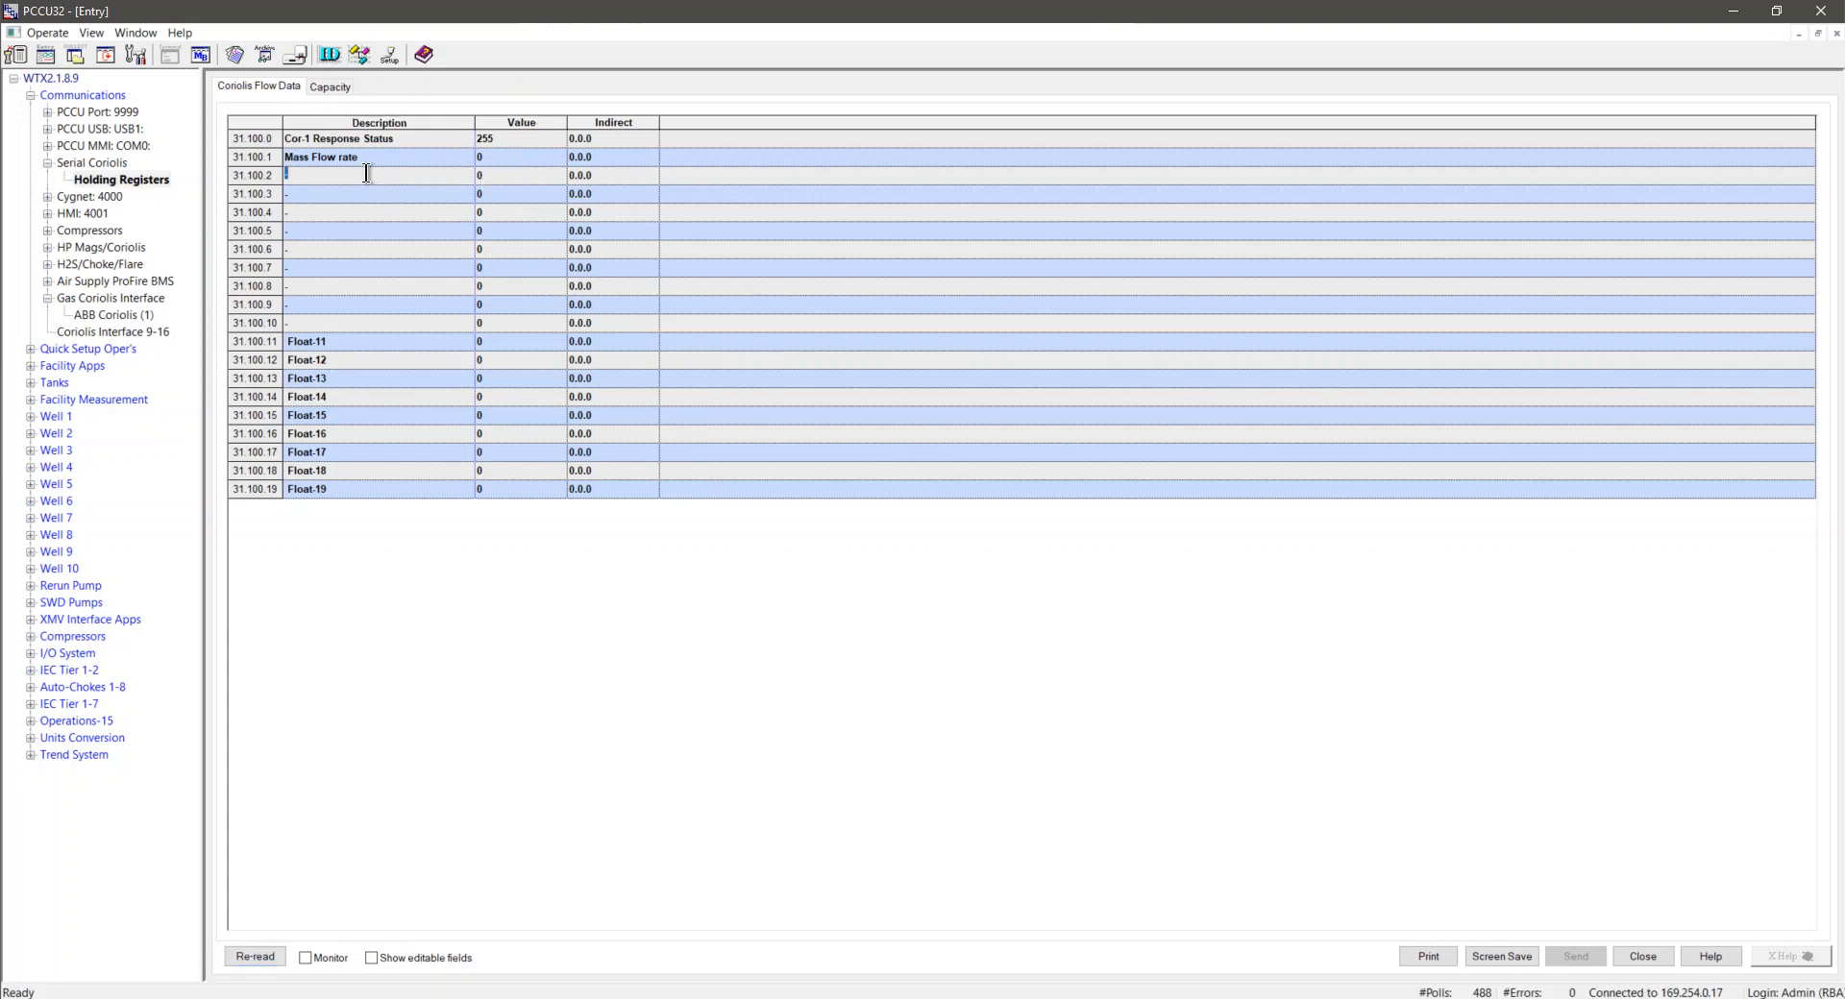
text(Vol FR)
click(1587, 957)
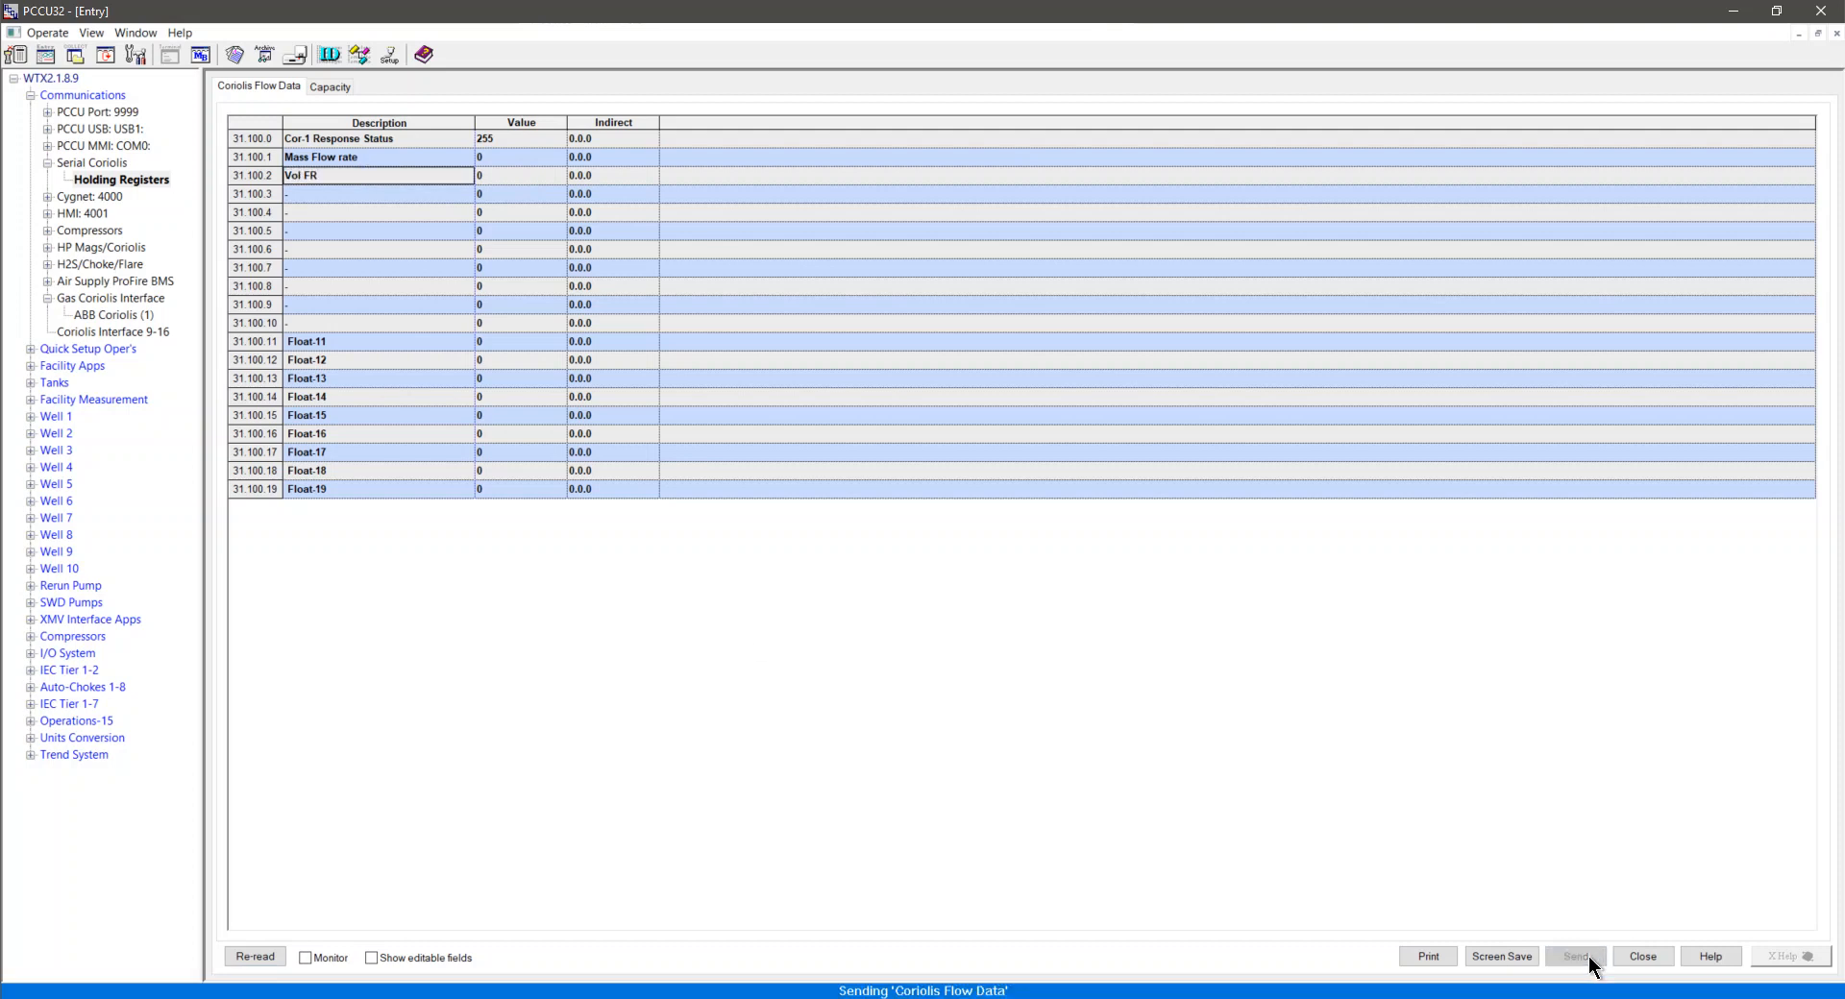
Step: Re-read the Serial Coriolis request blocks, and add and send A1OilDens.mrb from the EOGV1.0.4\Comm-12\Modbus template folder
click(85, 163)
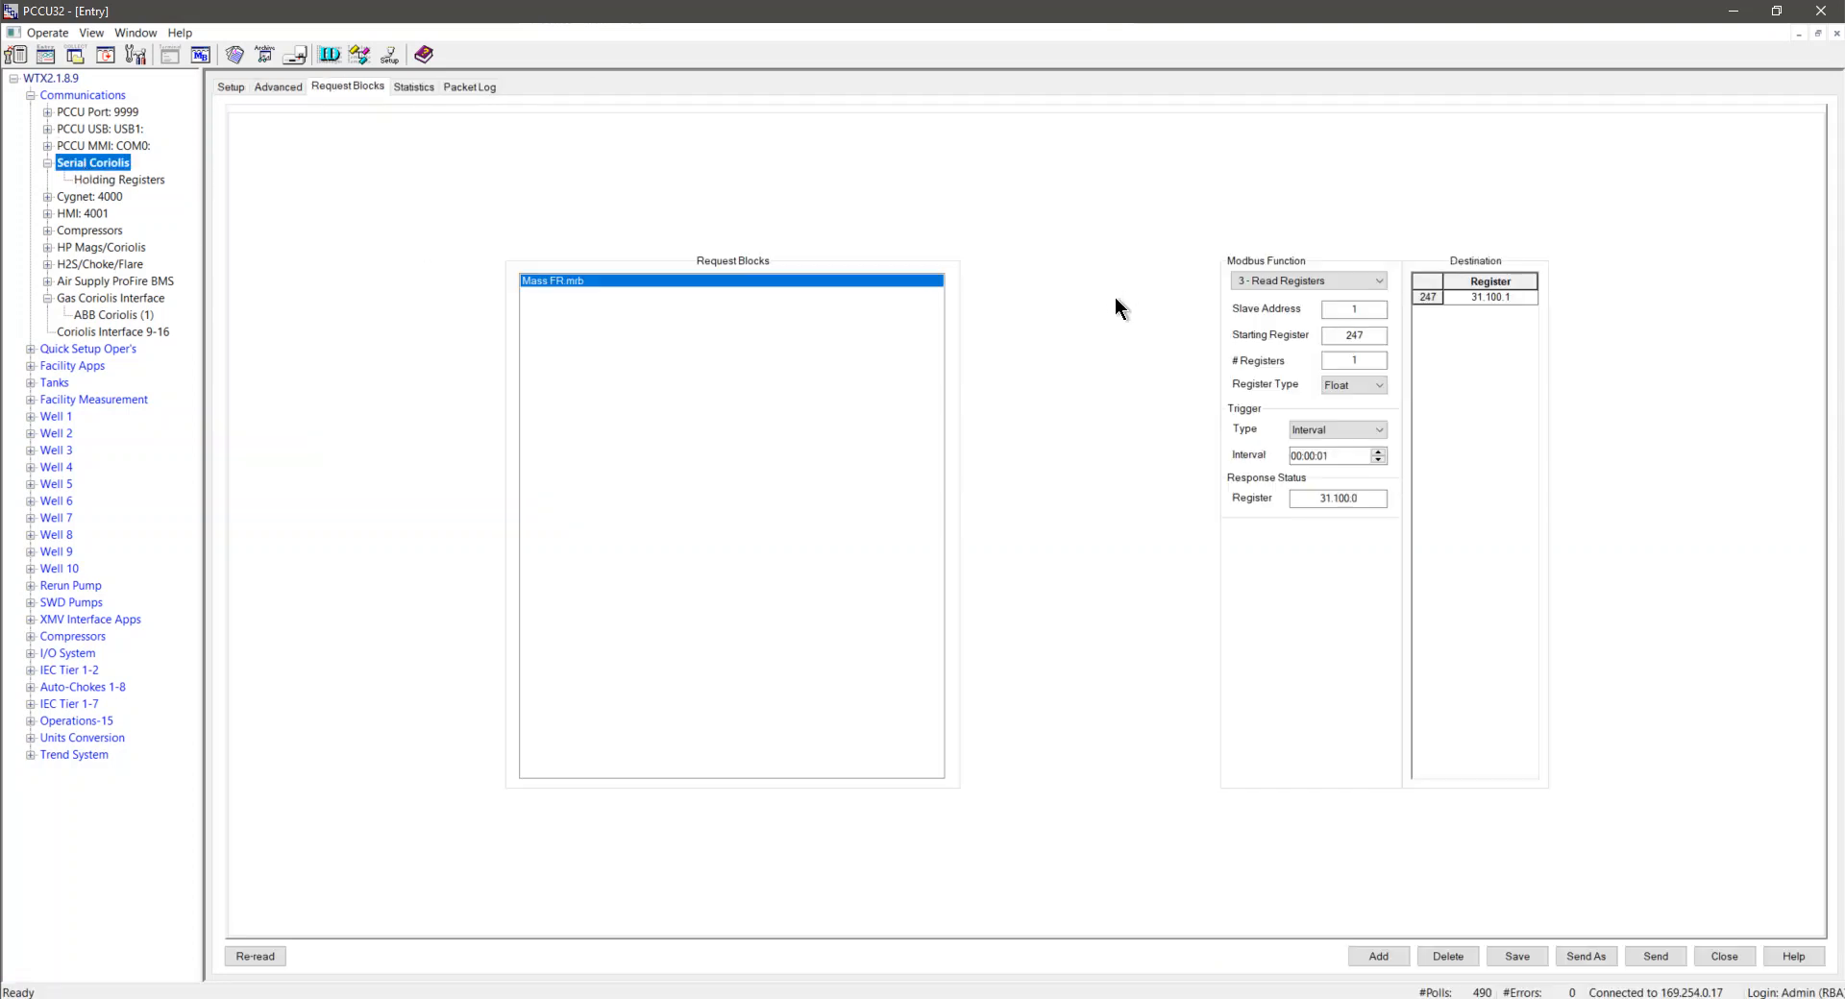
click(254, 956)
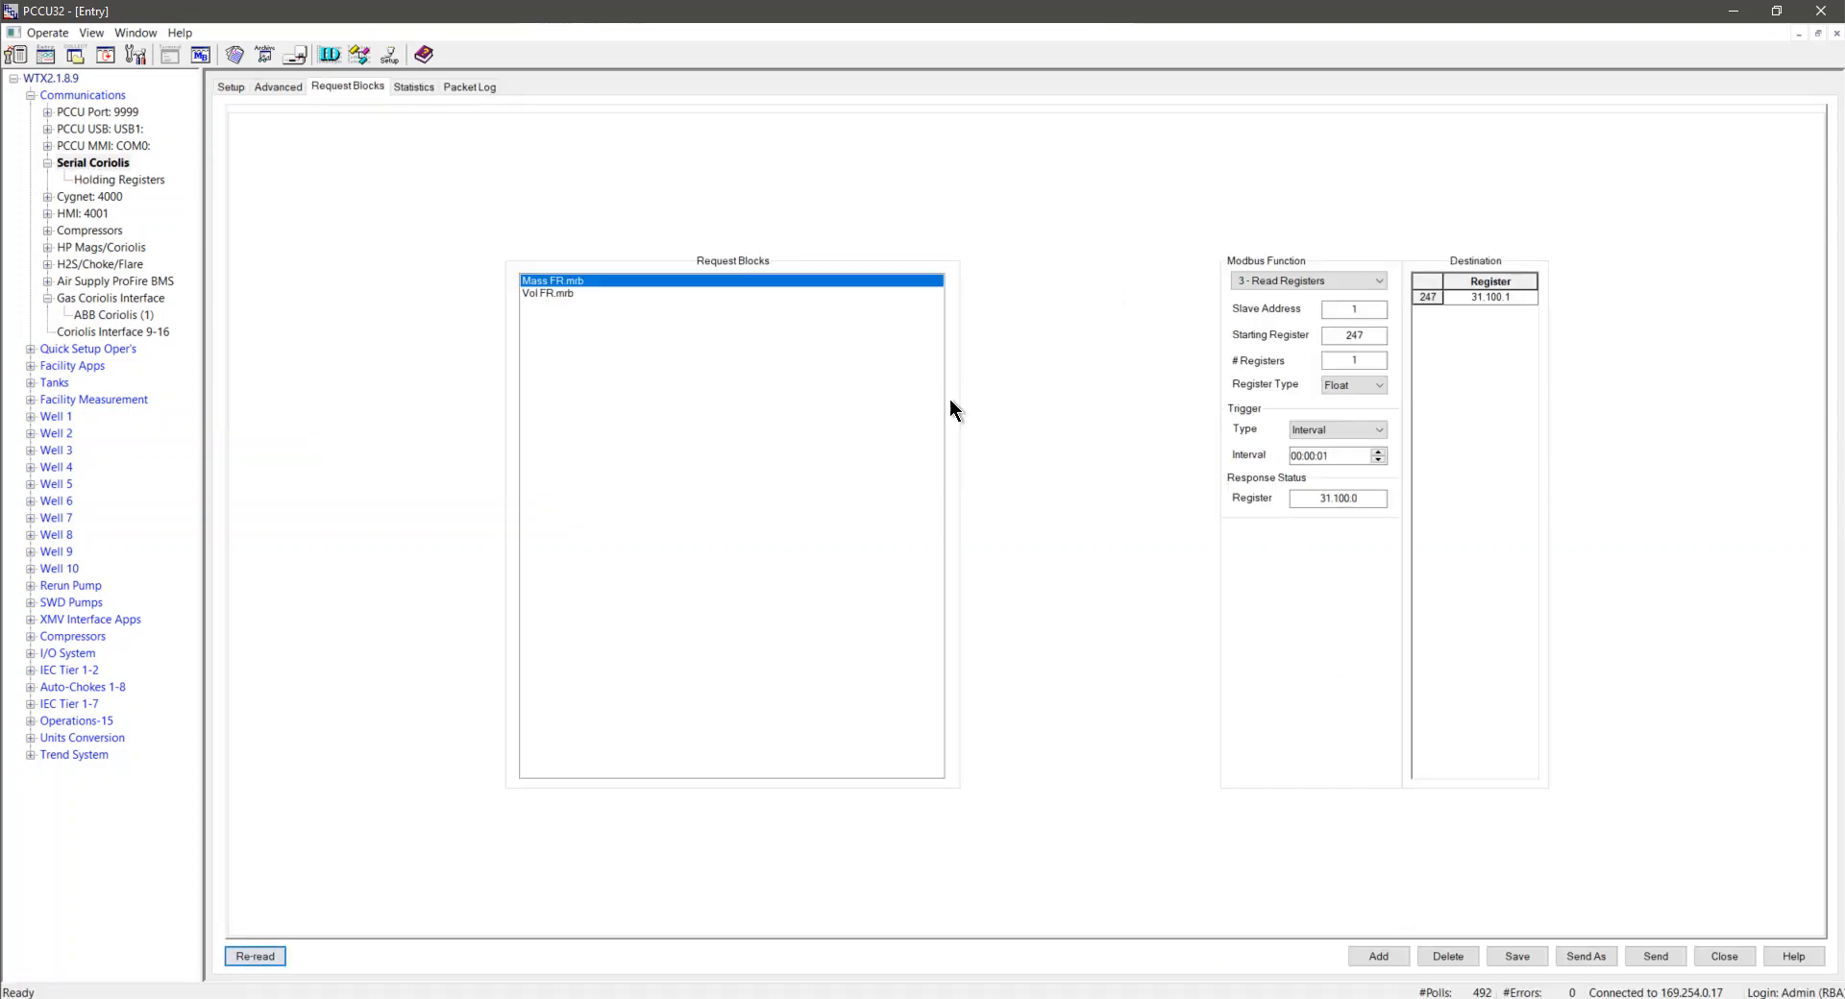
click(1379, 957)
click(982, 538)
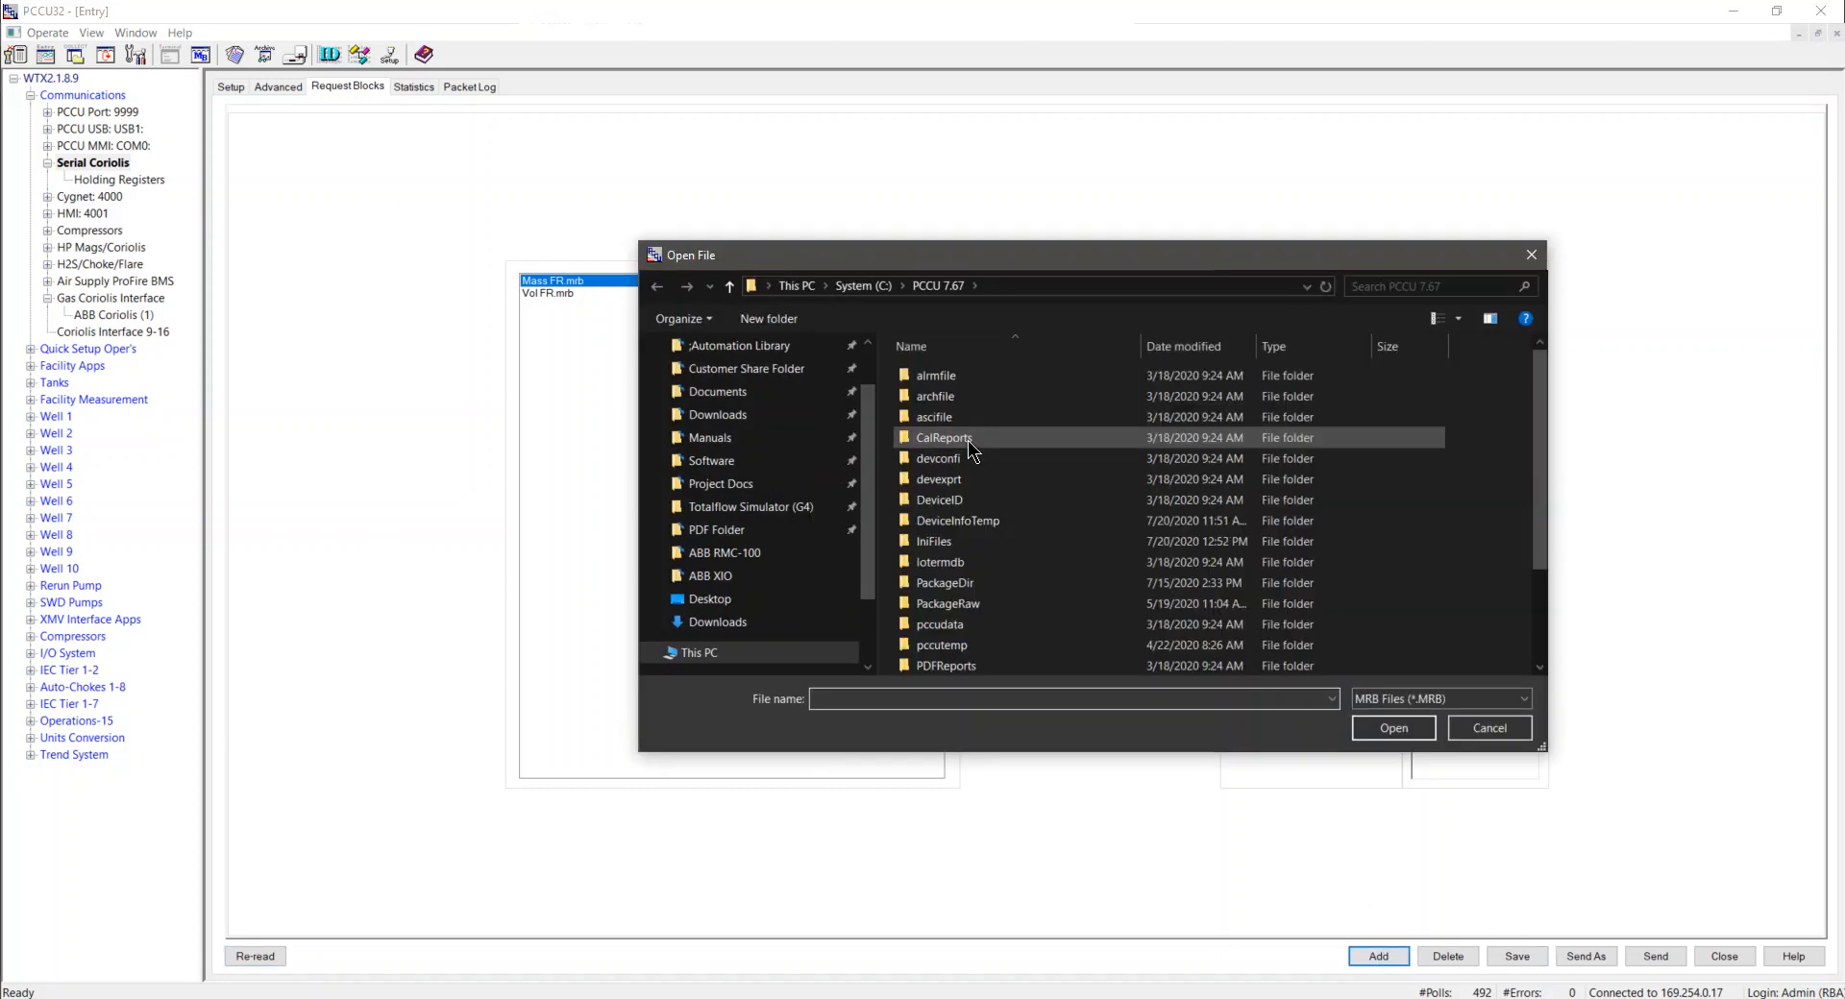
click(1040, 286)
text(F:\Temp\Automation Library\;Customer Templates\EOG Templates\EOGV1.0.4\Comm-12)
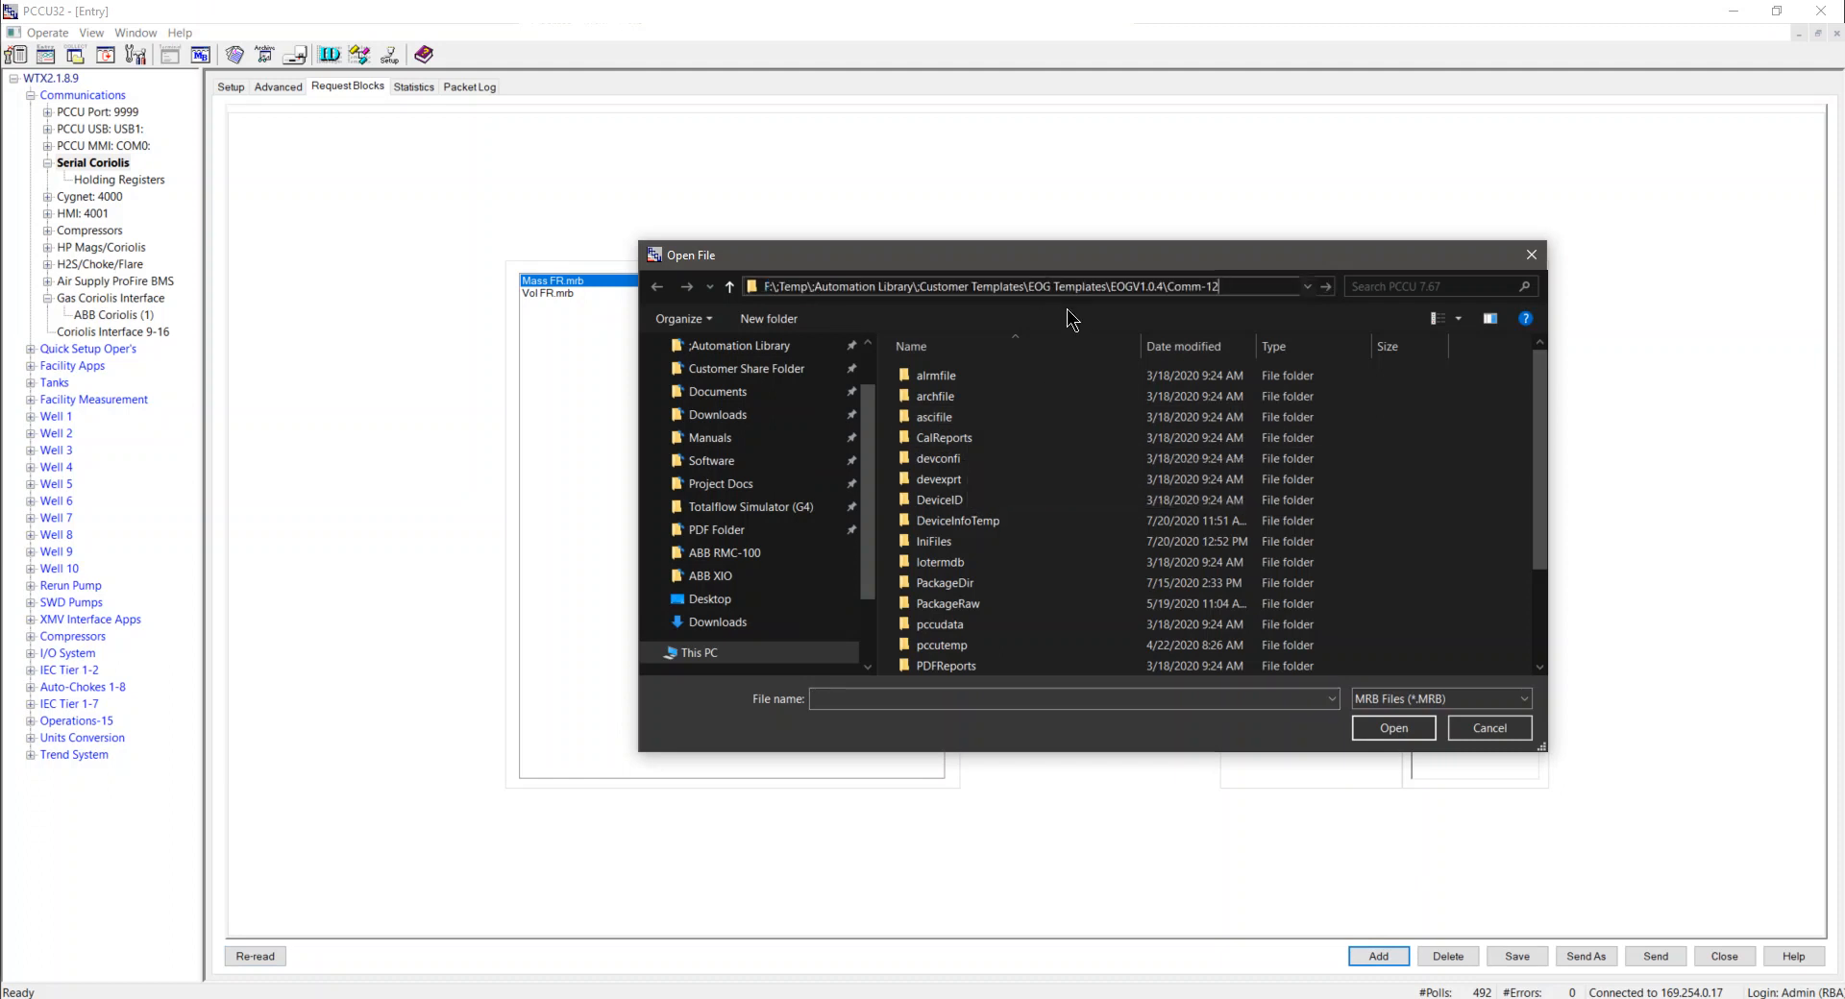
key(Return)
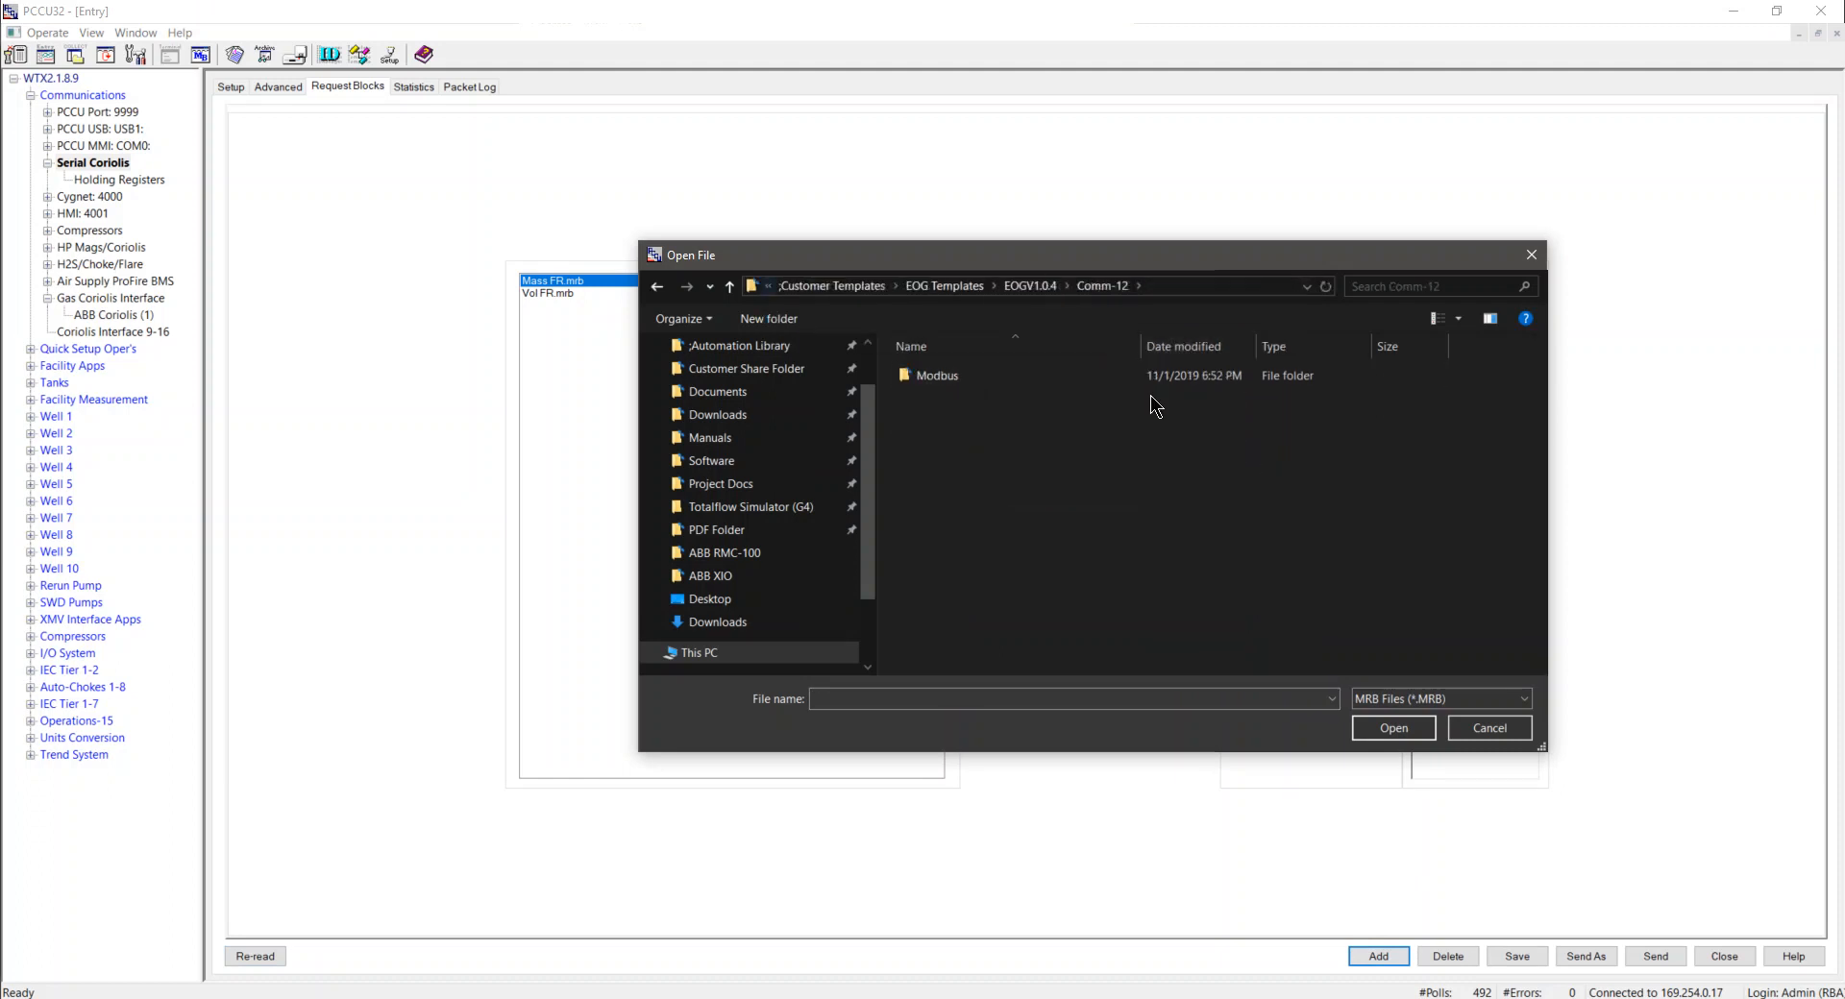
double_click(1005, 373)
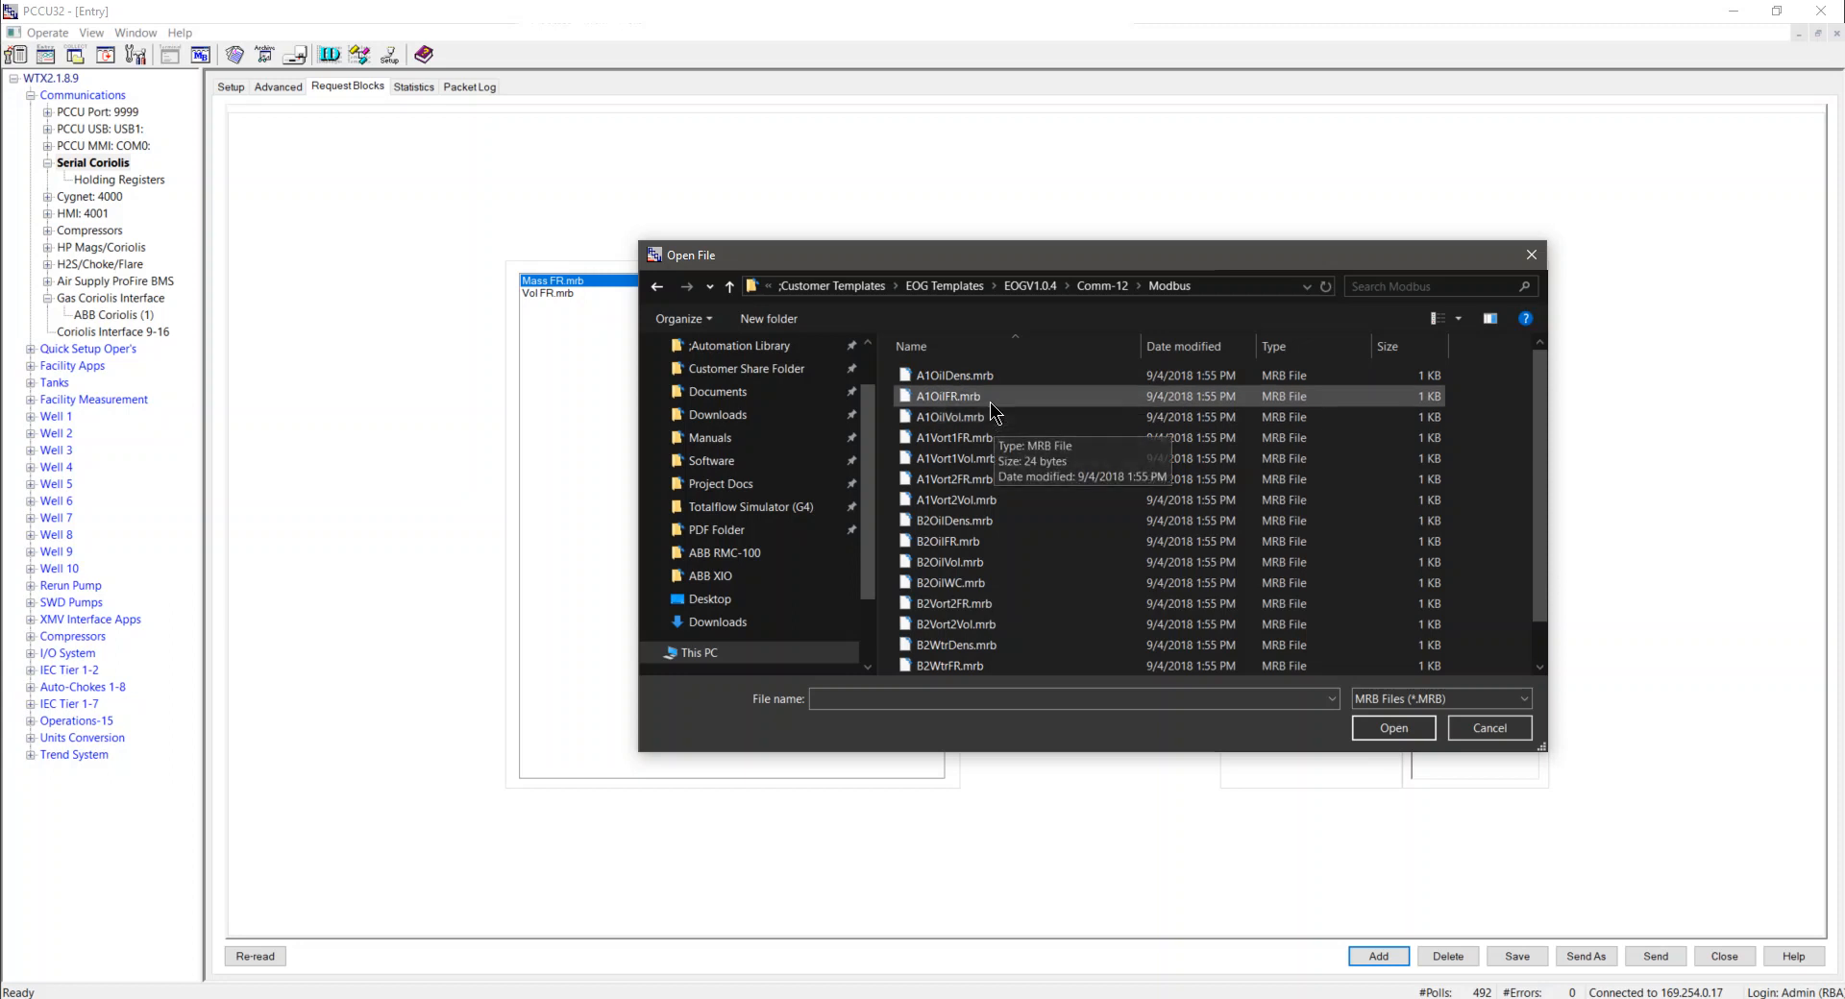
click(1006, 381)
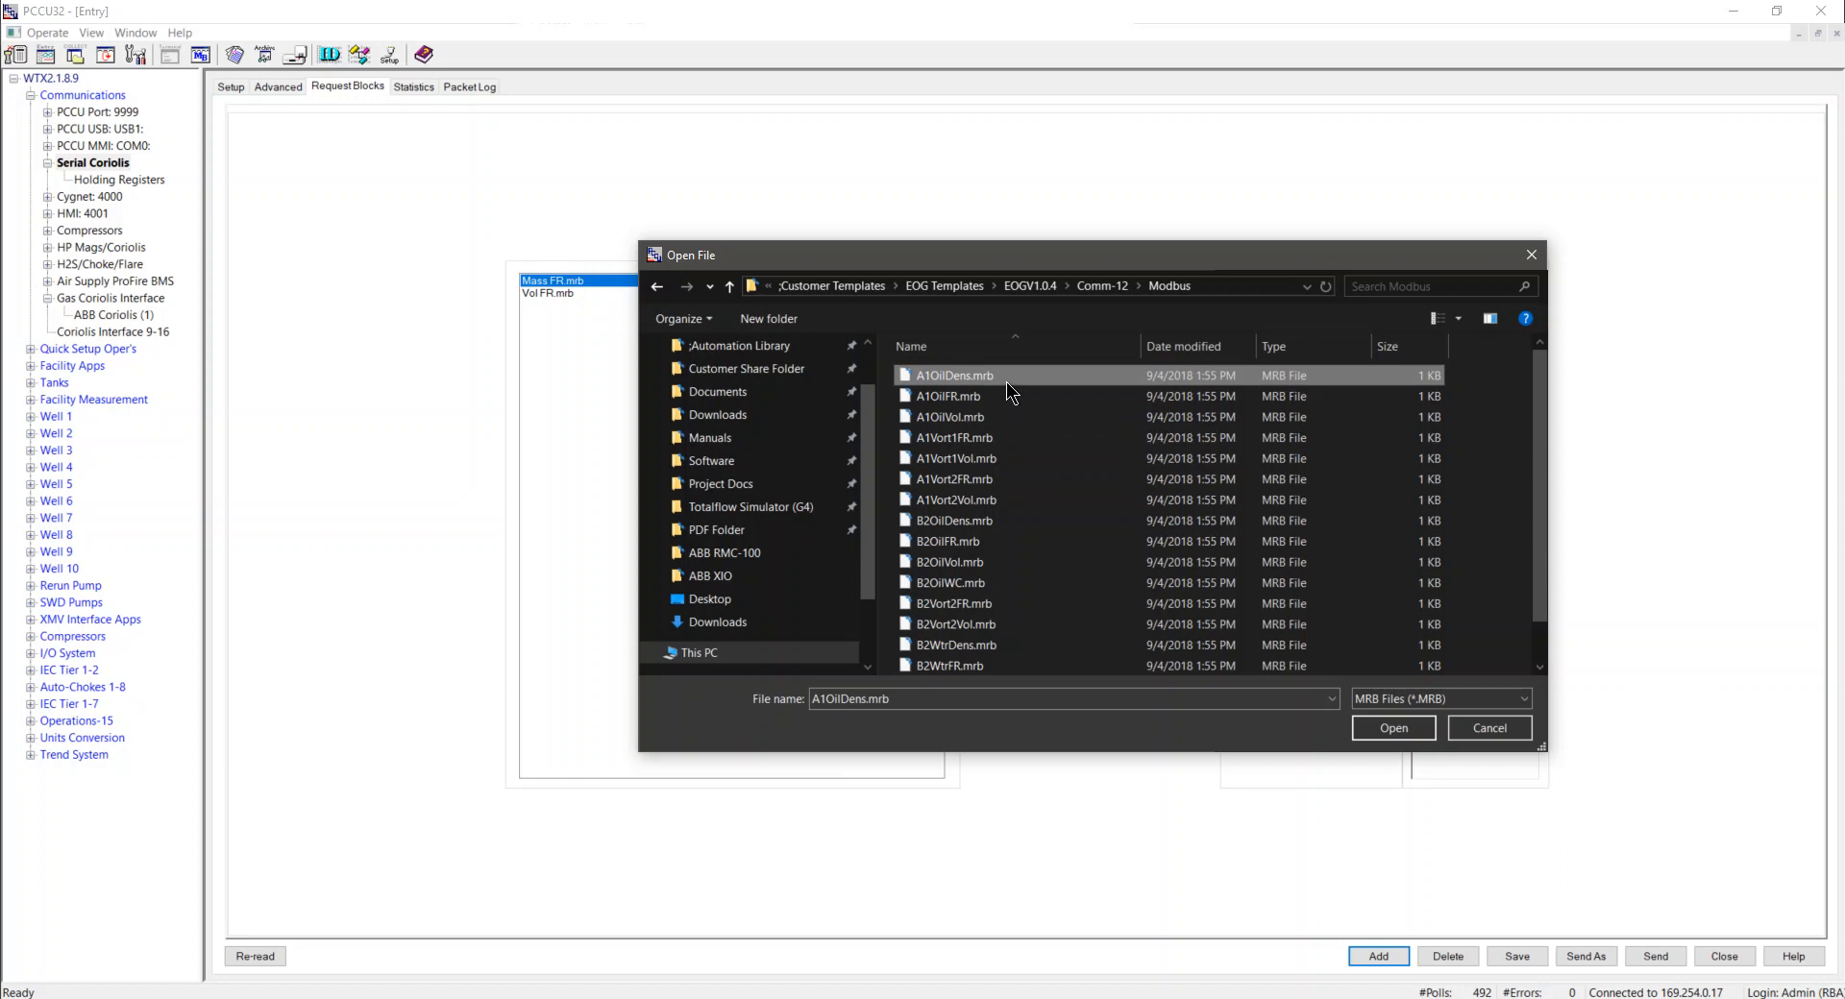
click(1395, 728)
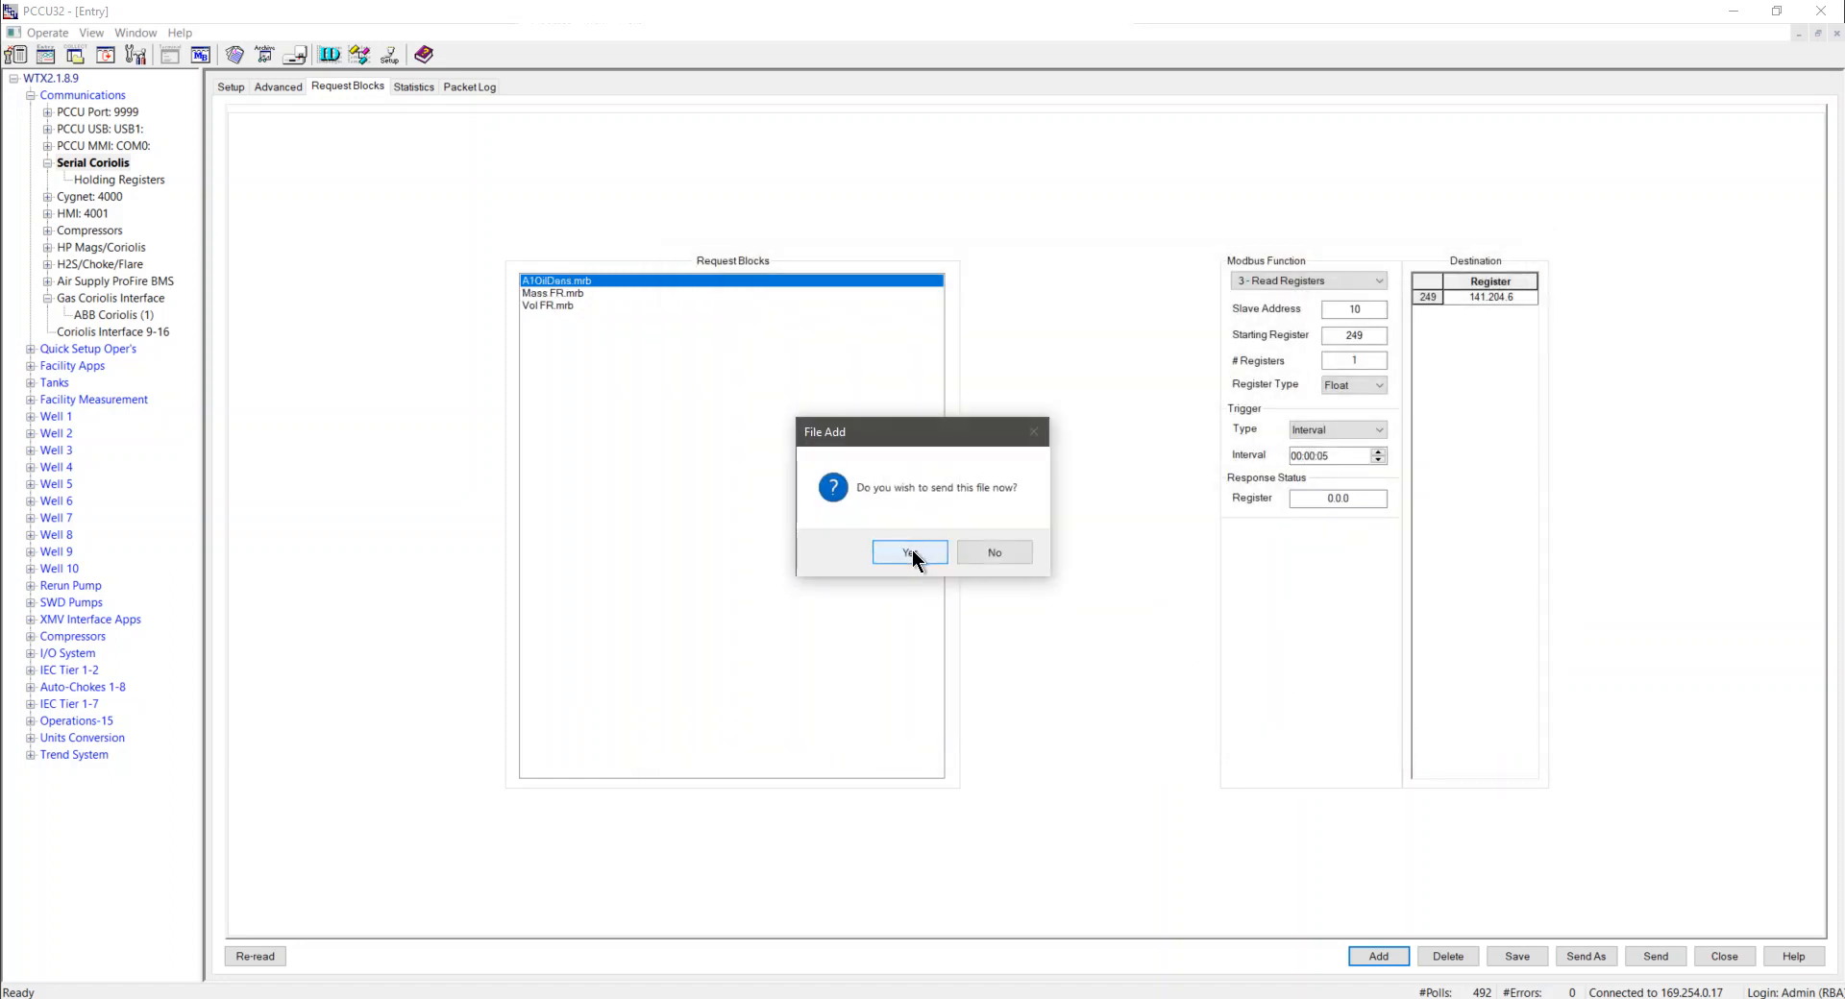
click(910, 554)
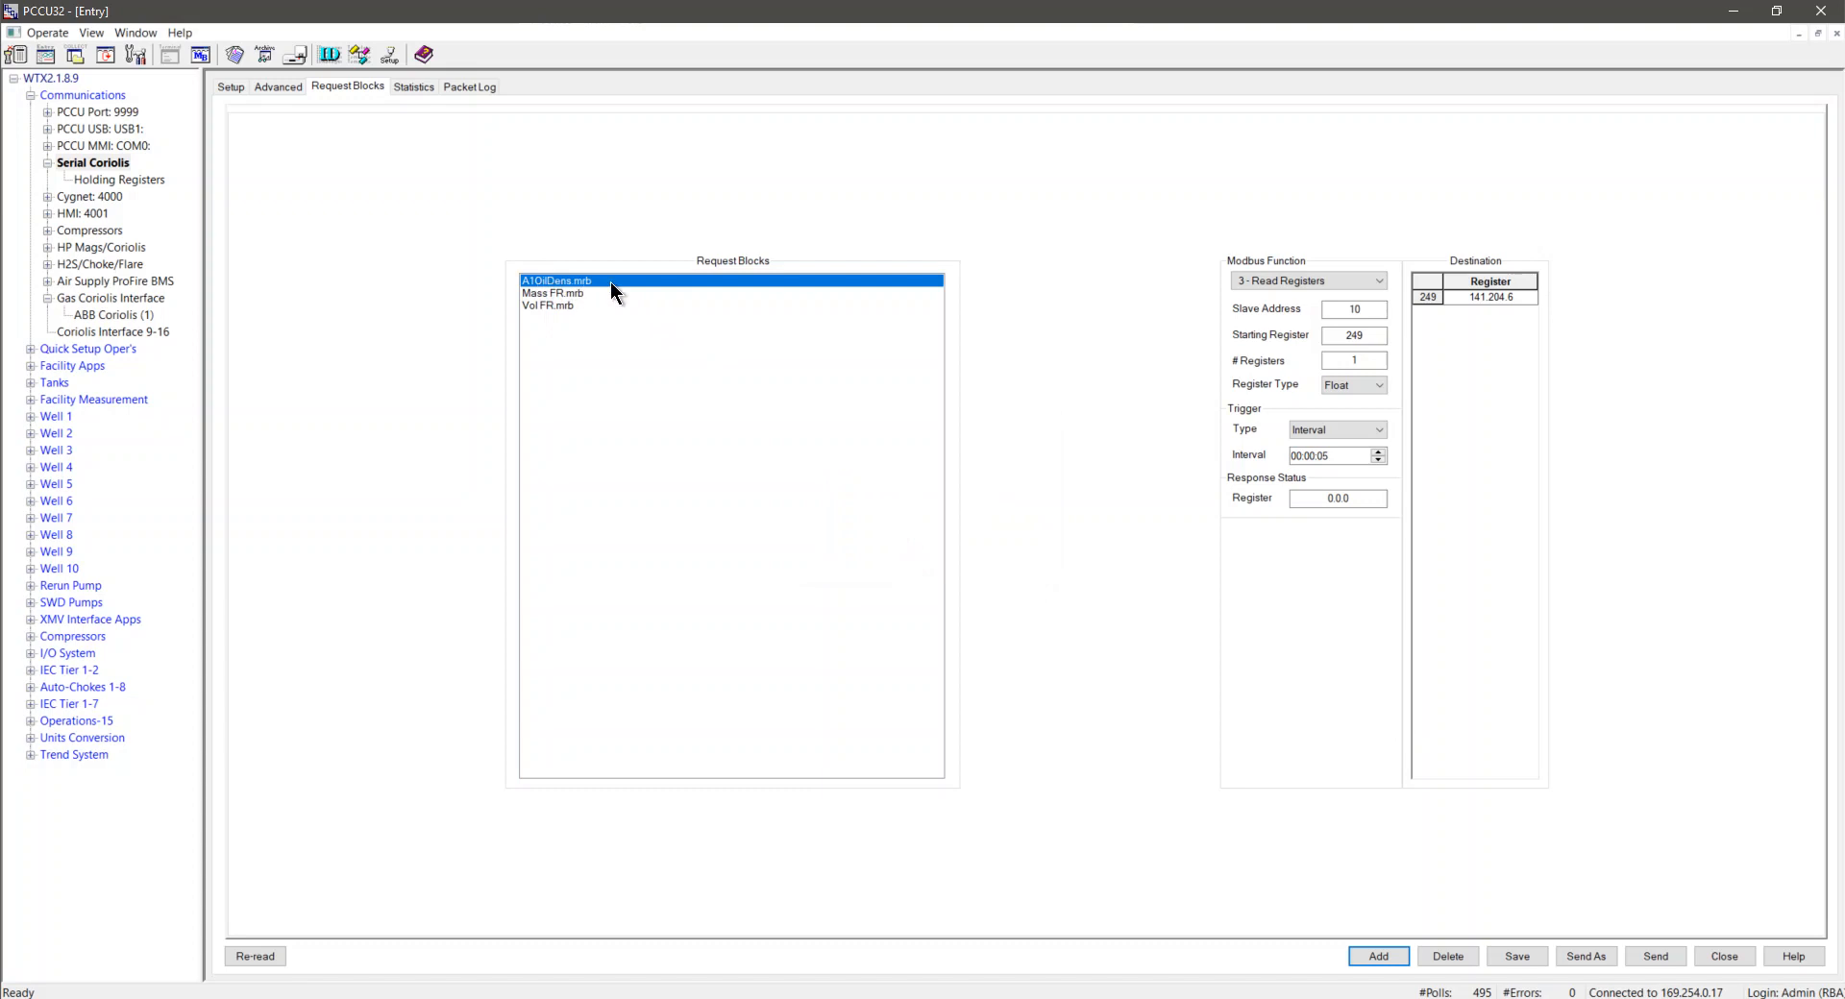
Step: Set the A1OilDens block's slave address to 1, destination register to 31.100.3 and interval to 00:00:01, and send it
double_click(1350, 308)
text(1)
double_click(1518, 297)
text(31.100.2)
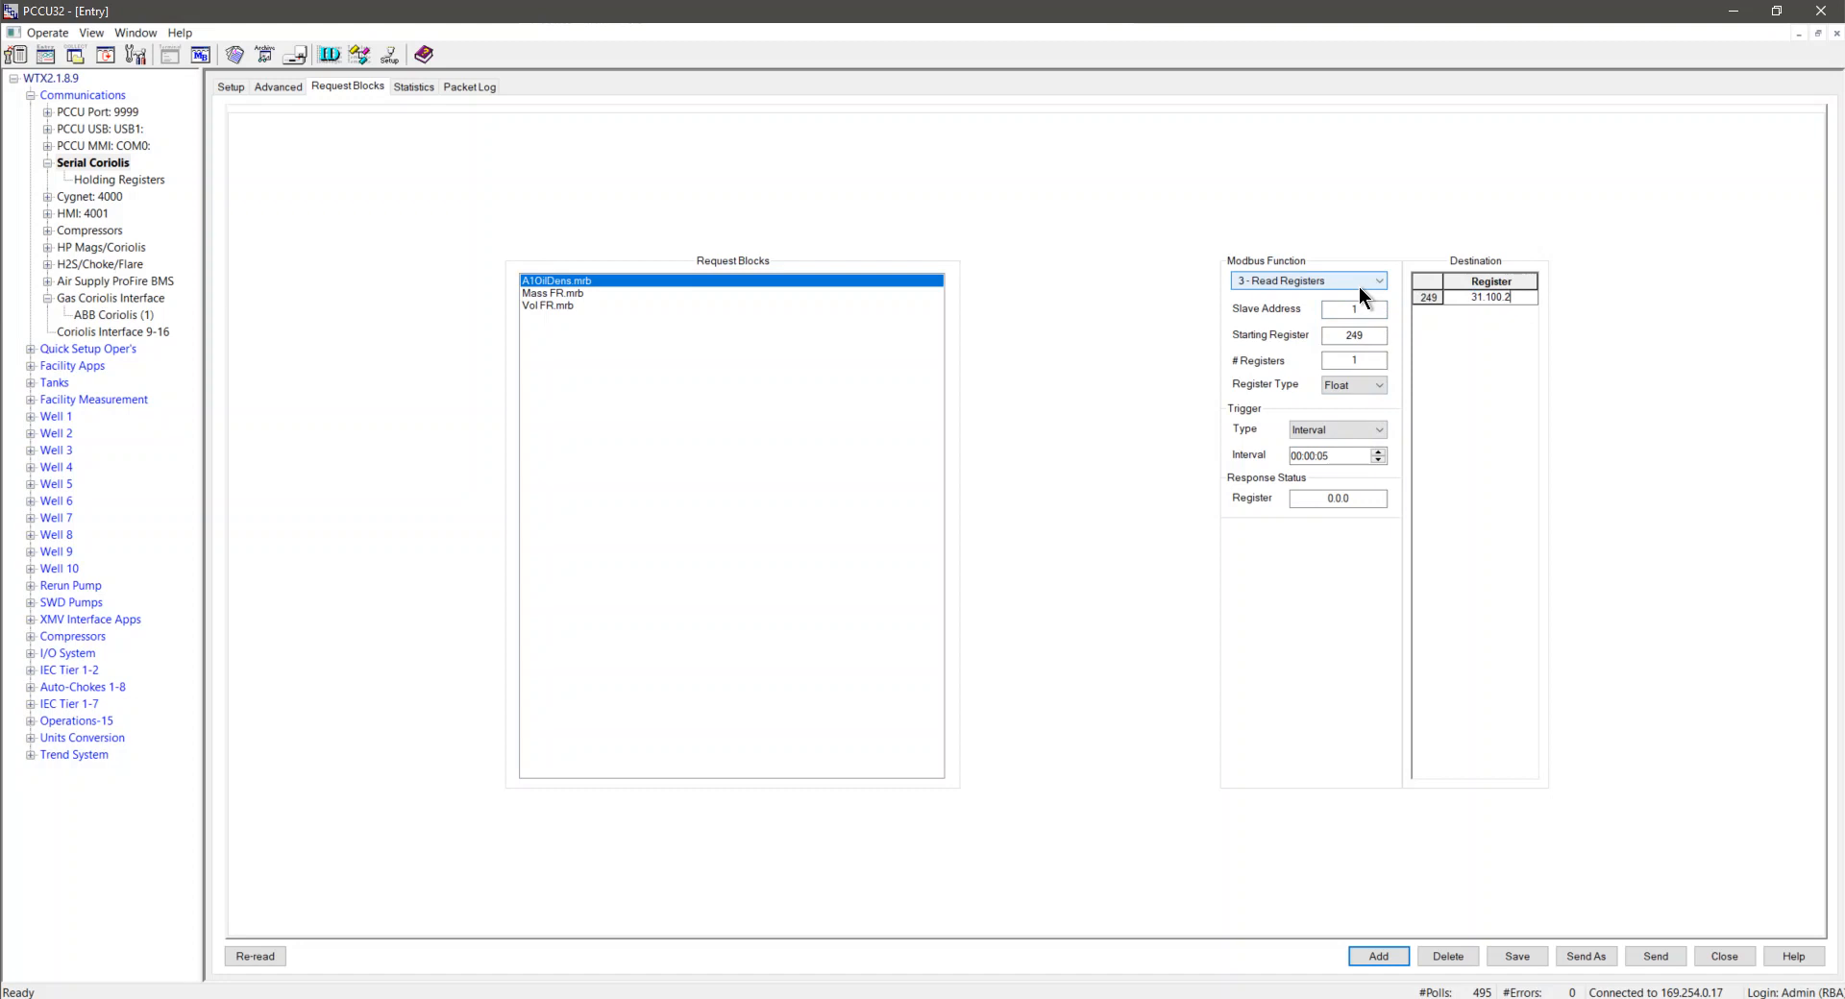
key(BackSpace)
text(3)
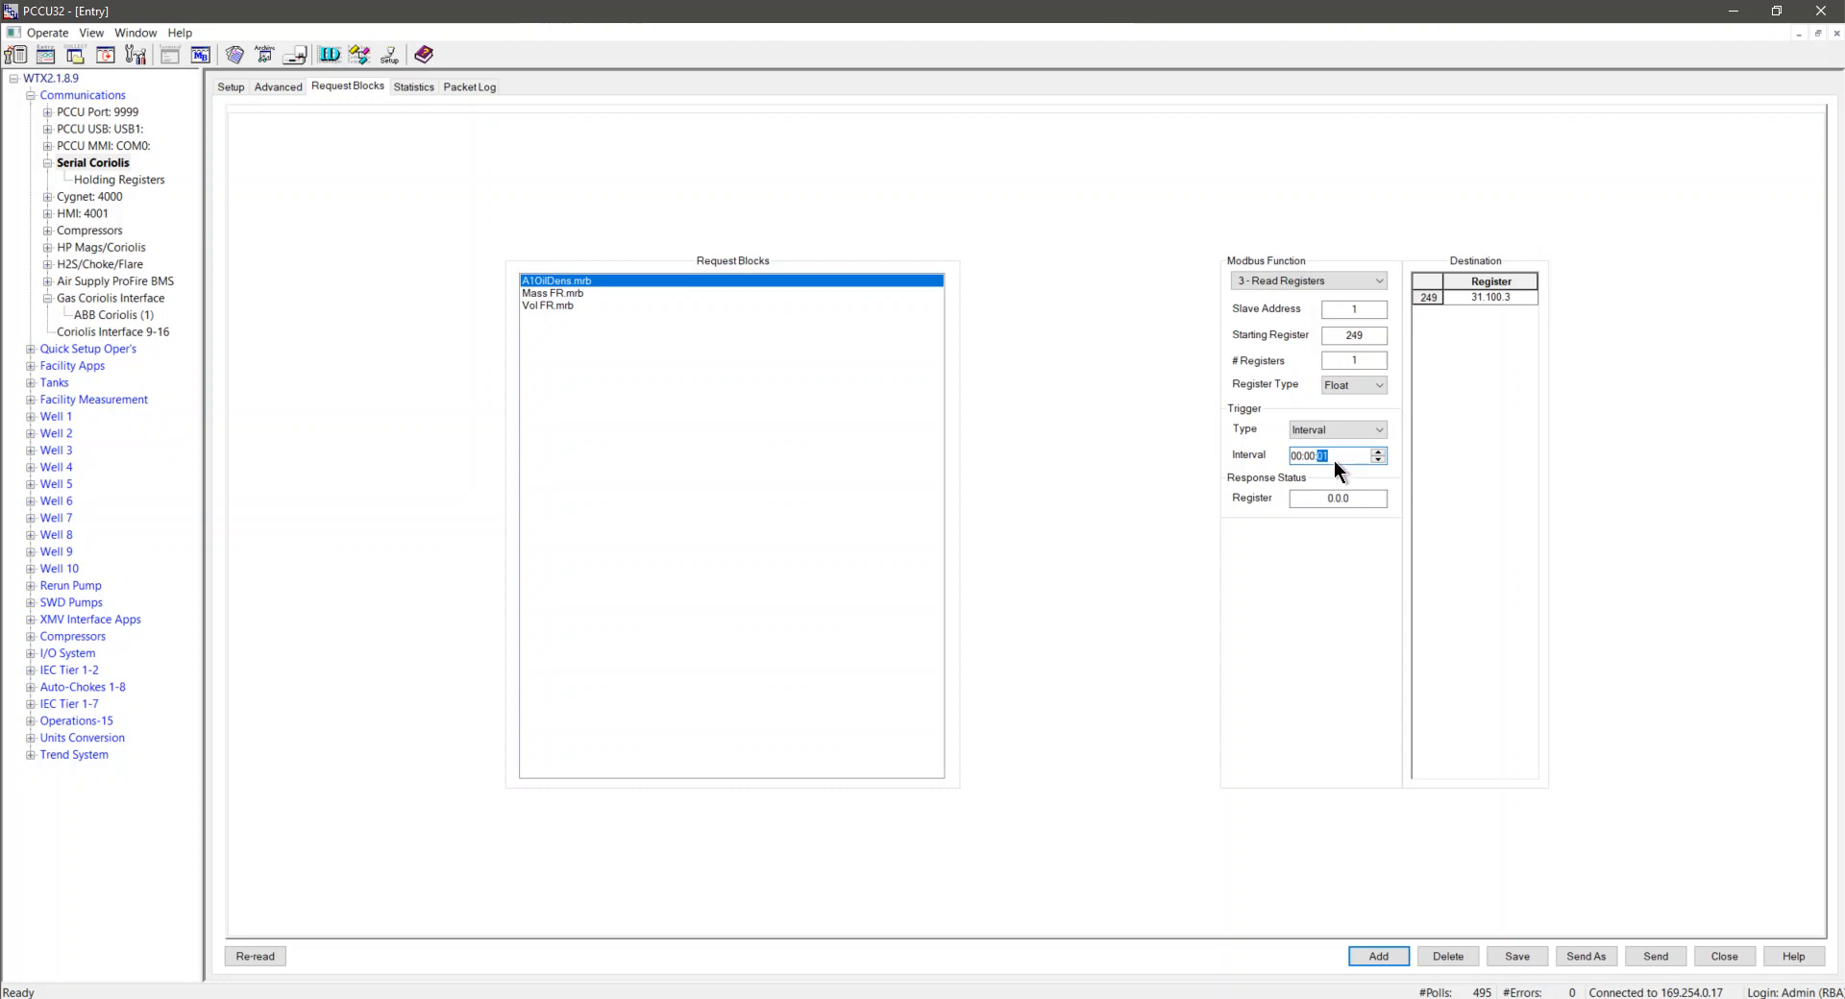
click(1651, 959)
Step: Switch to File Explorer and locate micro-motion-modbus-mapping.pdf in the Micromotion folder of Product Specific Documentation, and return to PCCU32
click(346, 998)
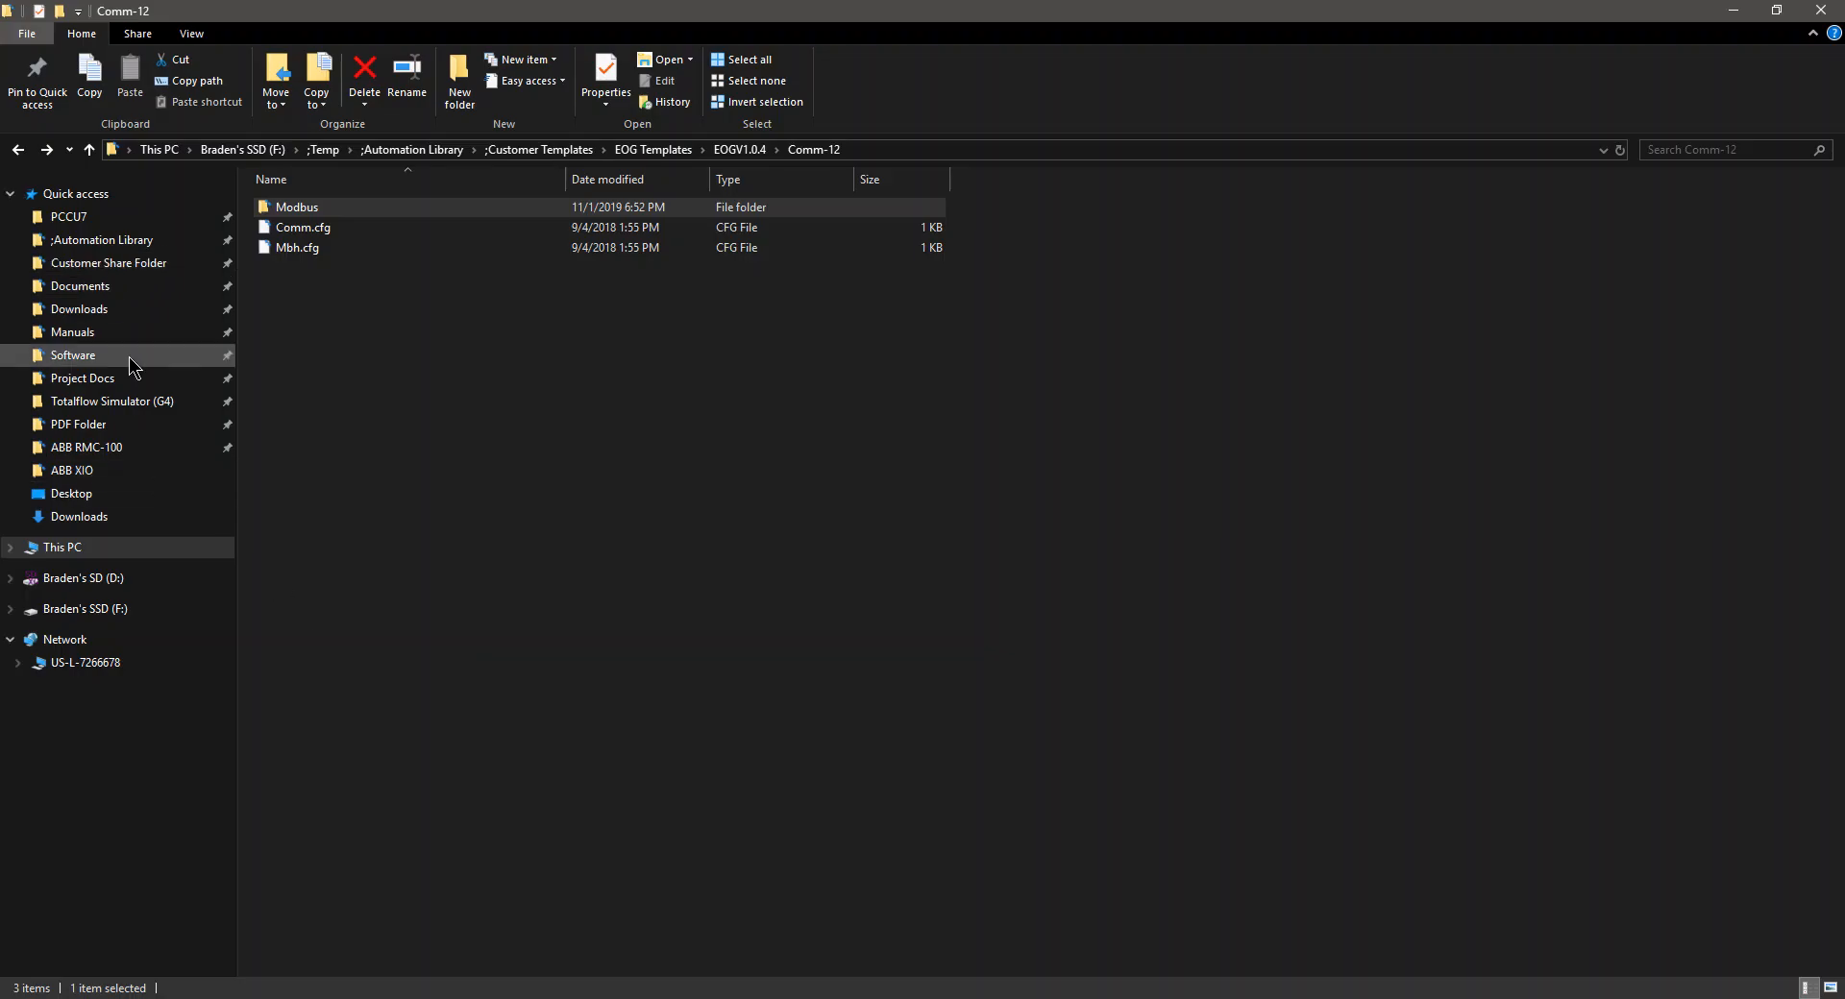
click(105, 287)
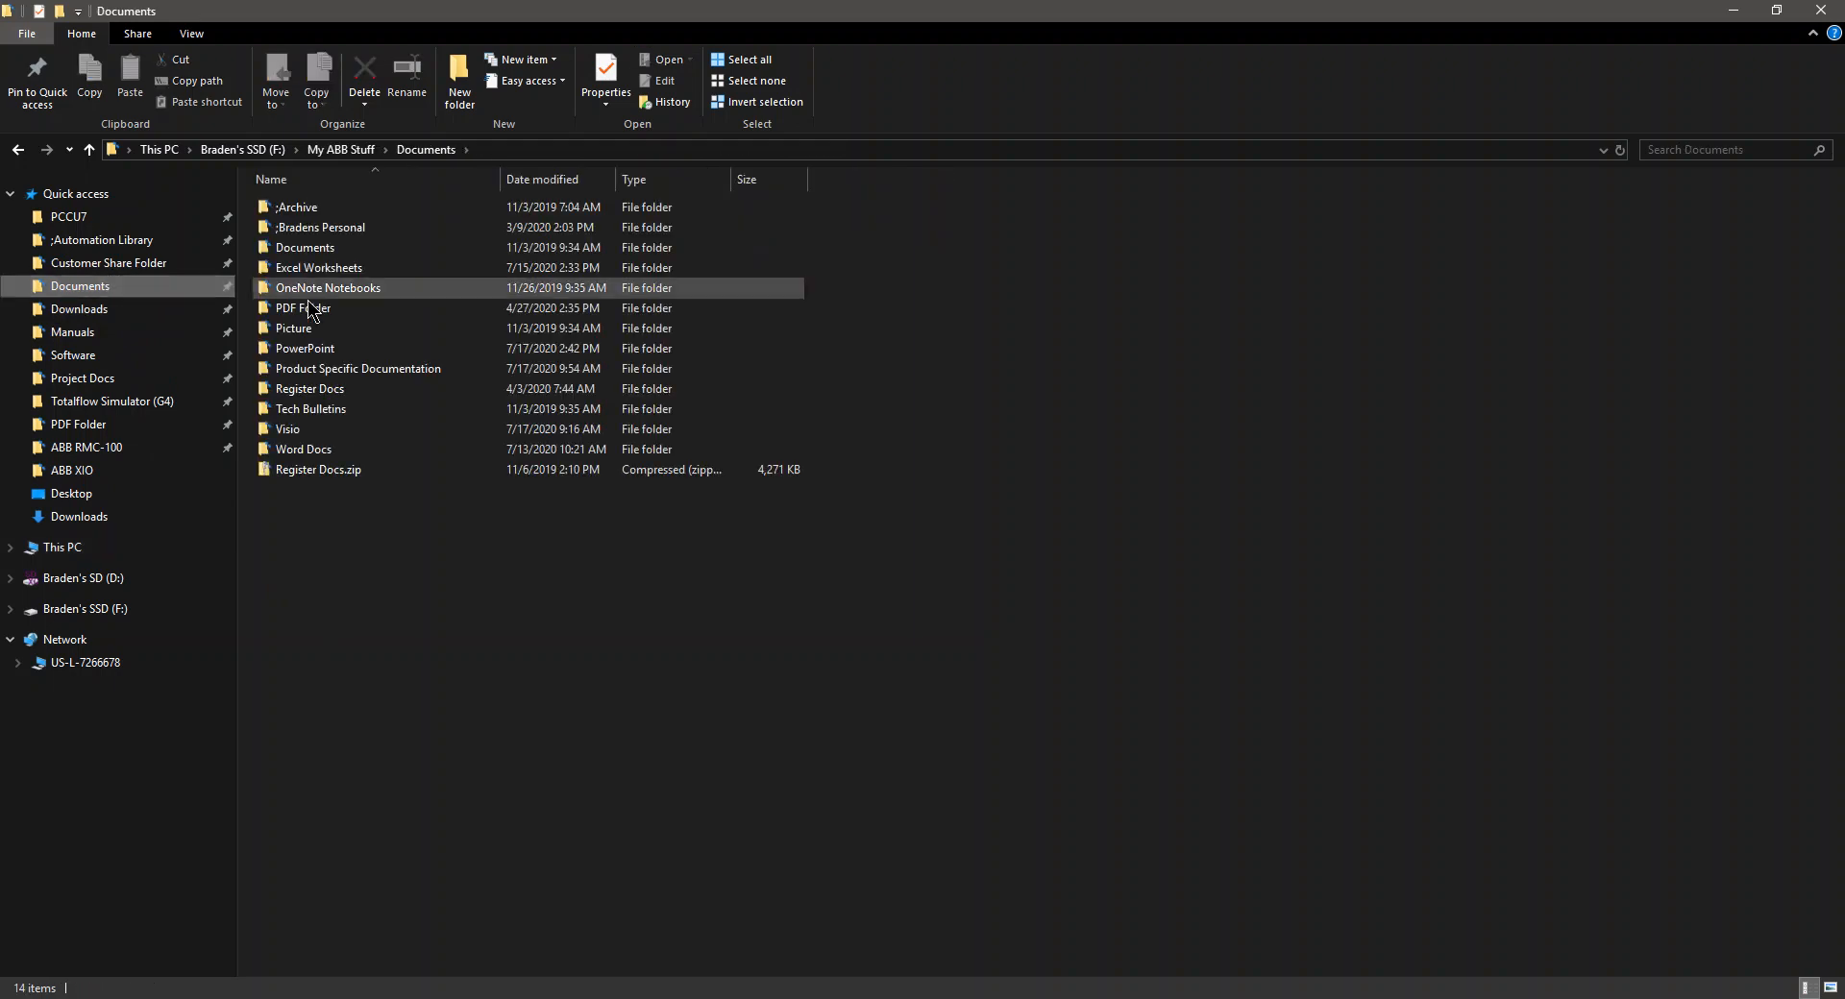
double_click(371, 369)
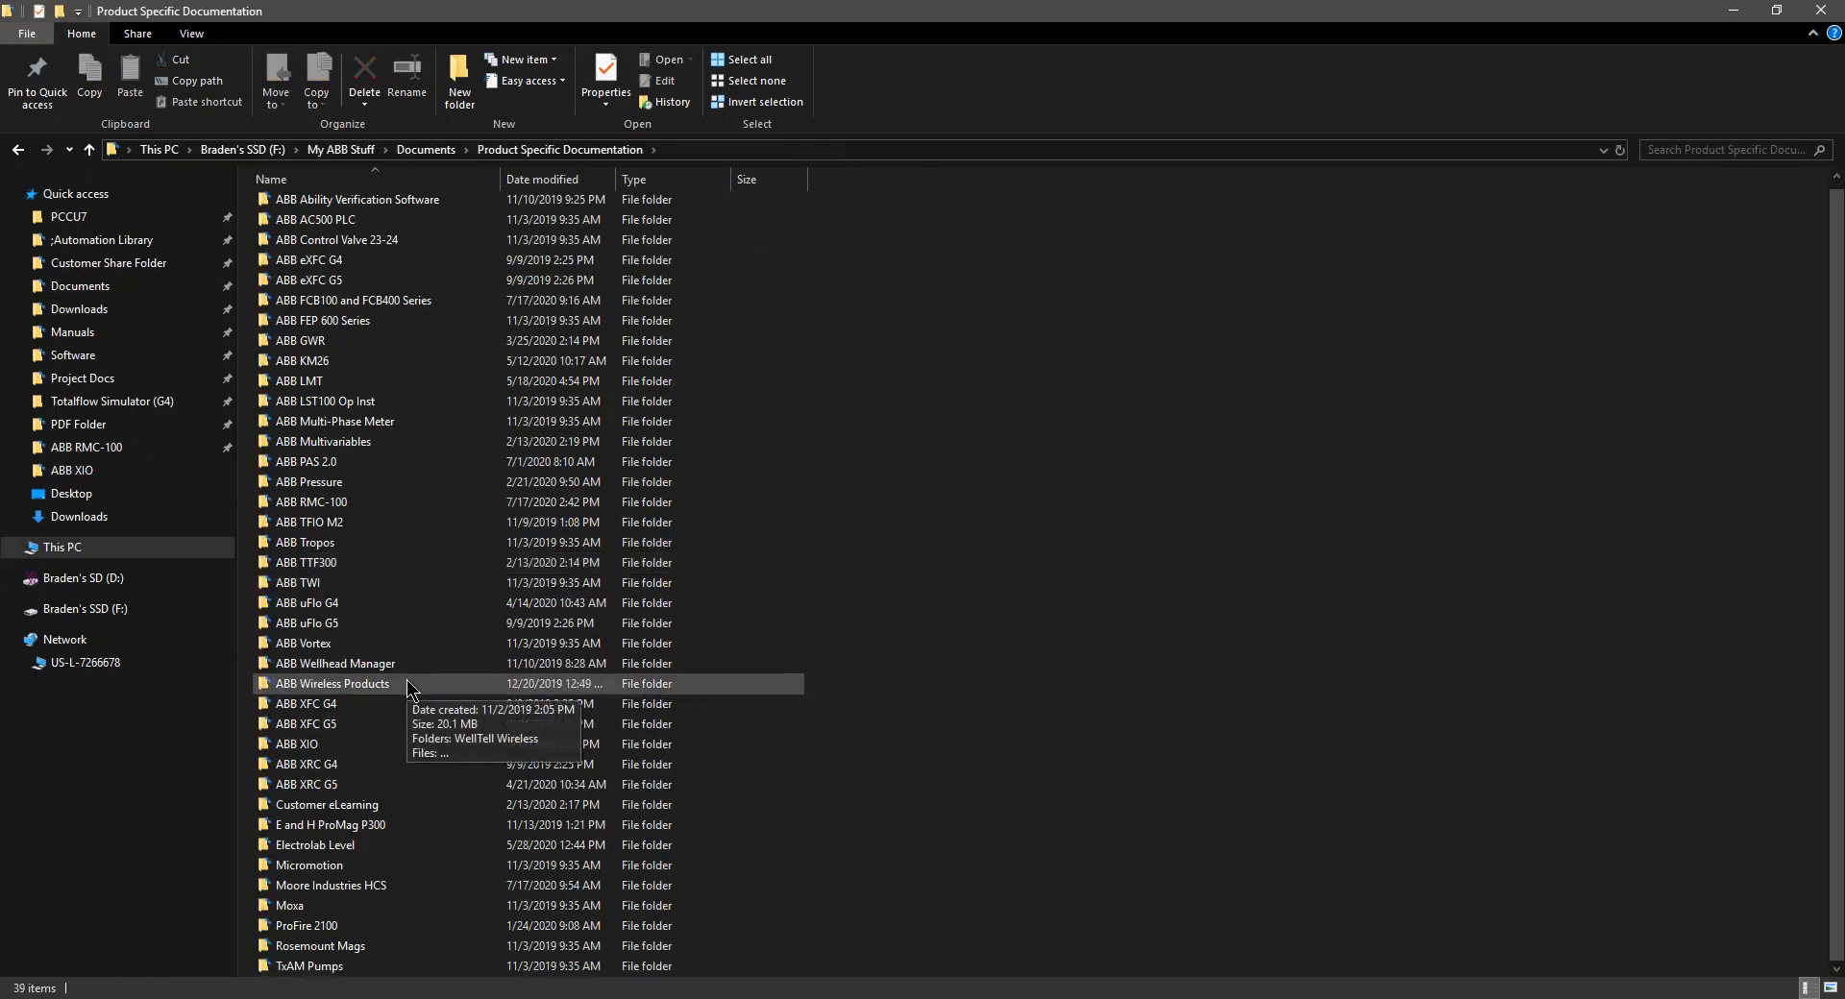
double_click(371, 872)
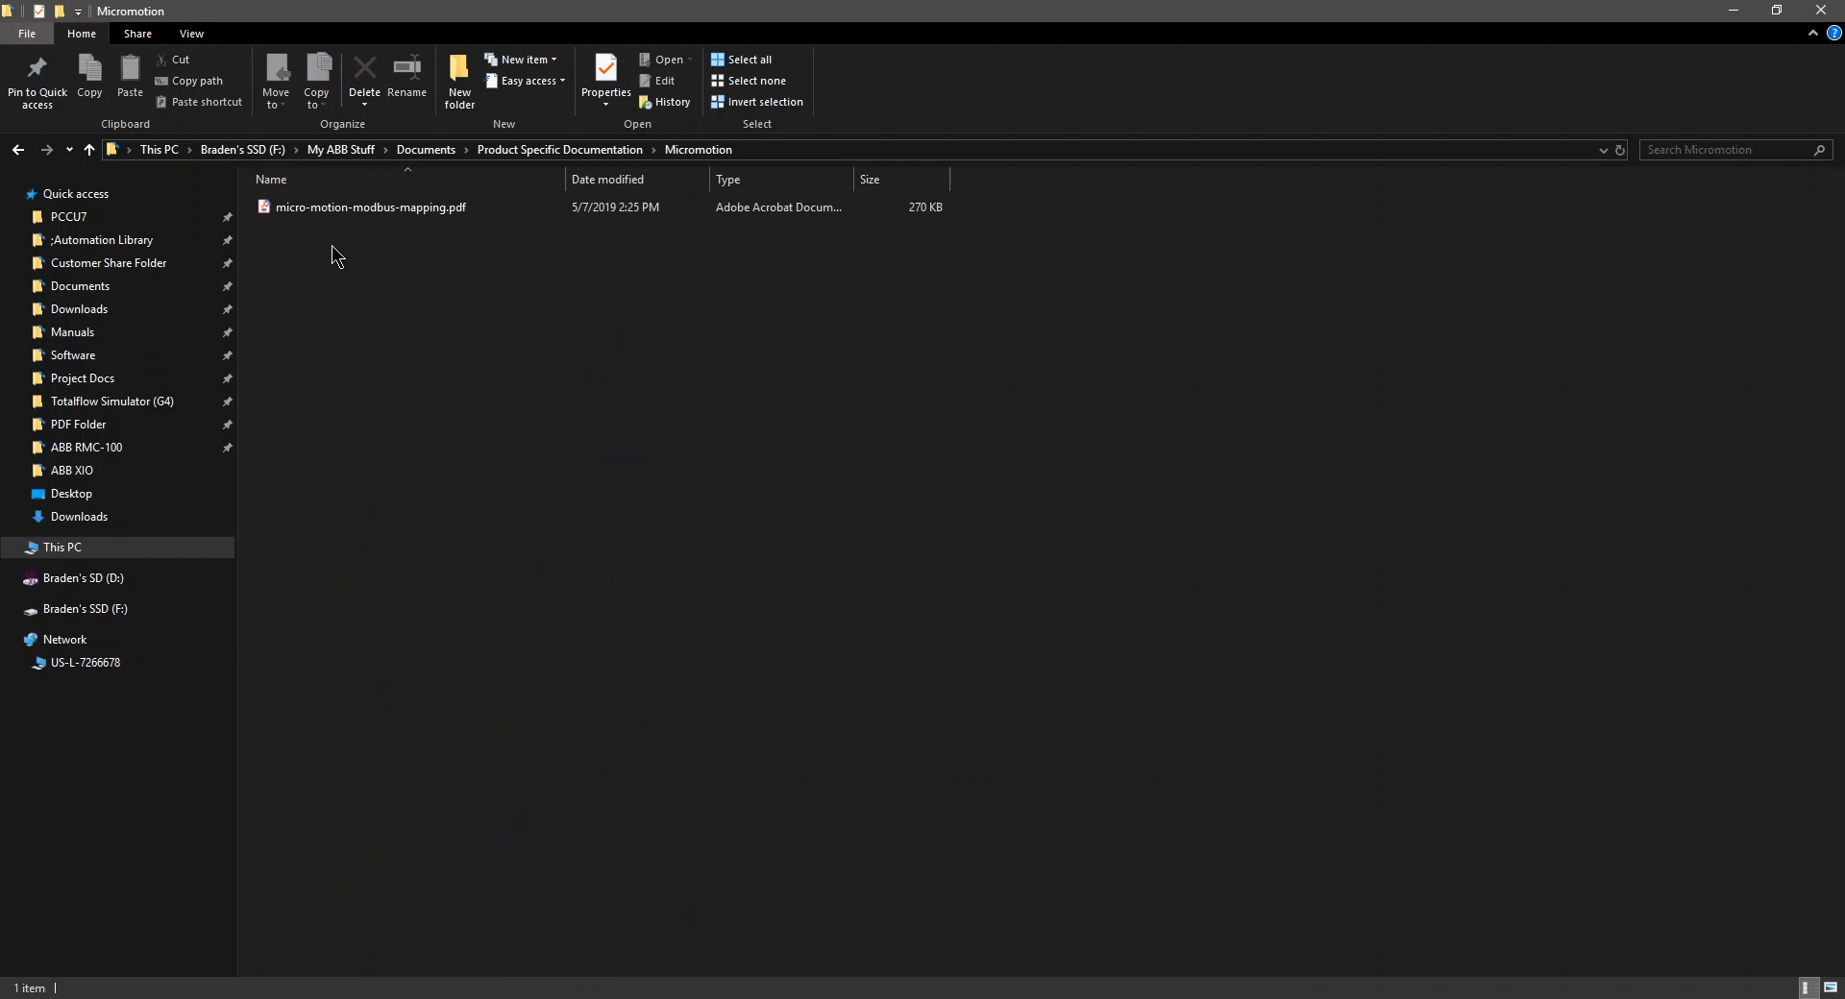
click(363, 208)
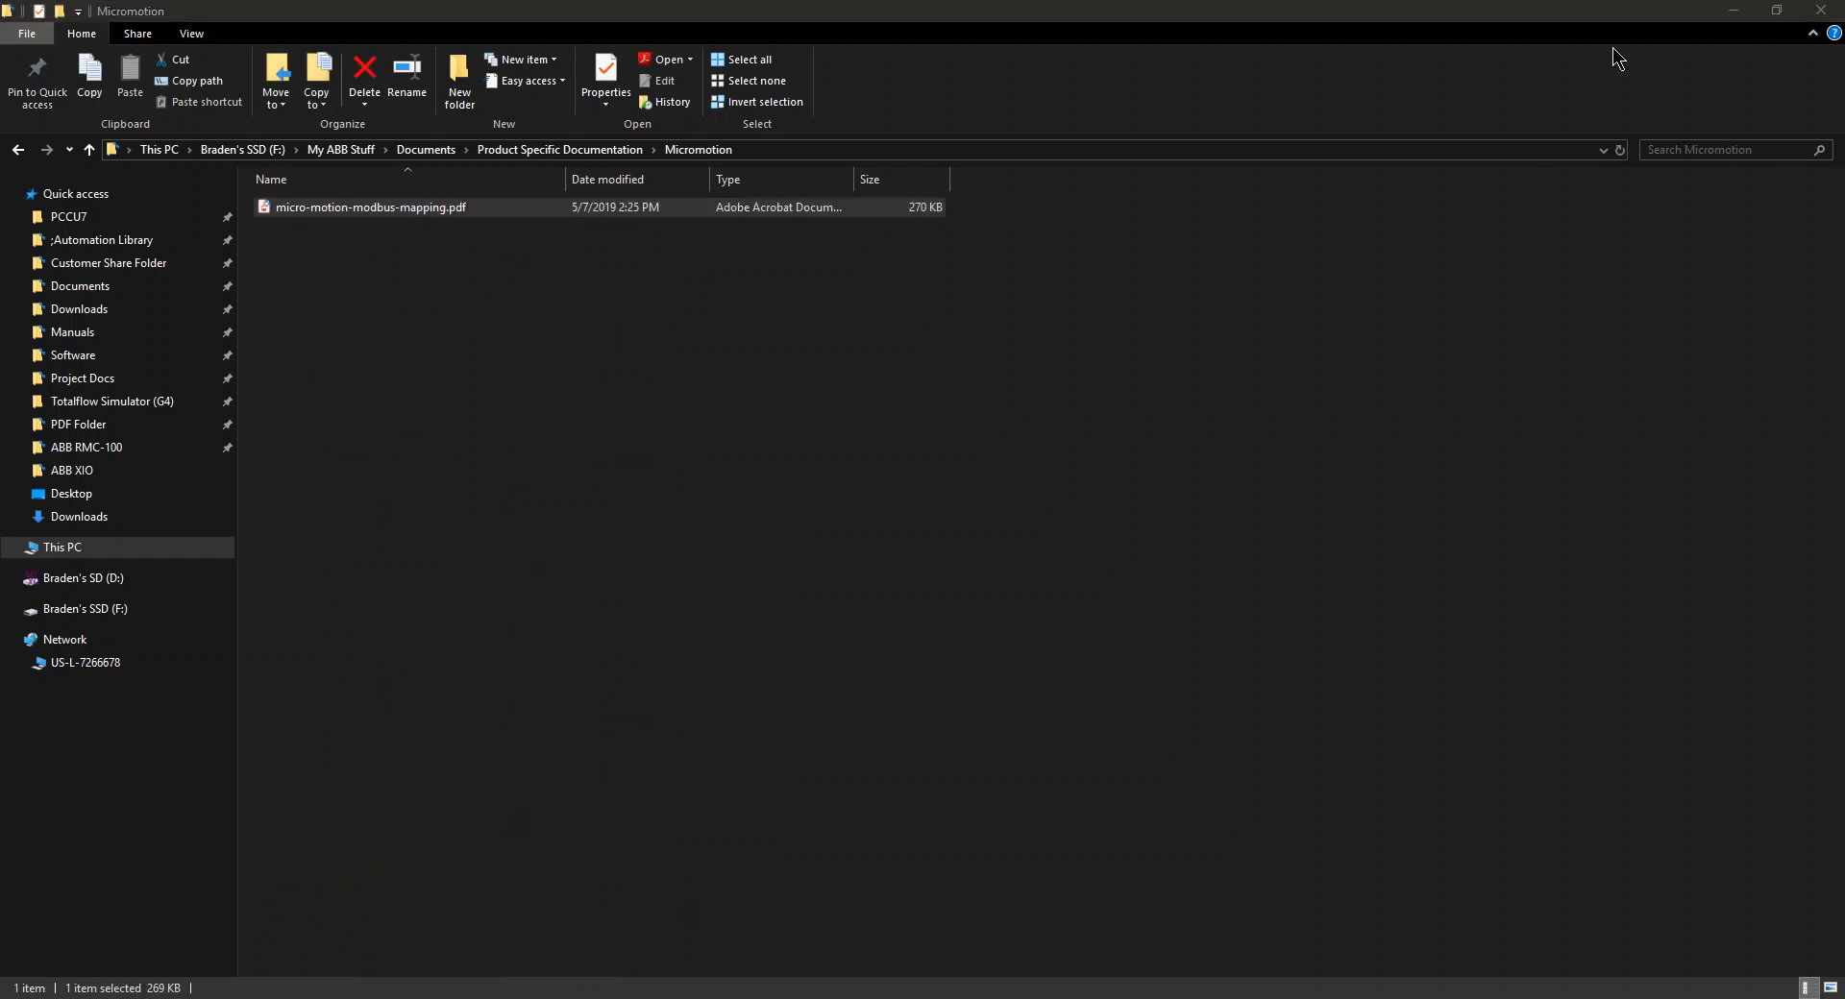
click(1734, 11)
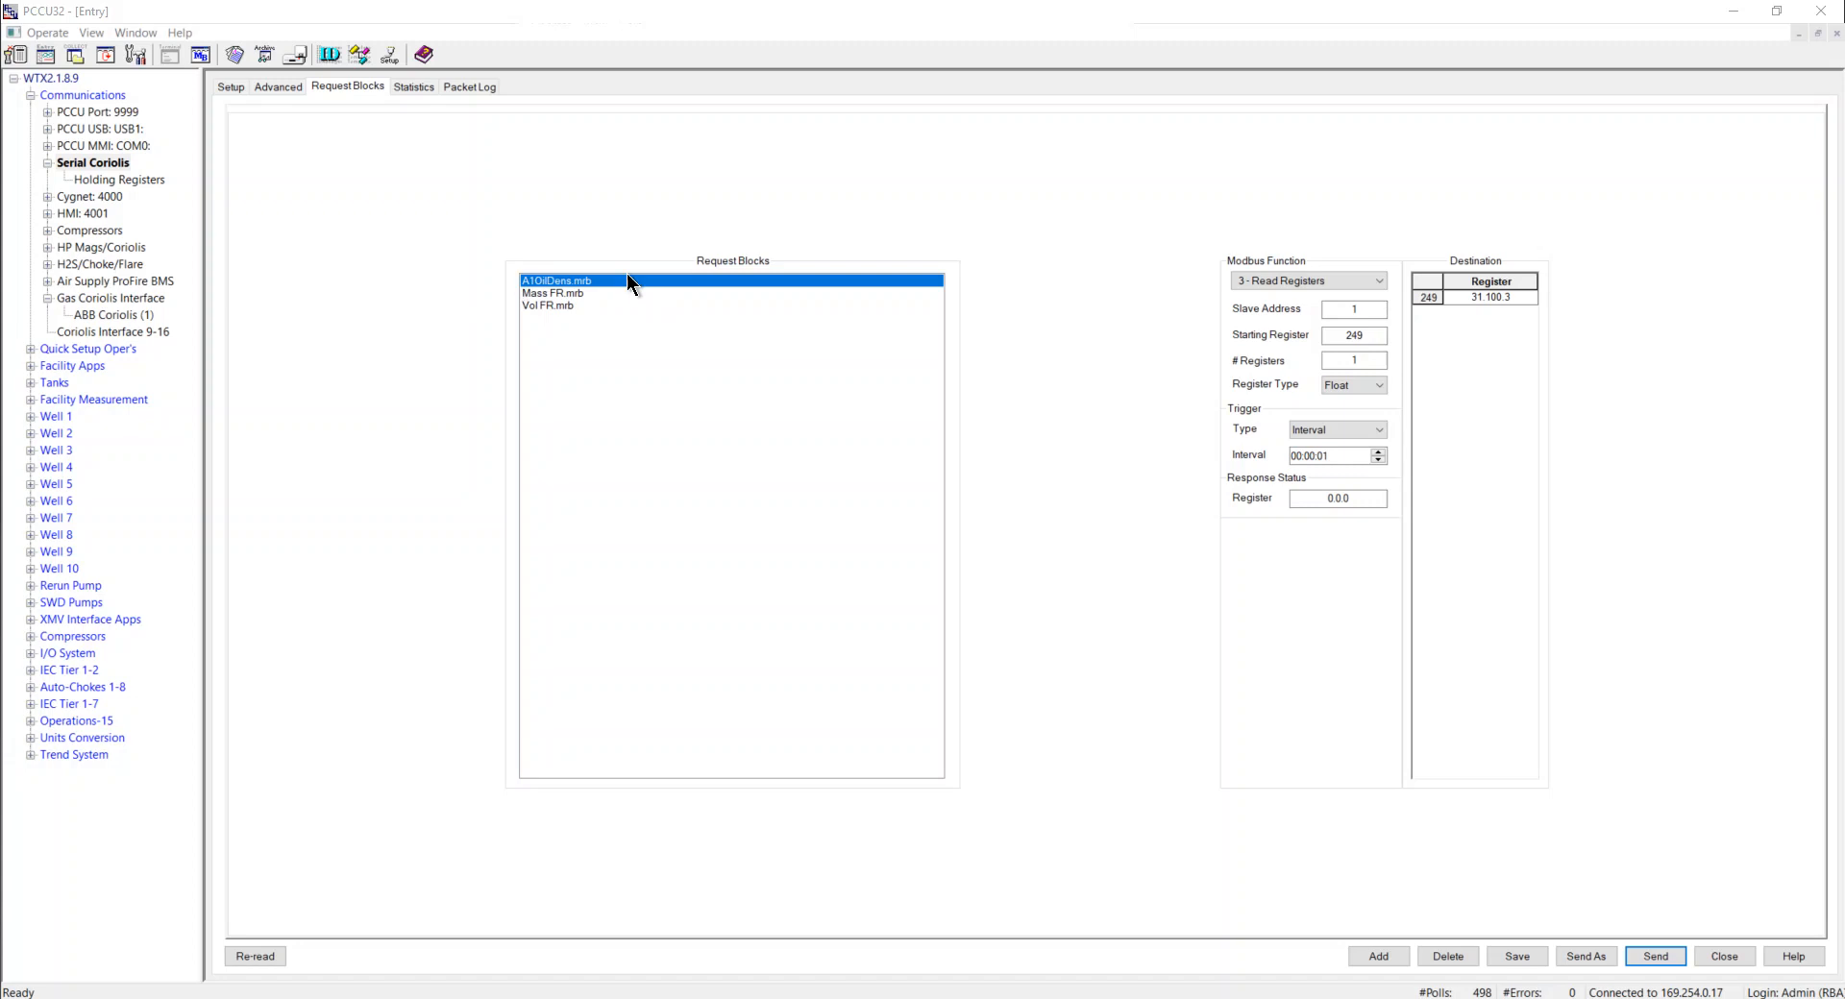
Step: Review the Mass Flow rate entry in the Coriolis holding registers and the AGA-7 MEAS general setup under Facility Measurement
click(117, 182)
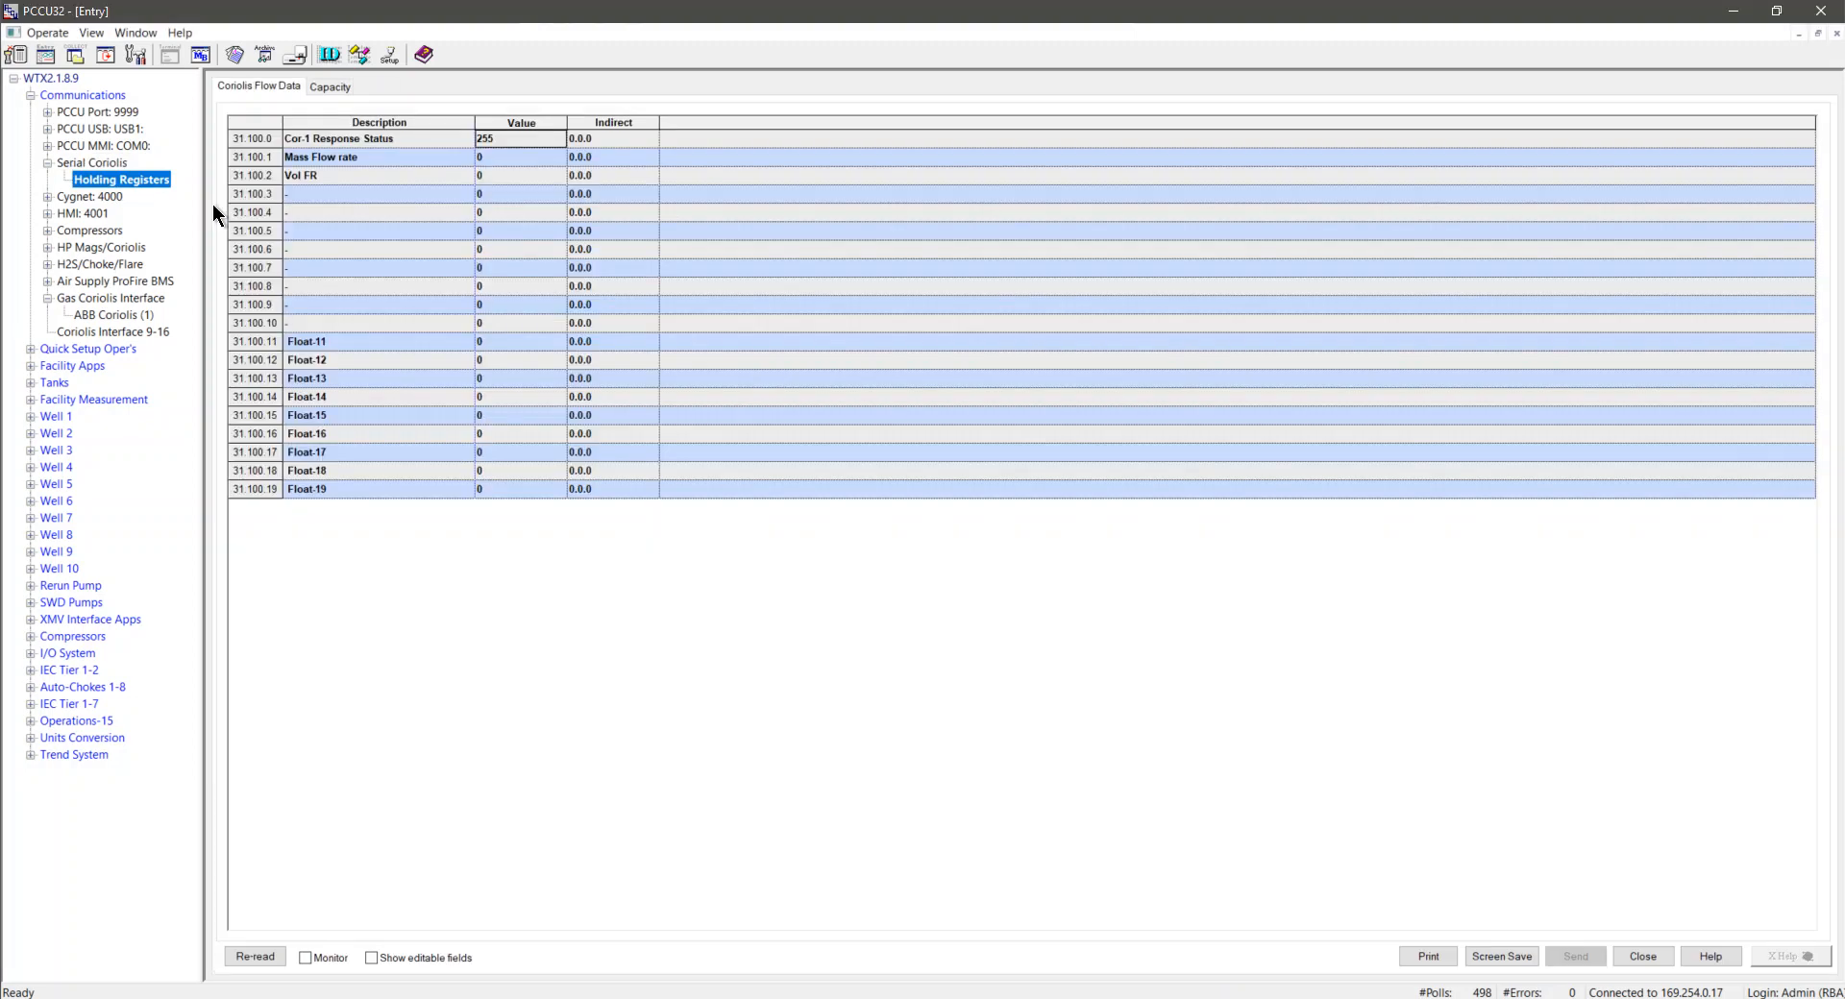
click(256, 162)
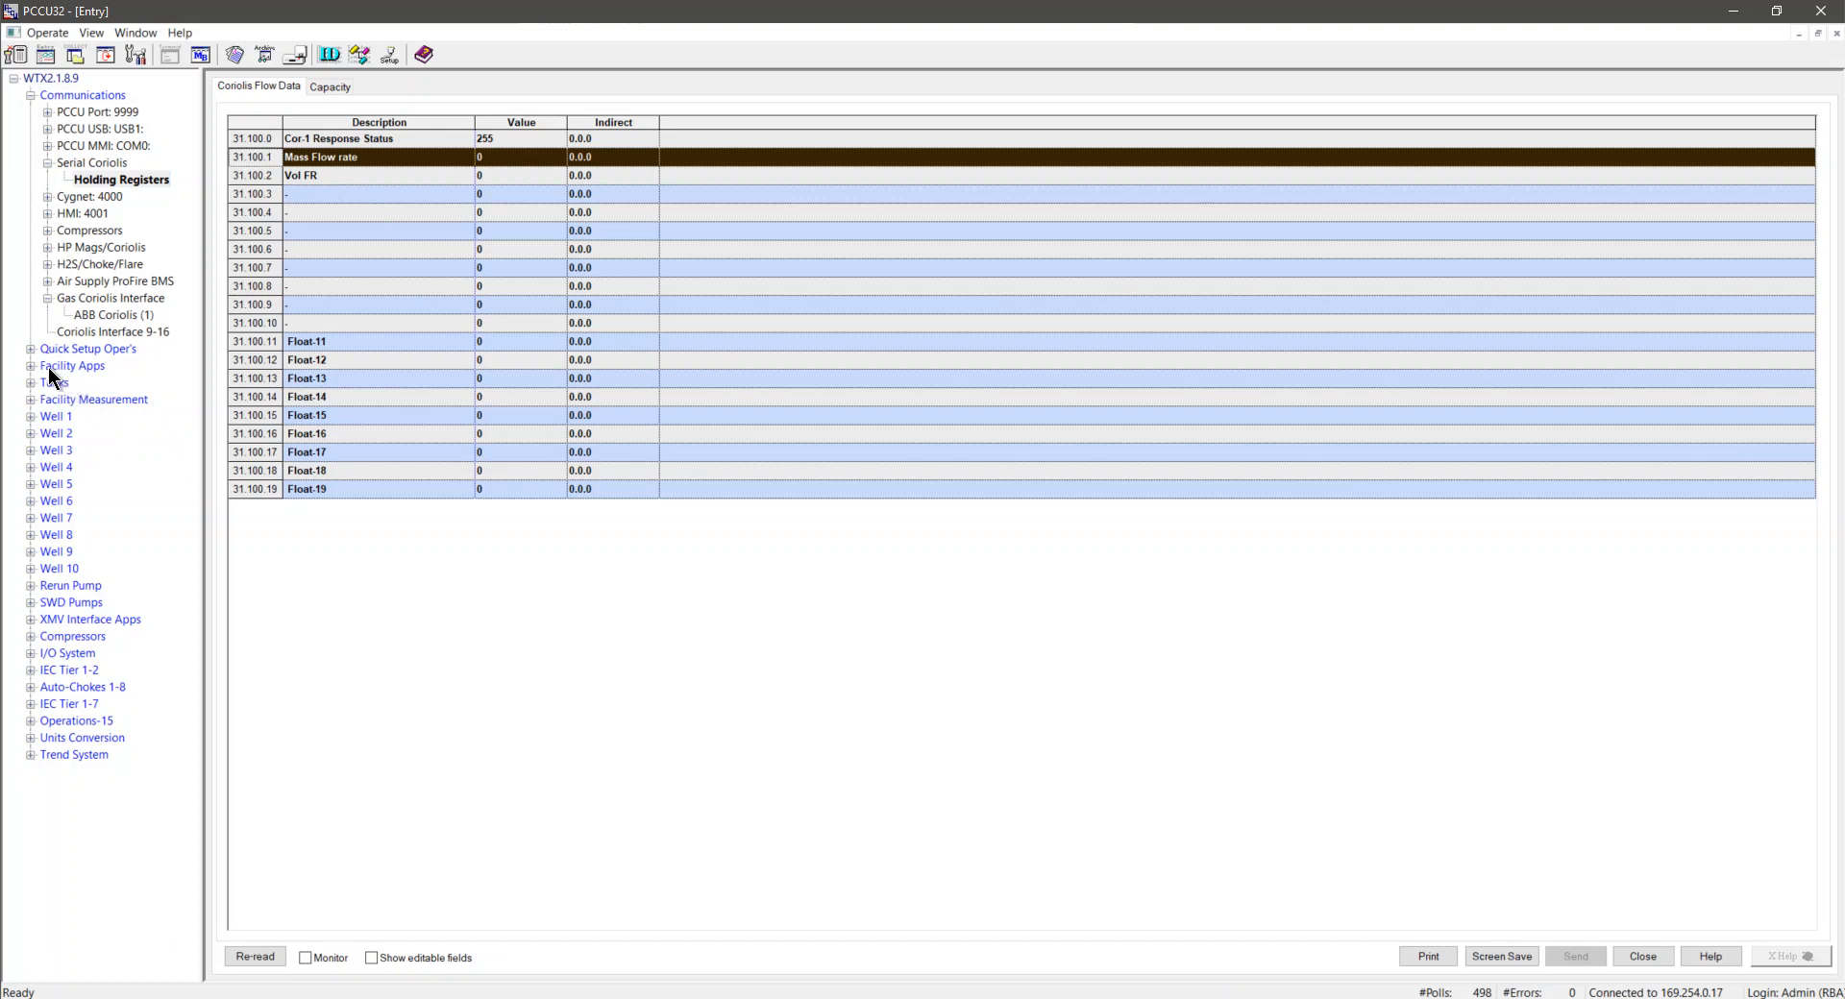
click(30, 399)
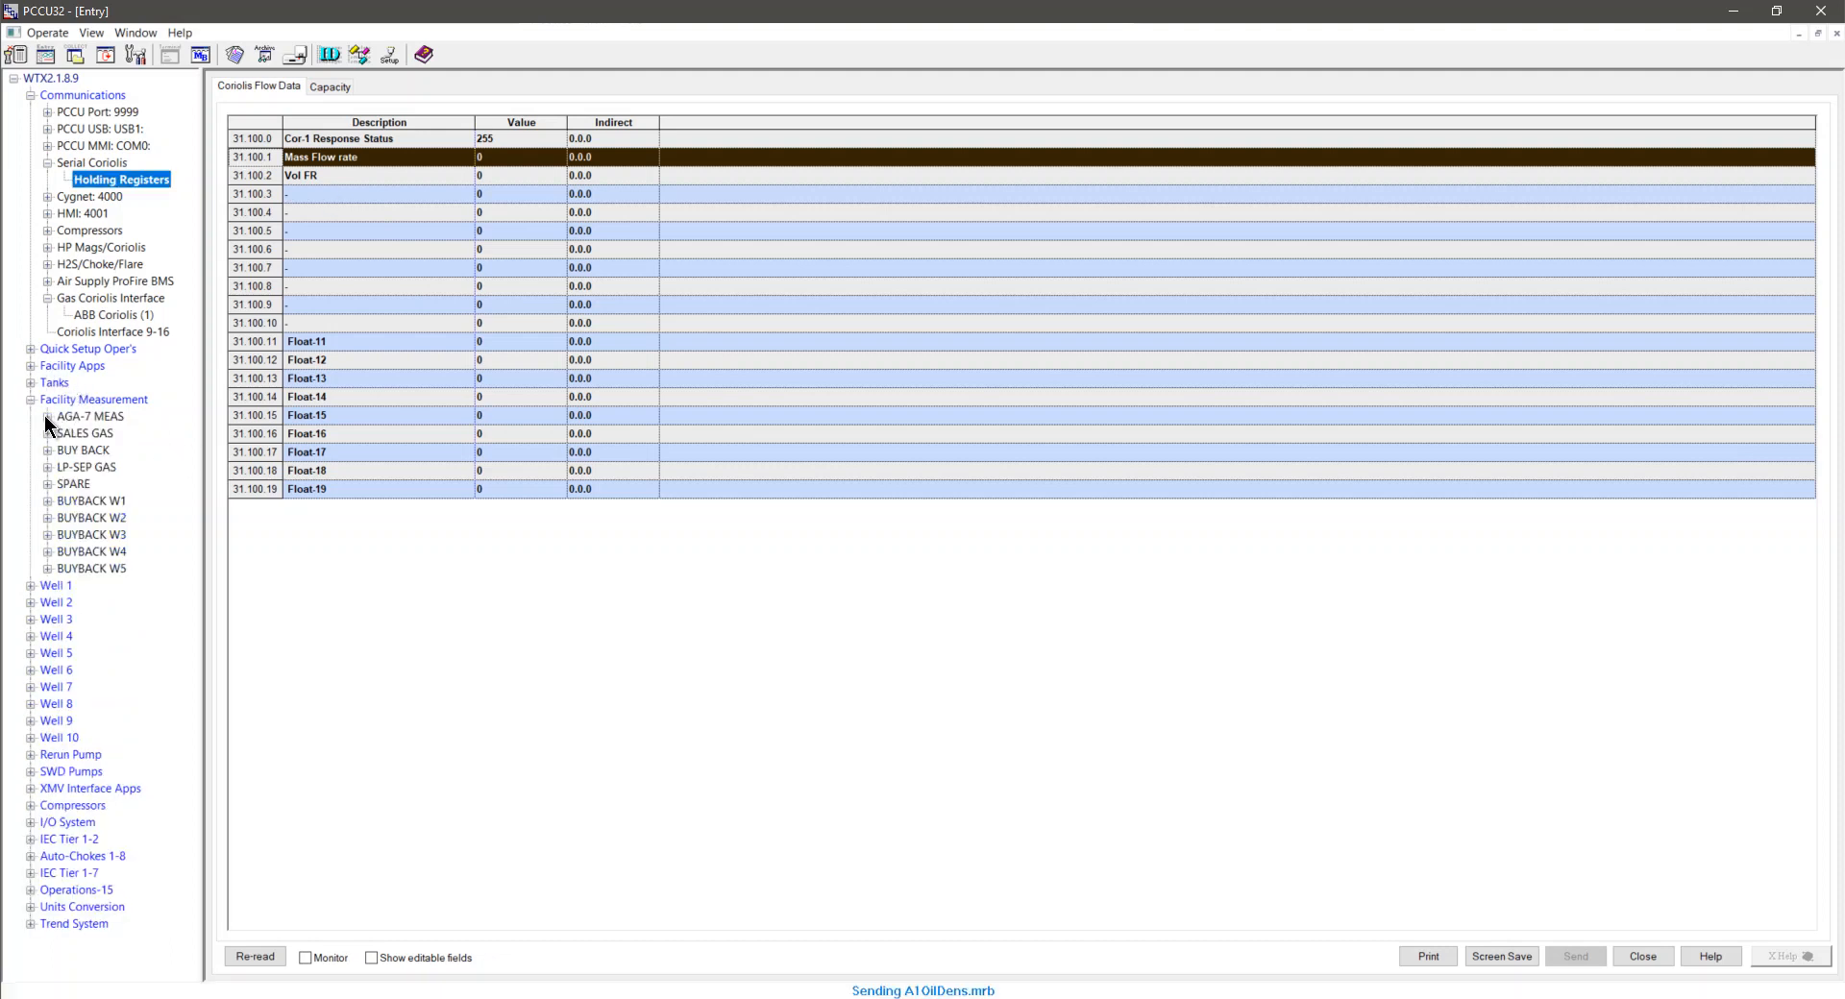
click(46, 416)
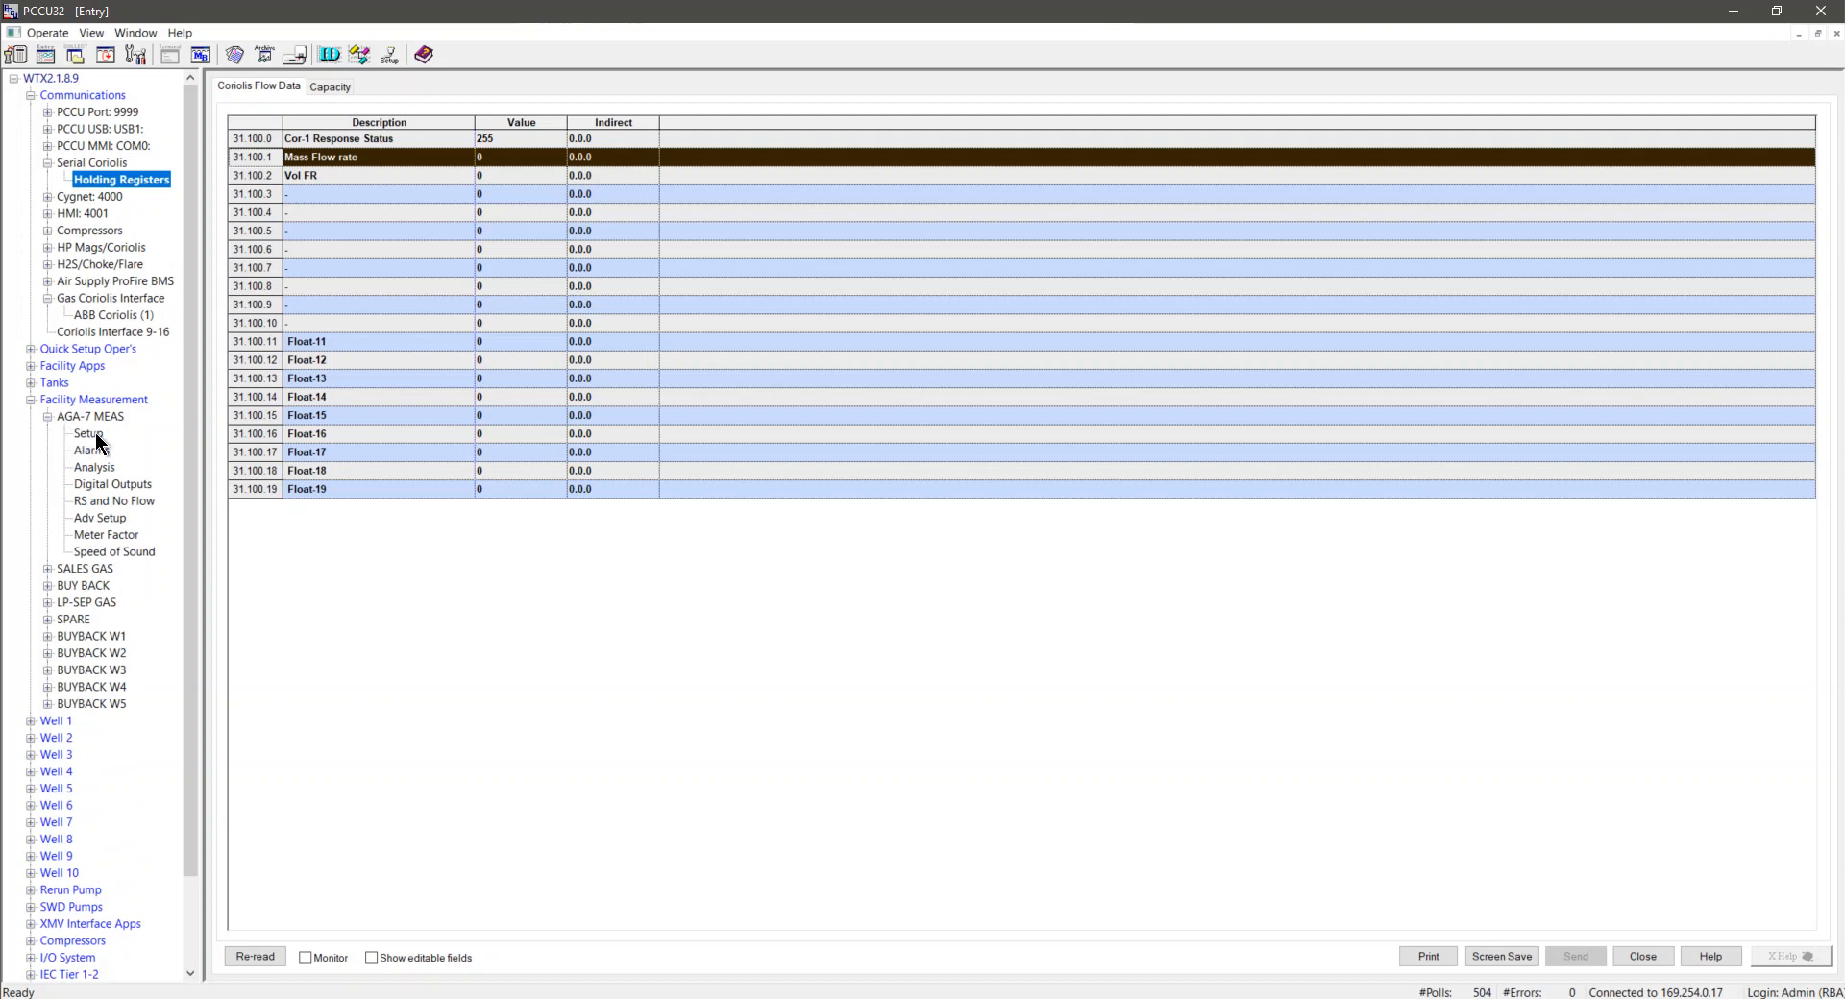
click(92, 434)
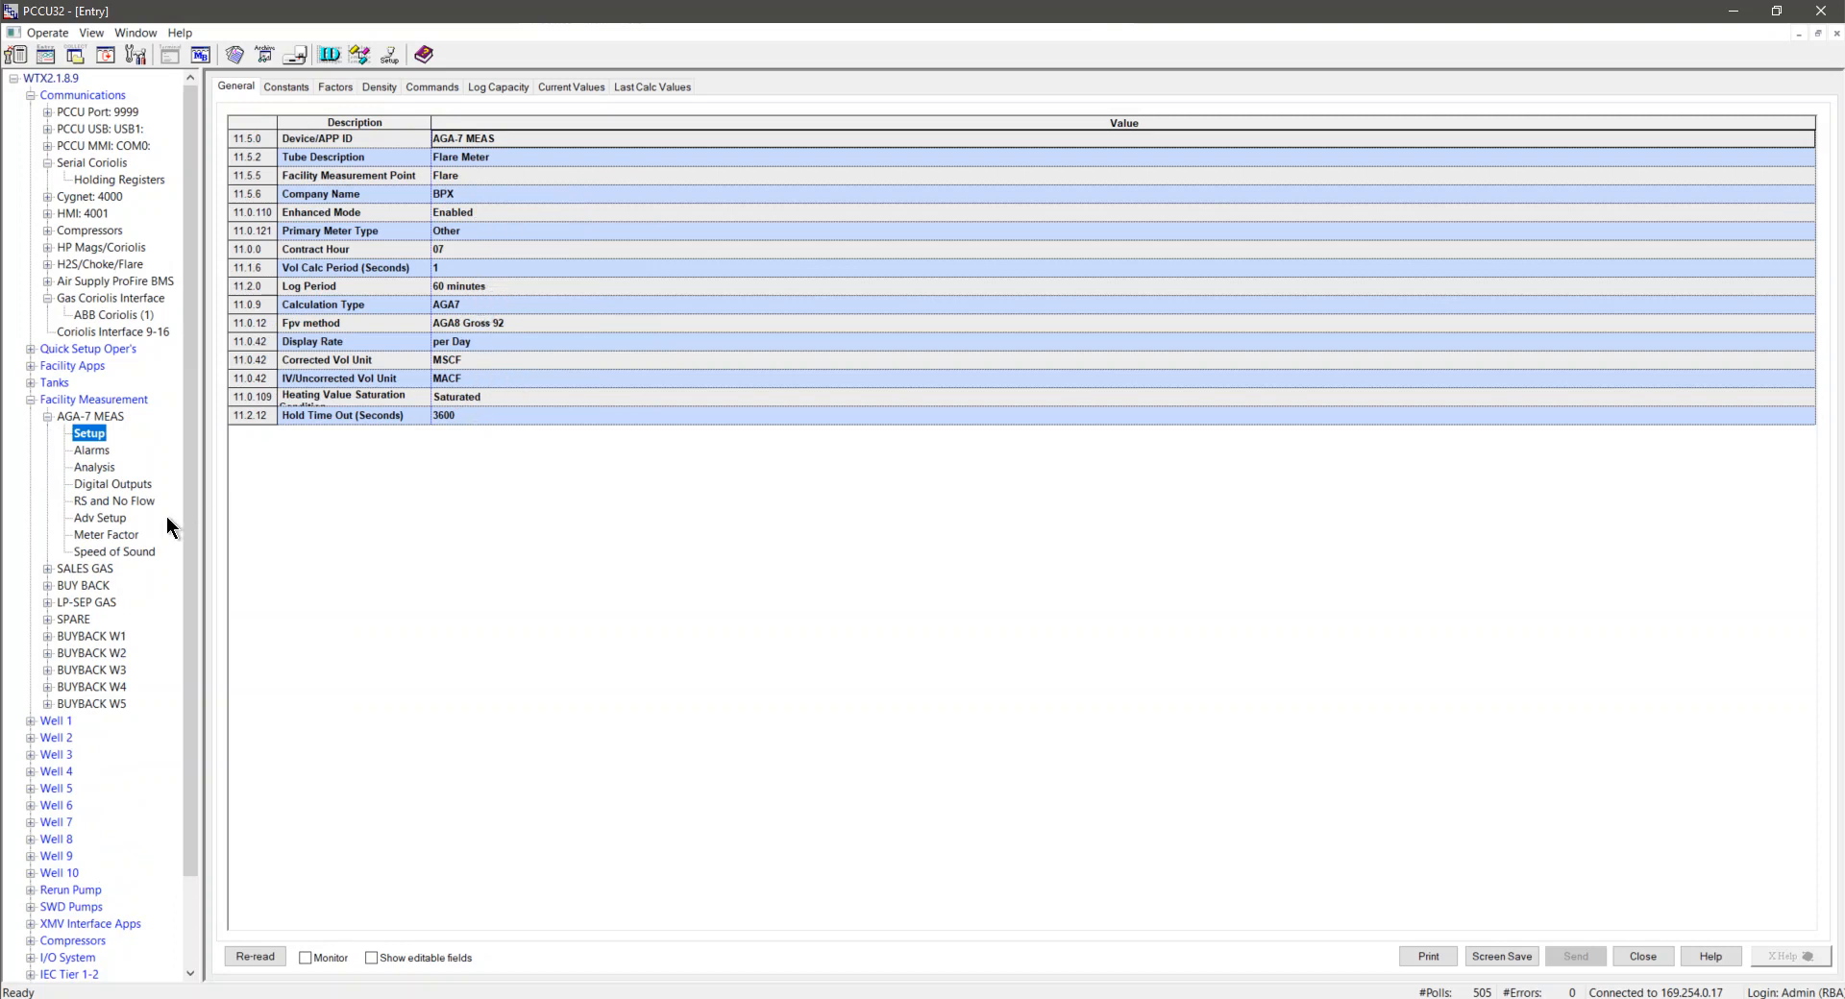
Step: Set the input type in the AGA-7 MEAS advanced setup to Flow Rate and send the change
click(102, 520)
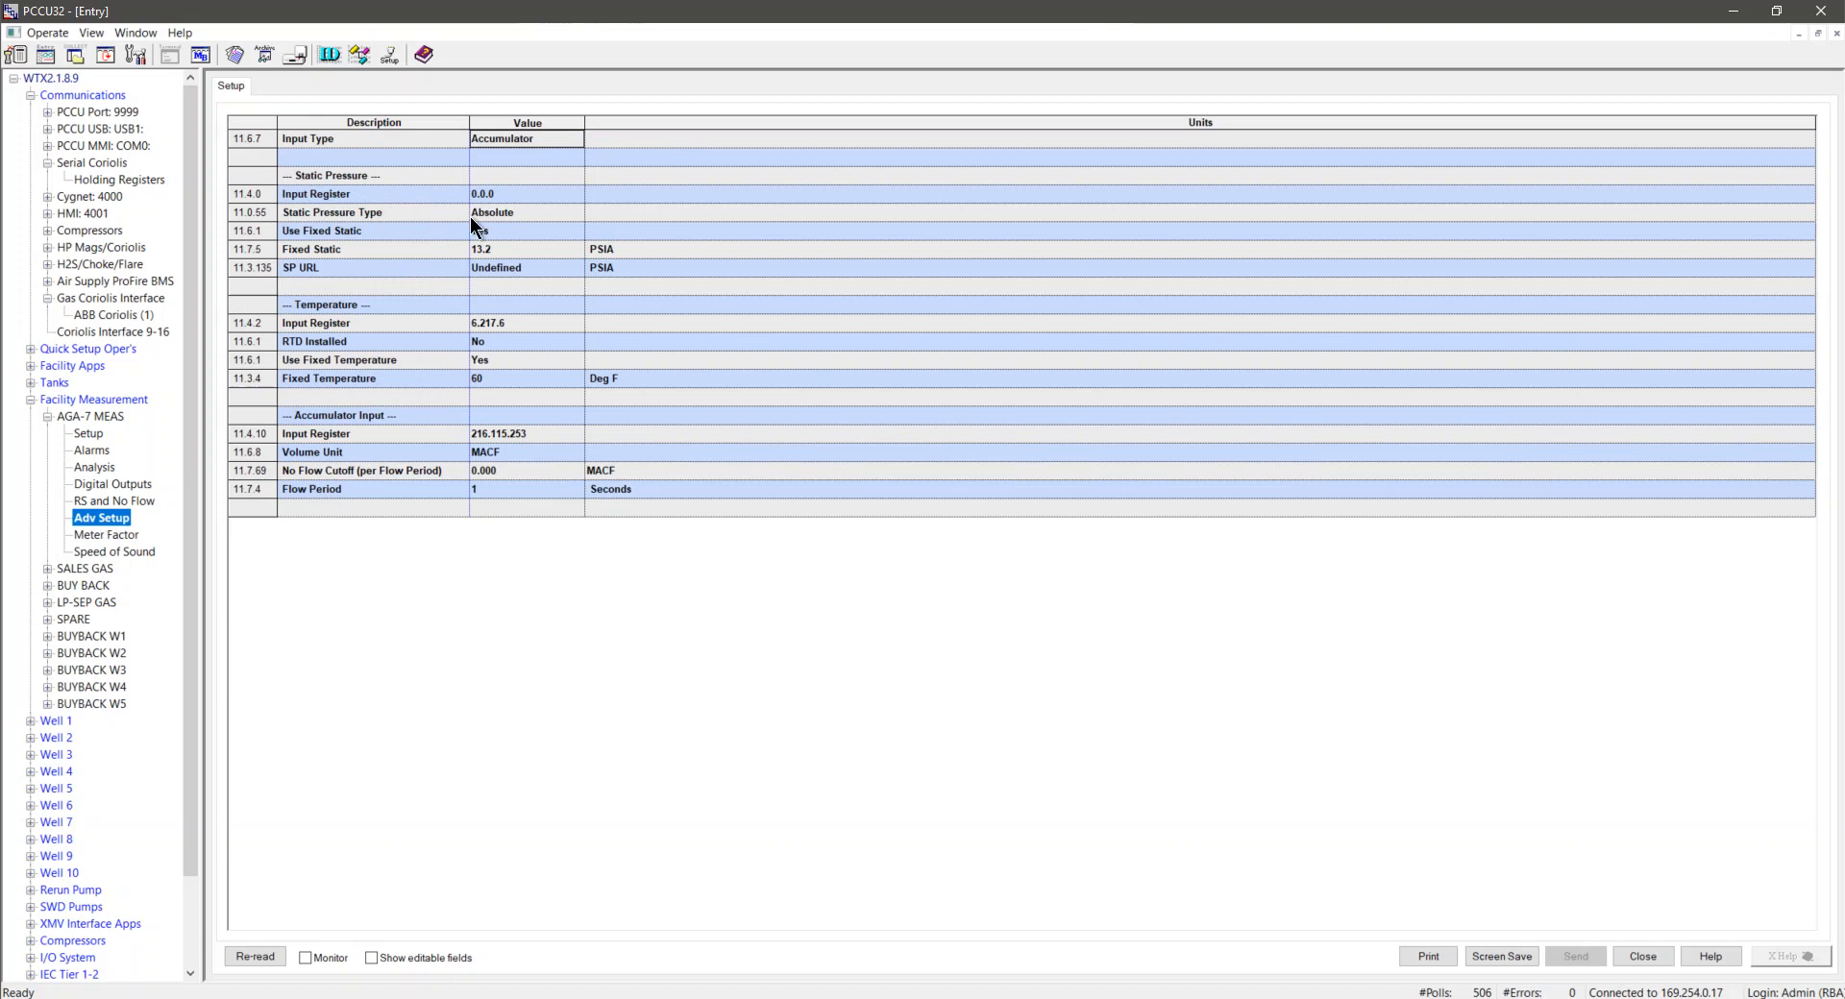
click(519, 141)
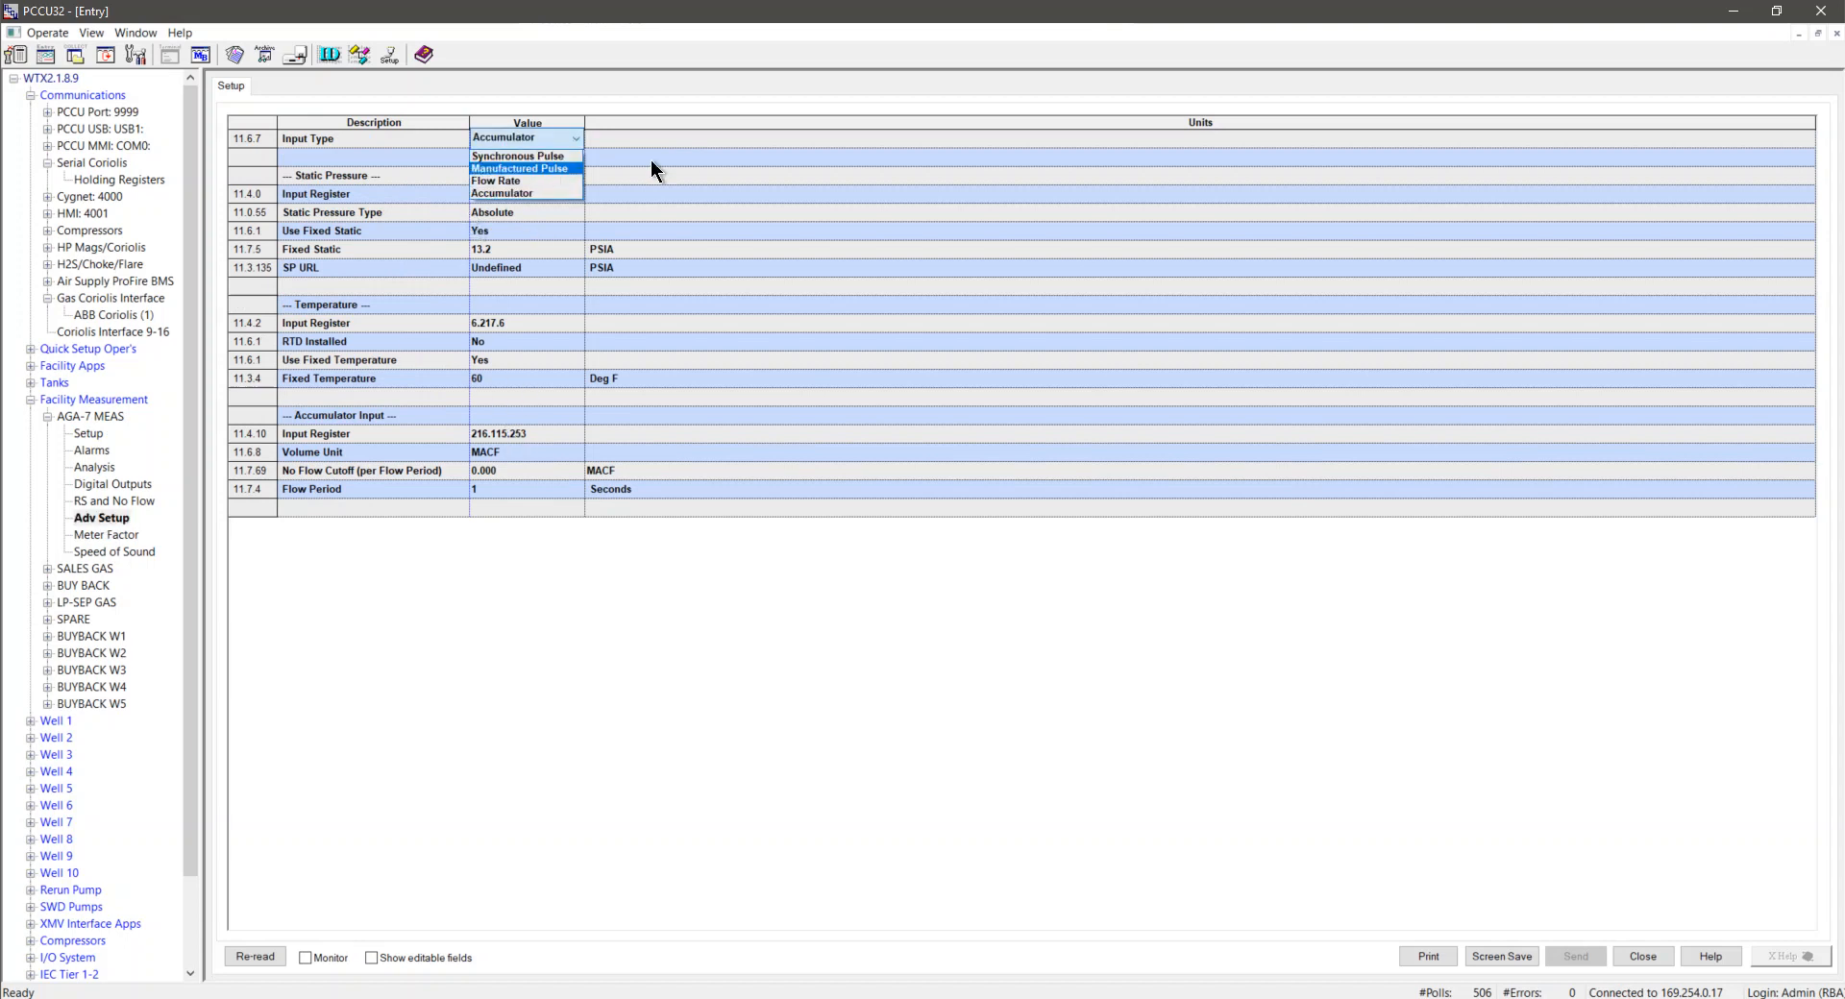
click(649, 160)
click(540, 136)
click(528, 181)
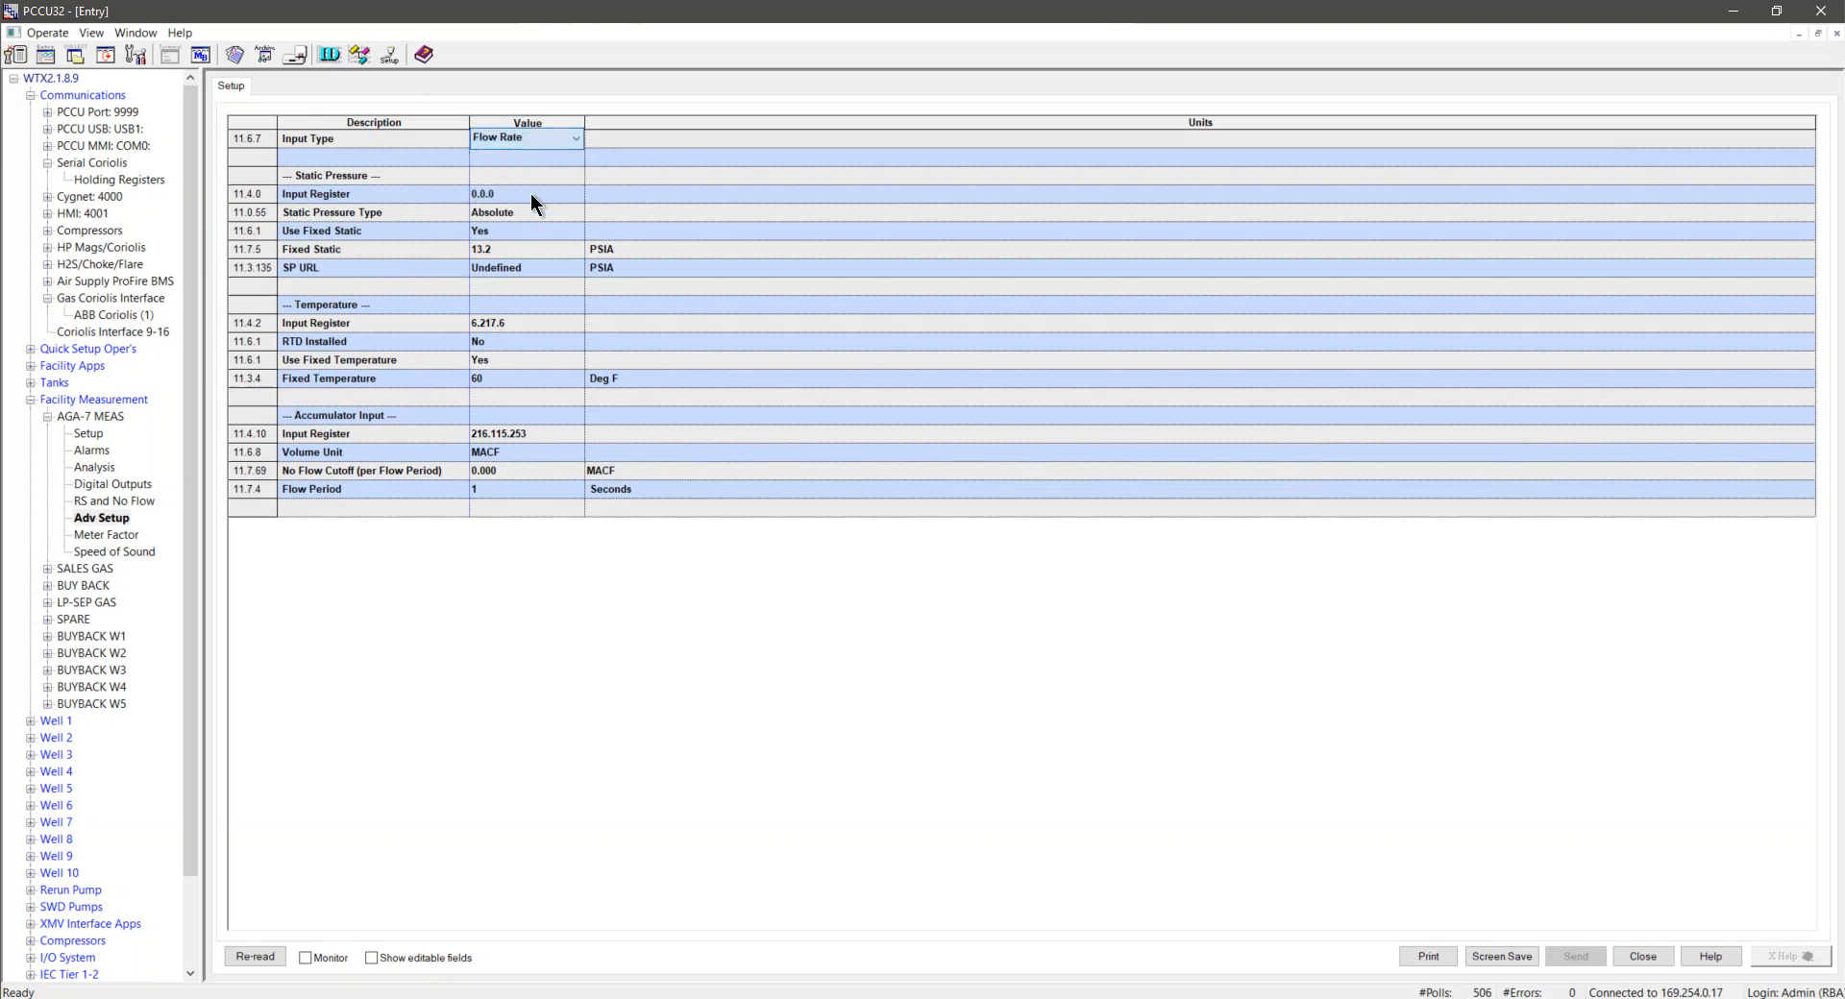
click(978, 559)
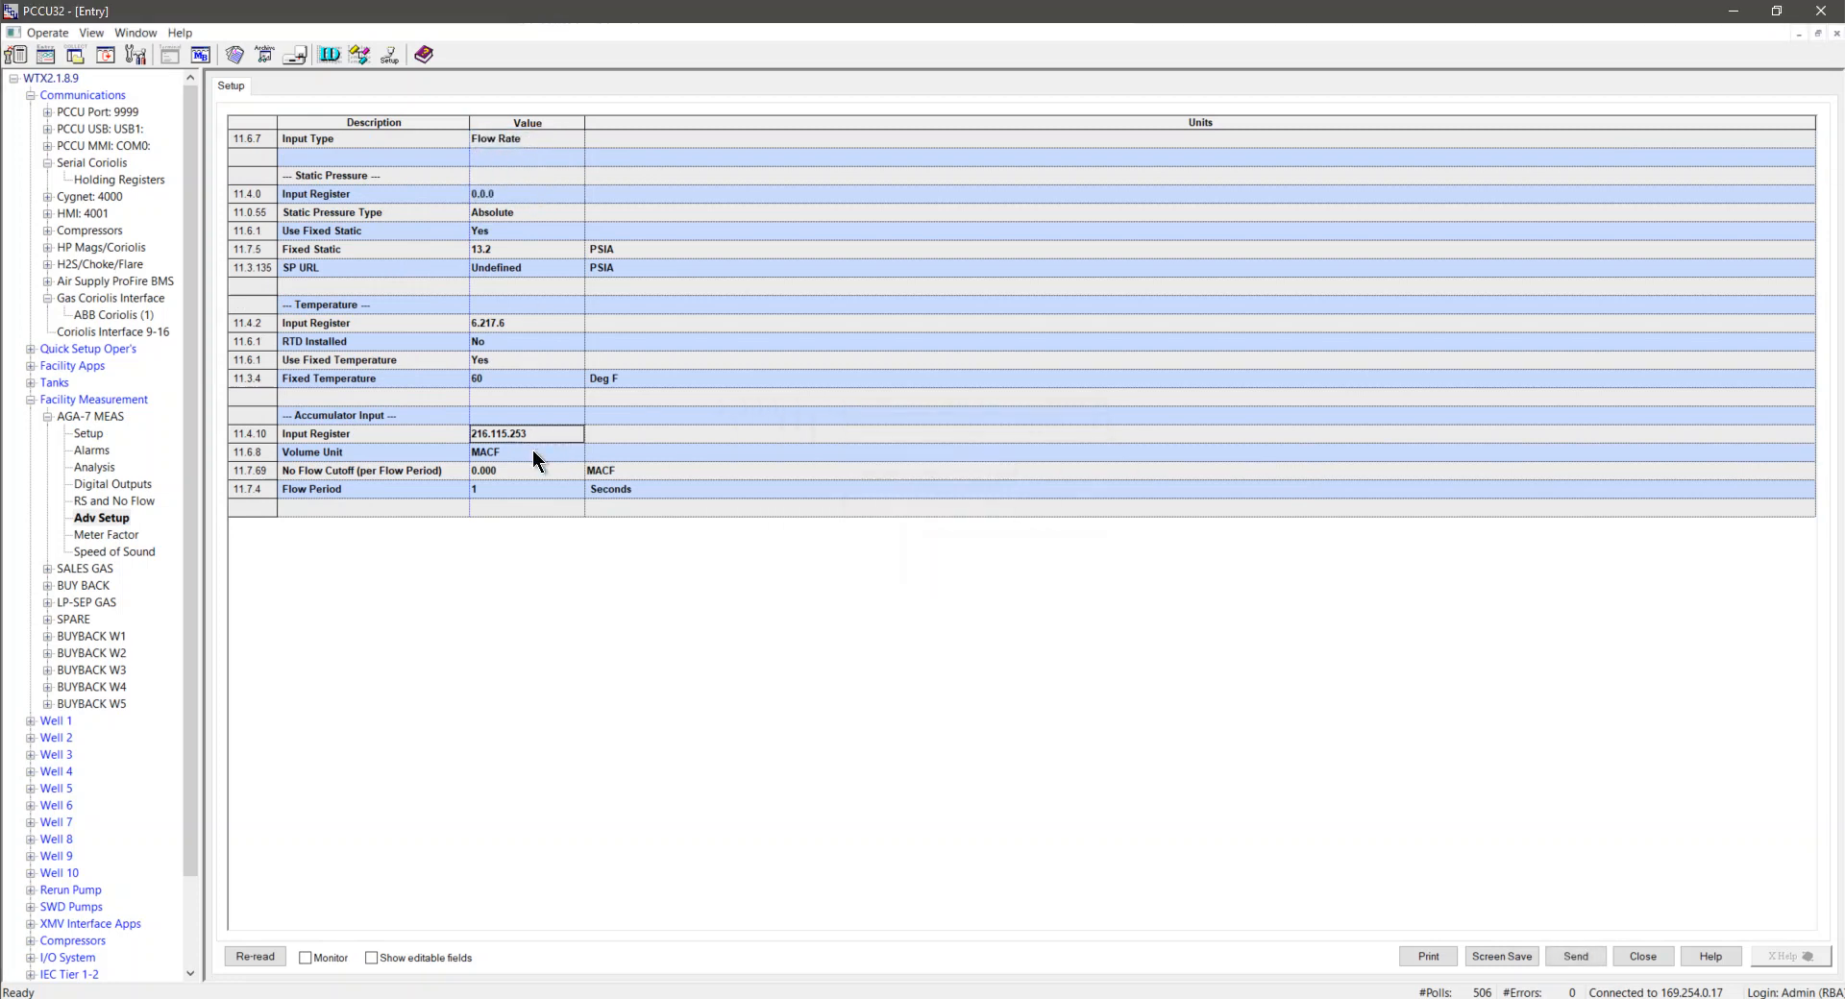
double_click(561, 432)
click(302, 453)
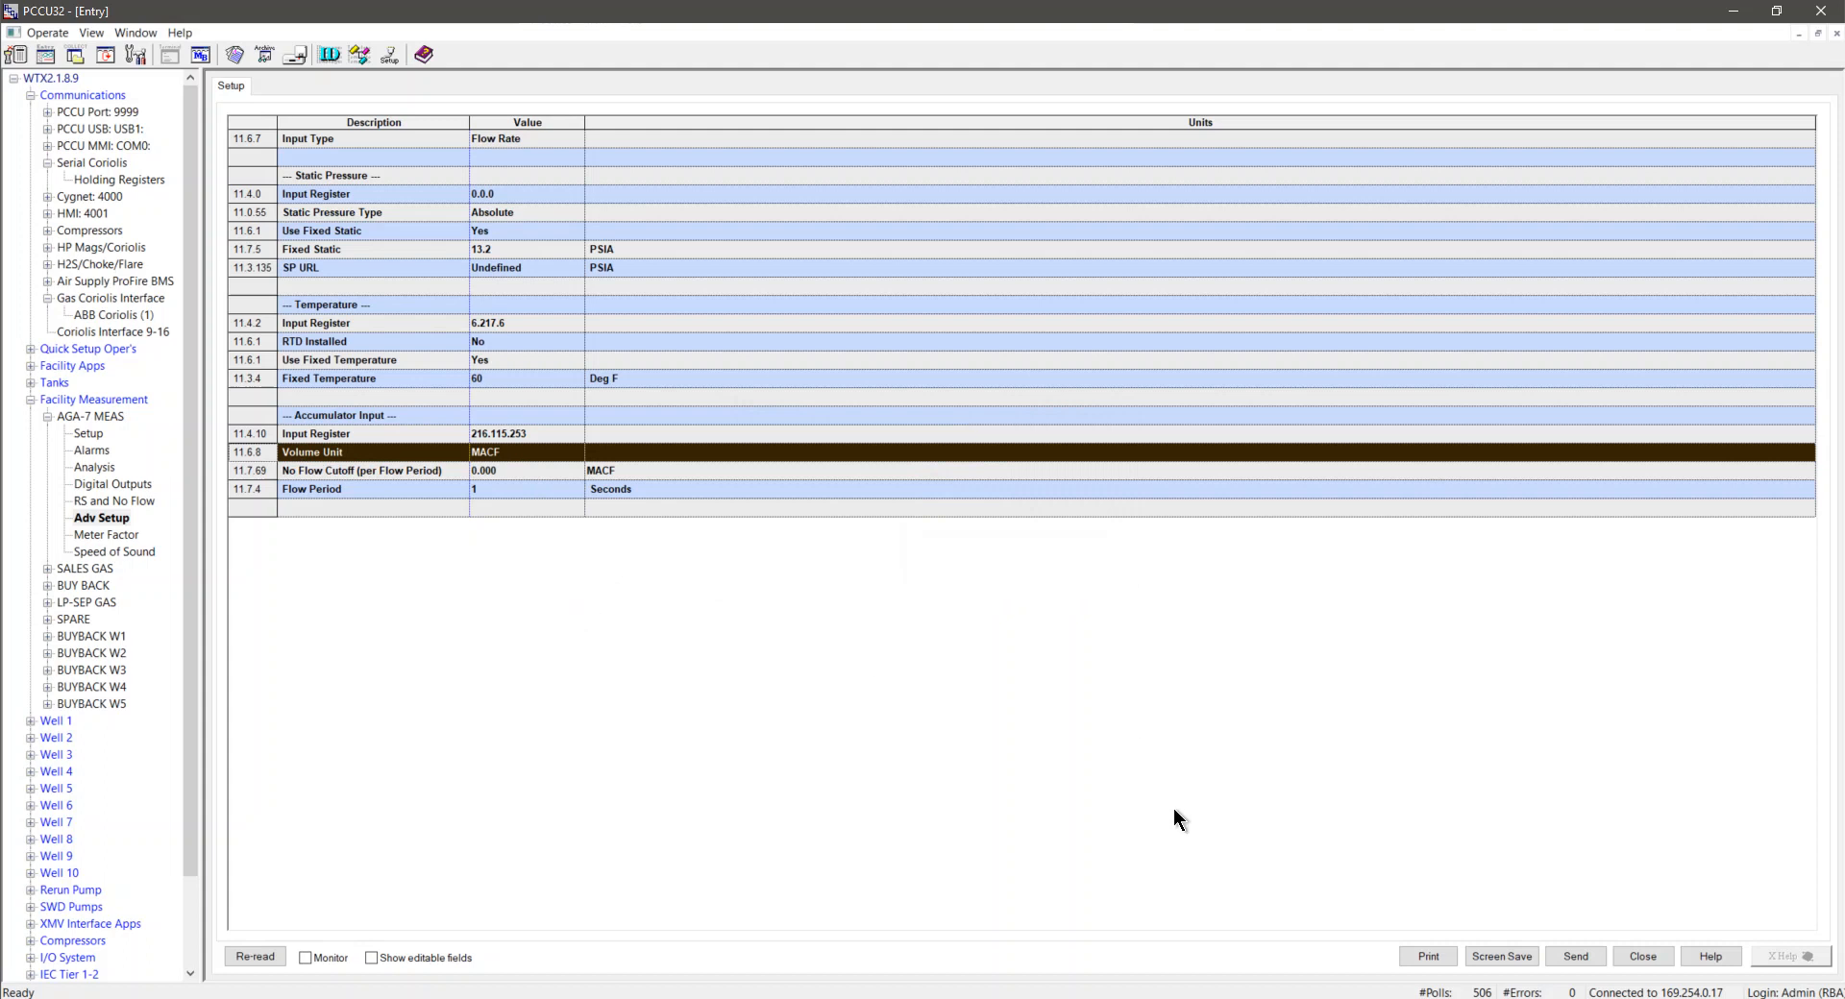
click(1572, 956)
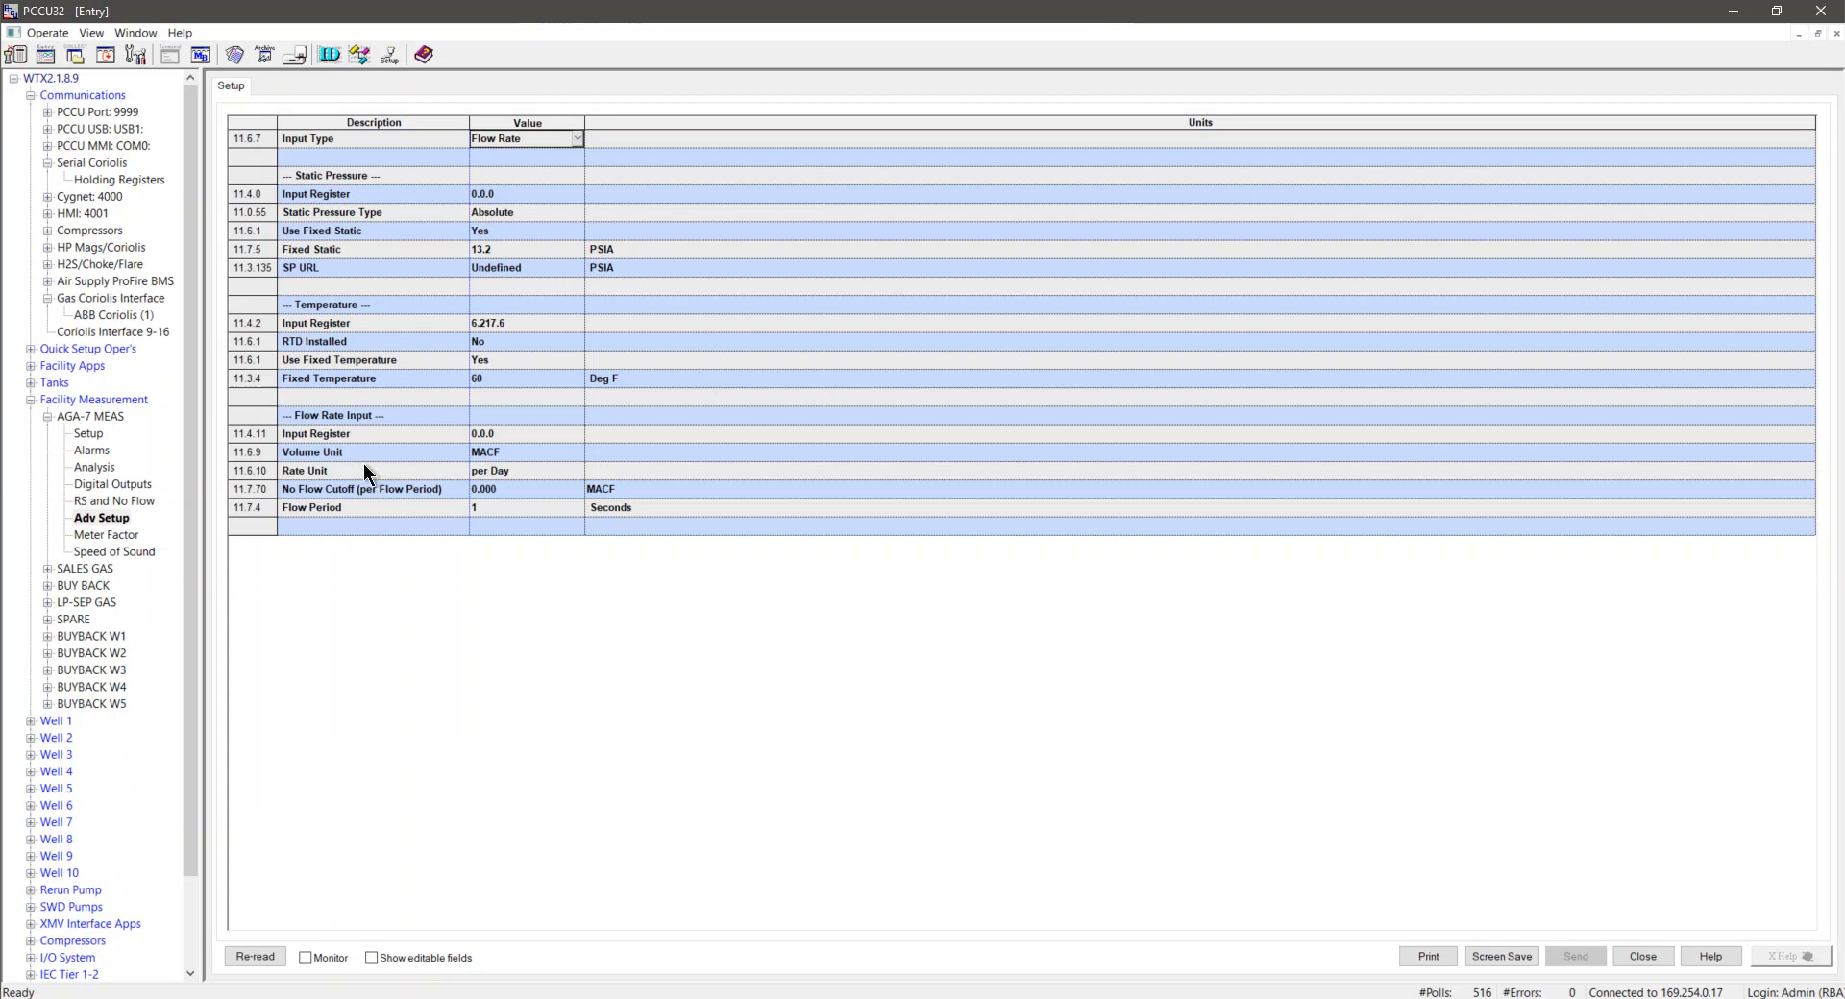
Step: Return to the Serial Coriolis port and set its packet log size to 50
click(106, 163)
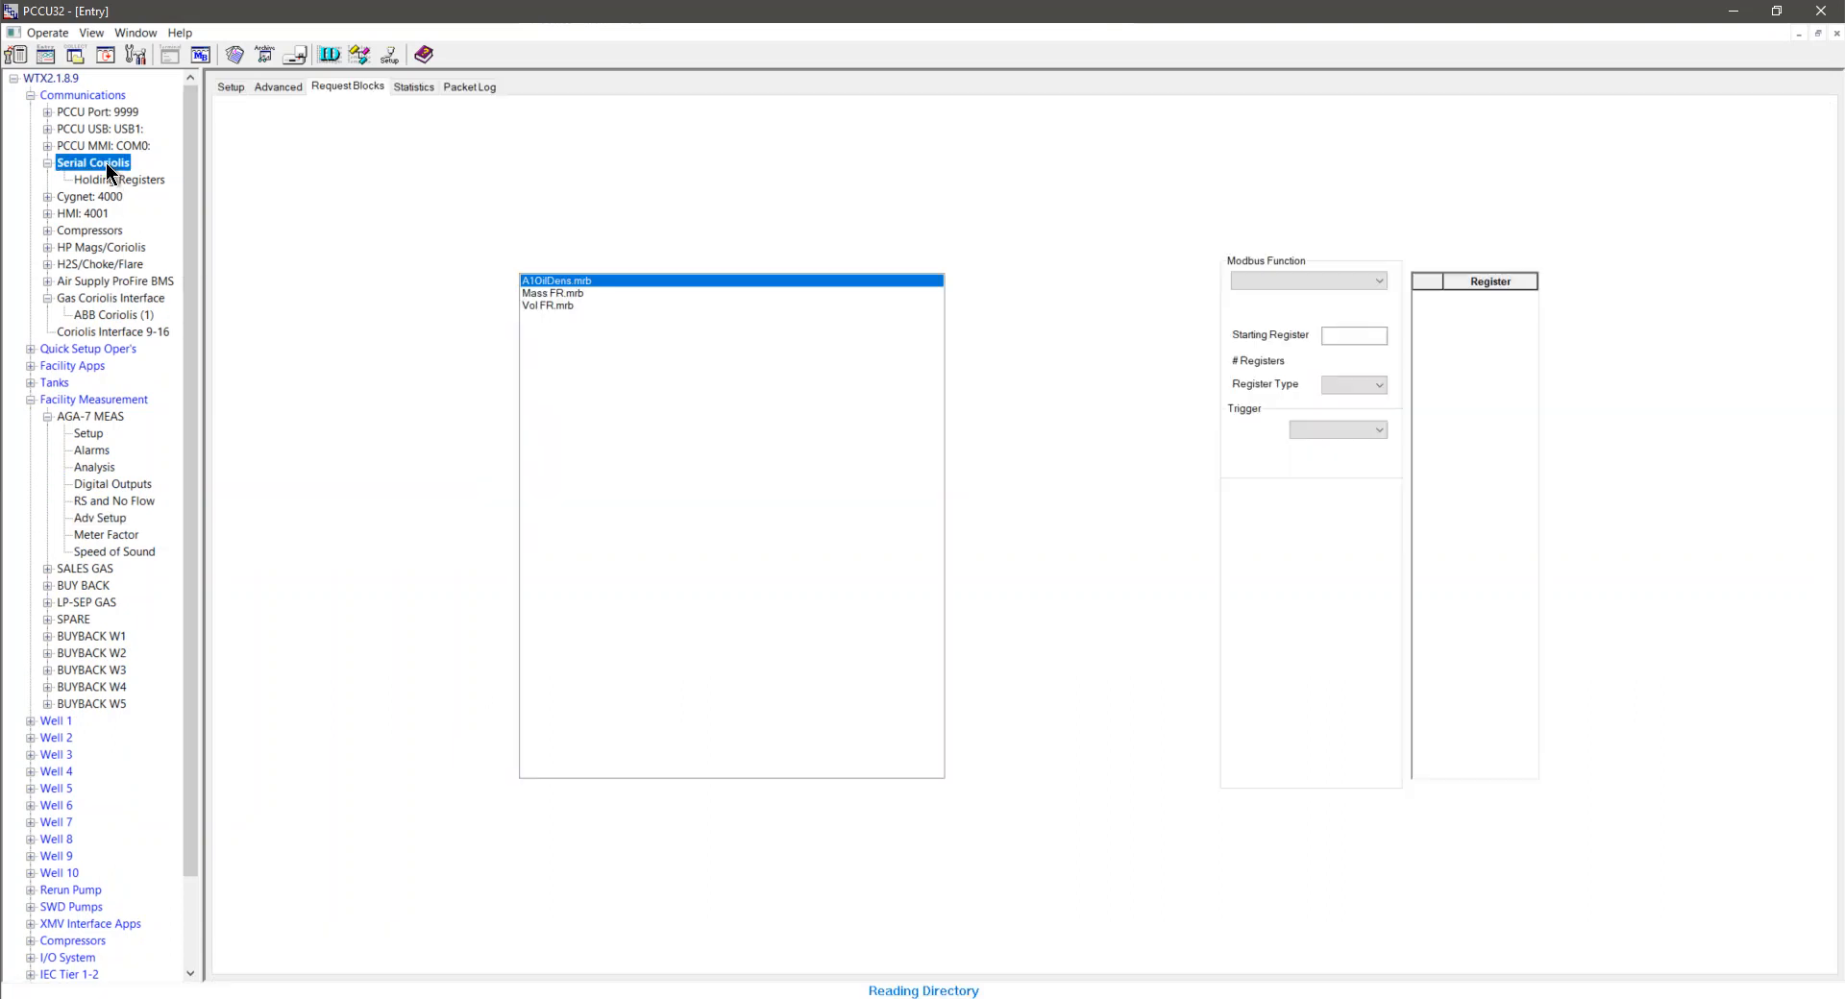
click(467, 86)
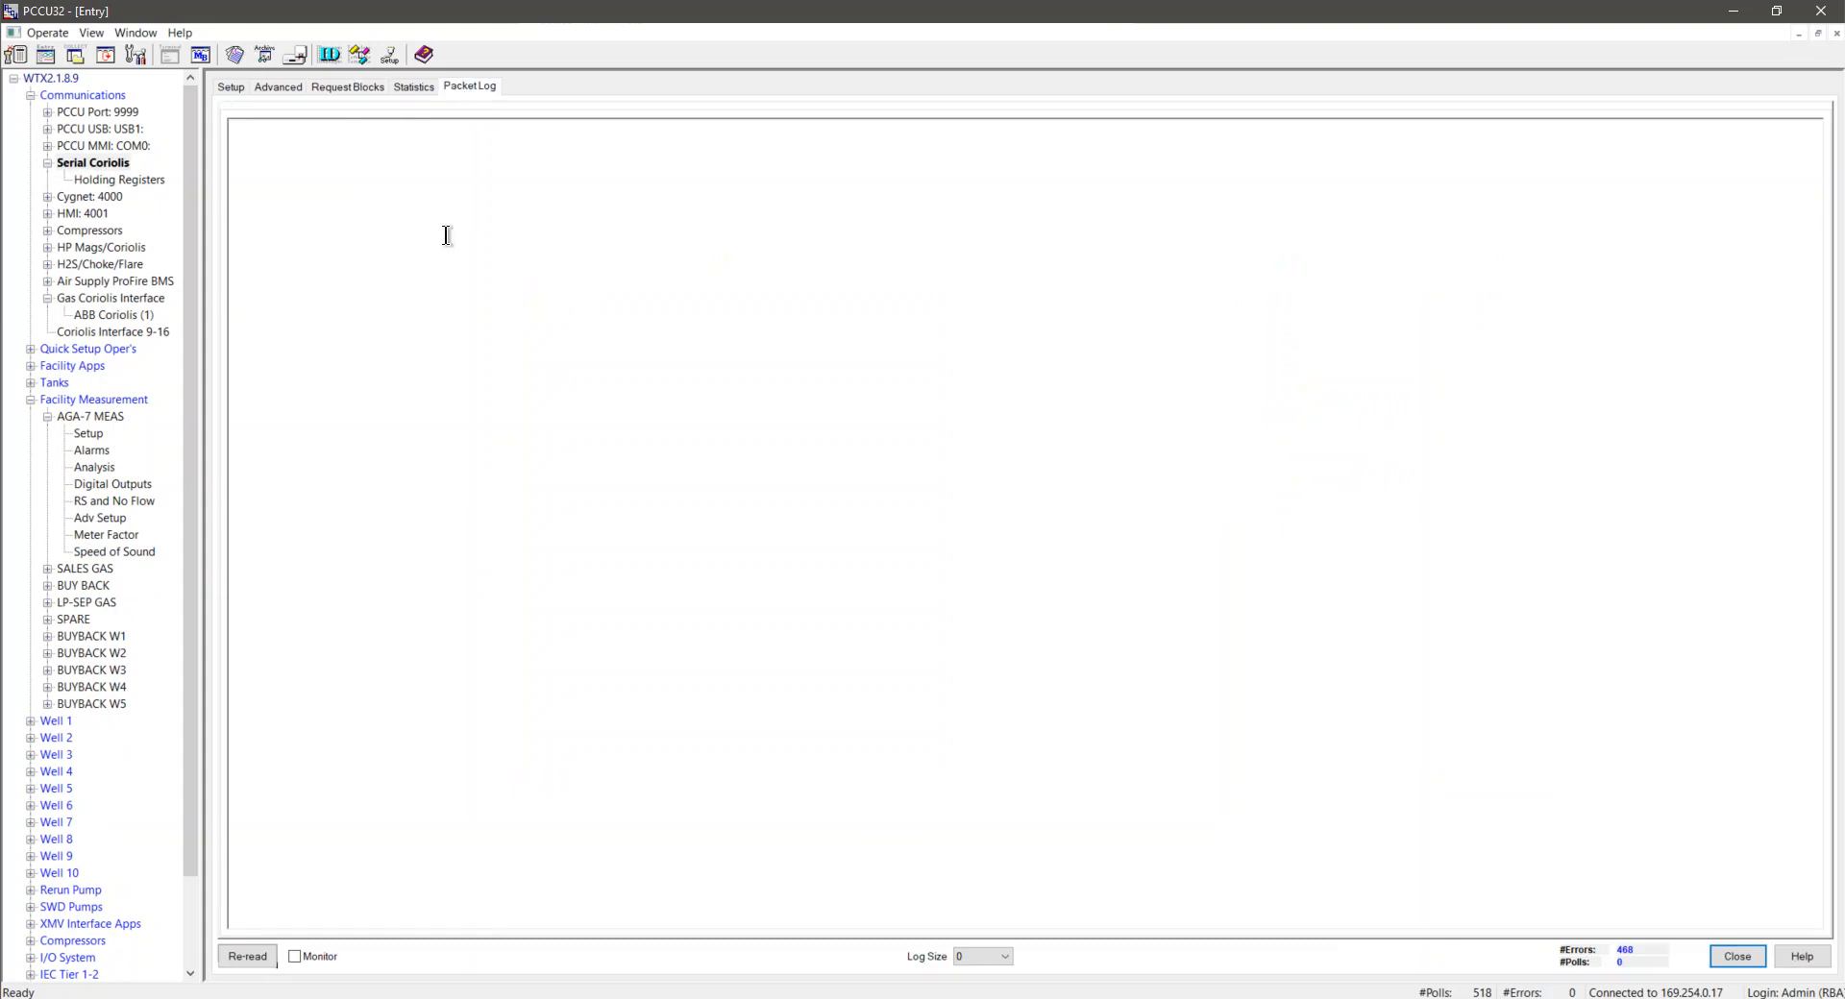
click(1004, 957)
click(994, 995)
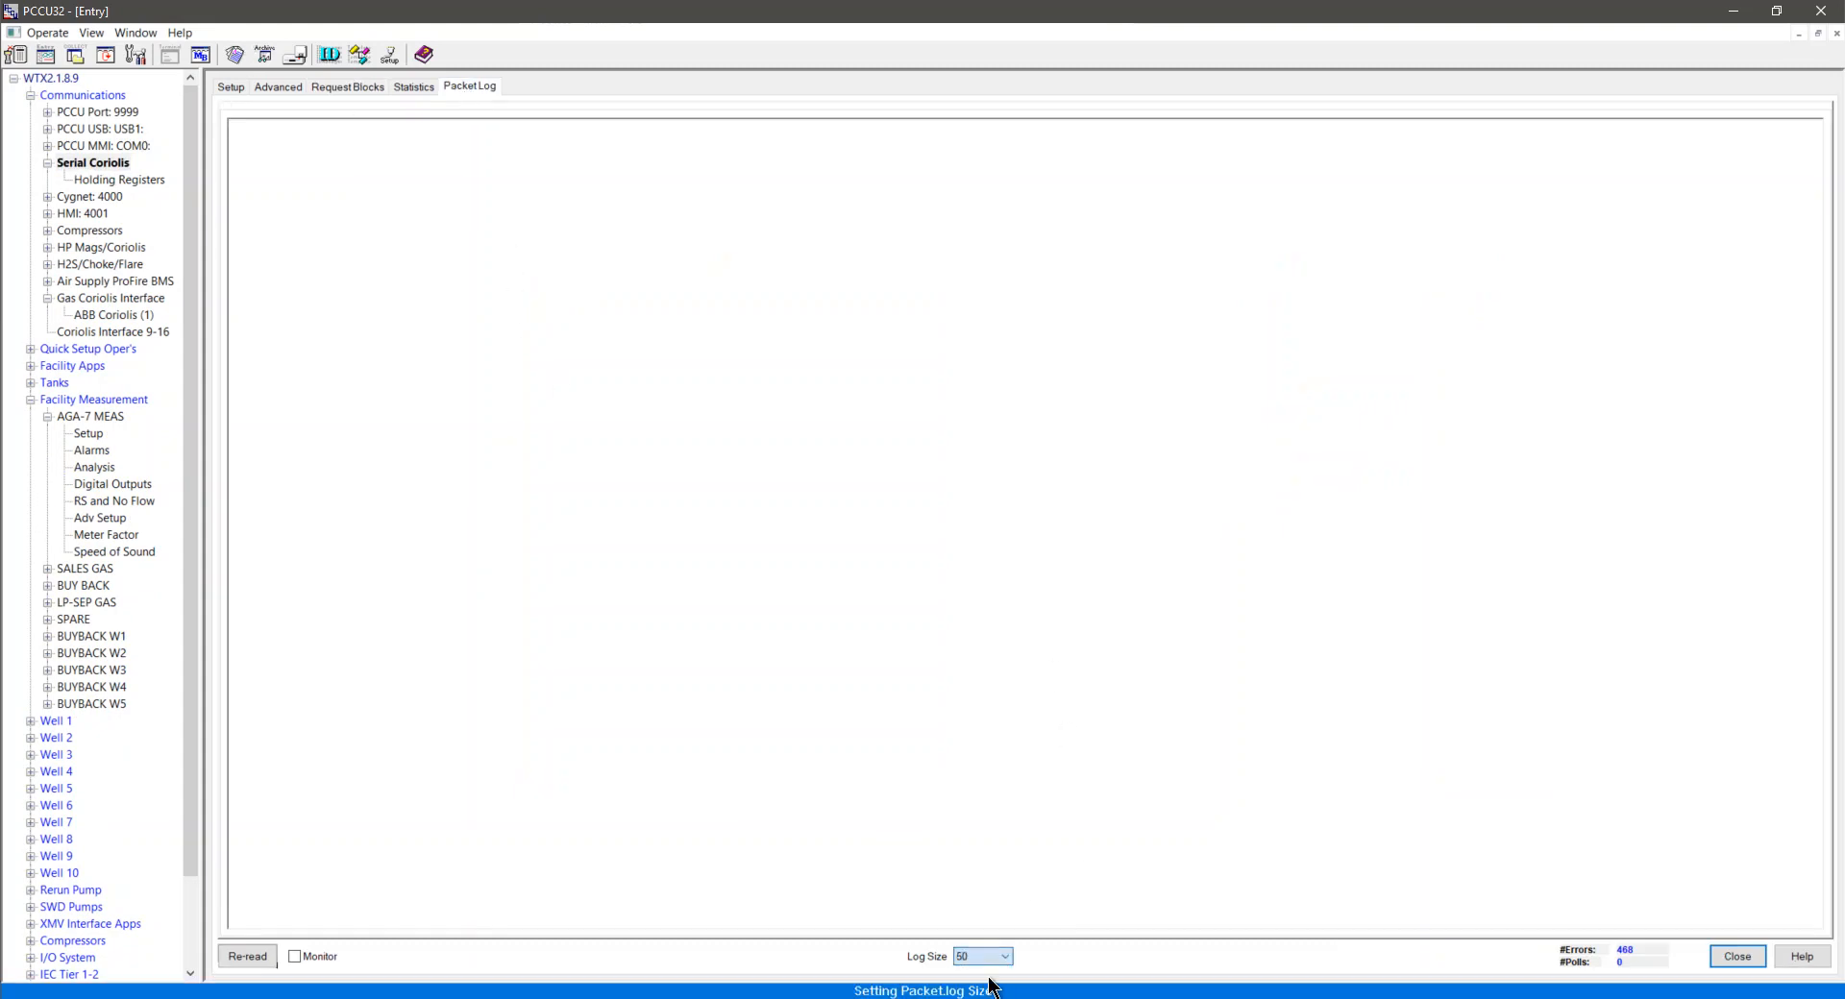
Step: Re-read the Serial Coriolis packet log repeatedly and highlight the data of the newest logged request to examine it
click(247, 958)
click(244, 962)
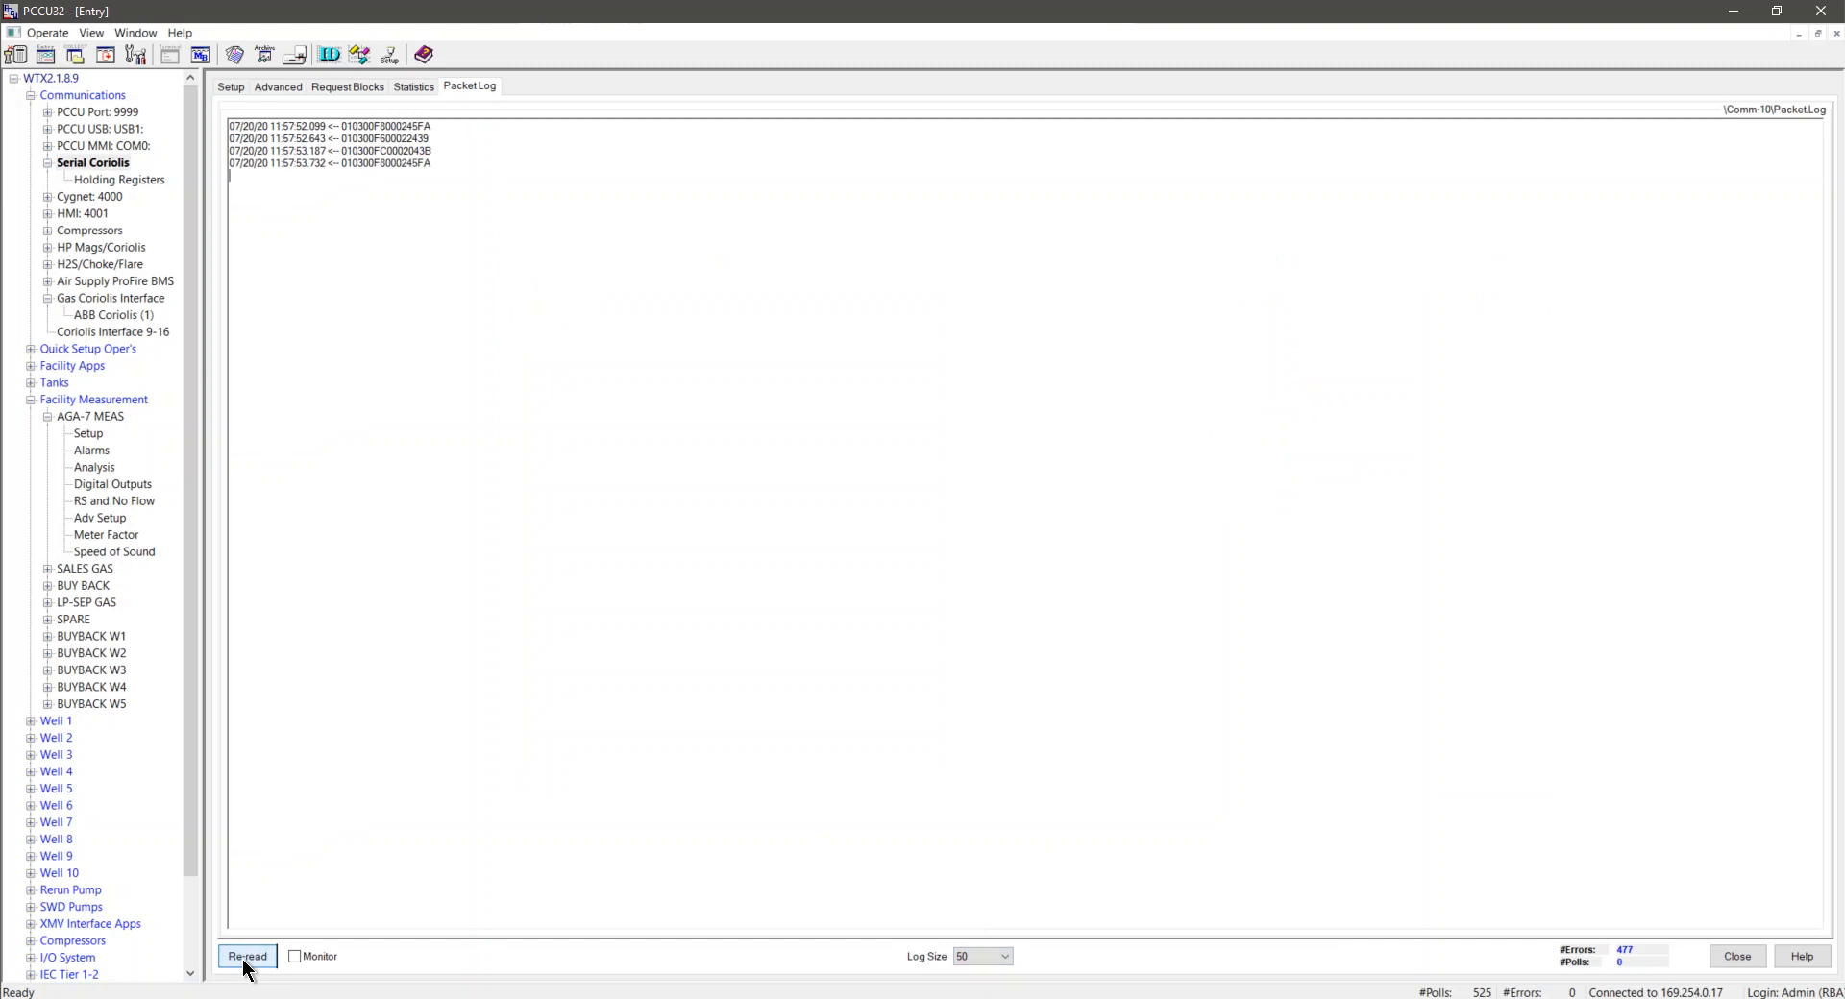
click(244, 962)
click(245, 962)
click(245, 961)
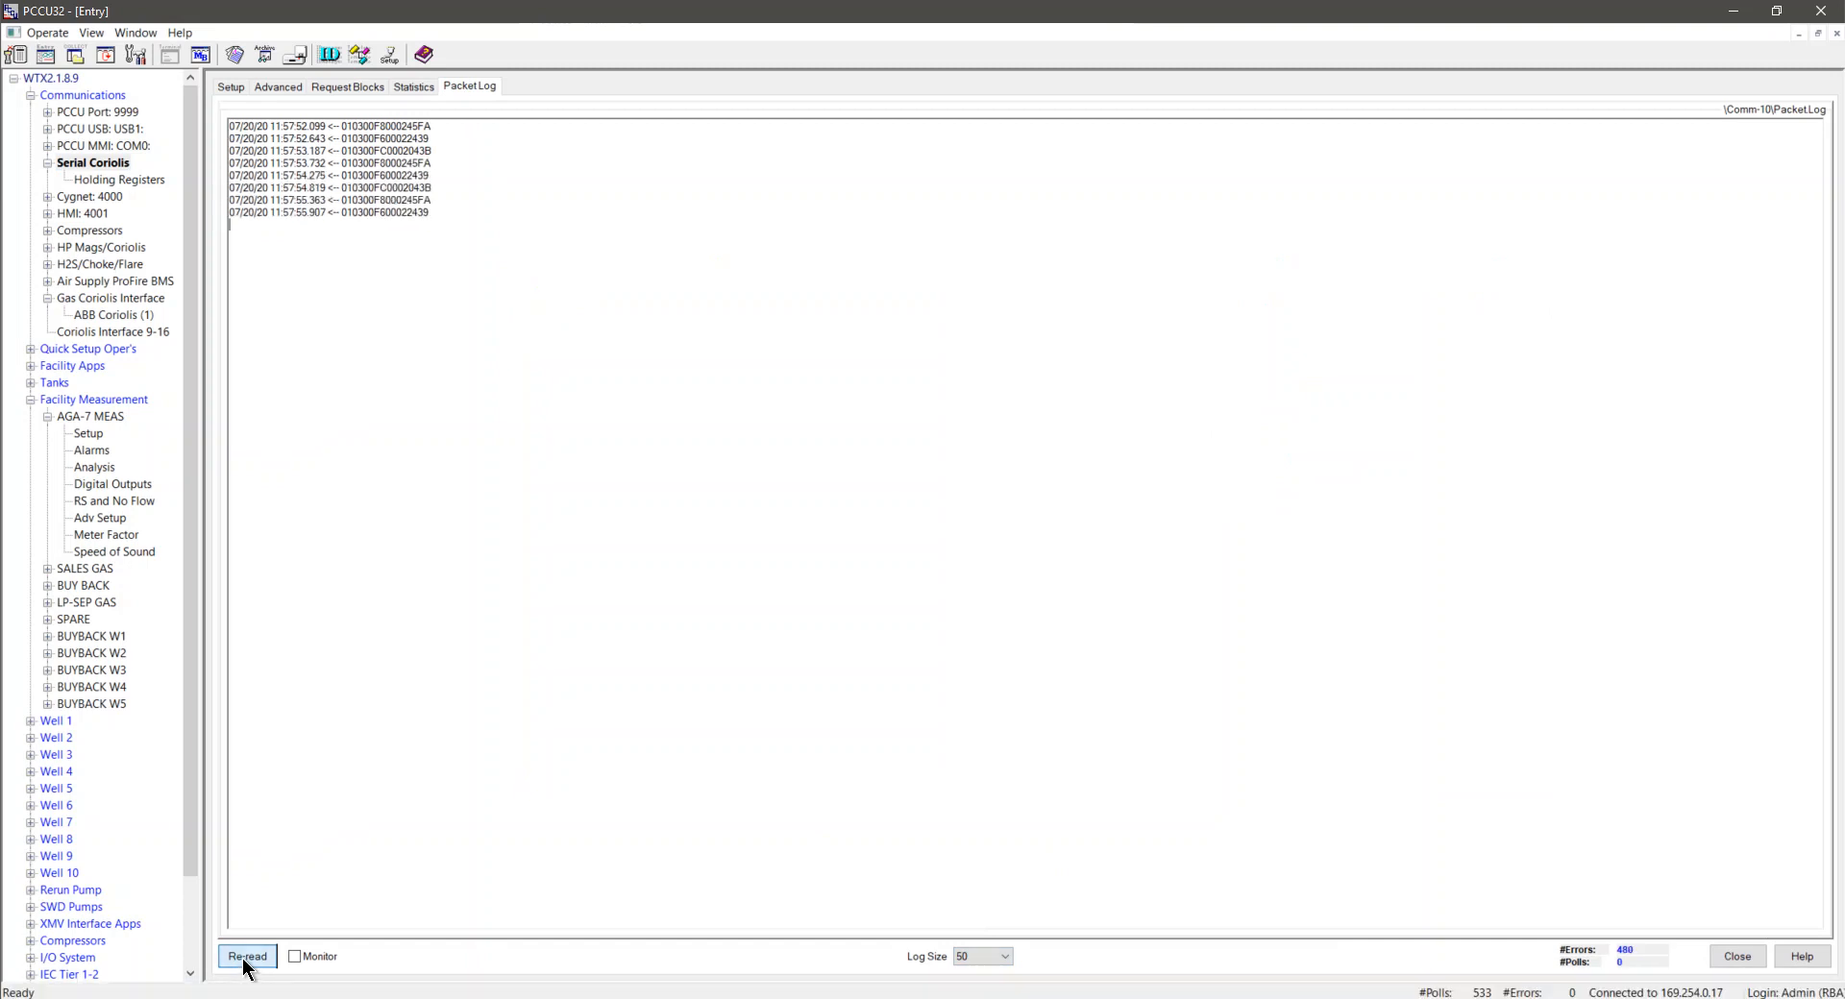
click(245, 961)
click(245, 962)
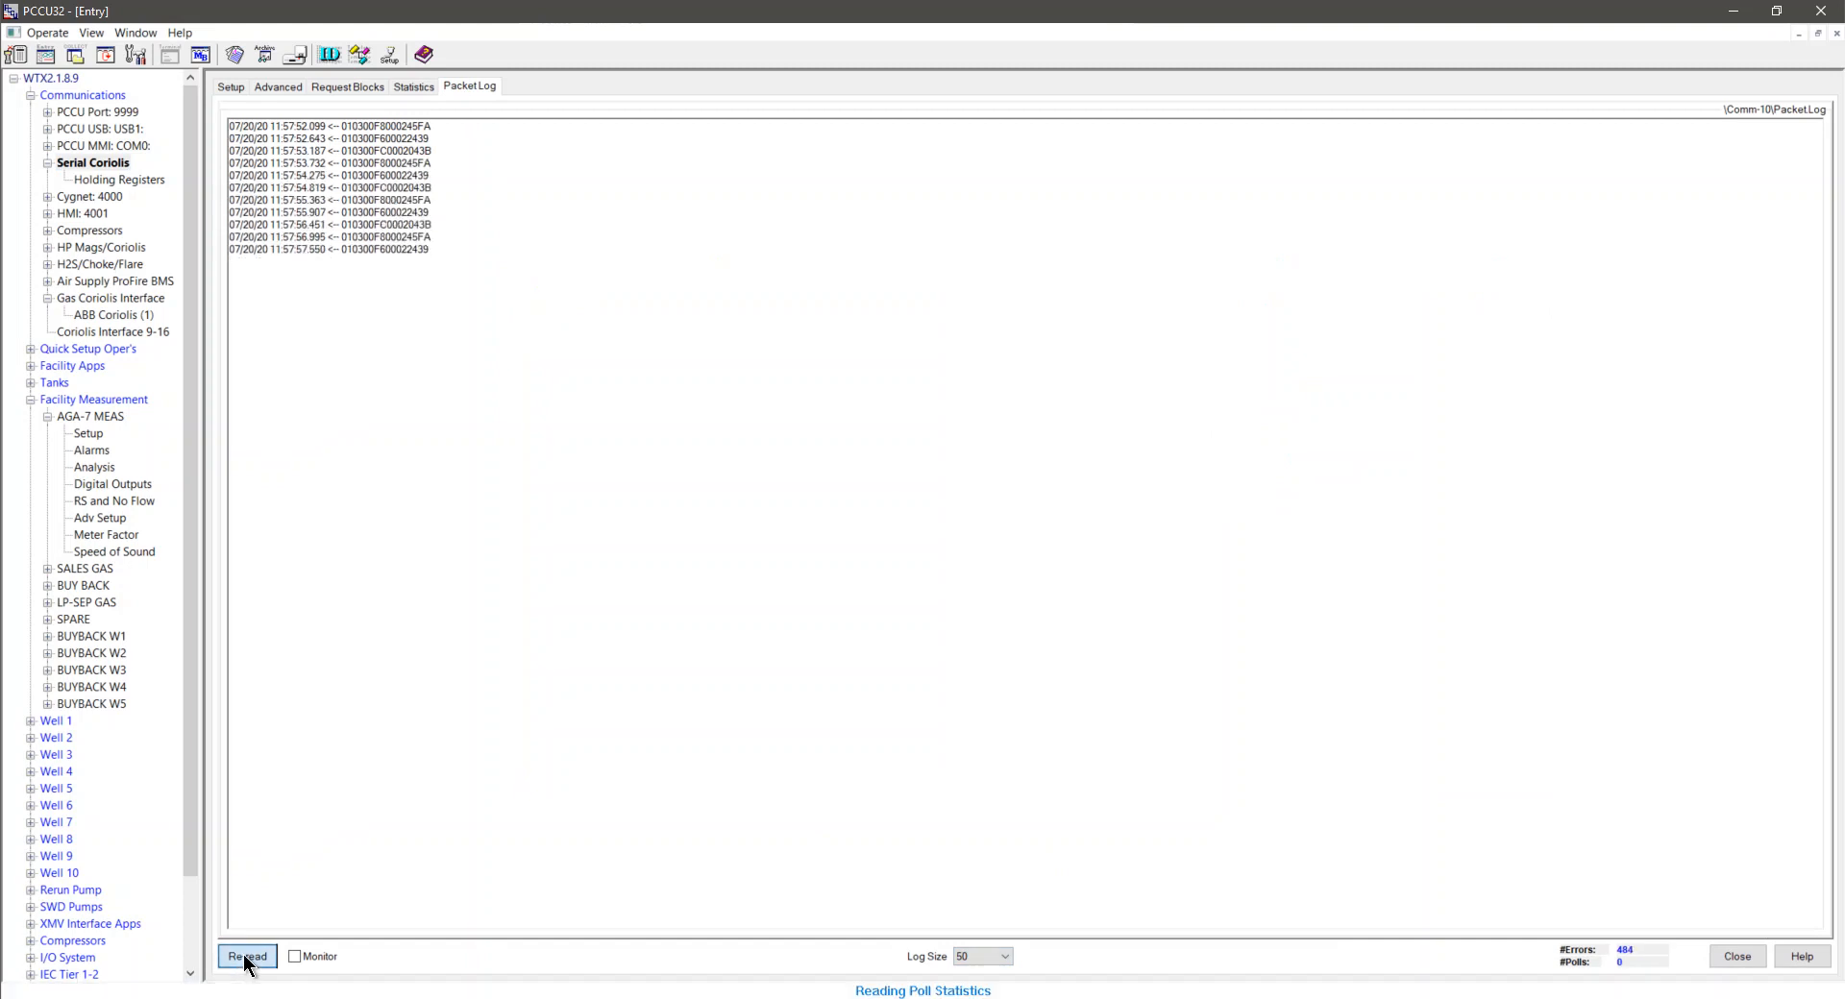
drag(341, 262, 446, 262)
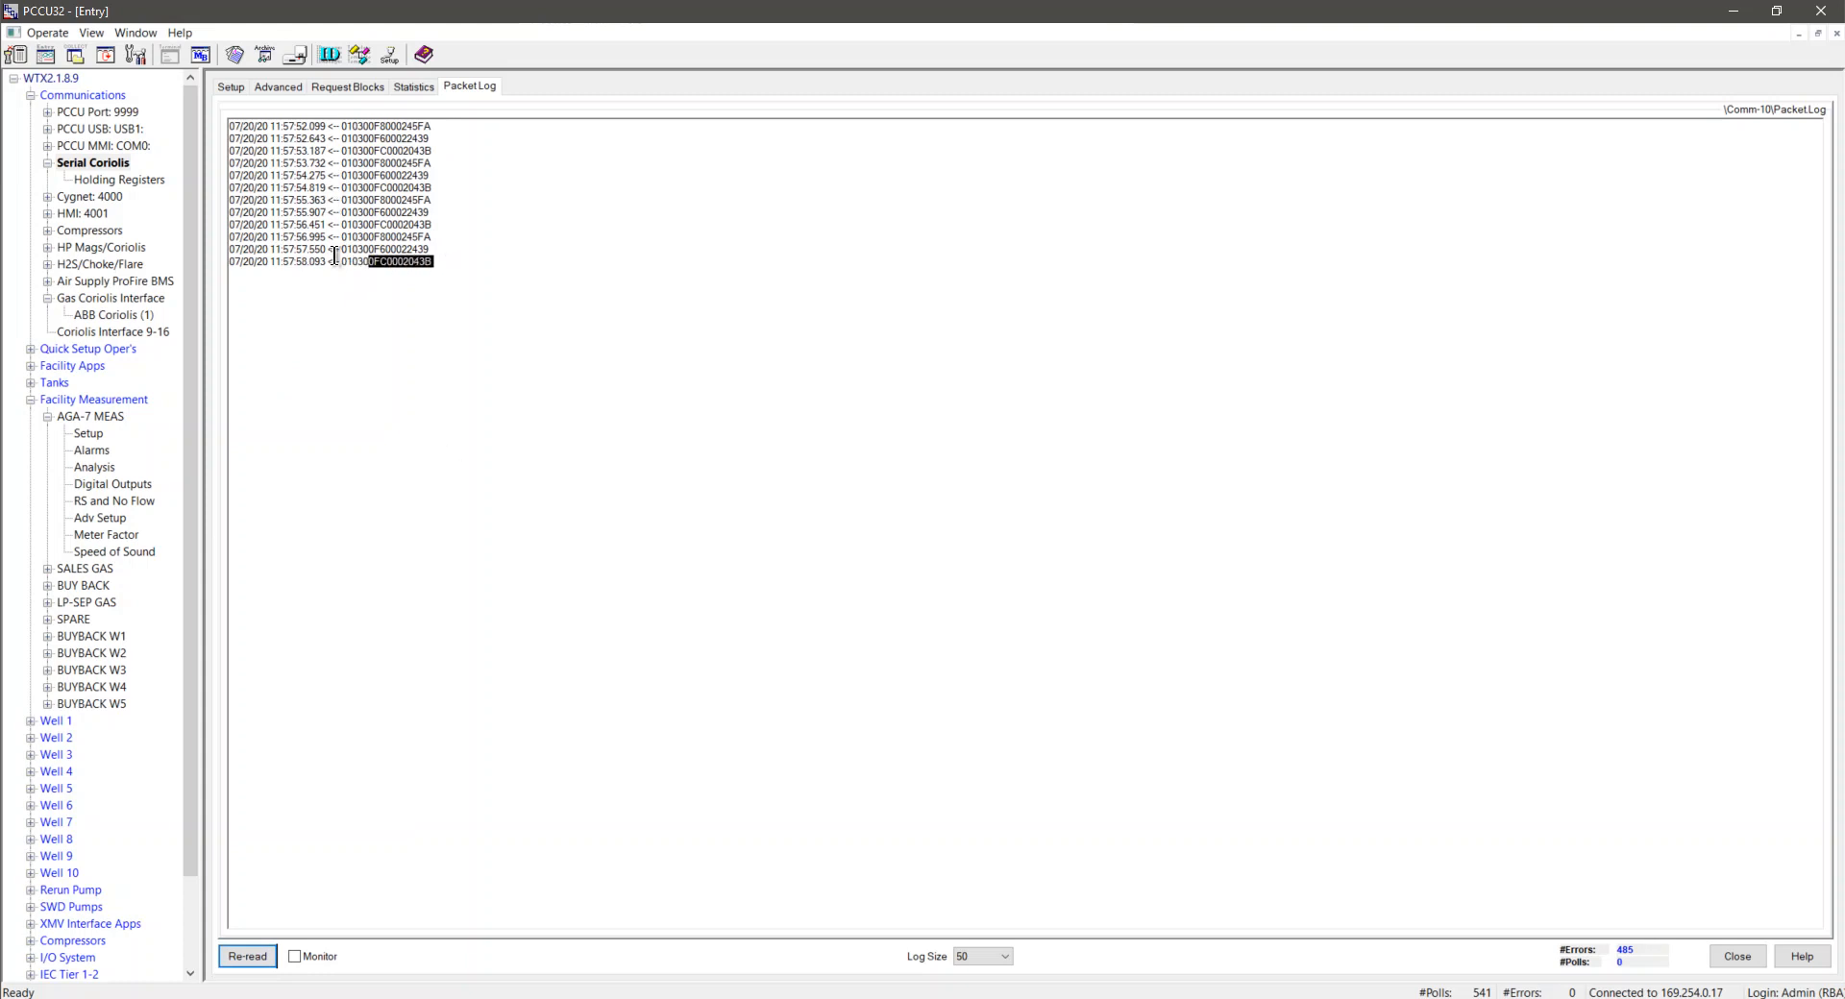